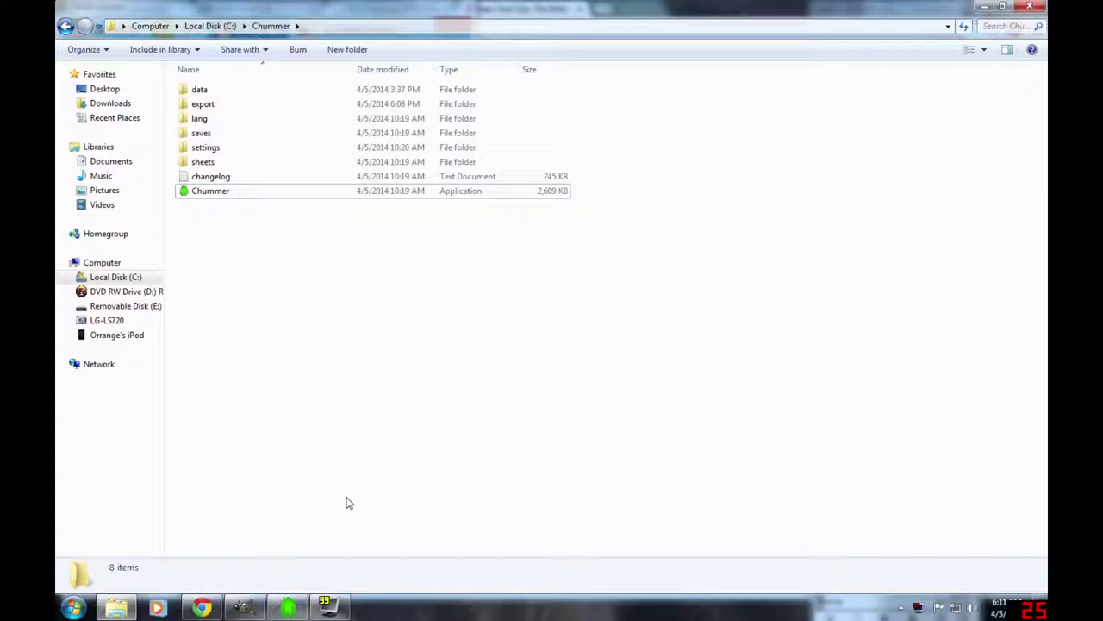
- Show chummergen.com in Chrome's Chummer Character Gen tab, then restore the Chummer window over it
left_click(201, 608)
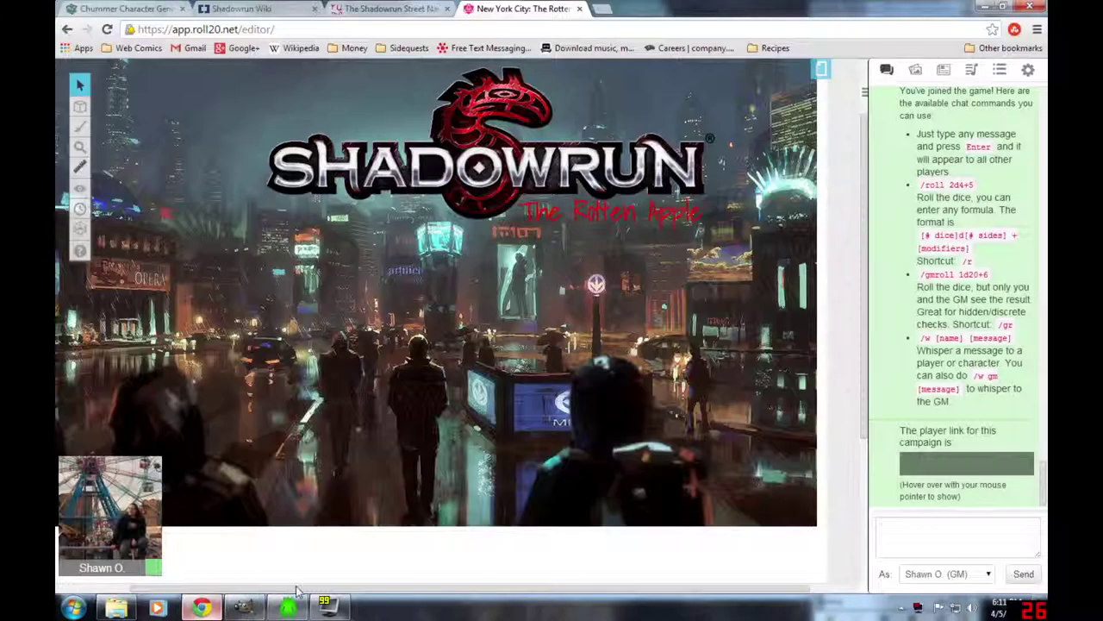
left_click(125, 9)
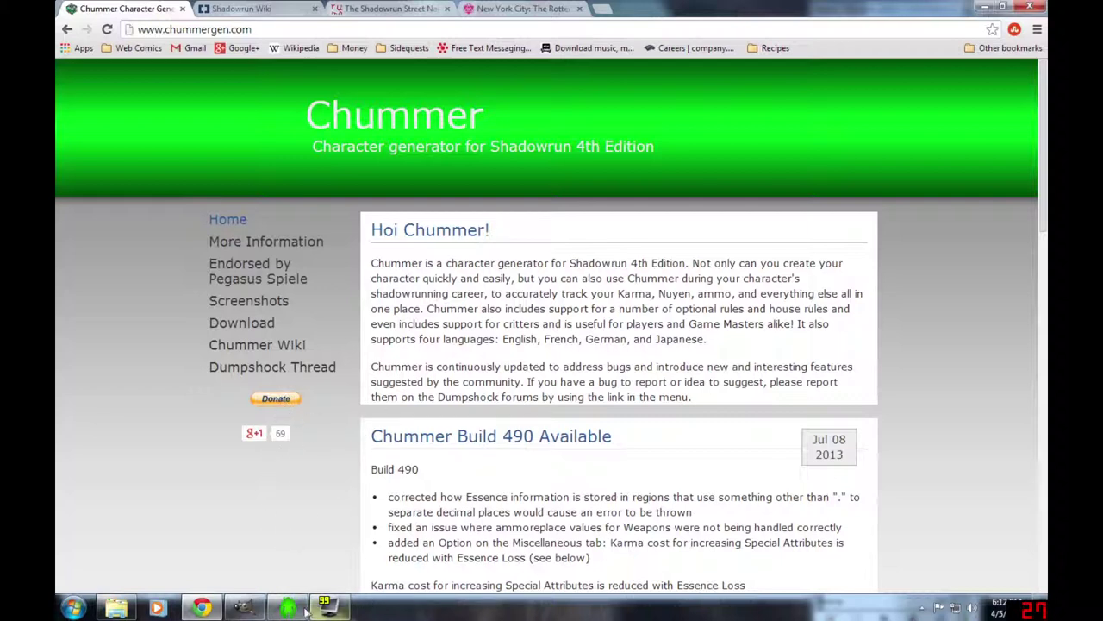
mouse_move(290, 609)
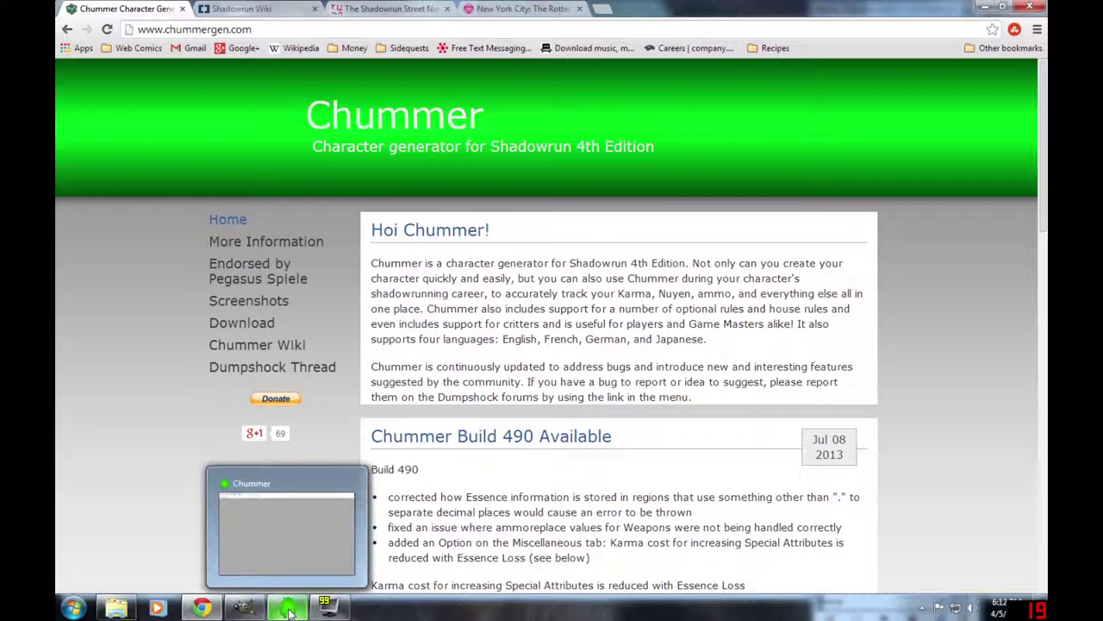
left_click(290, 609)
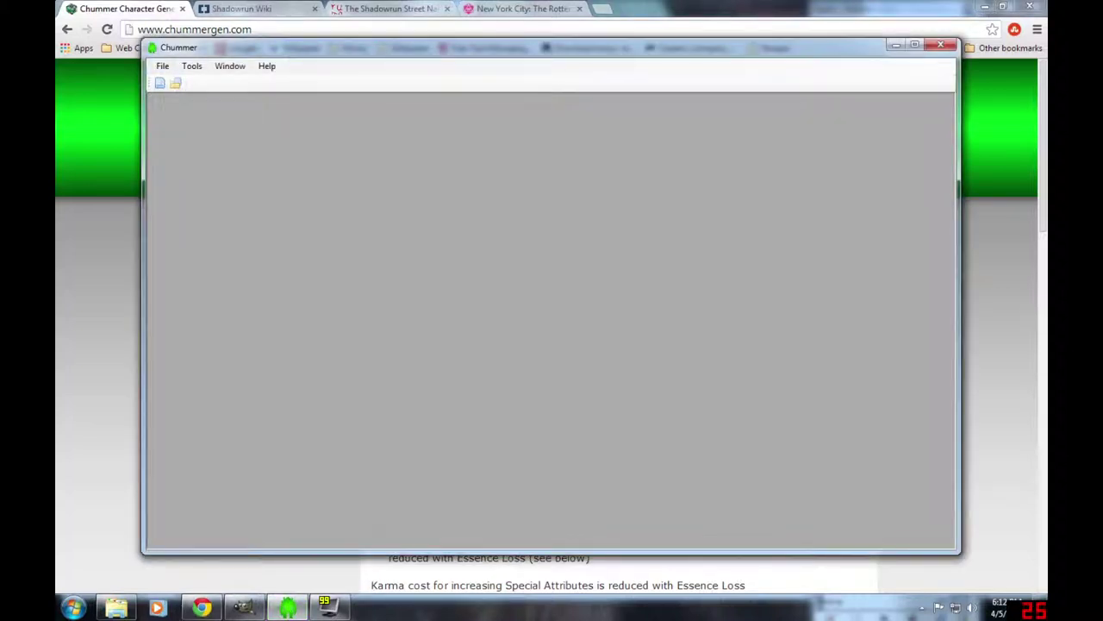
- Create a new character with the default 400 build points and the Dwarf metatype
left_click(162, 66)
left_click(198, 79)
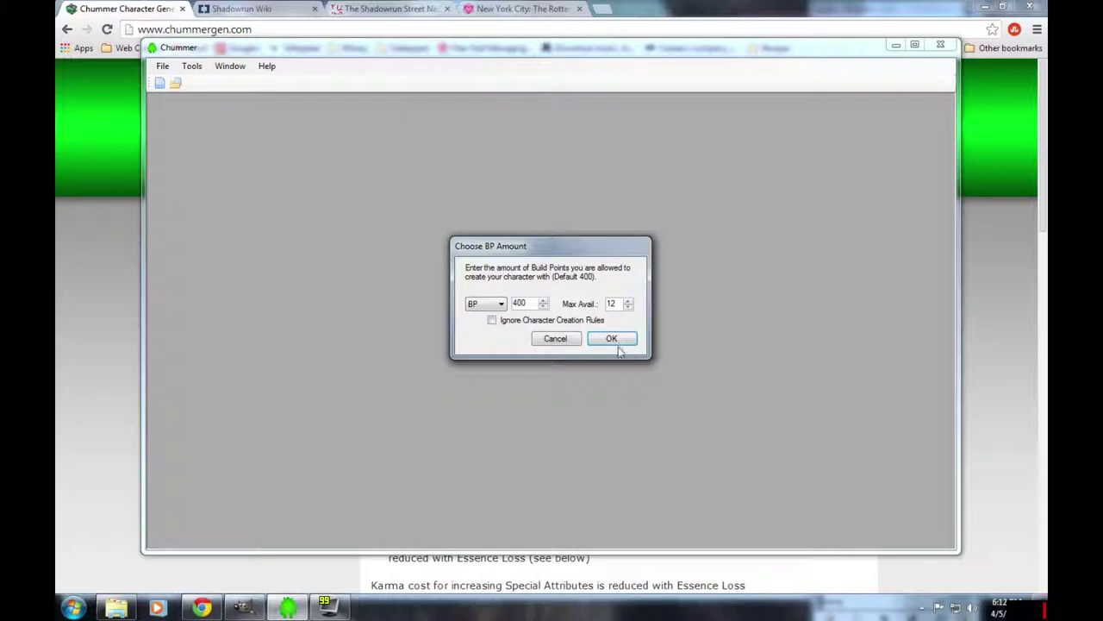
left_click(613, 339)
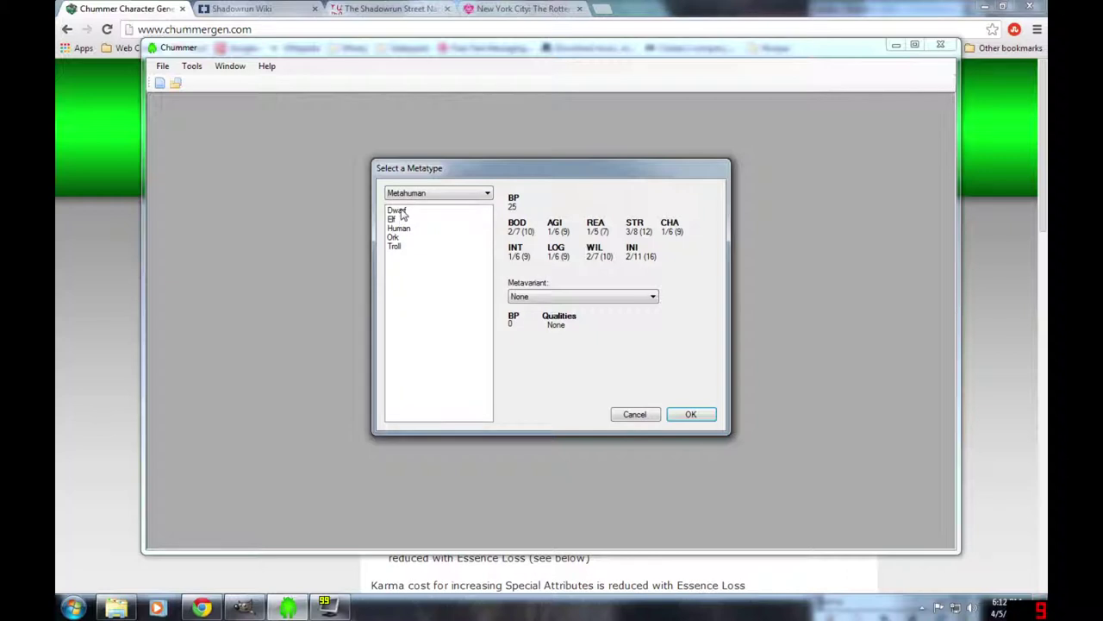
left_click(399, 211)
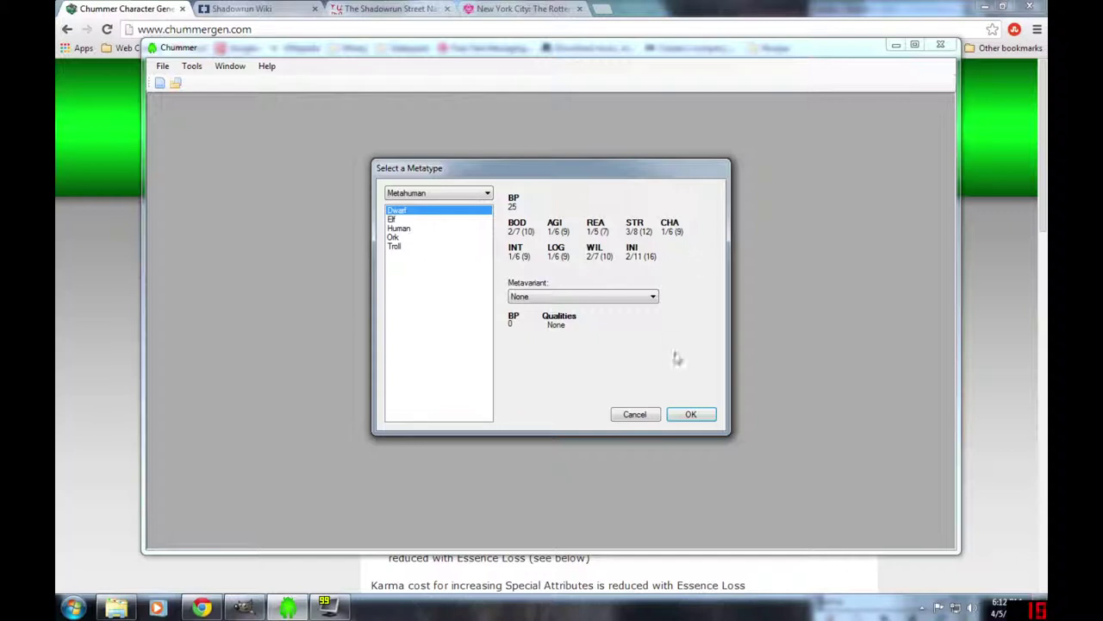
left_click(691, 415)
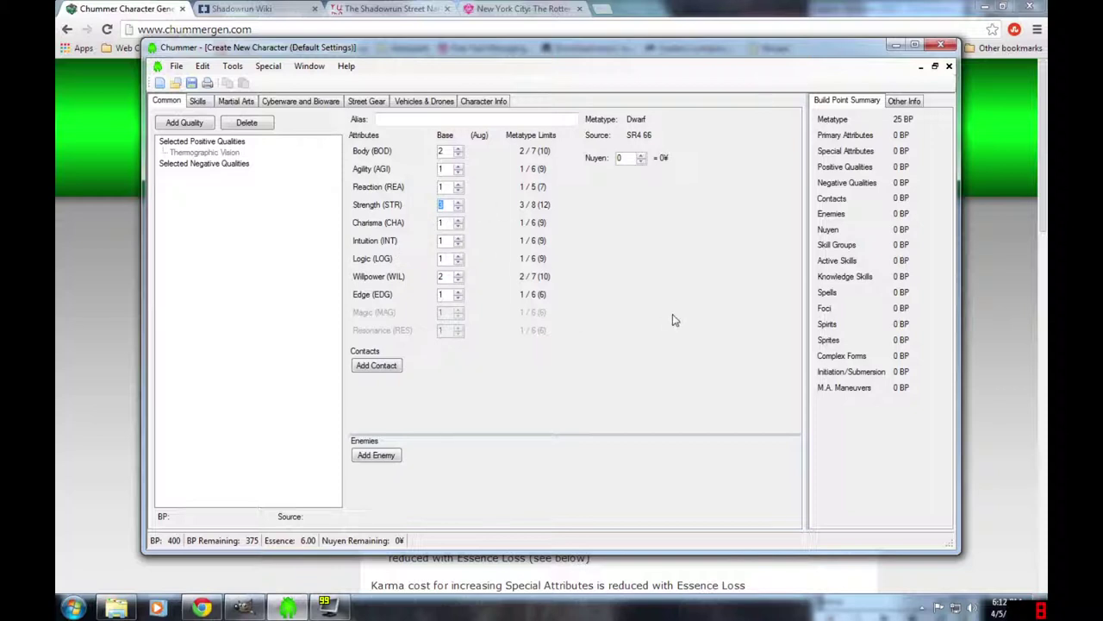
- Check the Thermographic Vision quality's cost, maximize Chummer and show Cyberware and Bioware
left_click(200, 153)
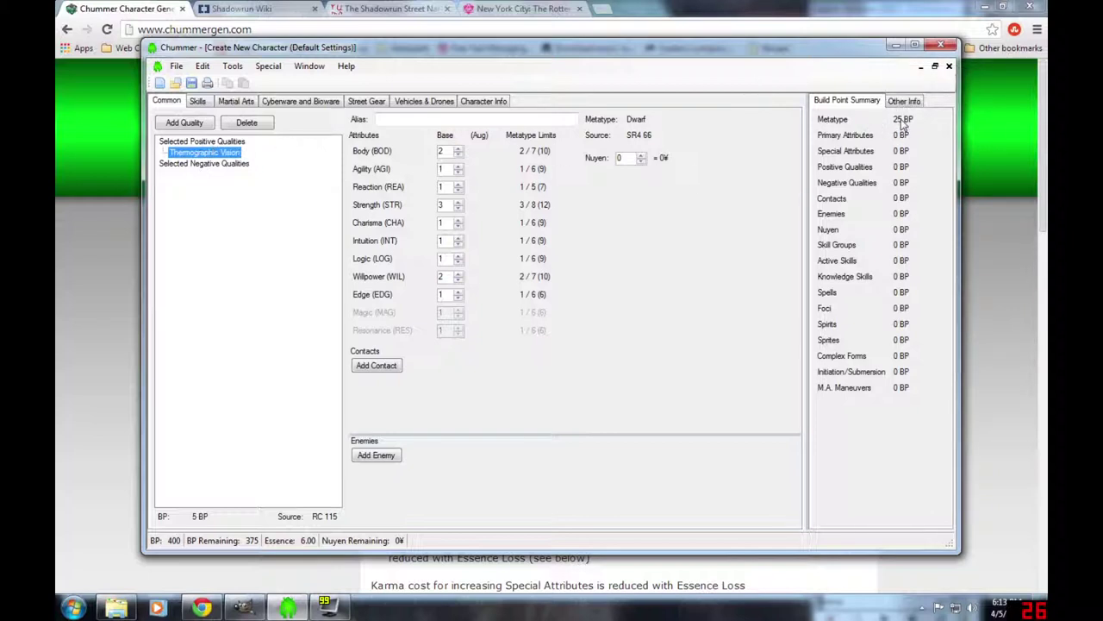
left_click(915, 44)
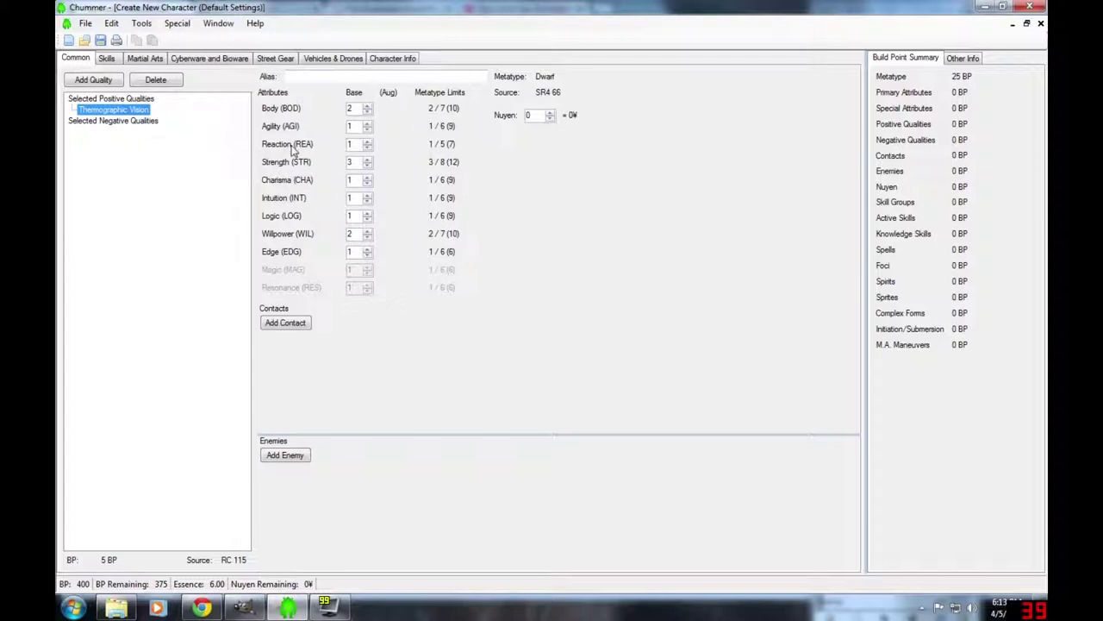
left_click(207, 60)
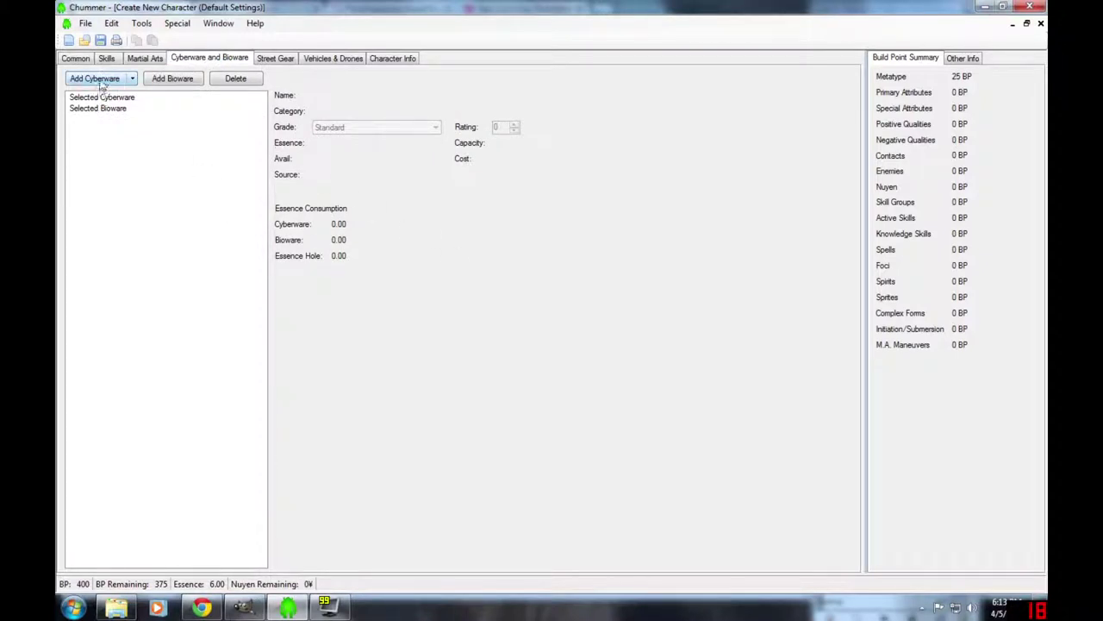
- Add Control Rig and Commlink headware, dropping Essence to 5.30, then return to the Common page
left_click(95, 78)
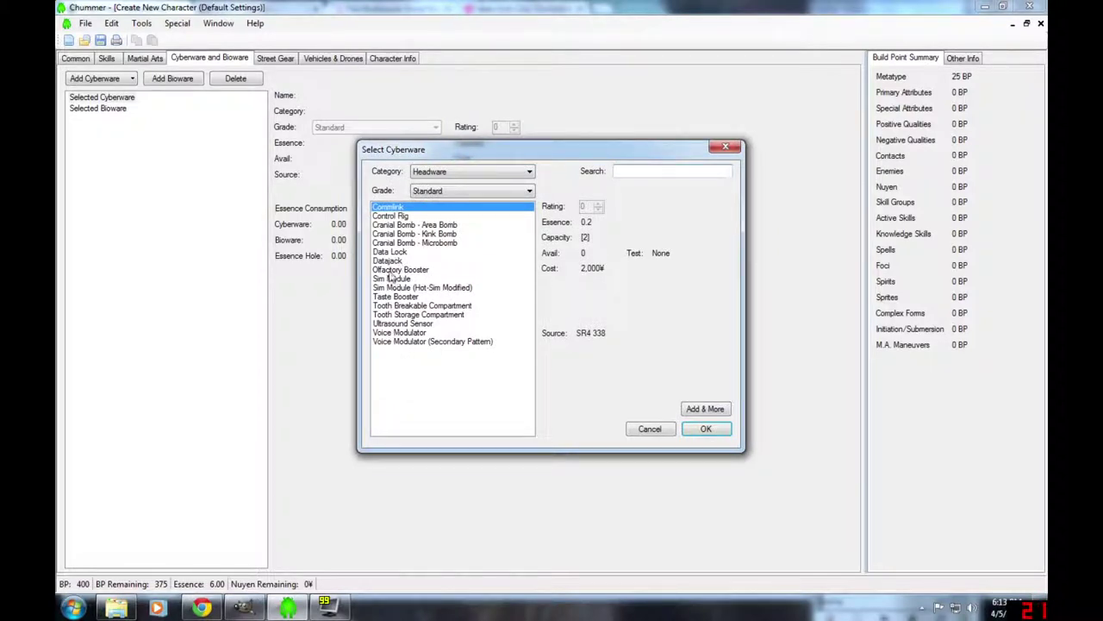
left_click(392, 216)
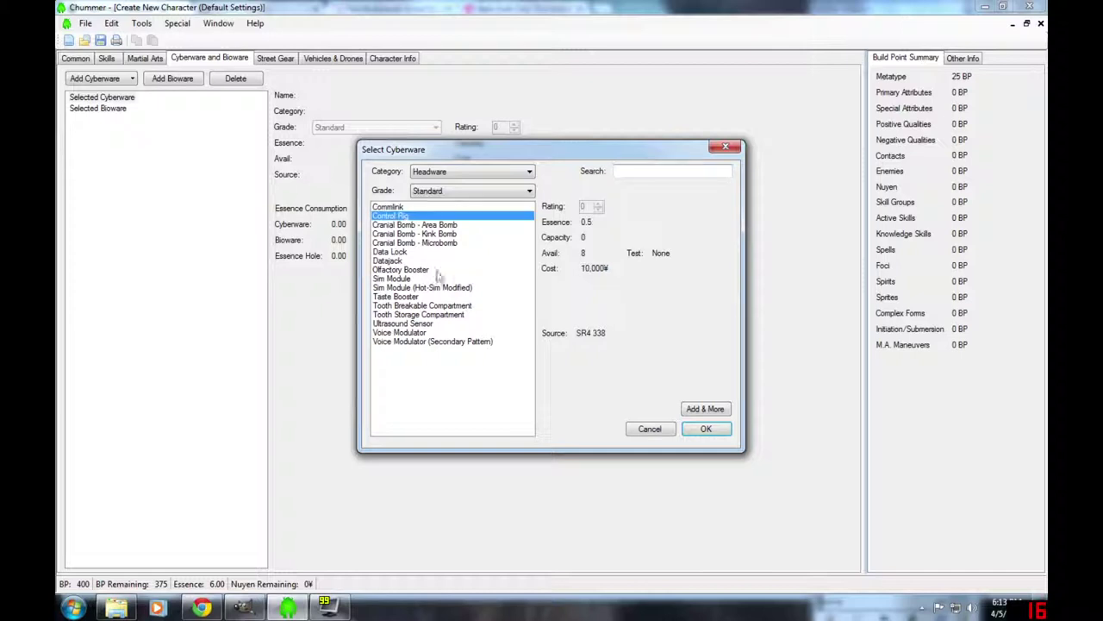
left_click(706, 429)
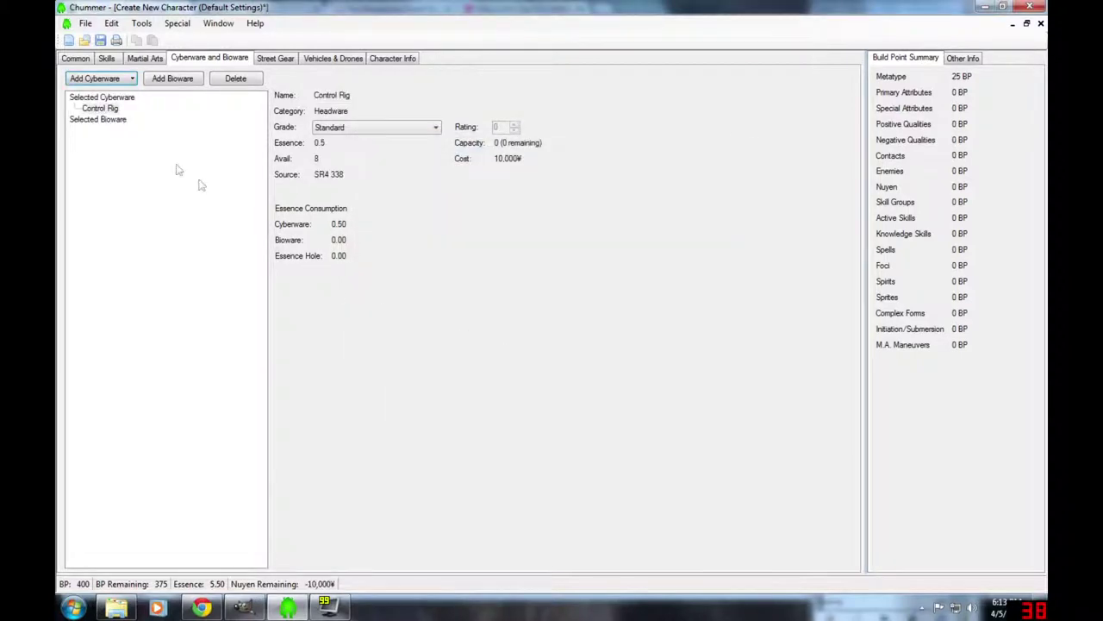
left_click(105, 81)
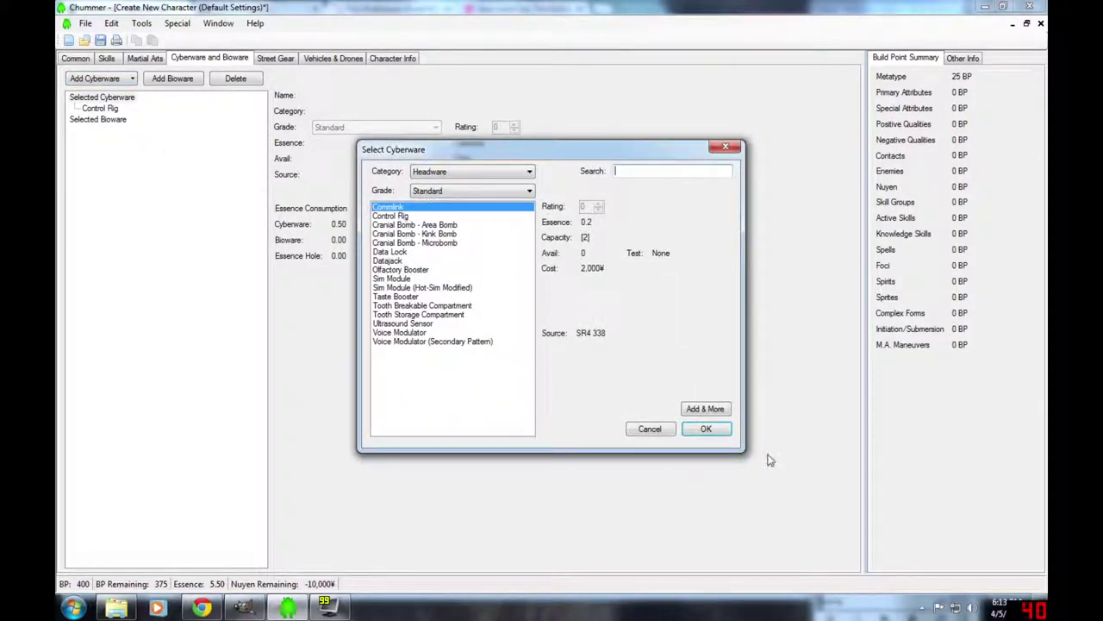
left_click(707, 429)
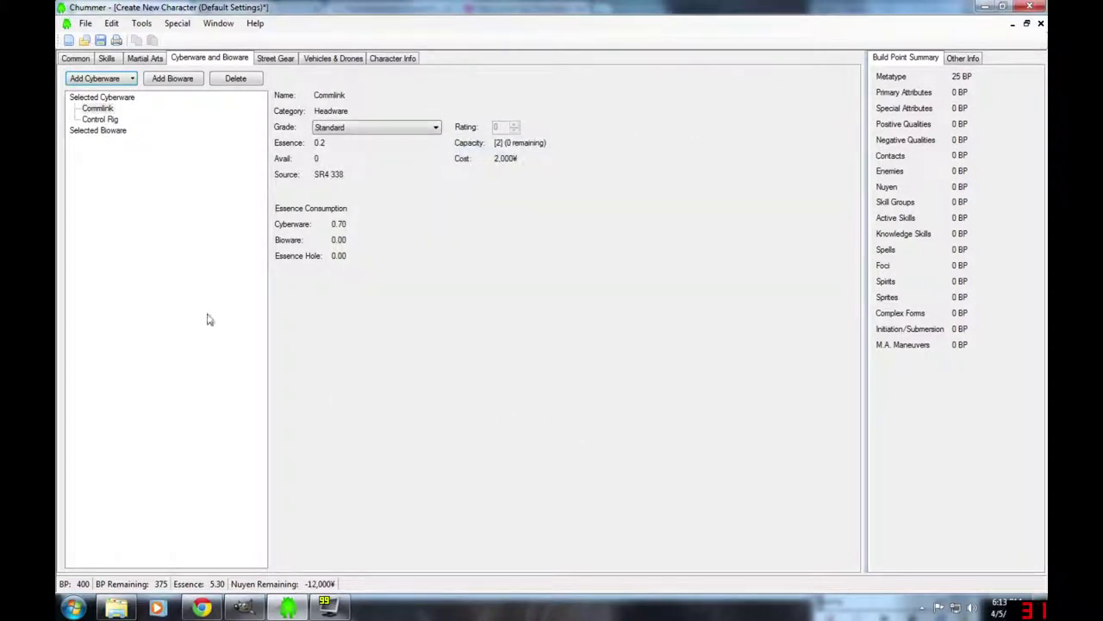
left_click(106, 60)
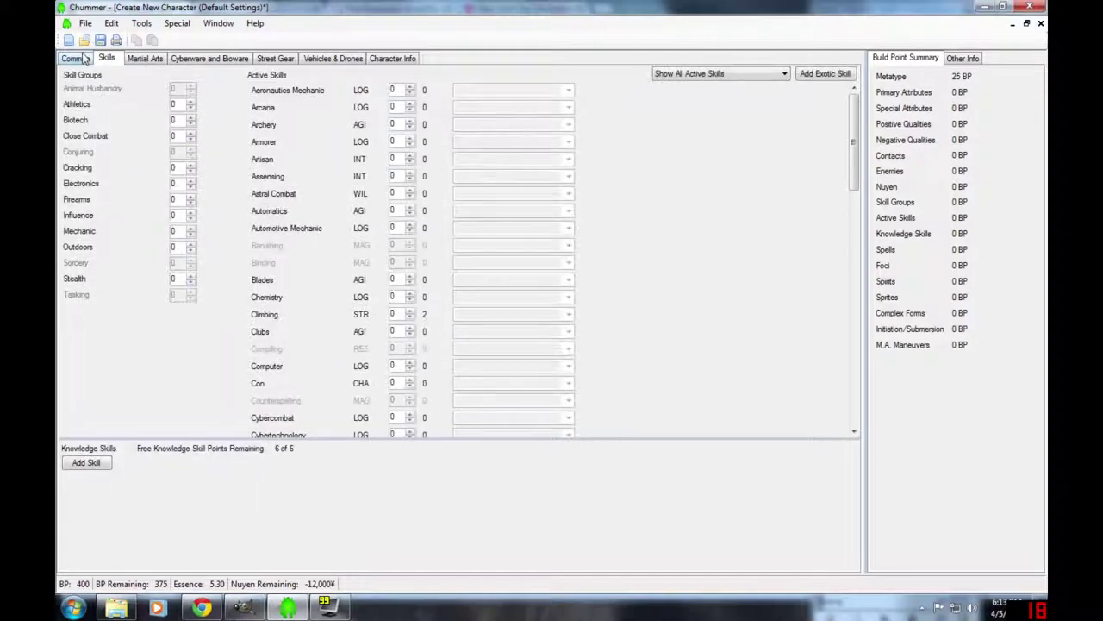
left_click(84, 57)
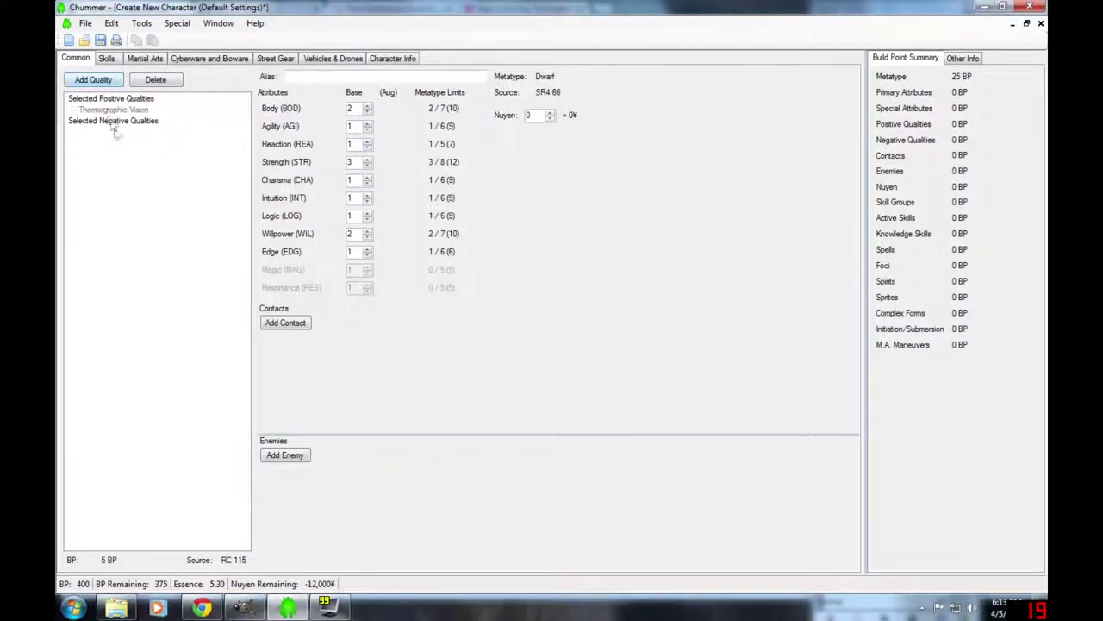
- Add the positive quality Aptitude for the Pilot Ground Craft skill
left_click(93, 80)
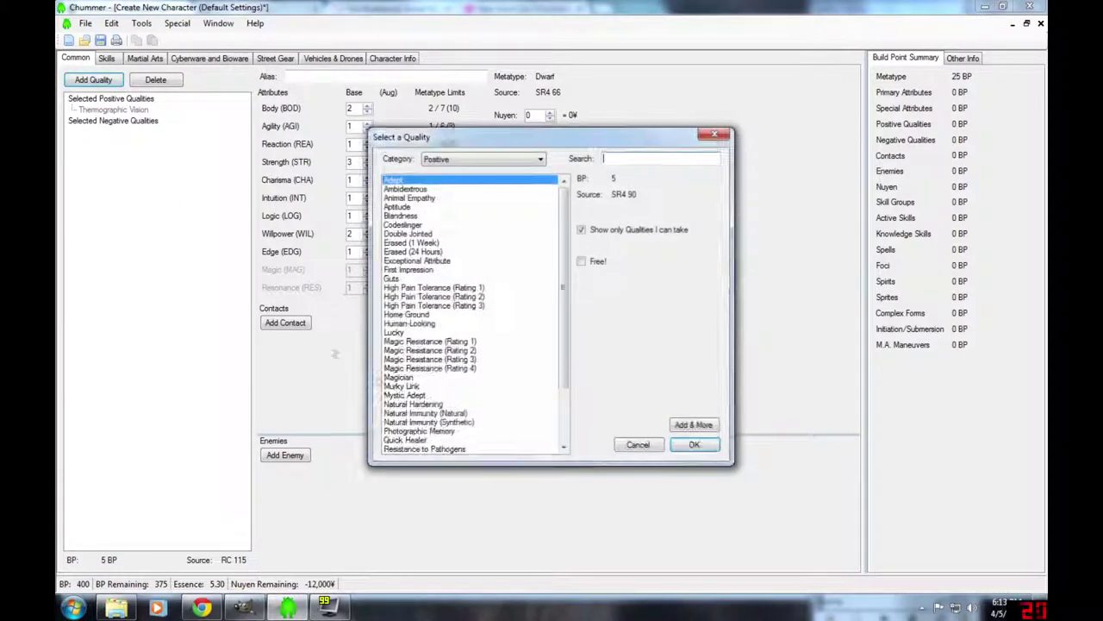
left_click(395, 209)
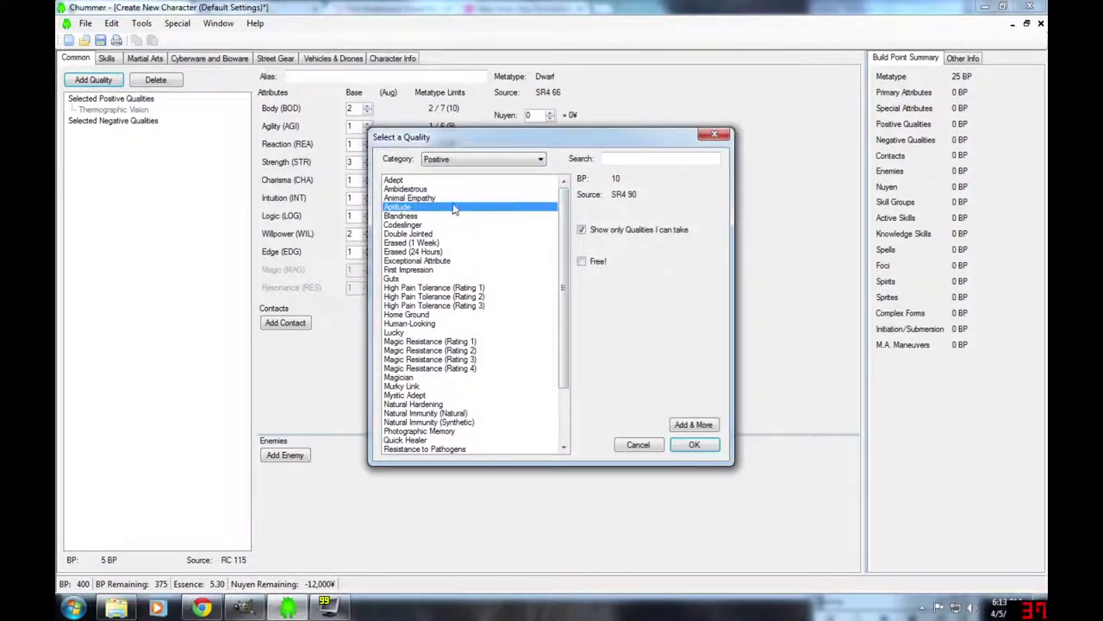
left_click(694, 425)
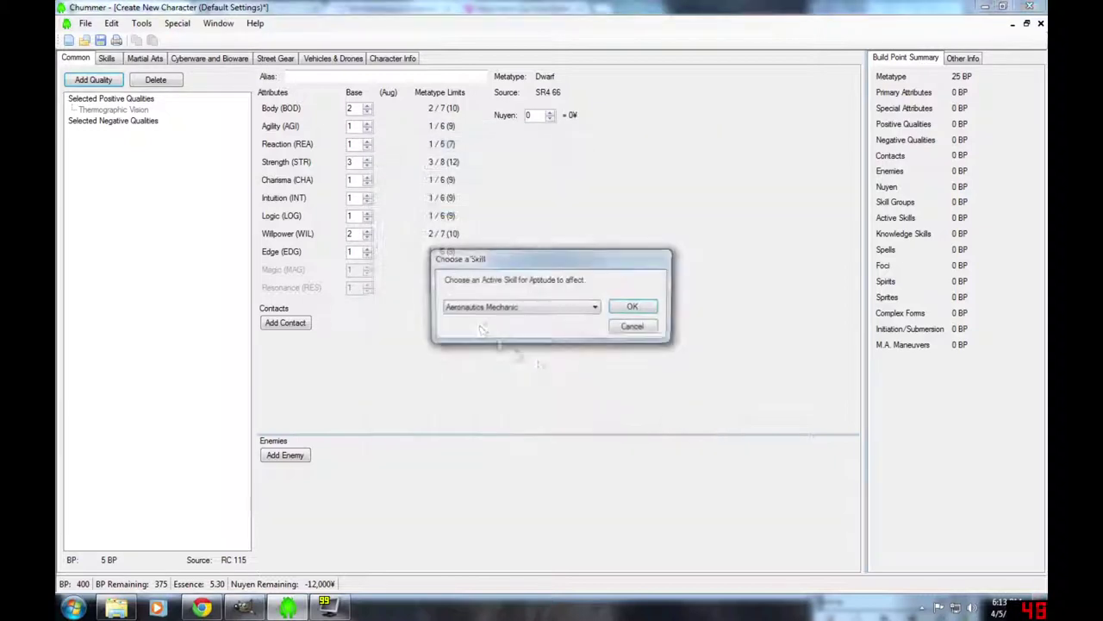
left_click(595, 307)
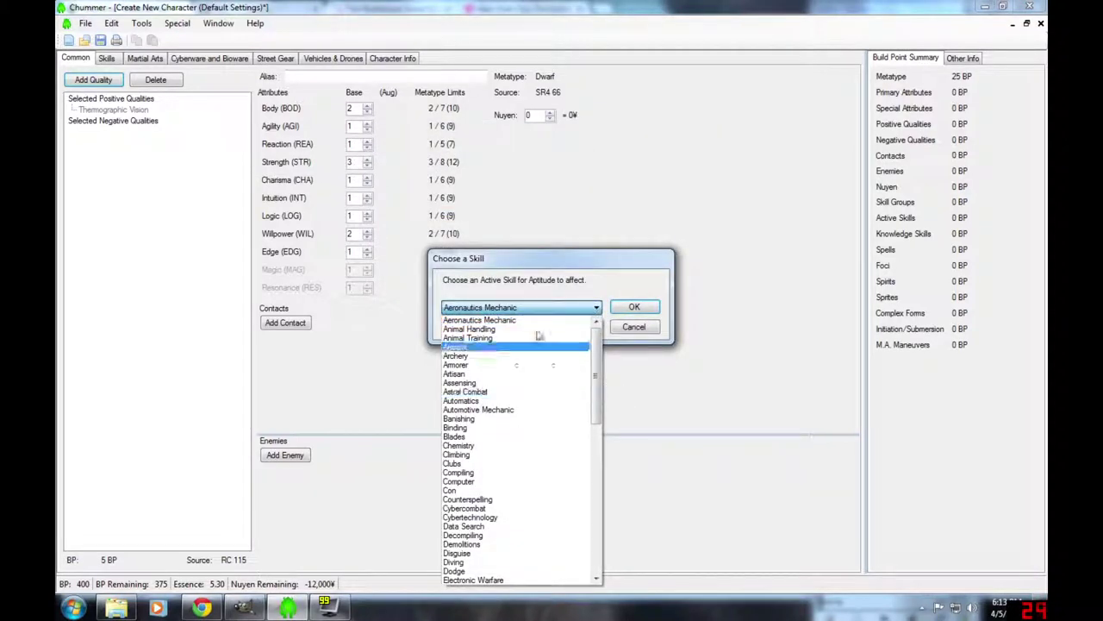
left_click_drag(594, 358, 601, 519)
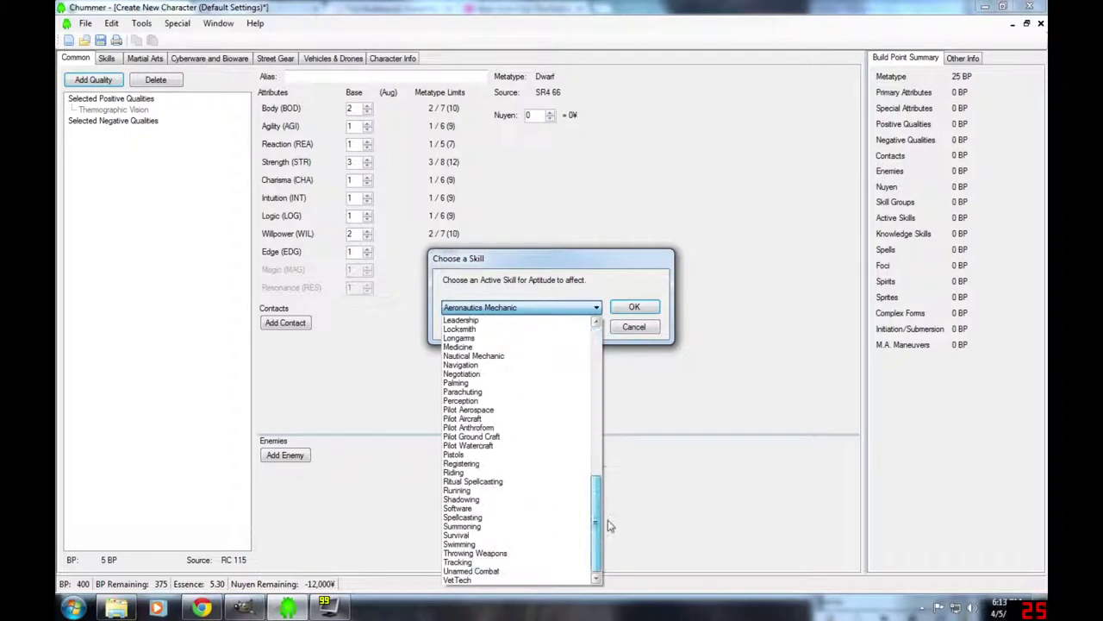
left_click(472, 436)
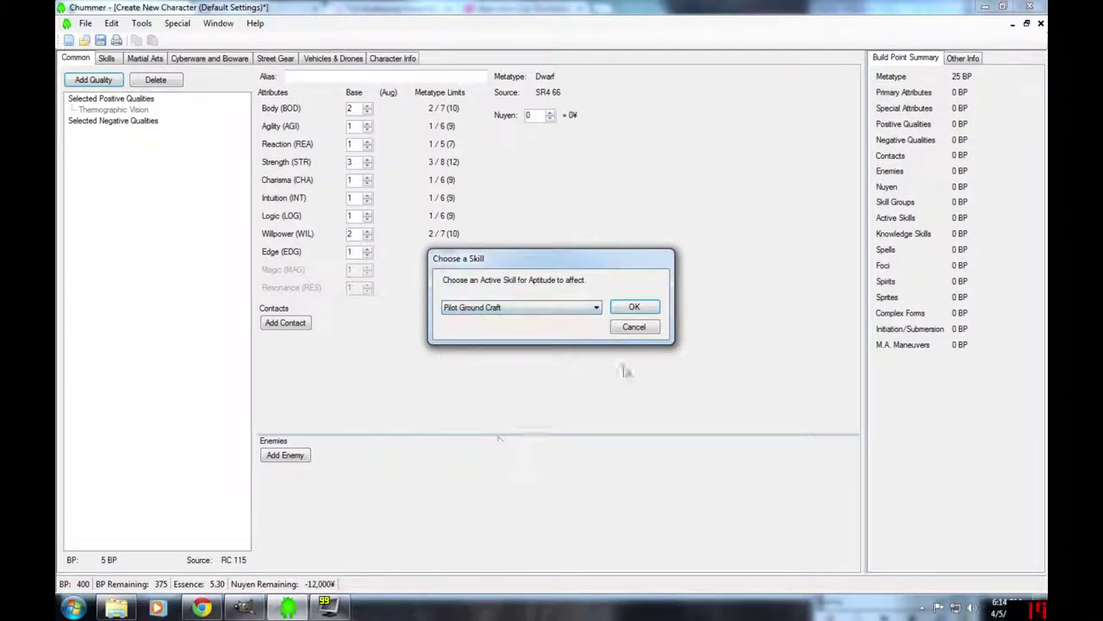
left_click(631, 308)
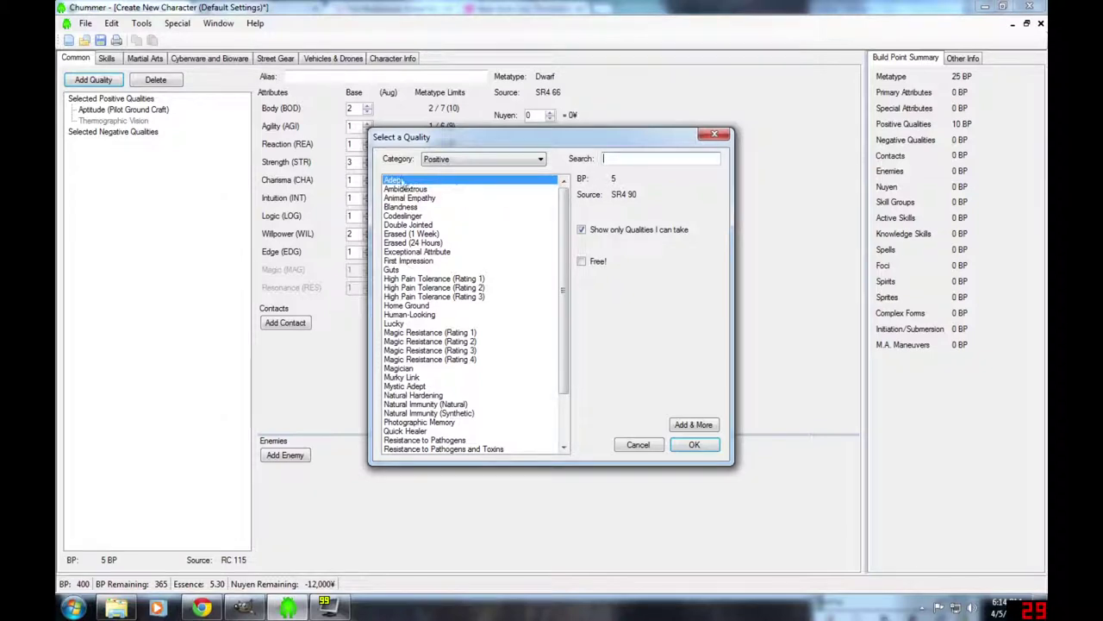
- Compare Technomancer, Mystic Adept and Magician costs, then add Magic Resistance (Rating 4)
left_click_drag(564, 312, 569, 410)
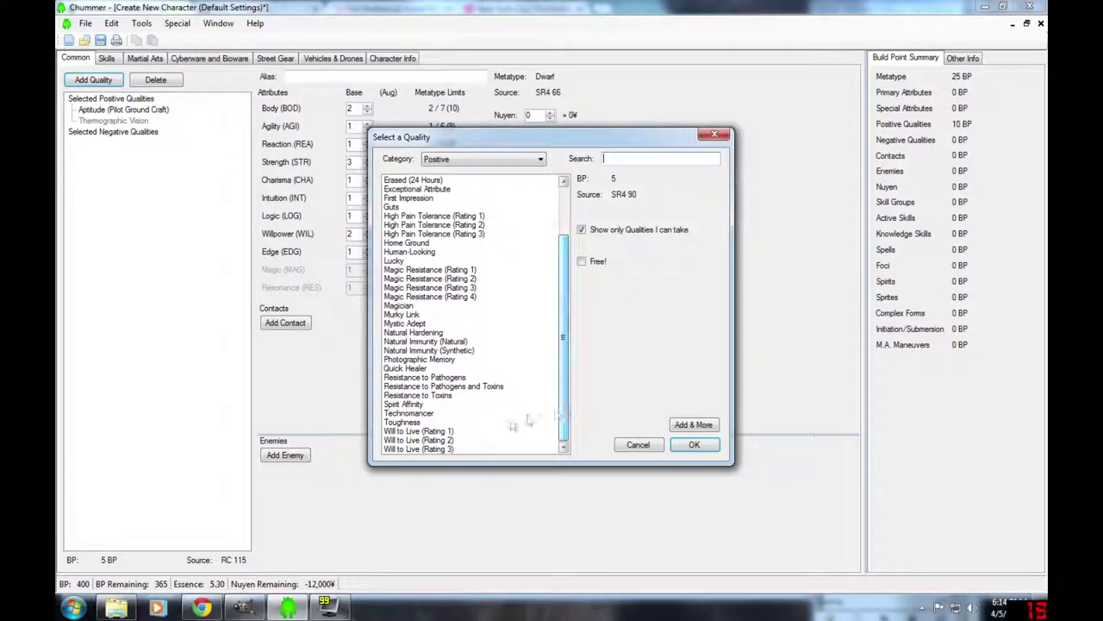
left_click(403, 414)
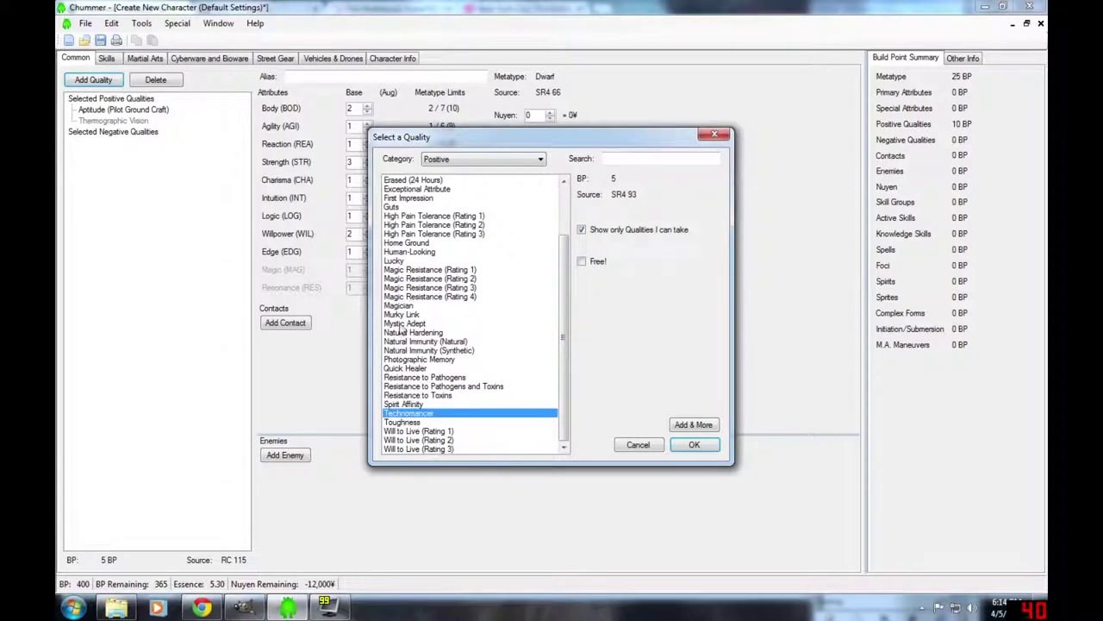
left_click(401, 324)
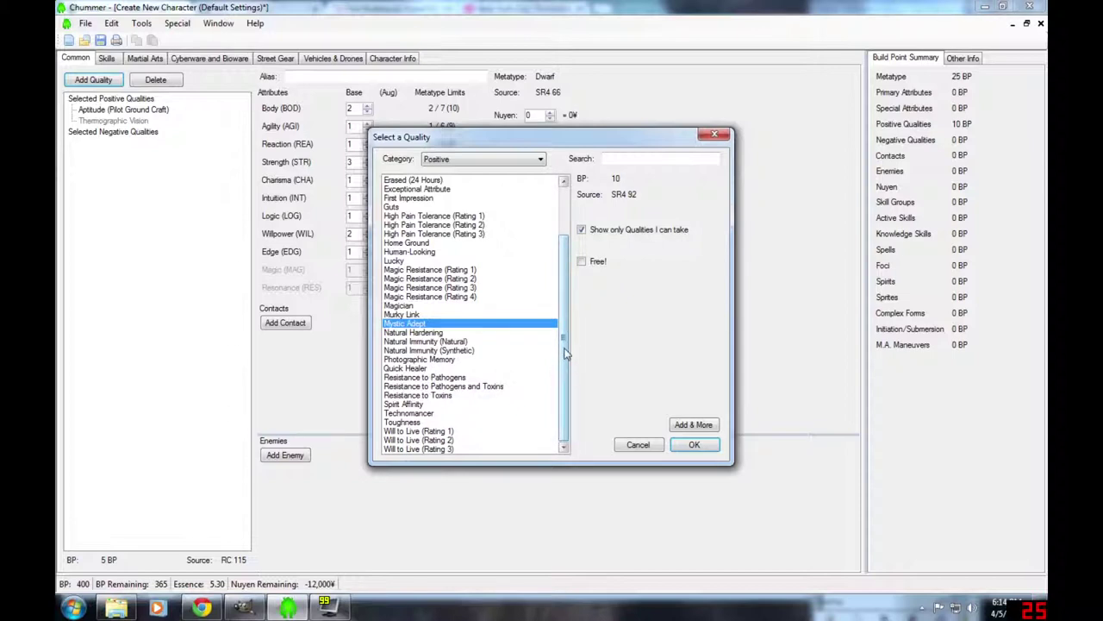
mouse_move(565, 352)
left_mouse_down()
mouse_move(565, 335)
mouse_move(565, 352)
left_mouse_up()
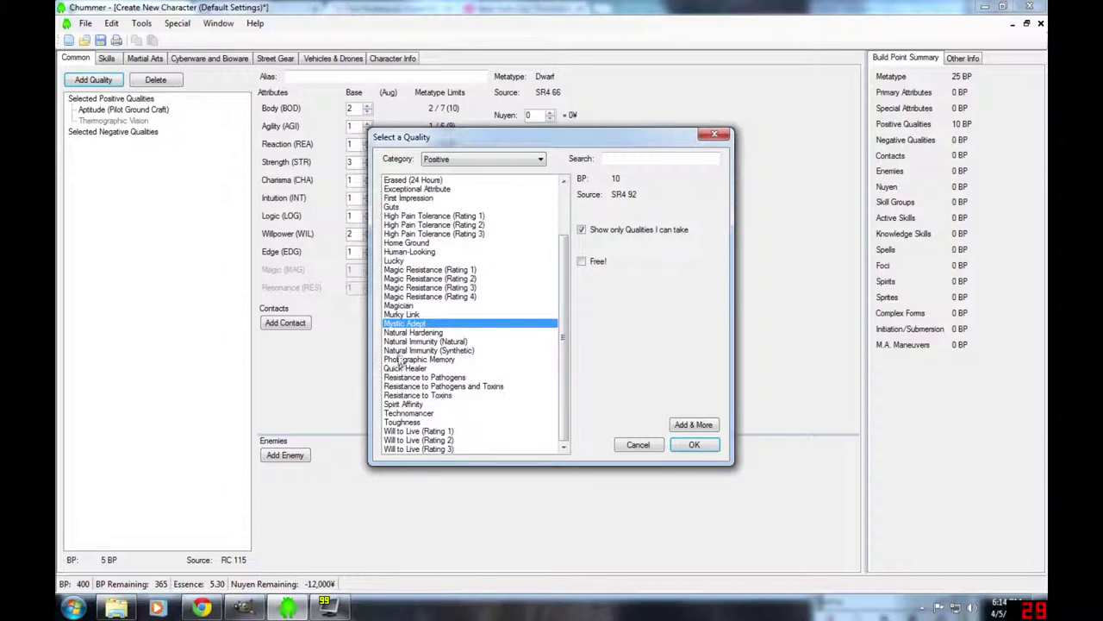
left_click(396, 307)
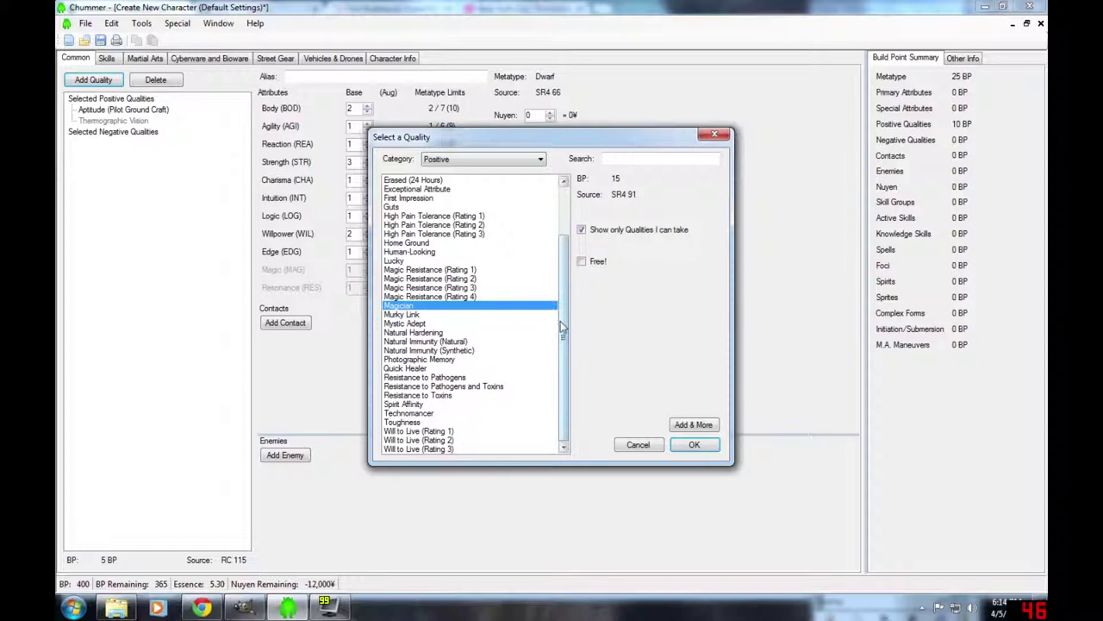
left_click_drag(561, 325, 561, 280)
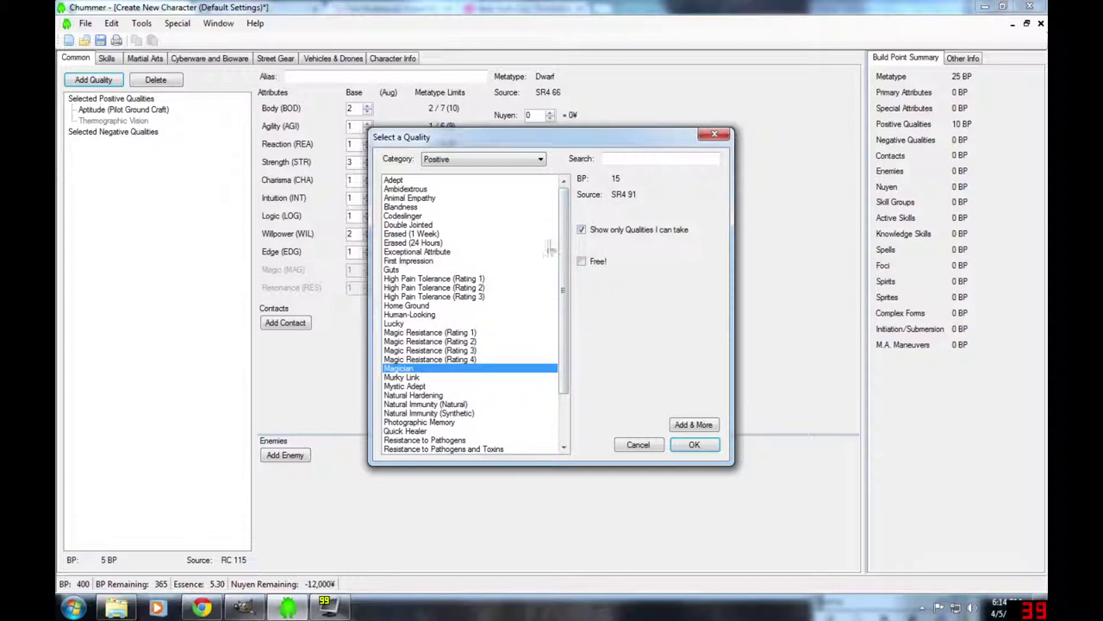
mouse_move(626, 203)
scroll(565, 351, "down", 3)
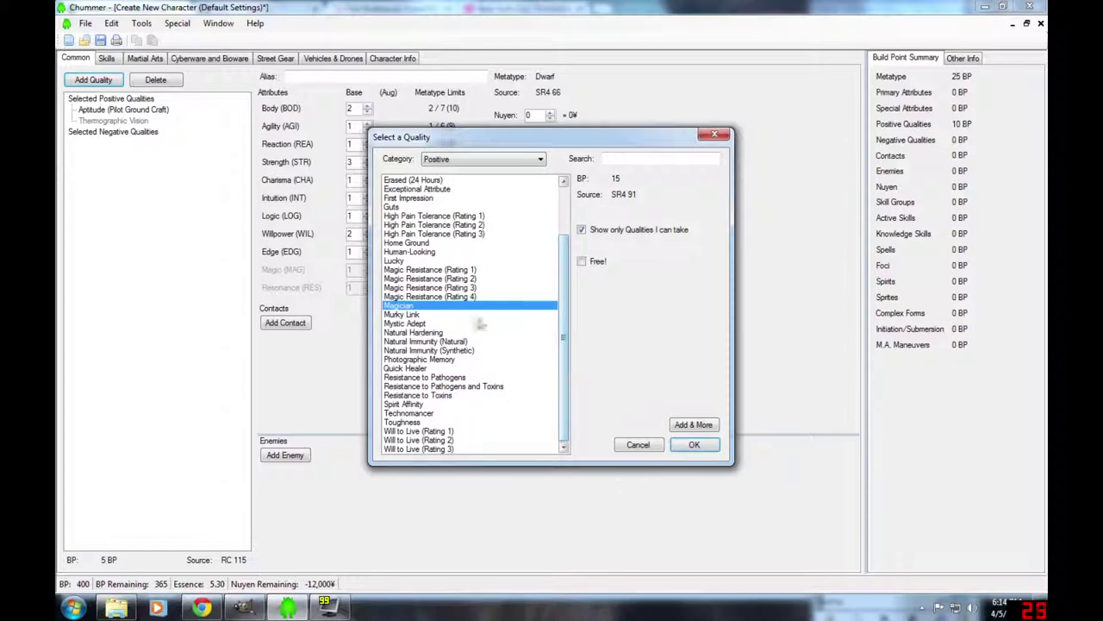
left_click(455, 298)
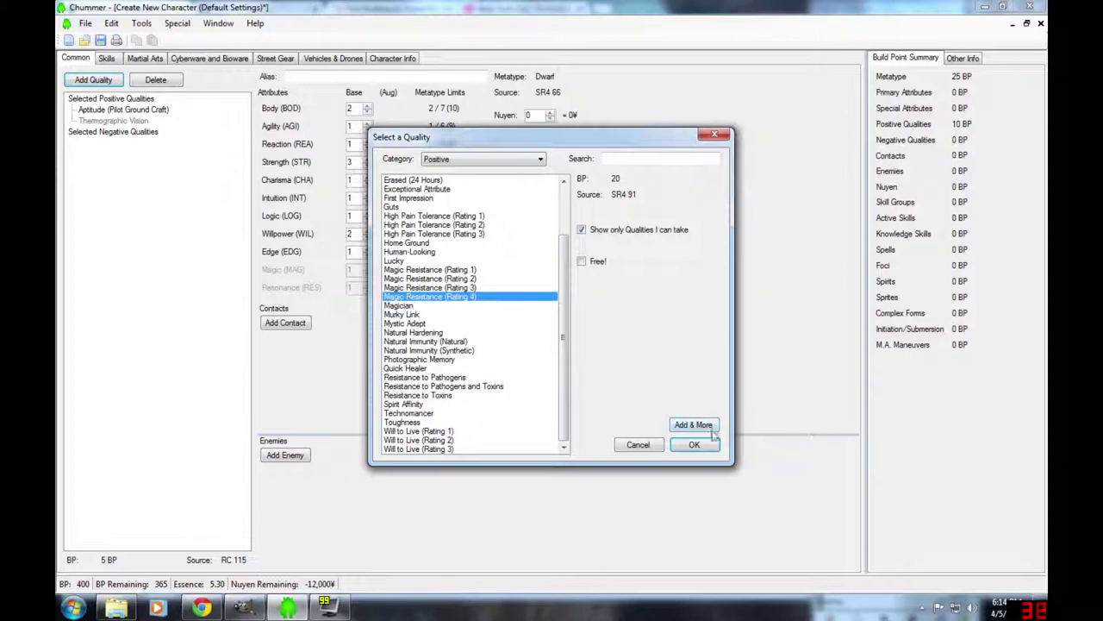
left_click(704, 426)
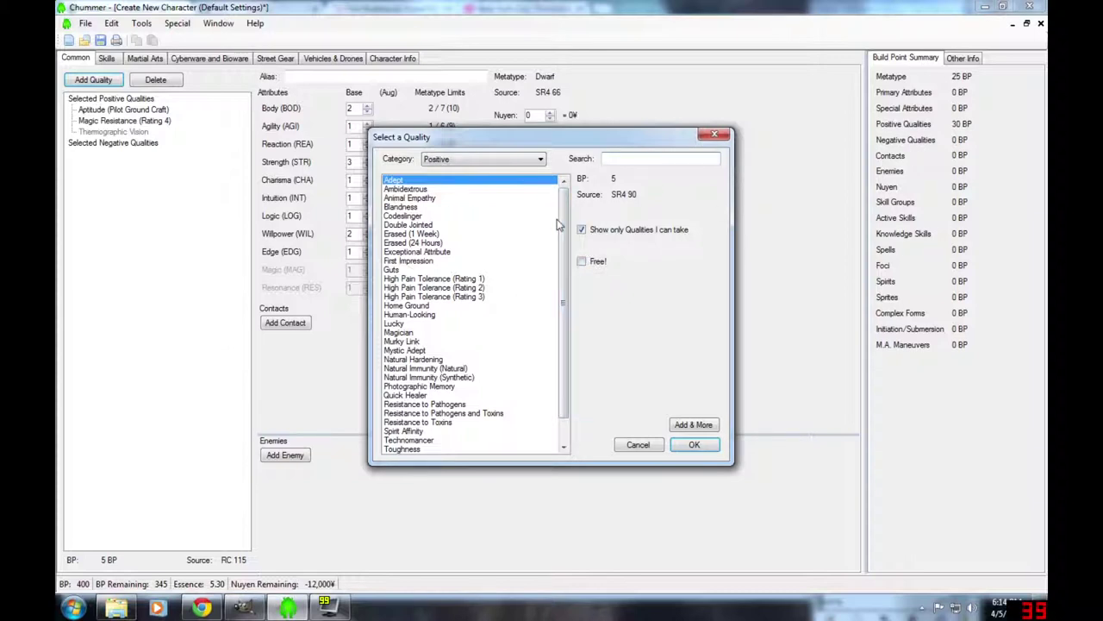
left_click(540, 160)
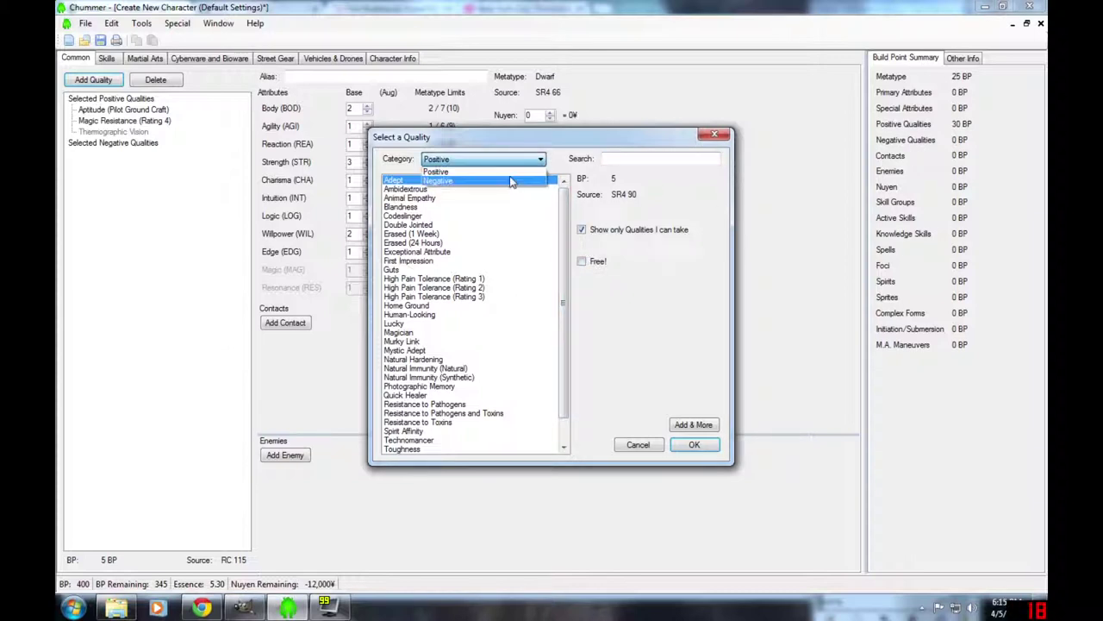
- Switch to Negative qualities and choose Spirit Bane (-10 BP)
left_click(511, 181)
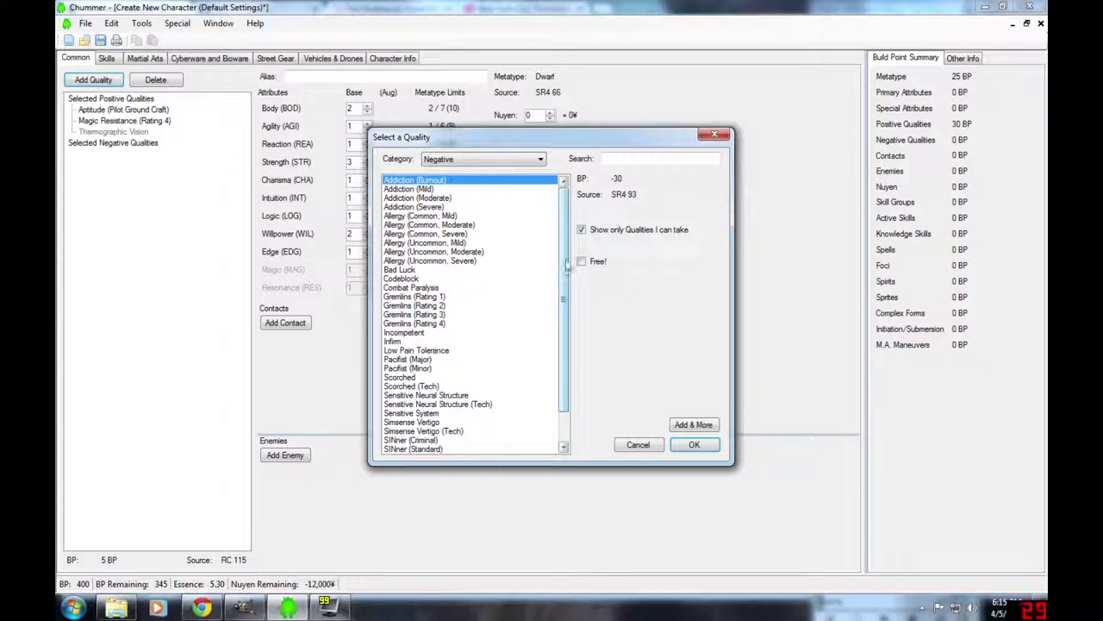
scroll(567, 276, "down", 2)
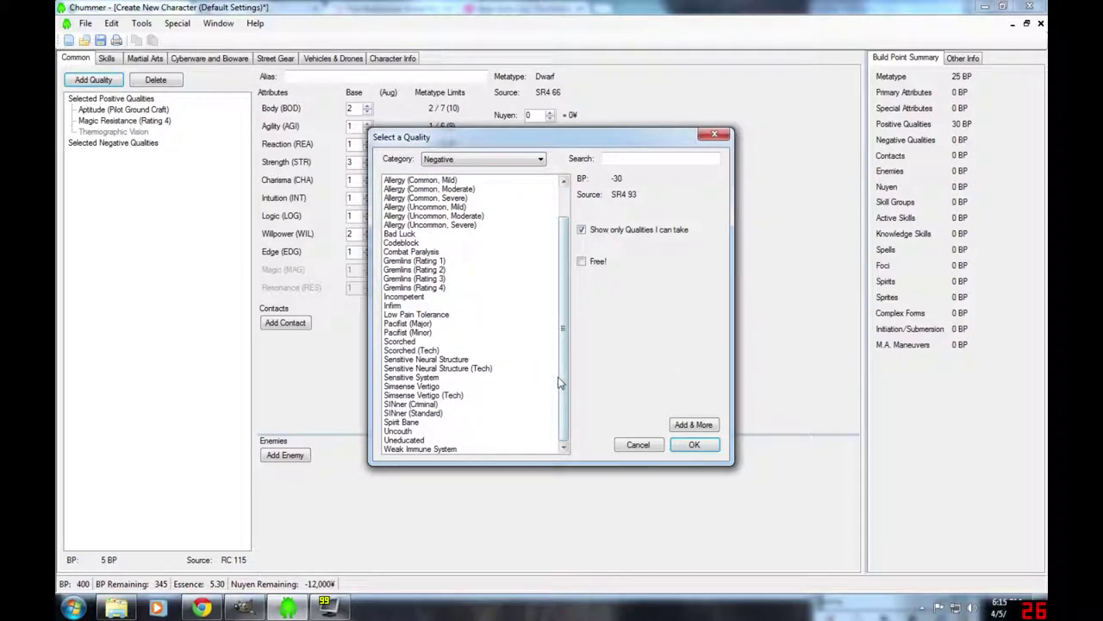
left_click(405, 422)
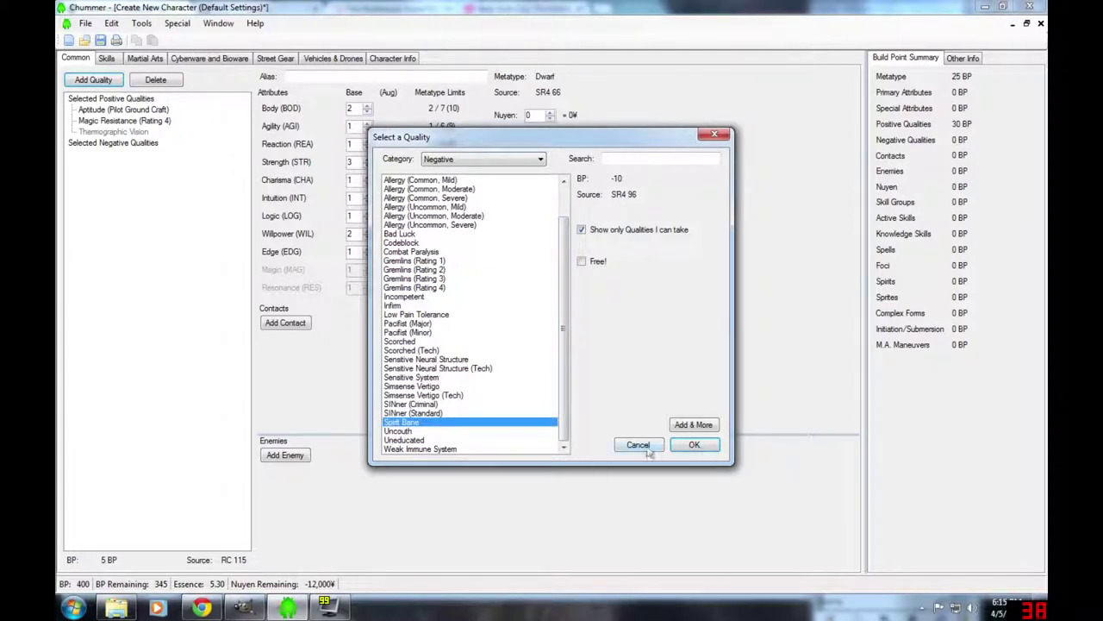
left_click(694, 444)
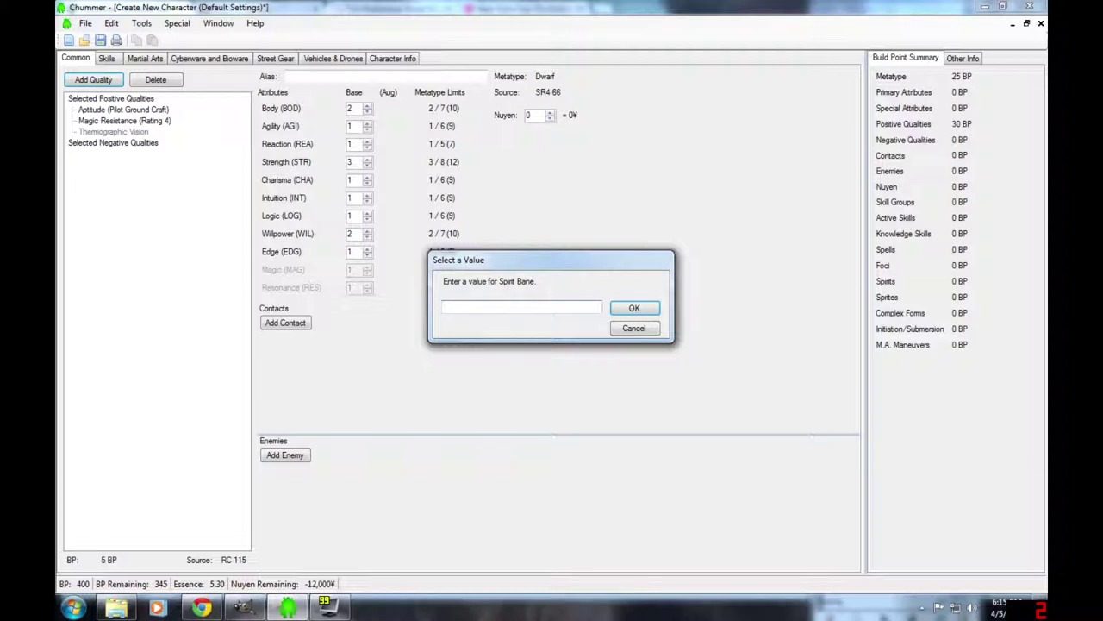
- Open the Shadowrun 20th Anniversary Corebook PDF at page 302
key("super+d")
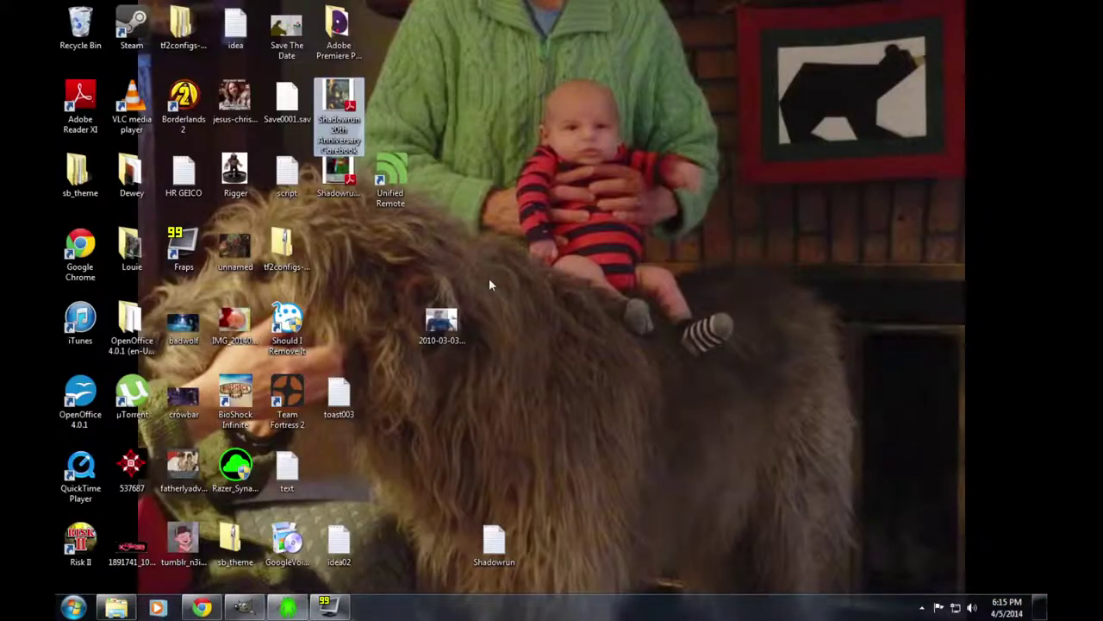
double_click(339, 101)
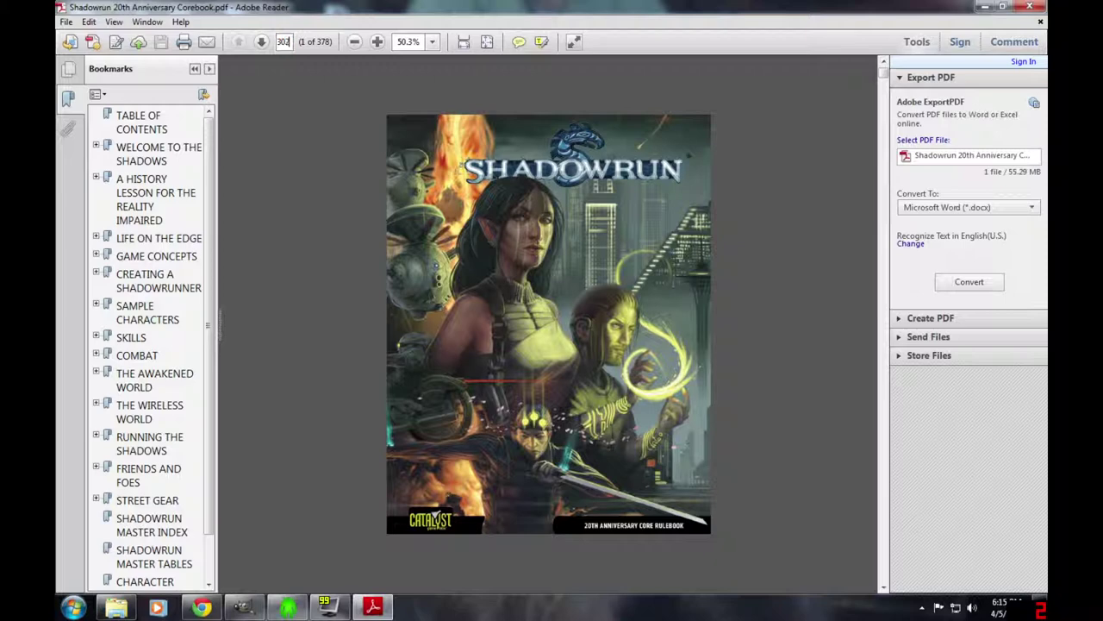
key("Return")
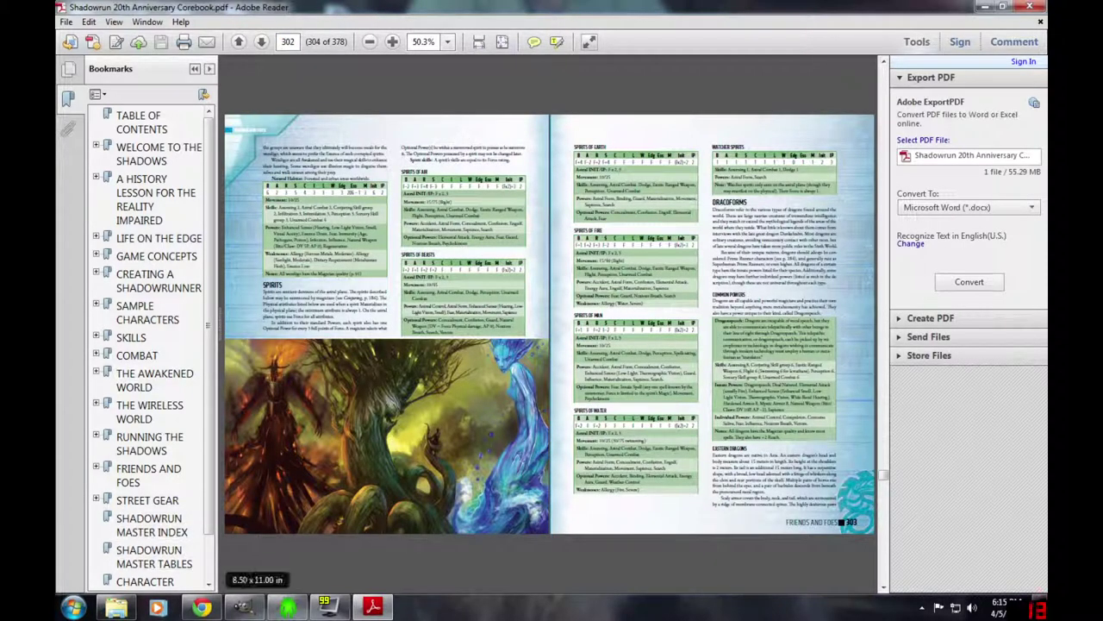
- View the corebook single-page at fit width, read the spirit entries, and return to Chummer
left_click(114, 22)
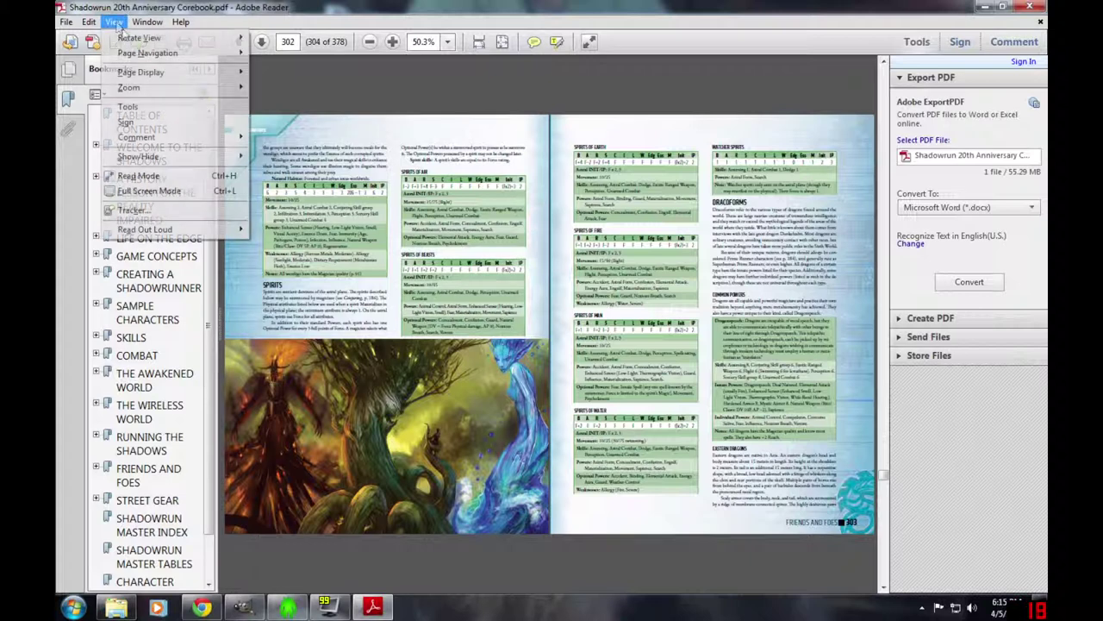
mouse_move(141, 72)
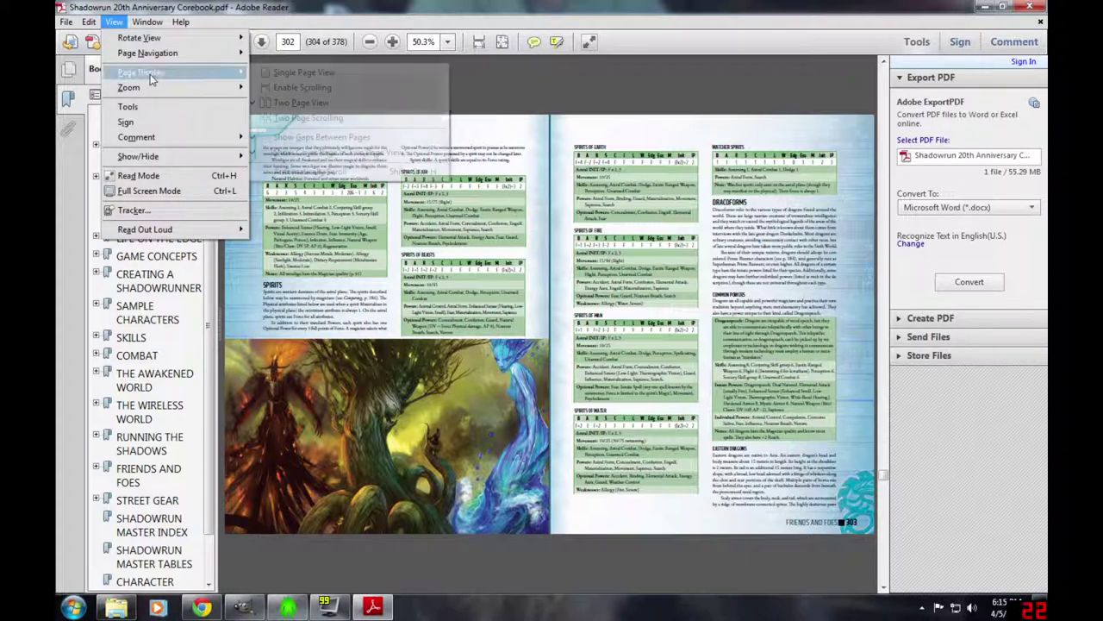
left_click(284, 88)
left_click(114, 22)
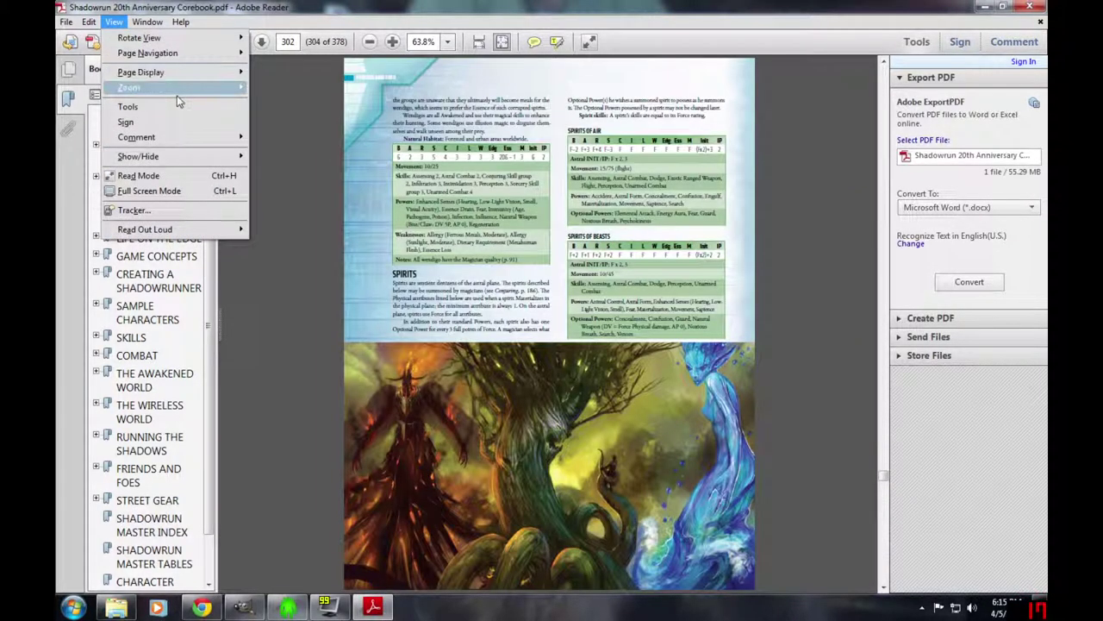
mouse_move(244, 89)
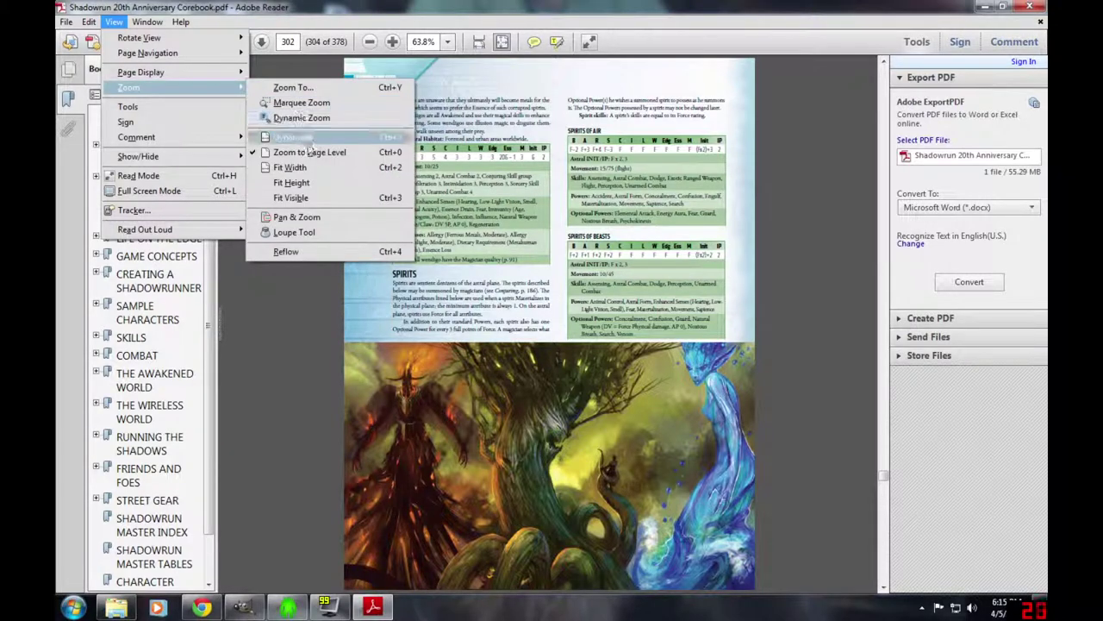
left_click(290, 168)
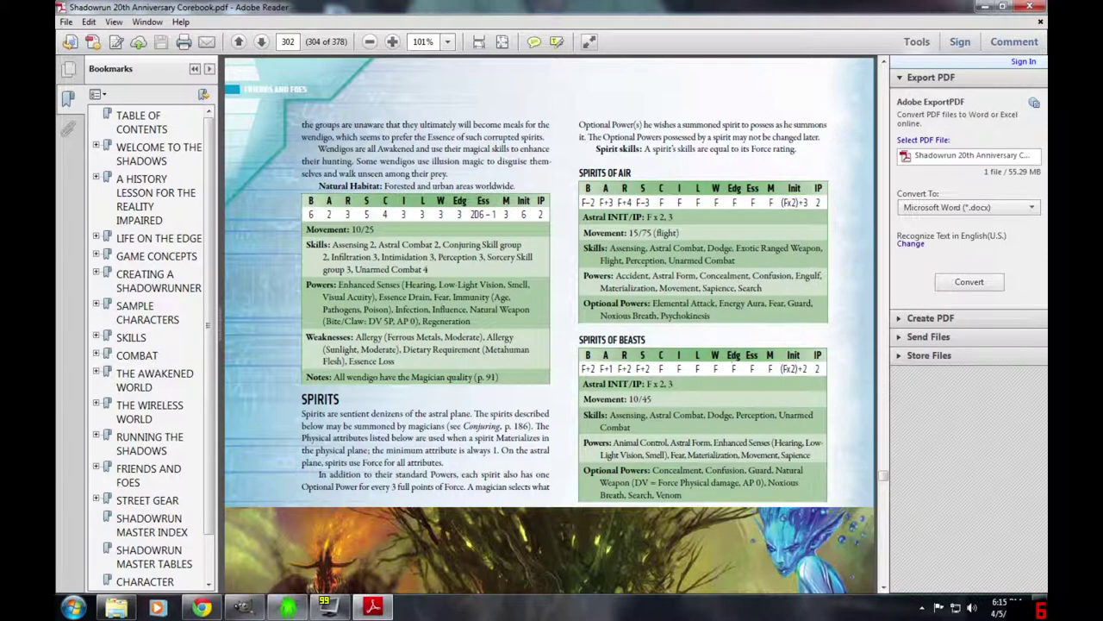
scroll(550, 325, "down", 10)
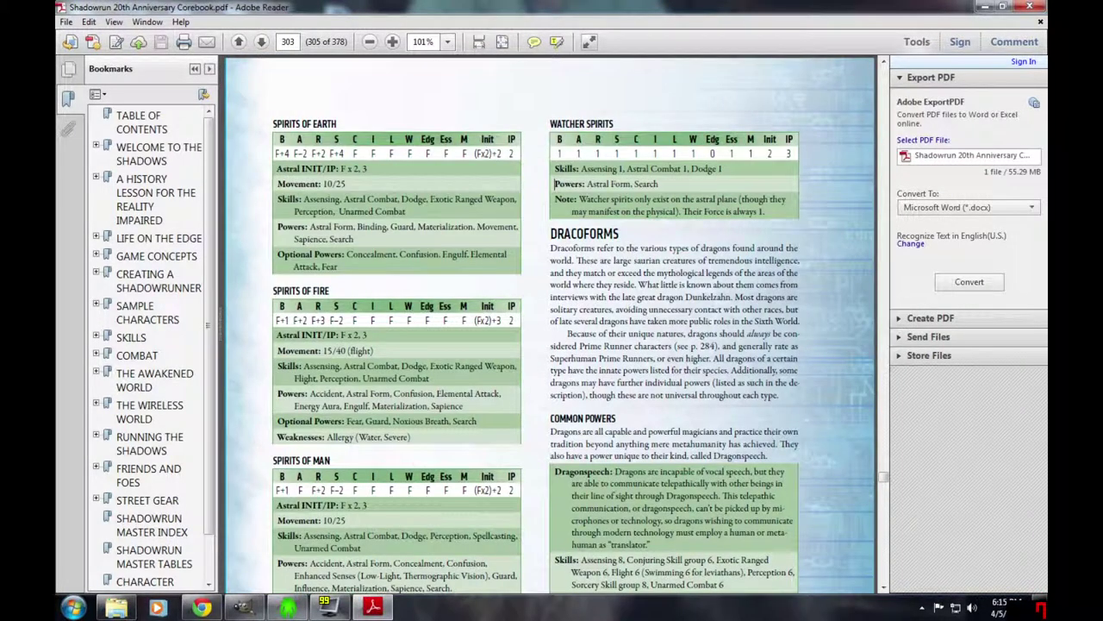
scroll(555, 183, "down", 5)
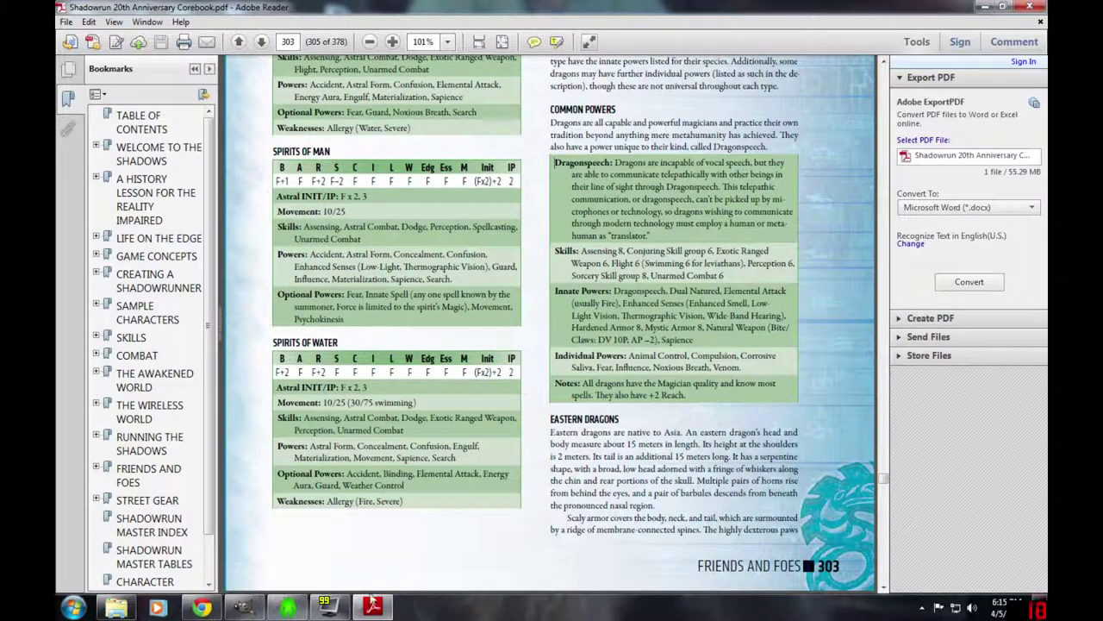
left_click(328, 607)
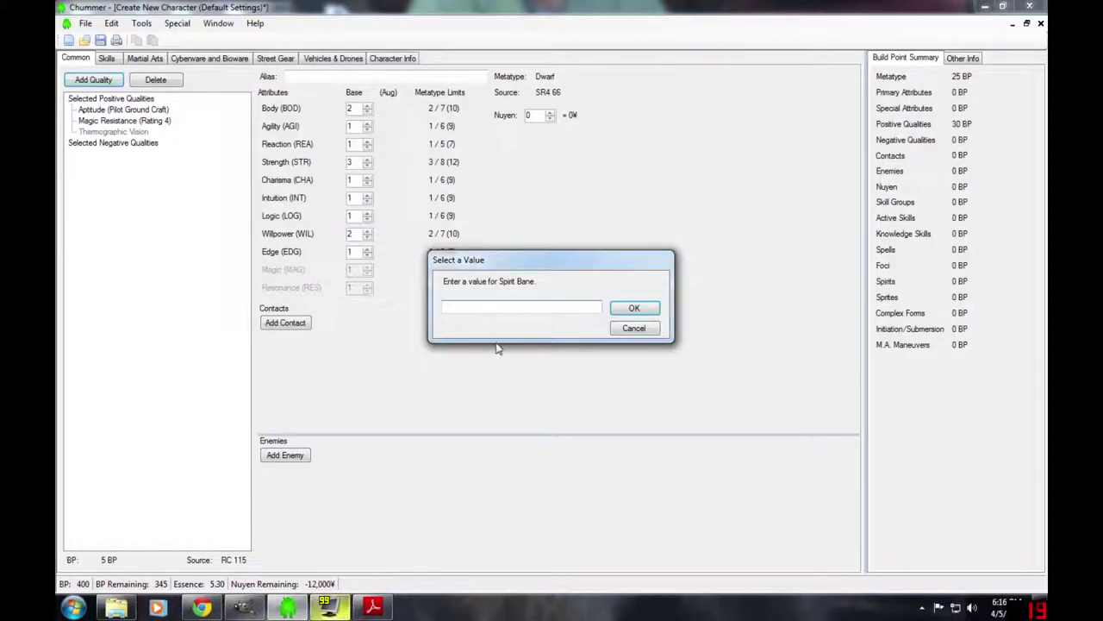
- Enter 'Spirits of Water' as the Spirit Bane target
type("Spirit")
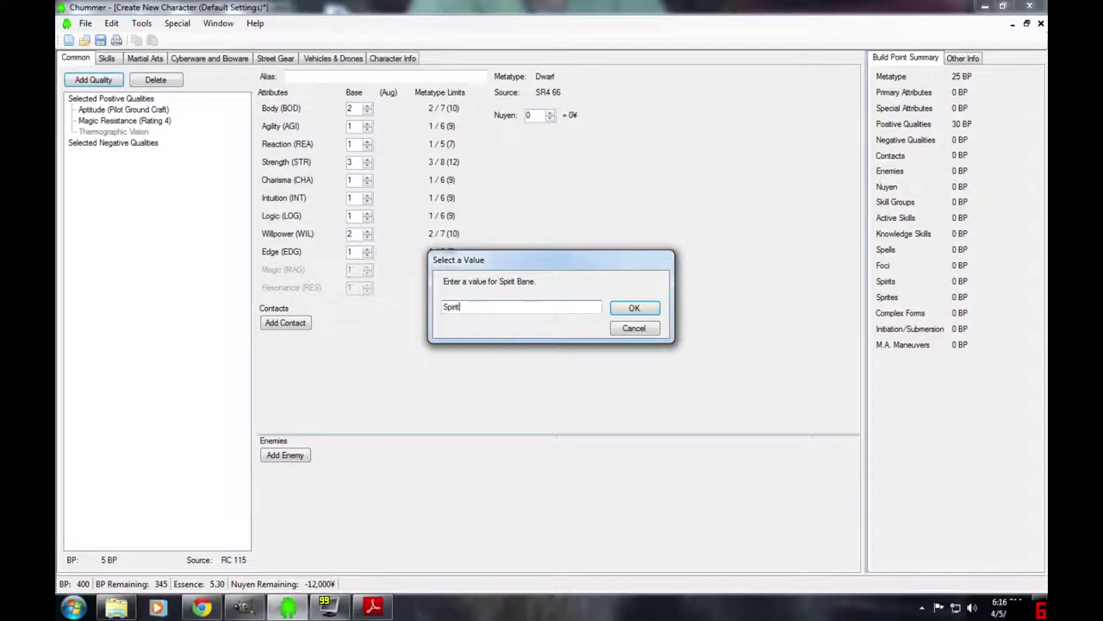
type("s of Water")
left_click(632, 308)
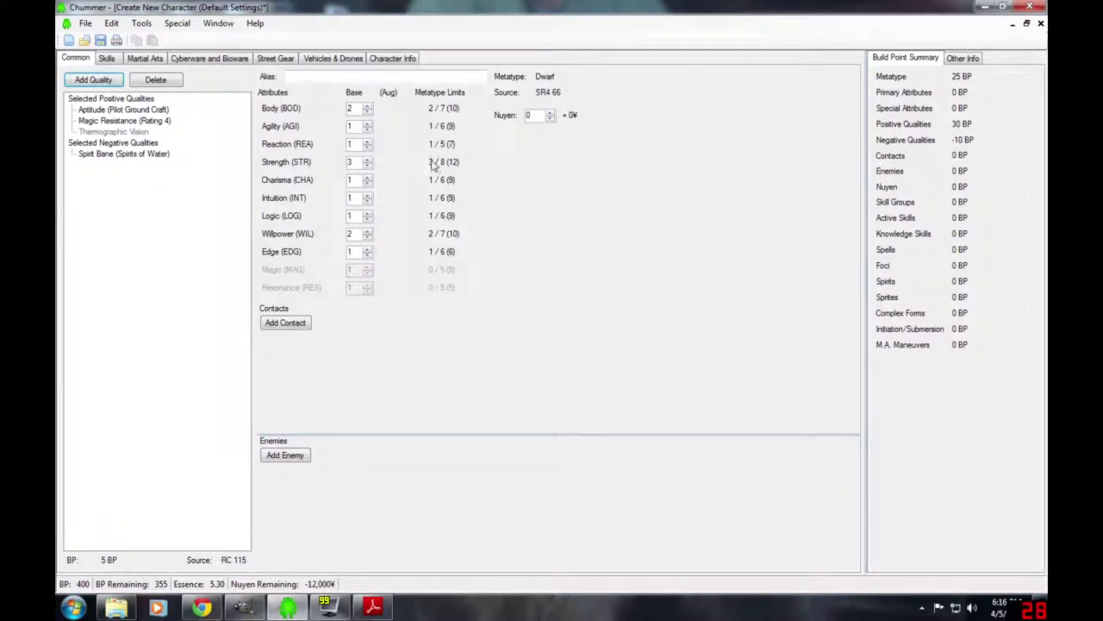
- On the Skills page, raise Pilot Ground Craft to rating 7
left_click(107, 59)
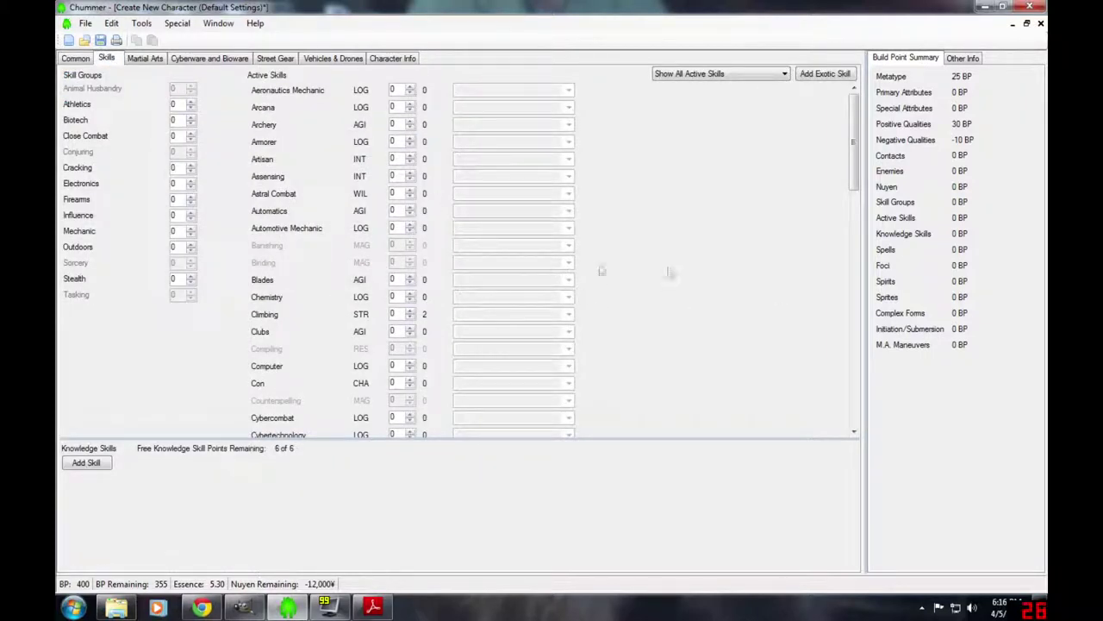
left_click_drag(849, 163, 852, 388)
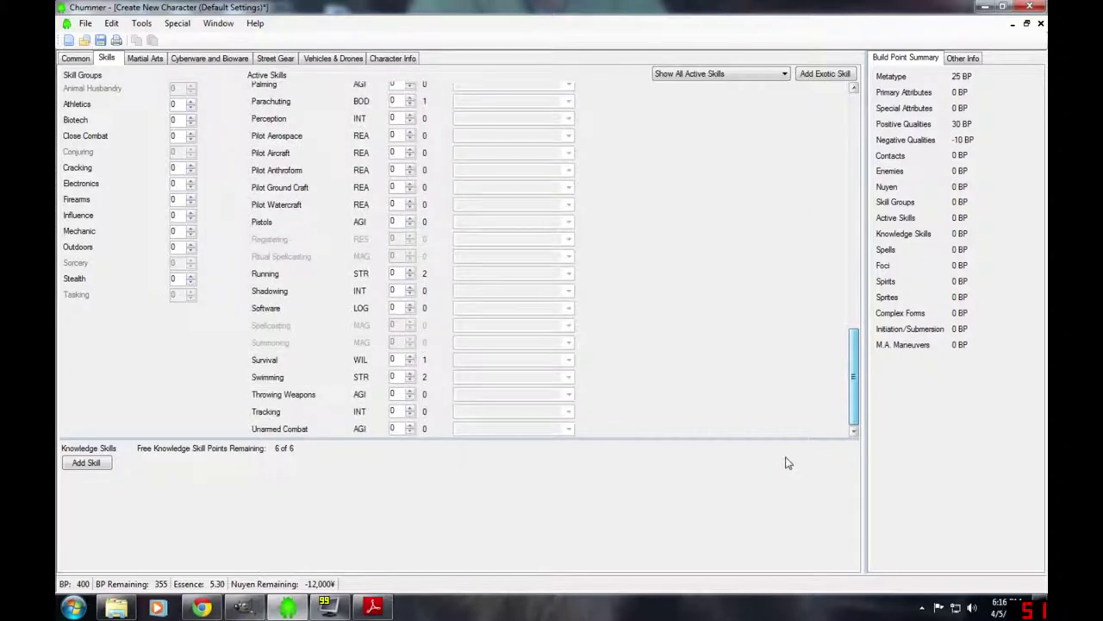
left_click(410, 184)
left_click(410, 184)
left_click(410, 184)
left_click(410, 184)
left_click(410, 184)
left_click(410, 184)
left_click(411, 184)
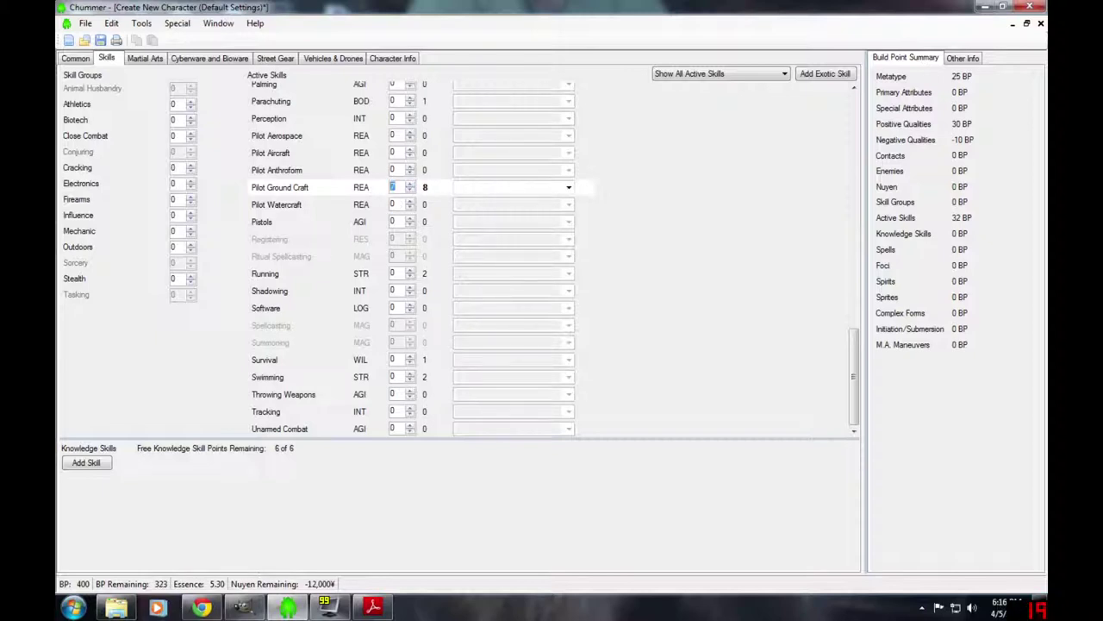
double_click(392, 187)
- Raise Gunnery to rating 4 and review the Active Skills list
left_click_drag(854, 374, 850, 266)
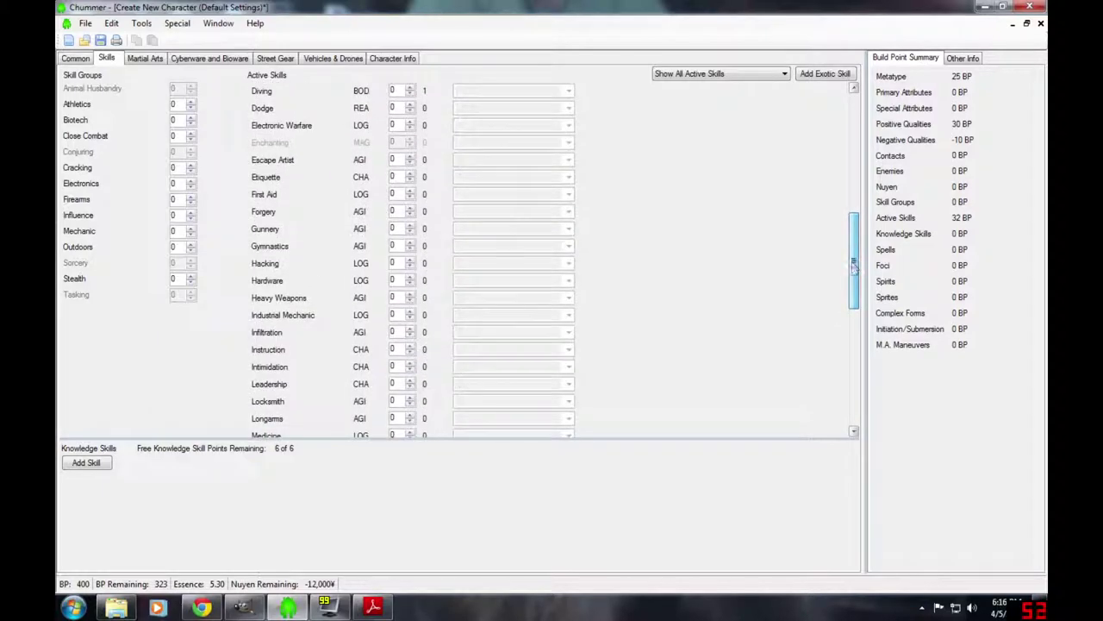
left_click(410, 225)
left_click(410, 225)
left_click(410, 225)
left_click(411, 225)
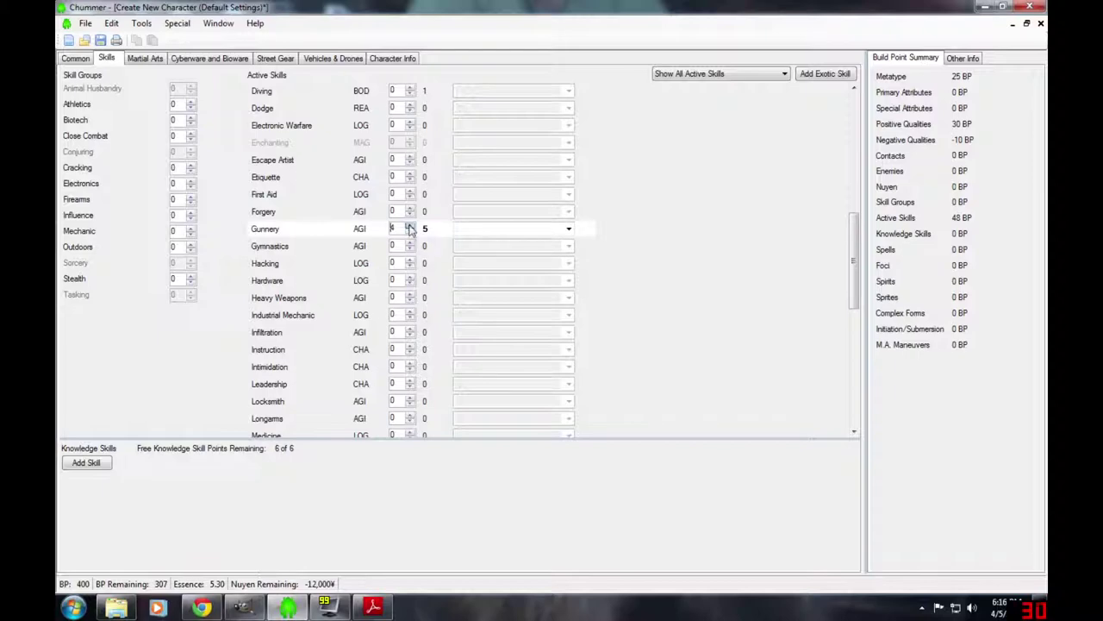
left_click_drag(858, 259, 822, 345)
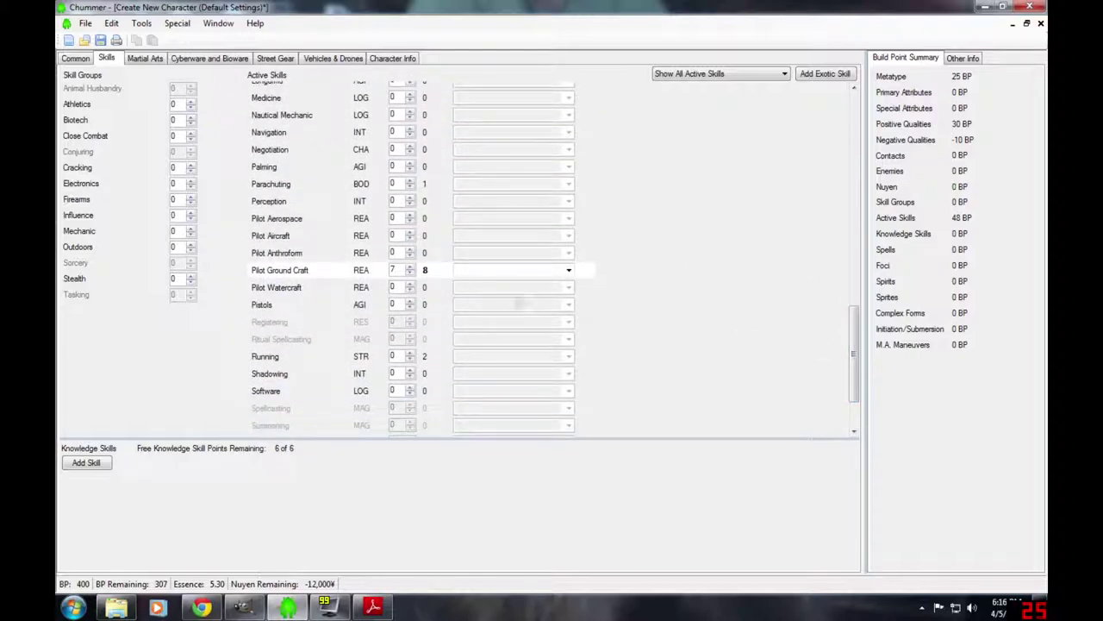
left_click_drag(853, 343, 842, 248)
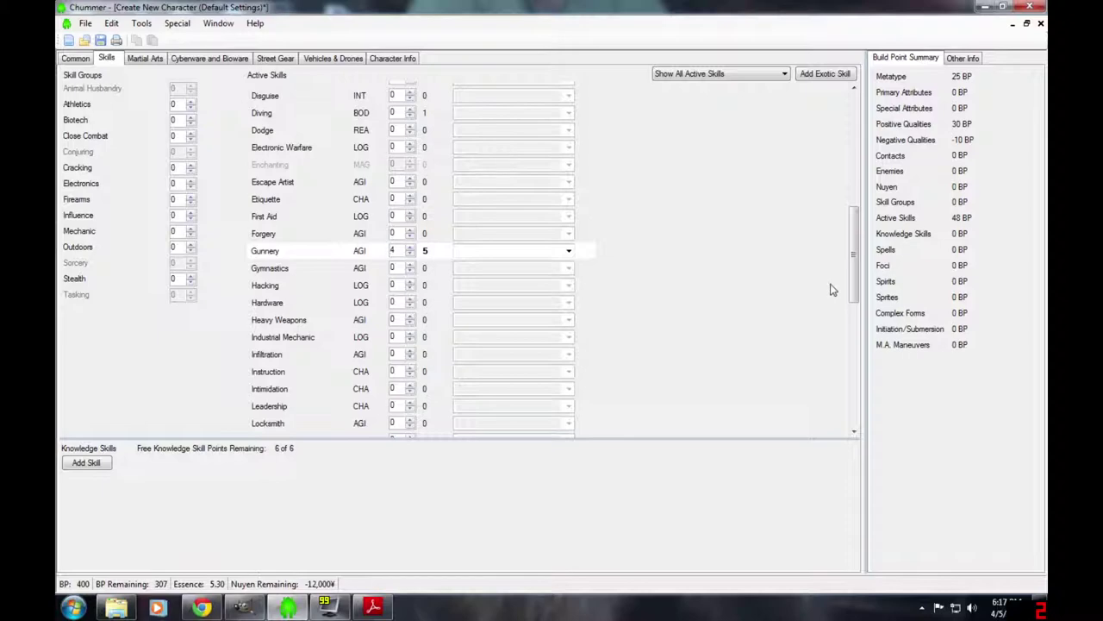
scroll(833, 285, "down", 7)
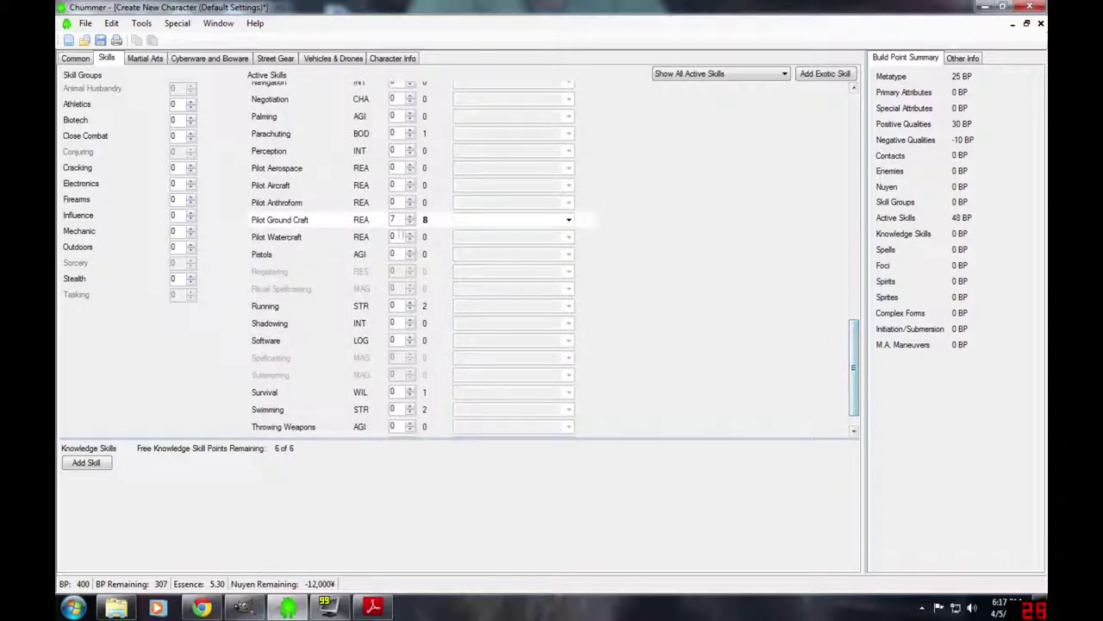
double_click(393, 219)
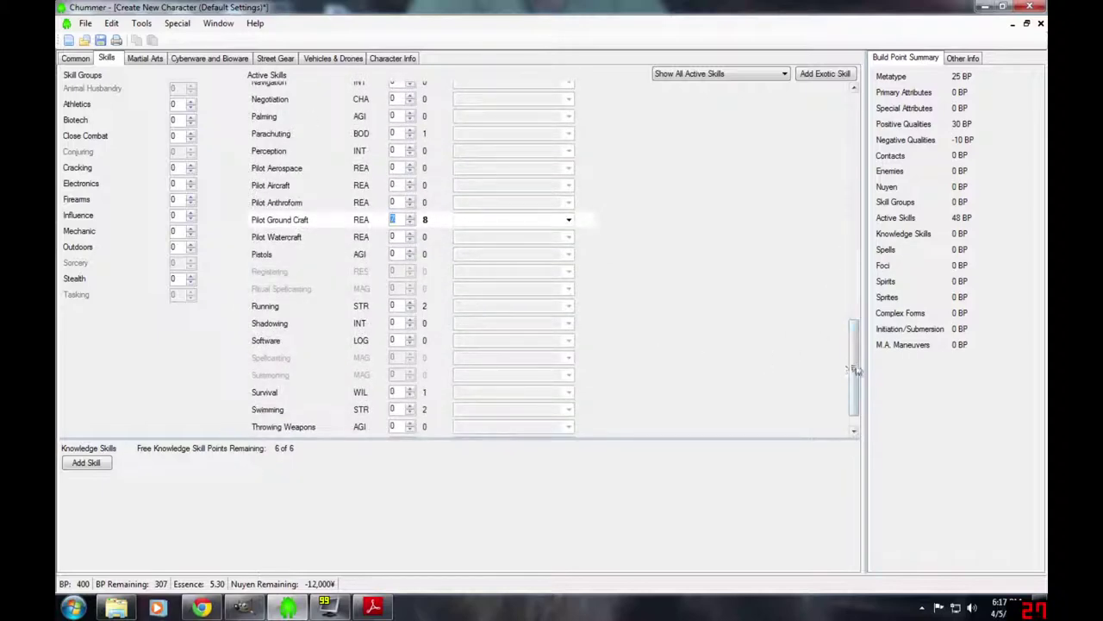
left_click_drag(854, 369, 850, 203)
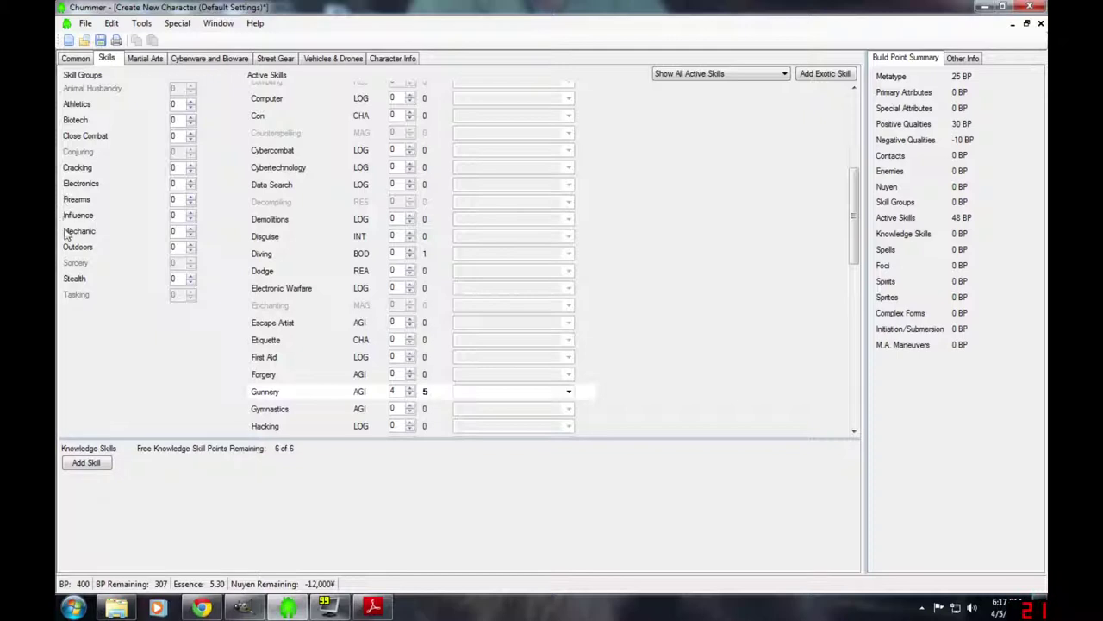
mouse_move(110, 252)
- Look up the skill groups table on corebook page 120, then return to Chummer
left_click(374, 608)
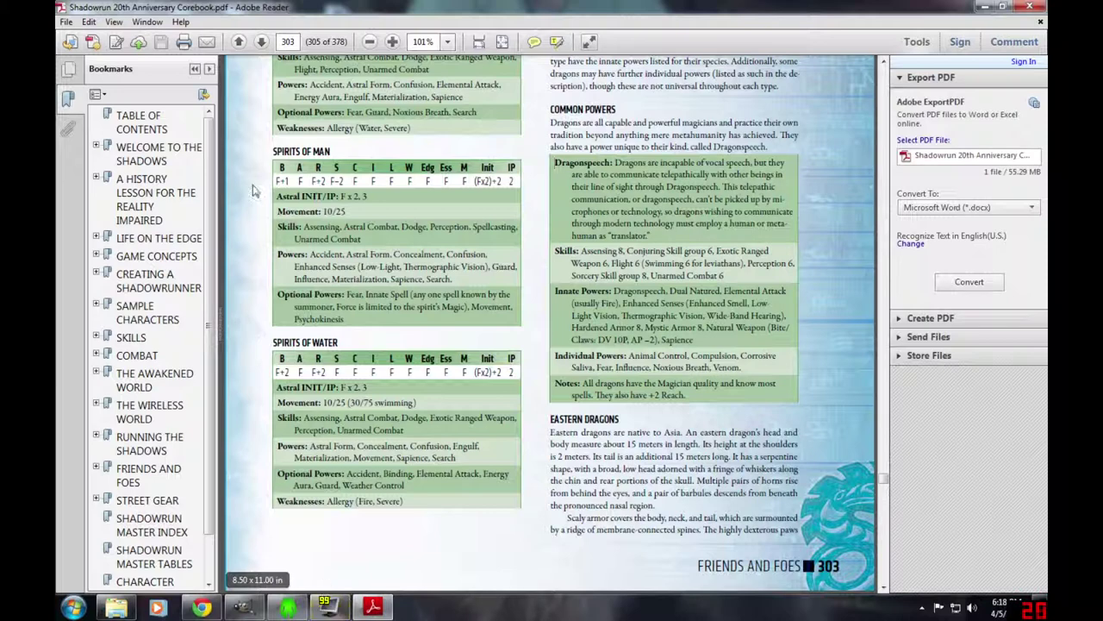
left_click(288, 42)
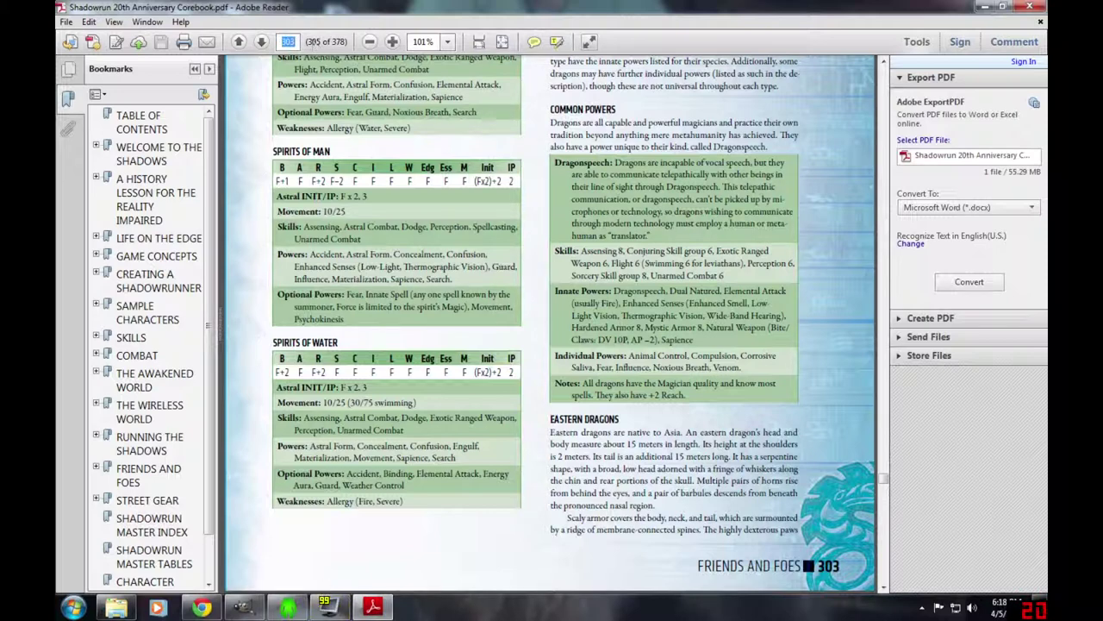
type("120")
key("Return")
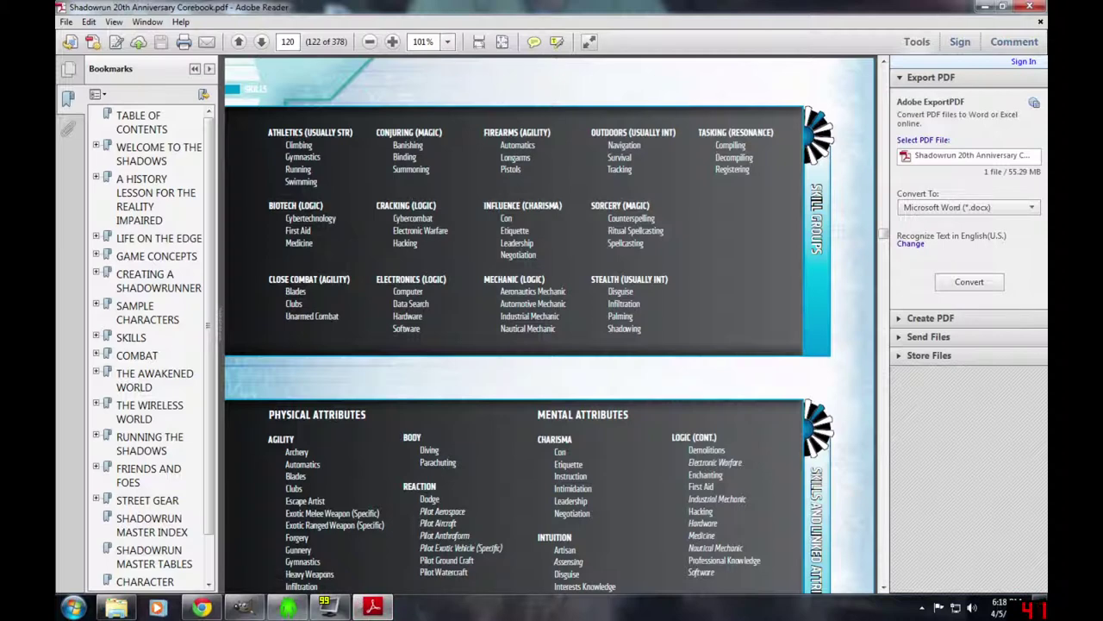
left_click(287, 607)
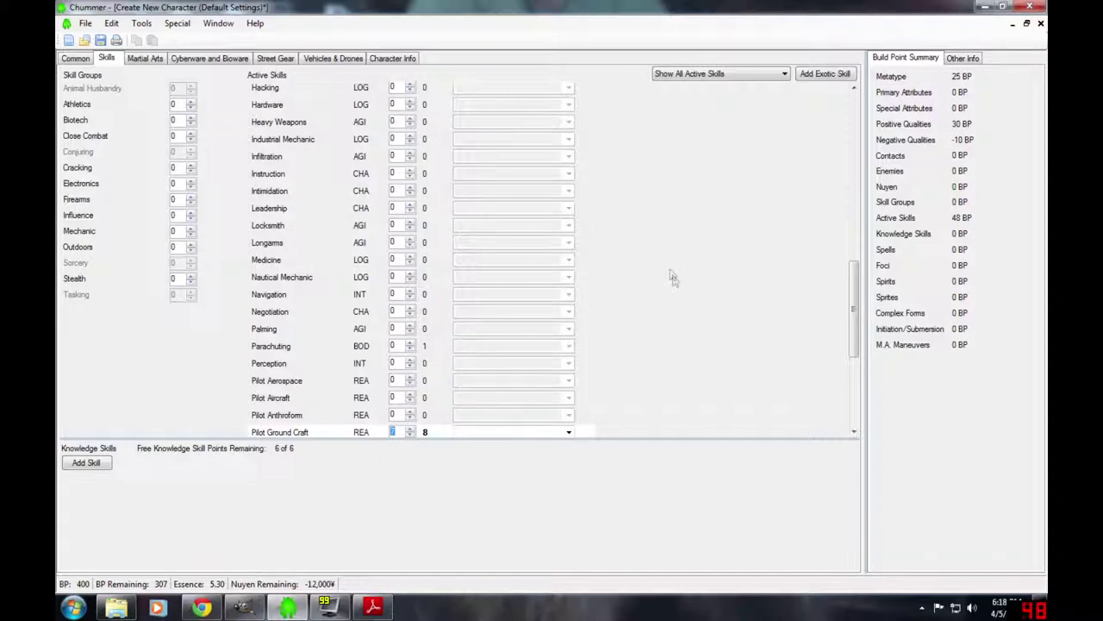
- Raise the Automotive Mechanic and Perception active skills to rating 4
left_click_drag(850, 293, 836, 112)
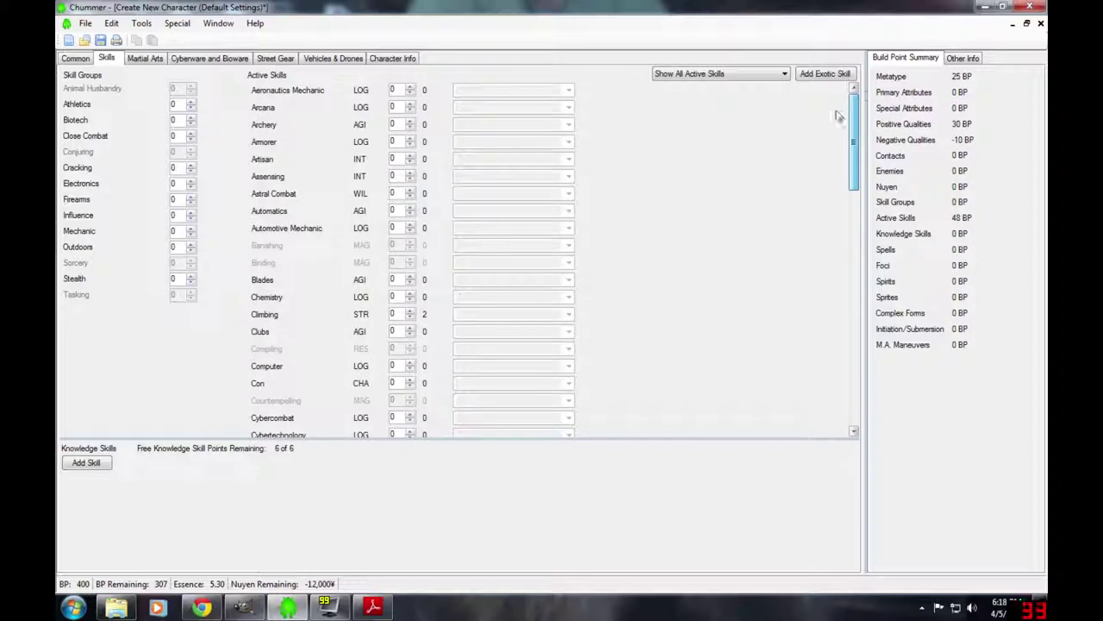
left_click(410, 225)
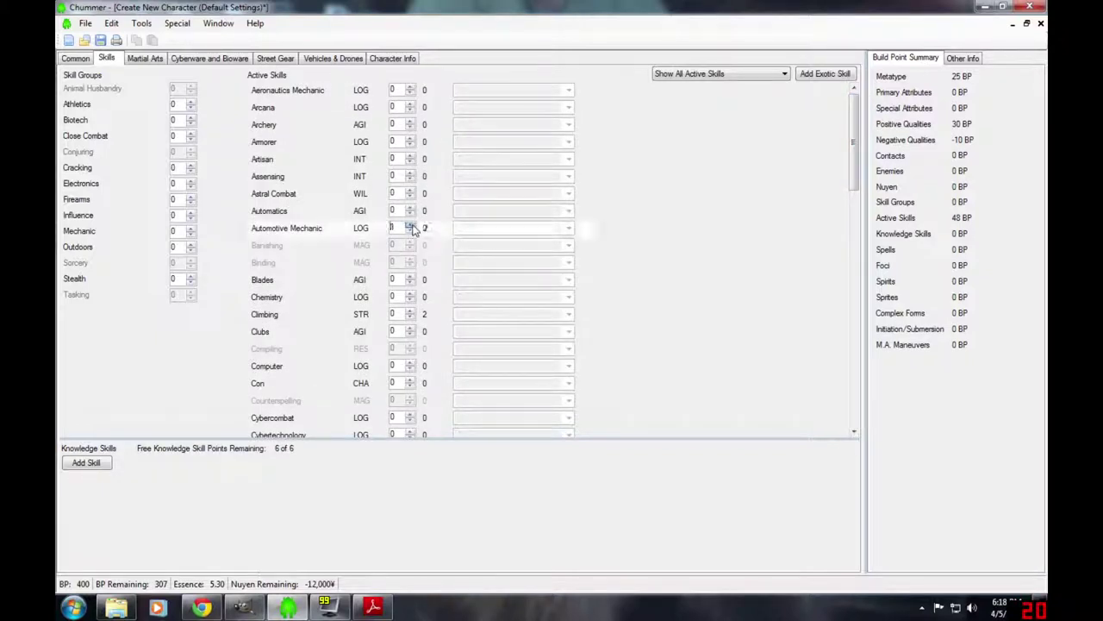
left_click(410, 225)
left_click(411, 225)
left_click(411, 225)
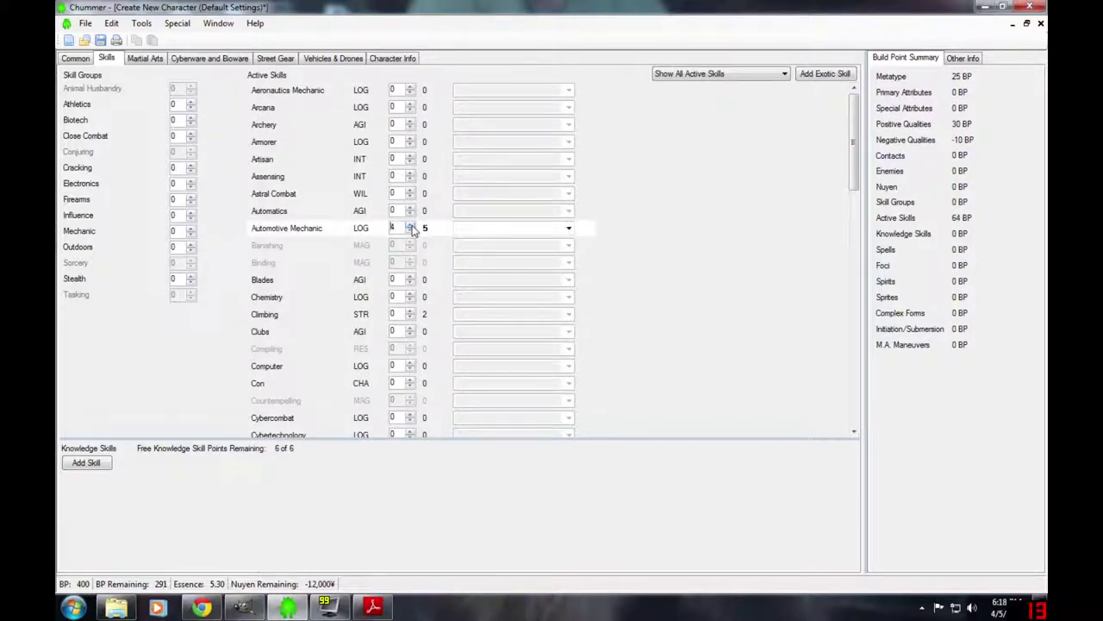
left_click_drag(854, 173, 833, 438)
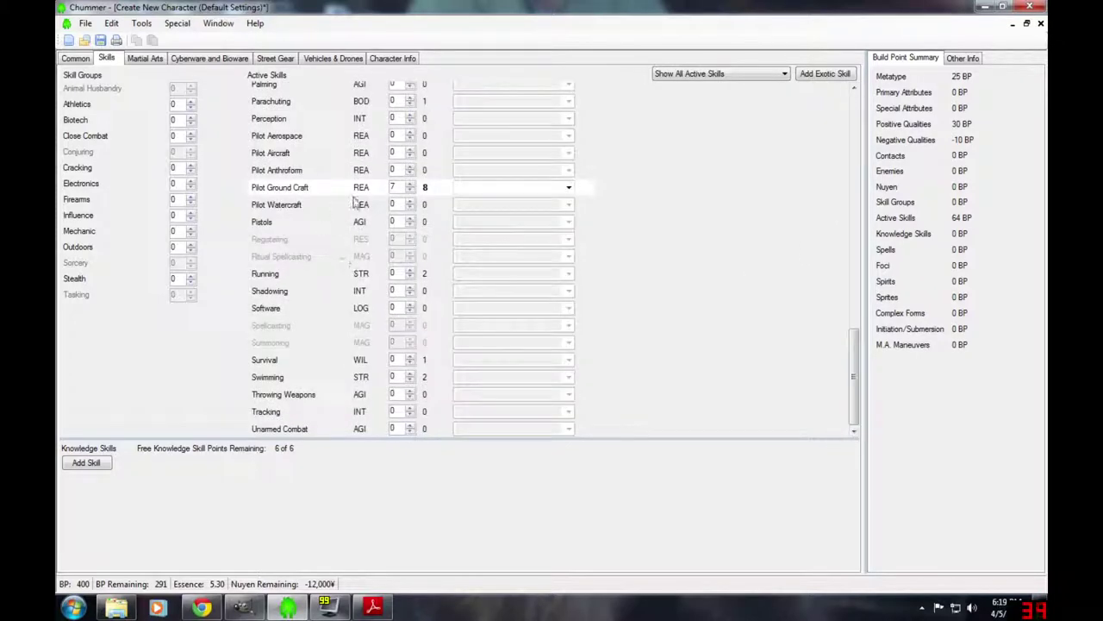
left_click(410, 115)
left_click(410, 115)
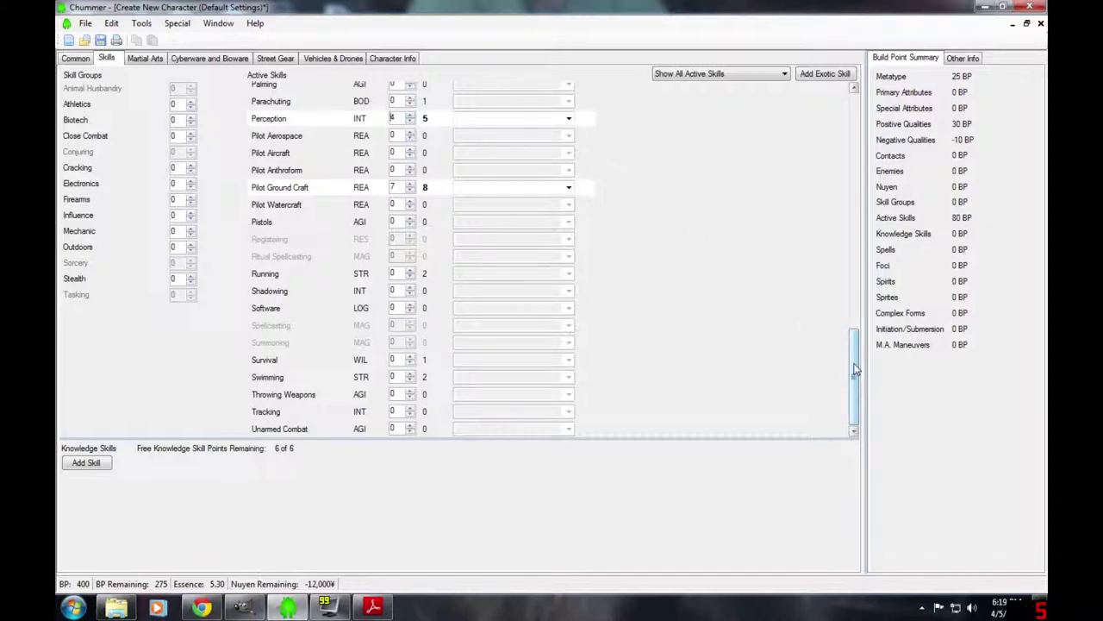
- Raise the Dodge and Longarms active skills to rating 4
left_click_drag(856, 369, 844, 231)
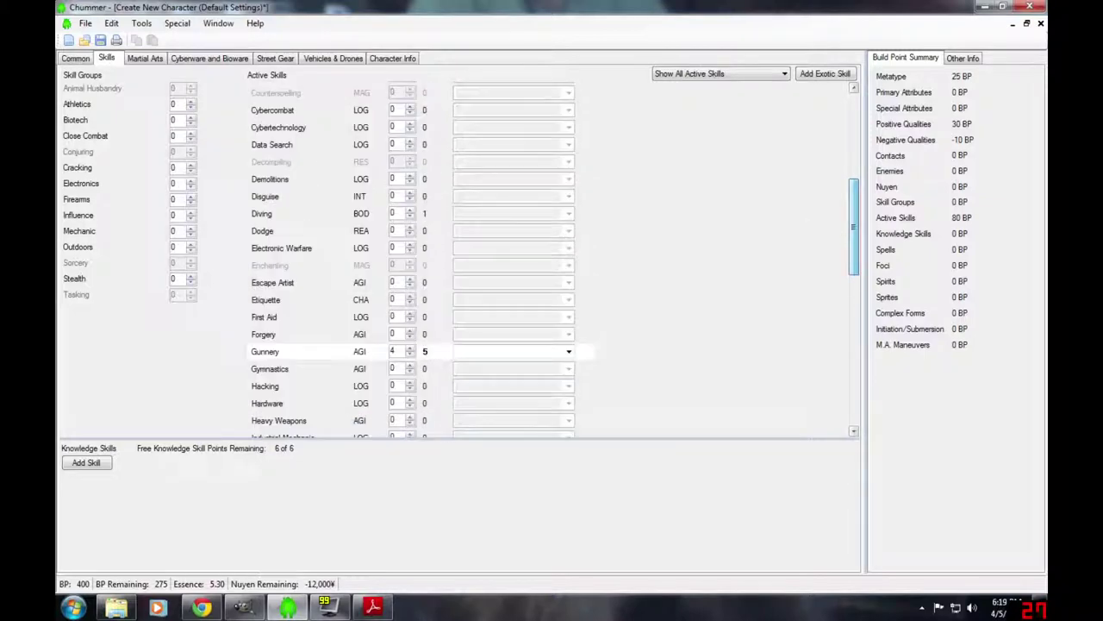
left_click(411, 227)
left_click(411, 227)
left_click(411, 228)
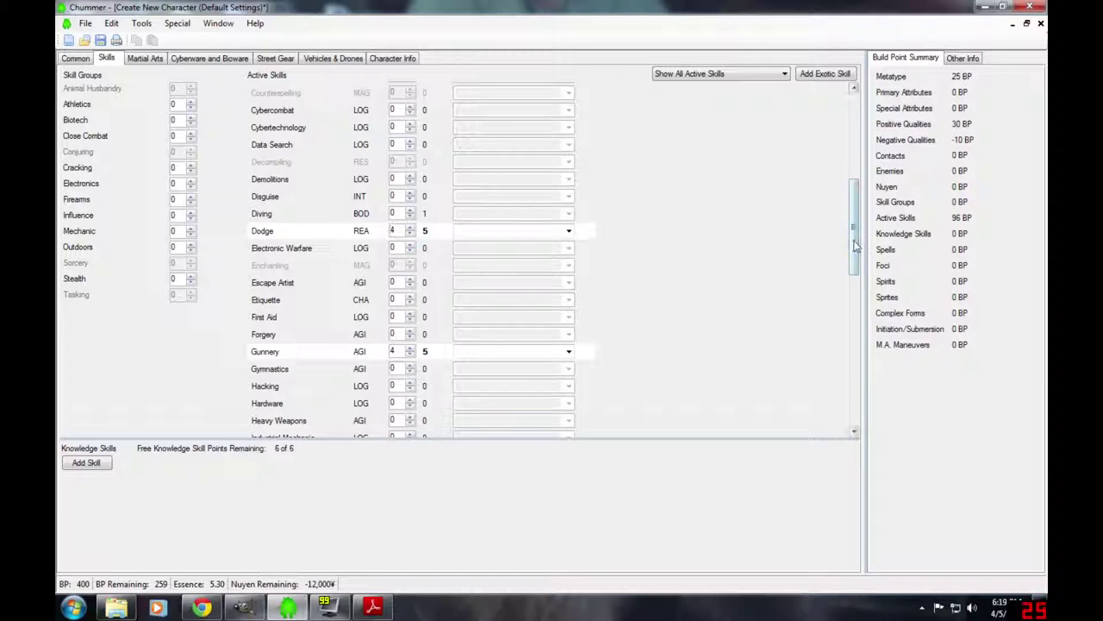
left_click_drag(853, 240, 853, 321)
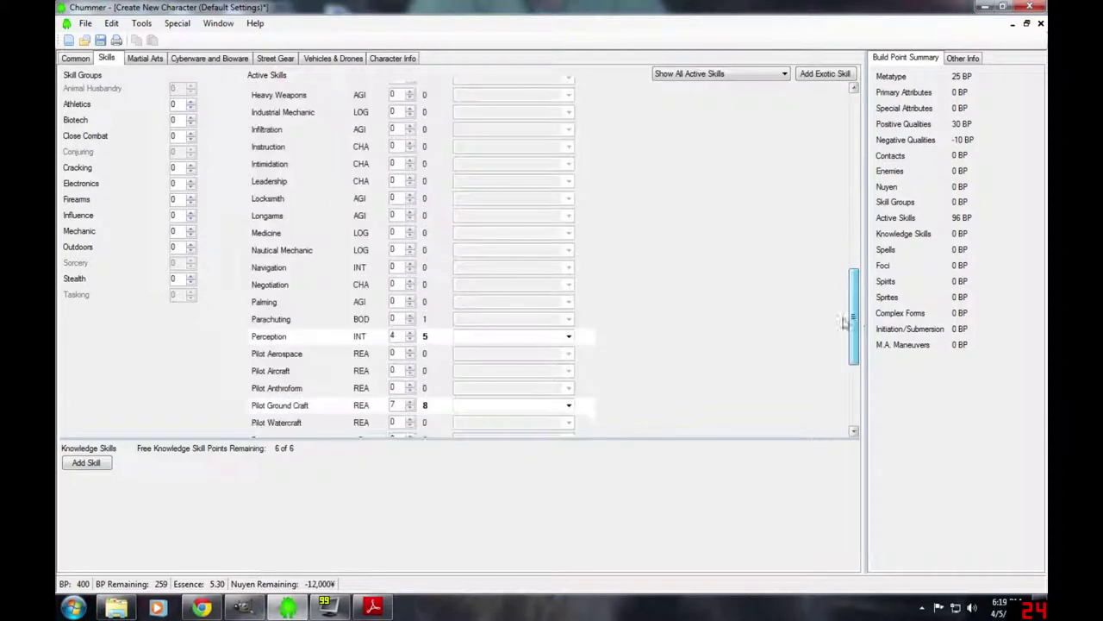
left_click(411, 211)
left_click(411, 211)
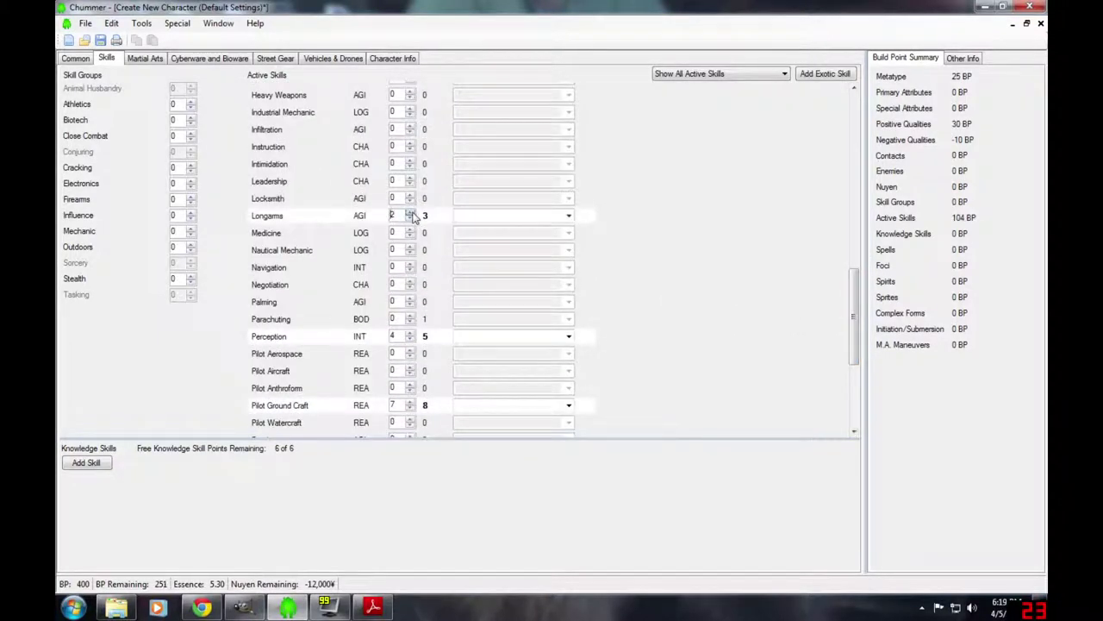
left_click(411, 211)
left_click(412, 211)
left_click(82, 58)
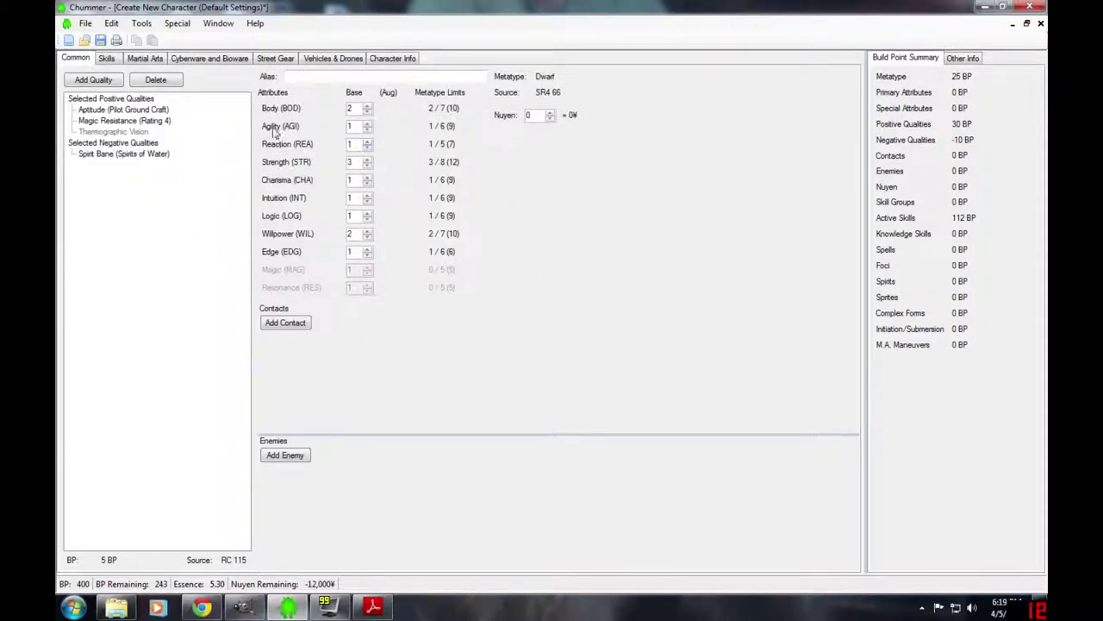
- Set base Reaction 5, Agility 4, Body 3, Logic 4, Willpower 4 and Edge 3
left_click(369, 142)
left_click(369, 143)
left_click(369, 123)
left_click(368, 123)
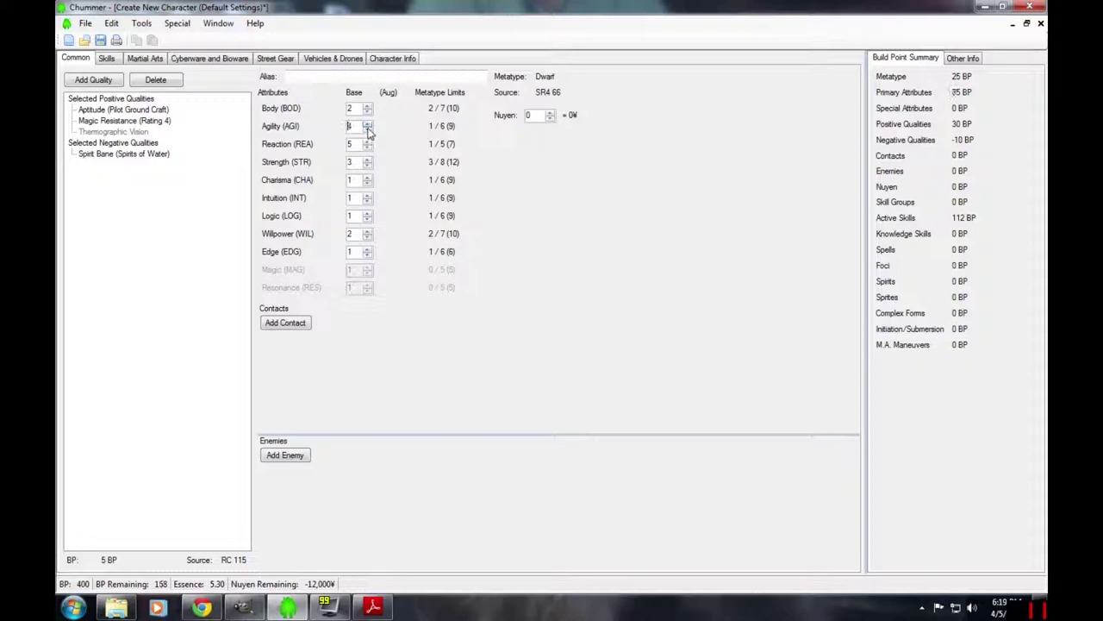
left_click(368, 123)
left_click(367, 106)
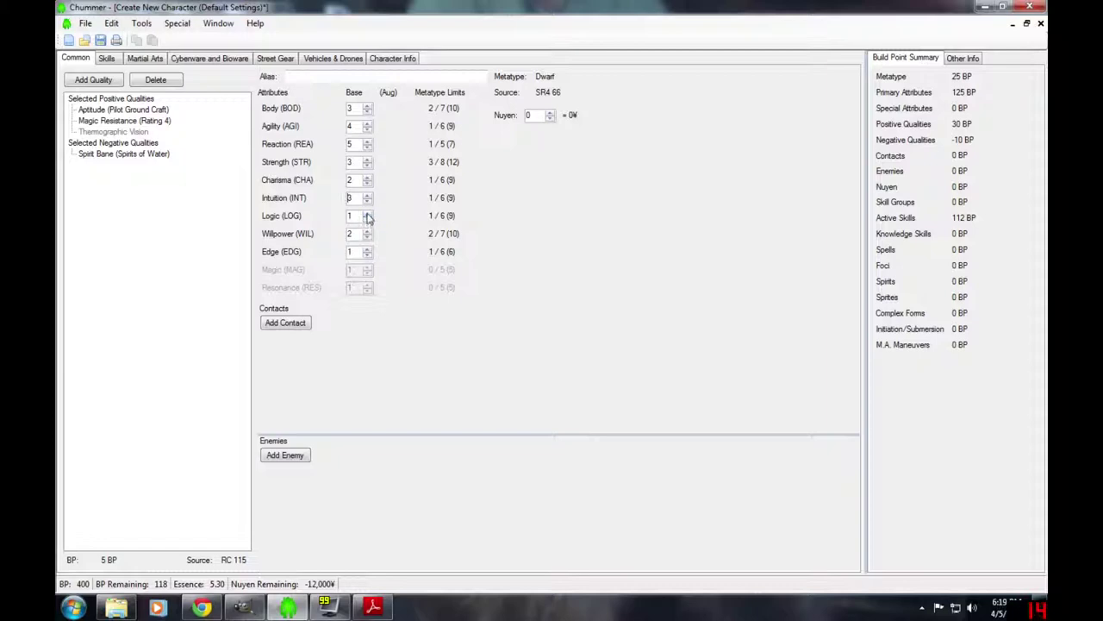
left_click(367, 214)
left_click(367, 213)
left_click(368, 215)
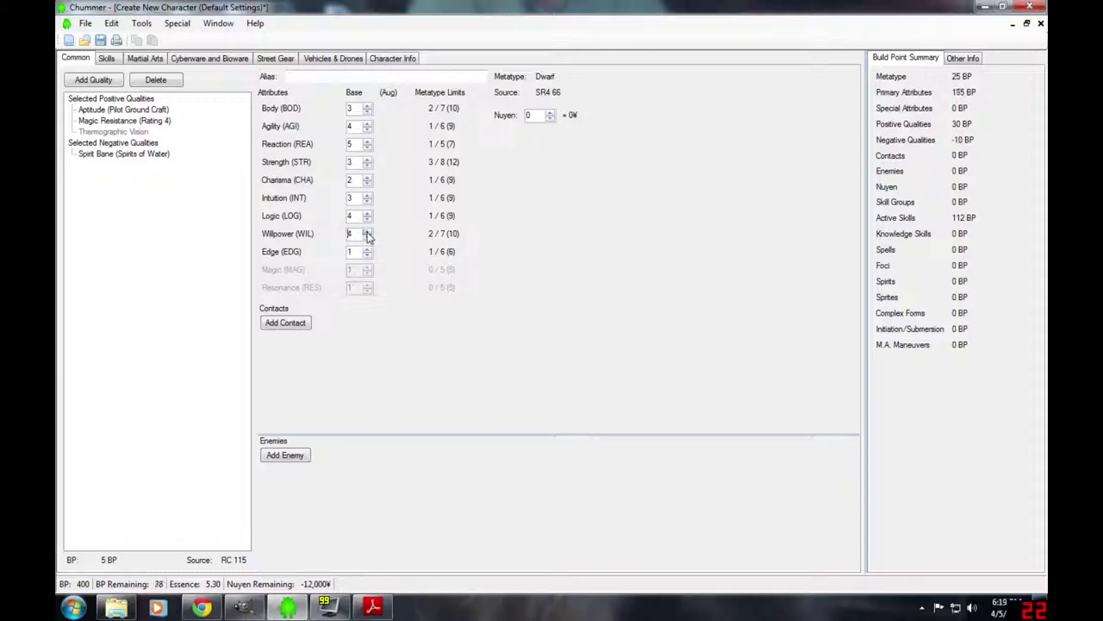
left_click(368, 238)
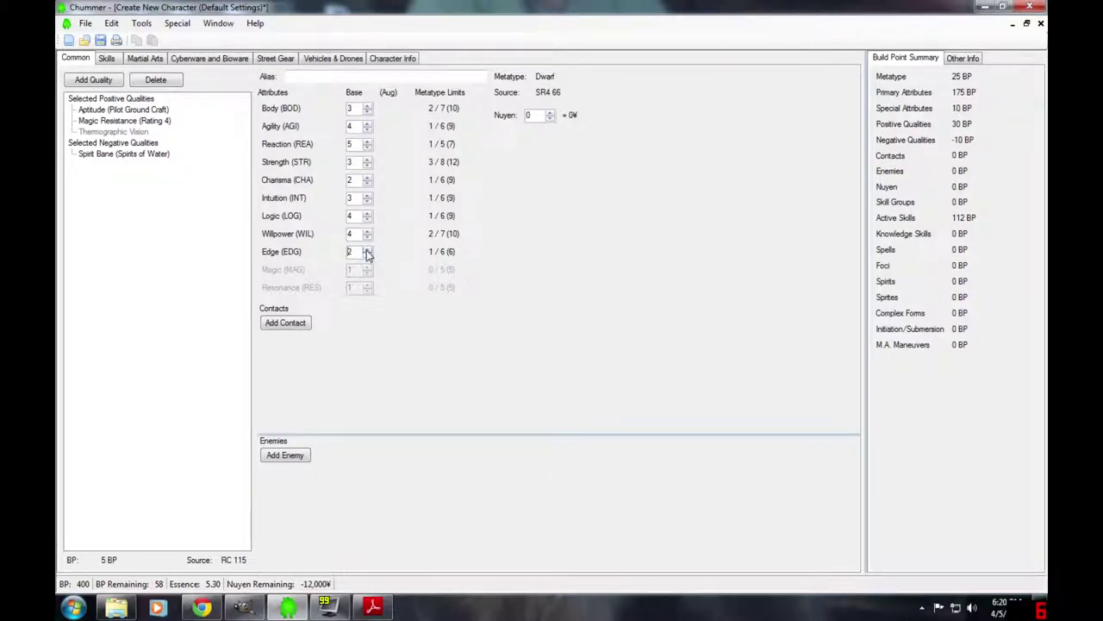
left_click(368, 249)
- Add an Area Knowledge: Manhattan knowledge skill and raise it to rating 6
left_click(107, 59)
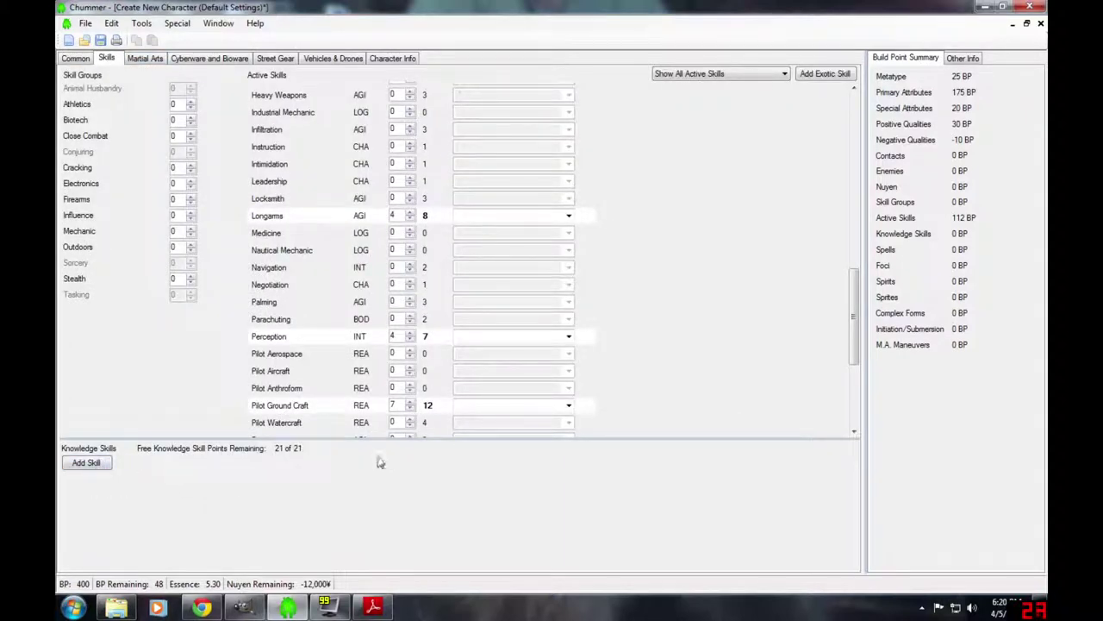
left_click(84, 464)
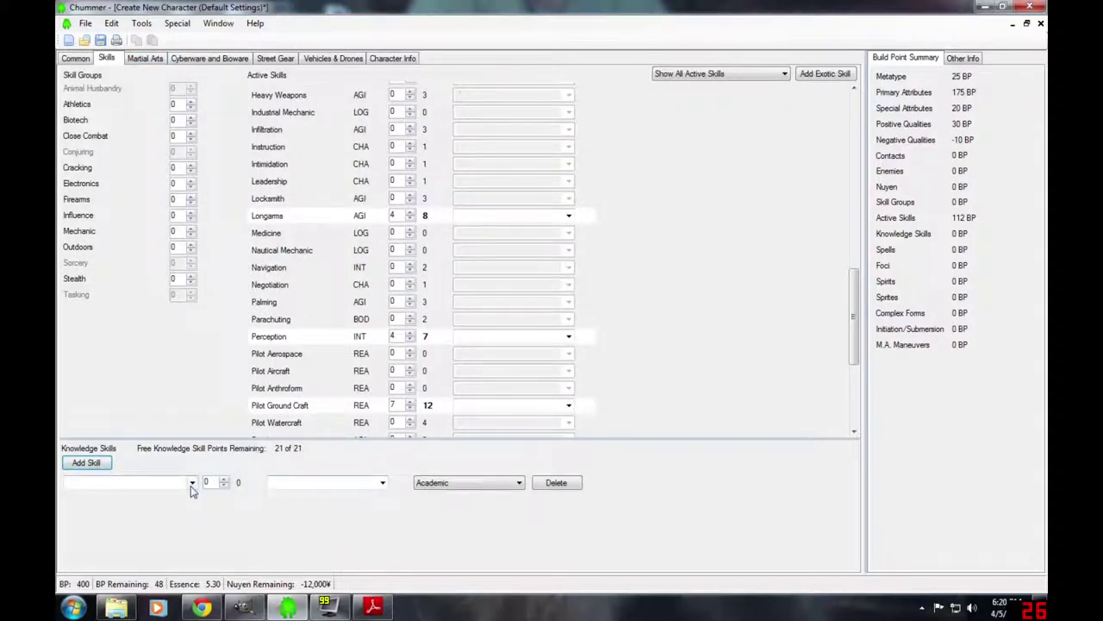
left_click(193, 483)
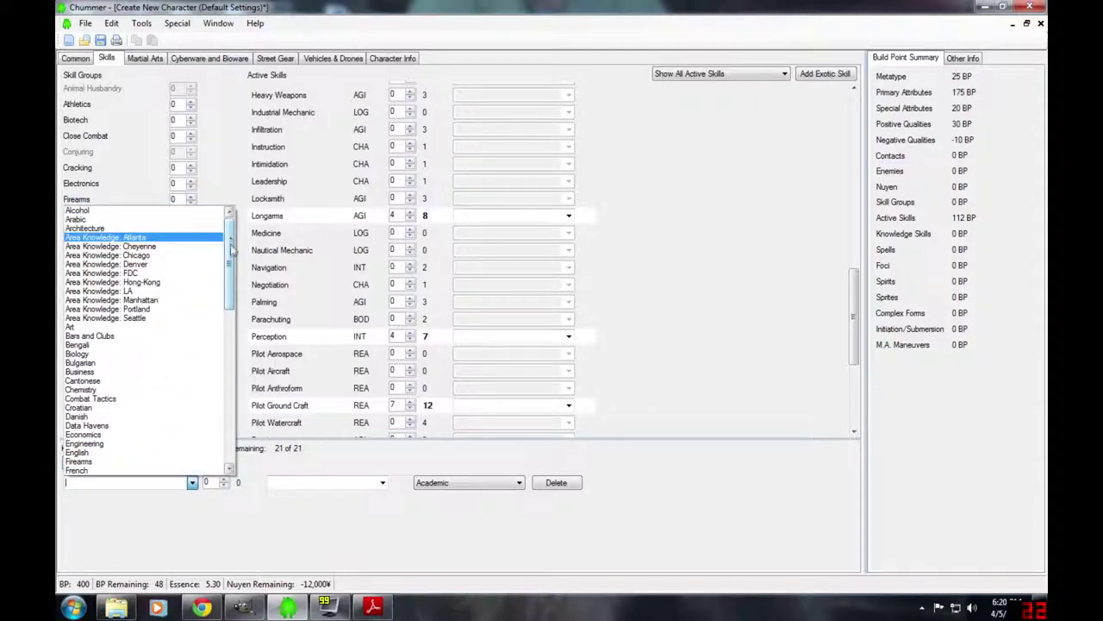
left_click_drag(231, 250, 231, 401)
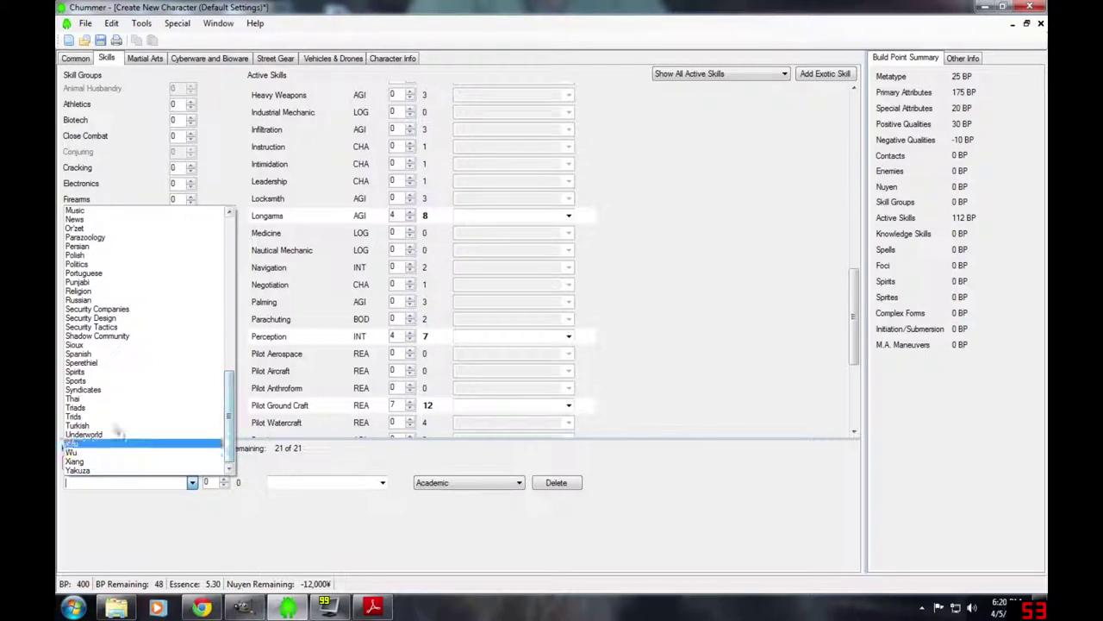
scroll(120, 388, "up", 15)
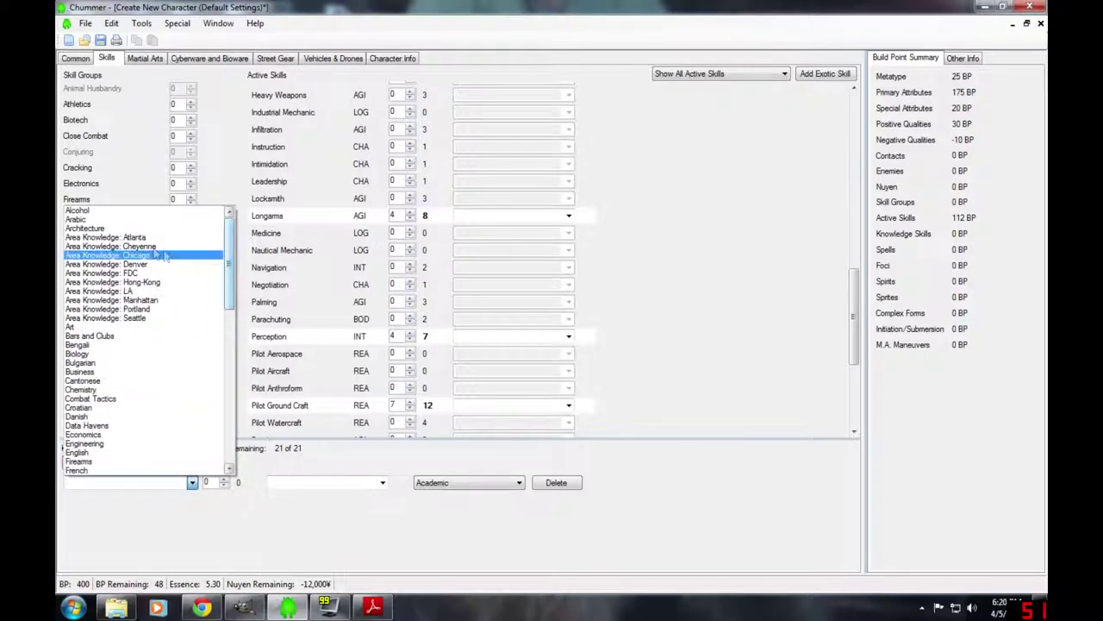
left_click(138, 300)
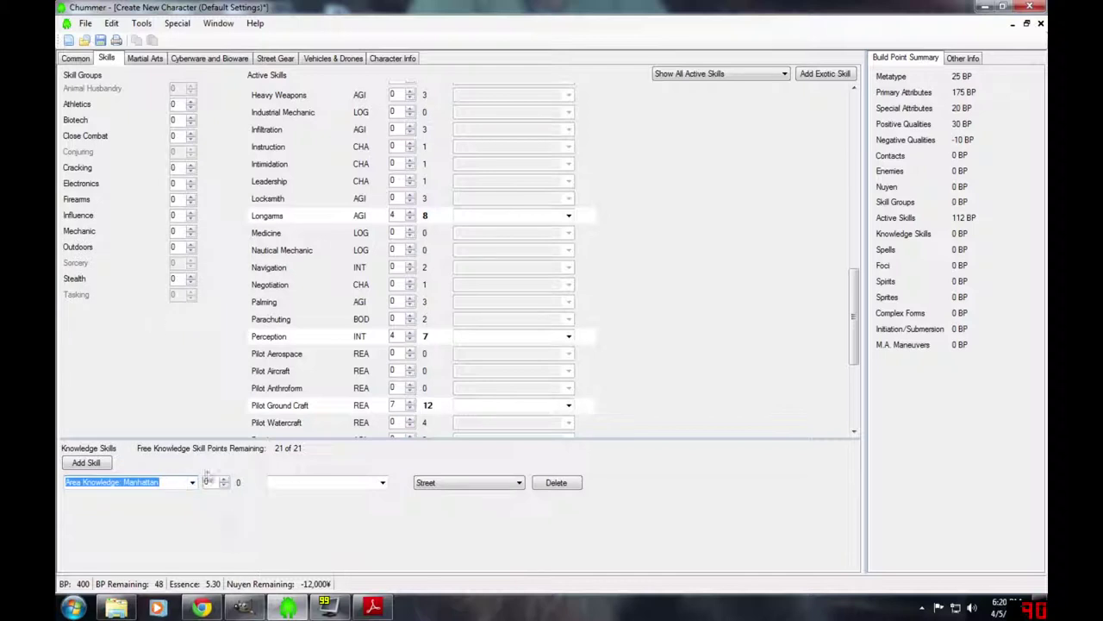
left_click(225, 479)
left_click(226, 480)
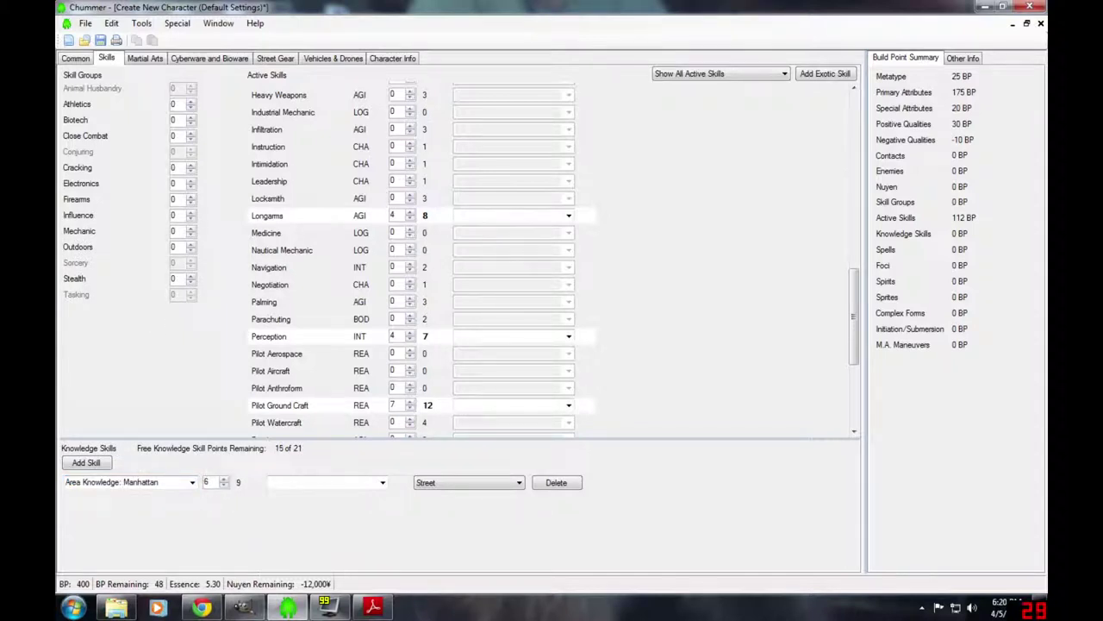
- Add a Bars and Clubs knowledge skill and raise its rating
left_click(90, 468)
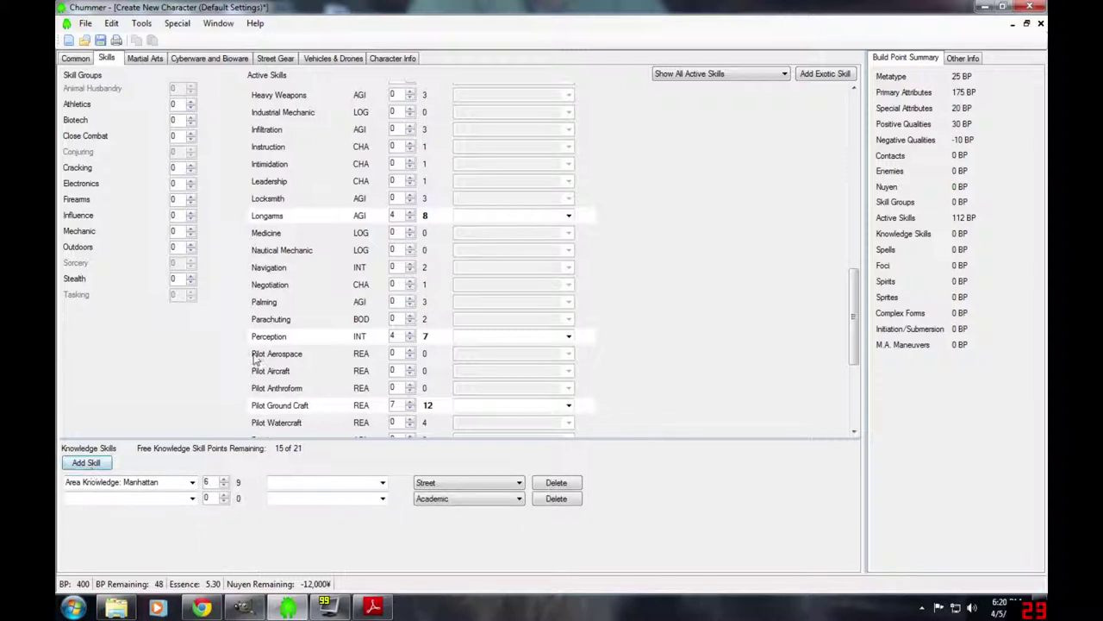
left_click(192, 498)
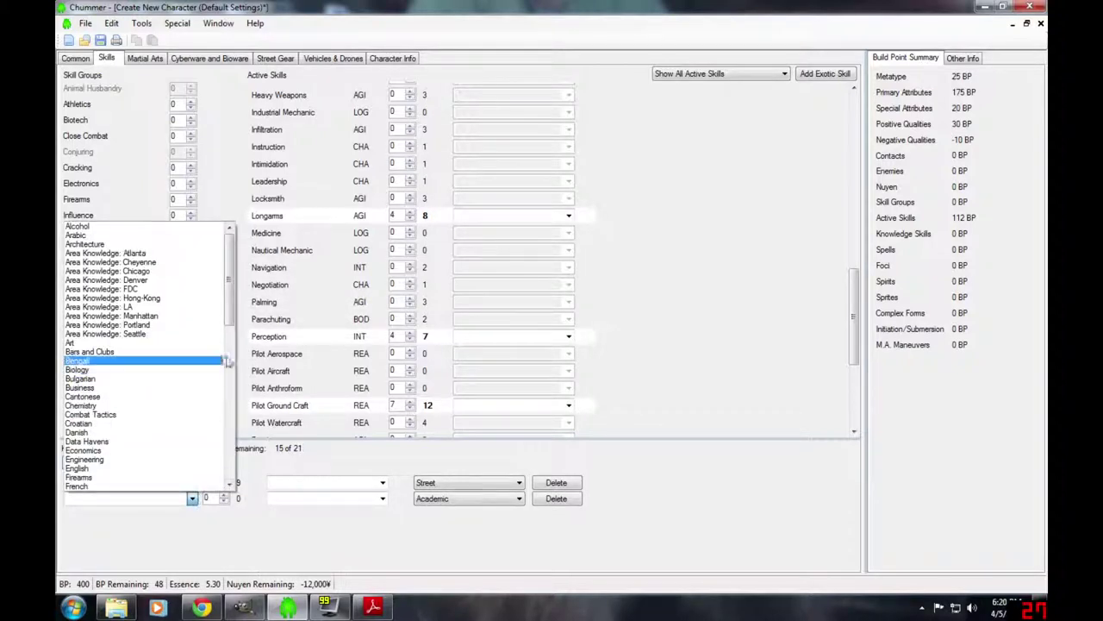
left_click(148, 353)
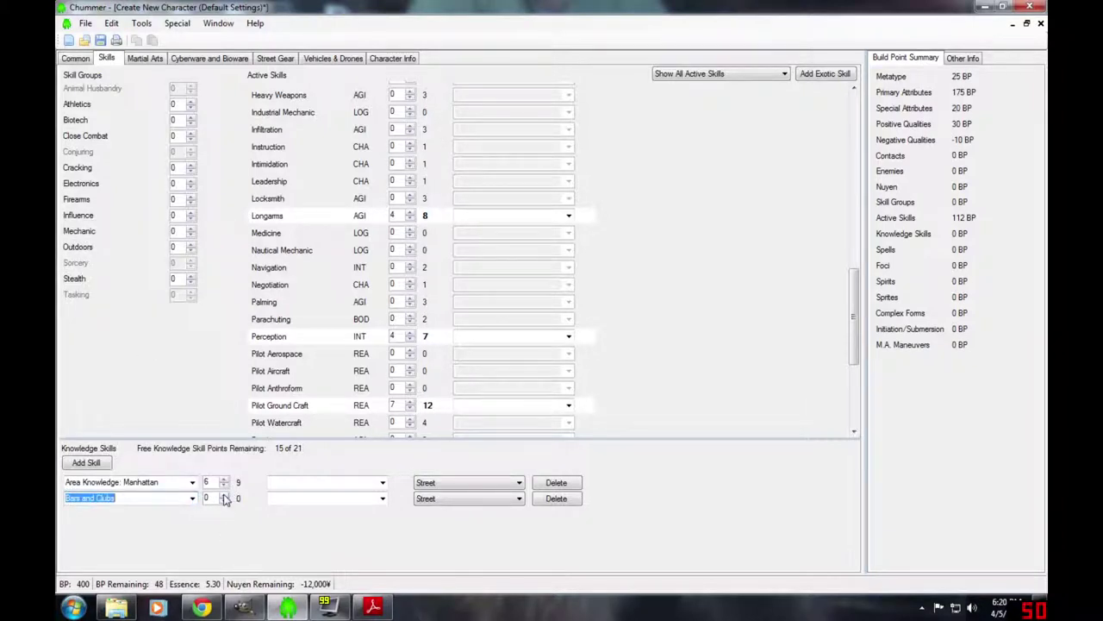
left_click(224, 494)
left_click(223, 495)
- Add two more knowledge rows and make the third one Gangs at rating 4
left_click(86, 463)
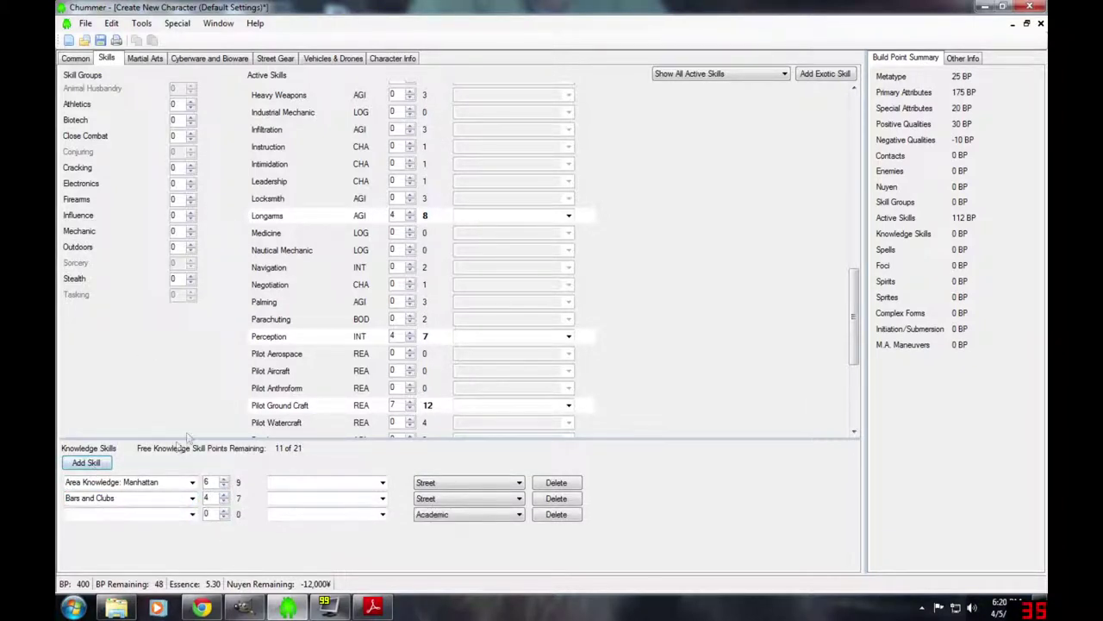
left_click(77, 463)
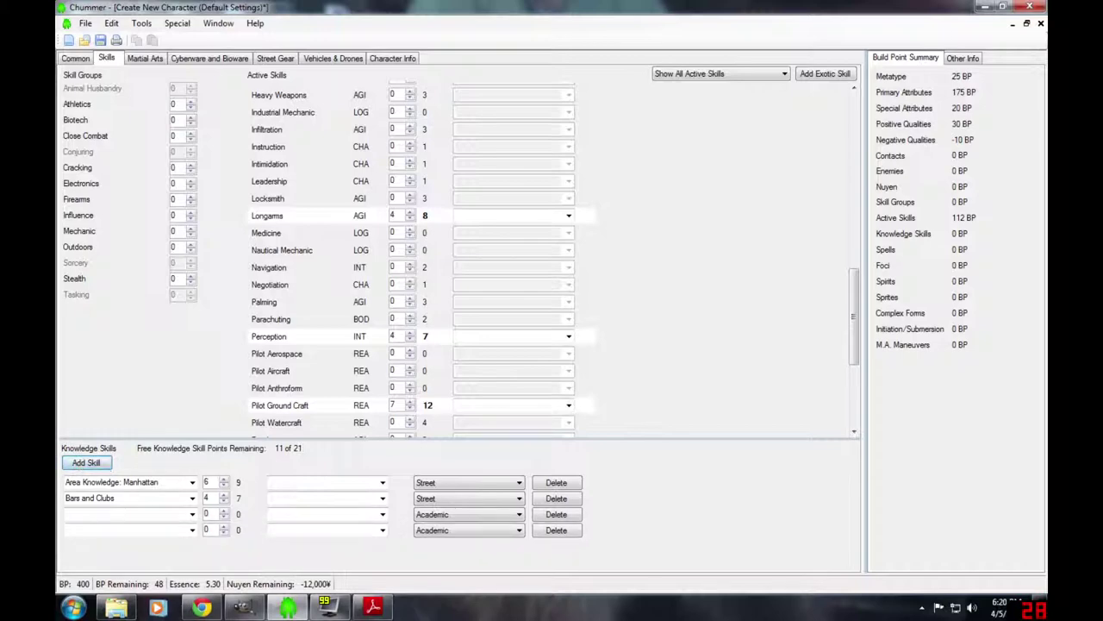
left_click(192, 513)
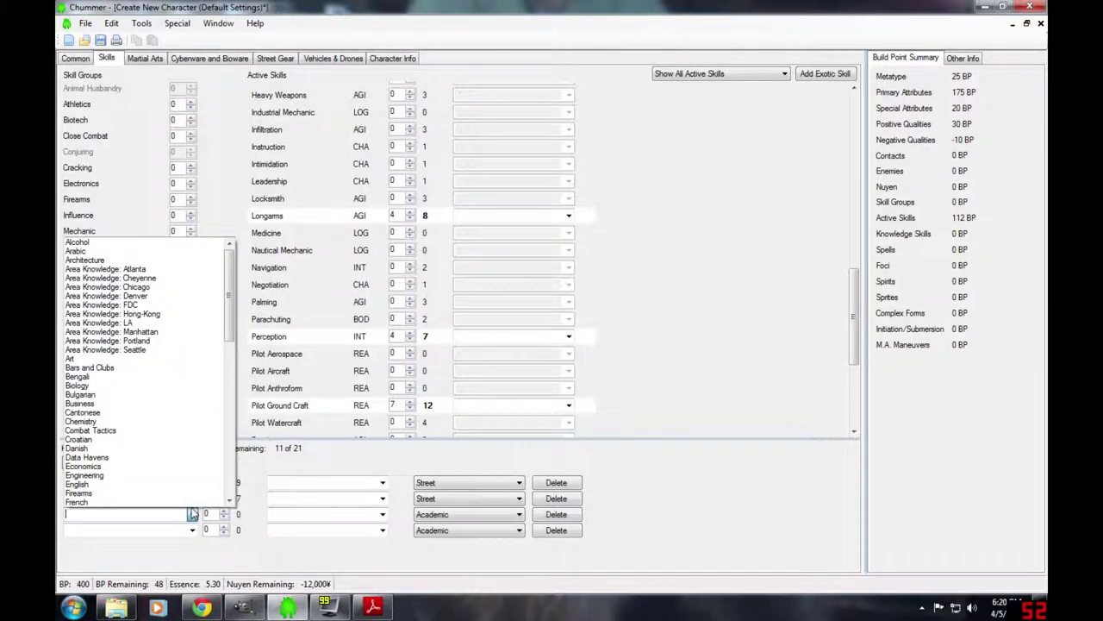
scroll(184, 421, "down", 6)
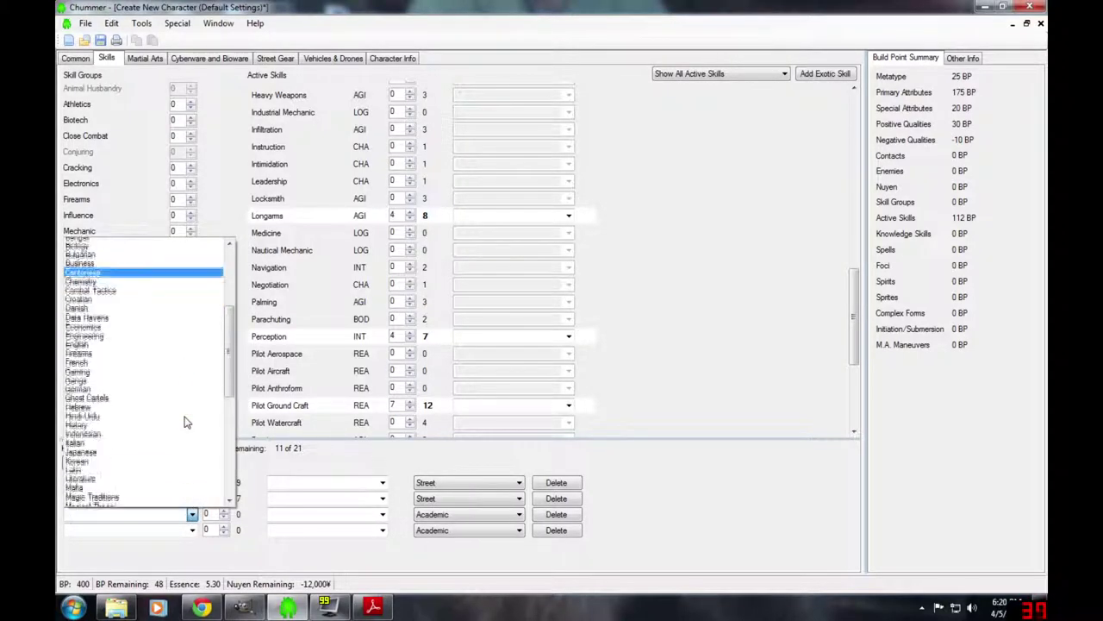
left_click(136, 358)
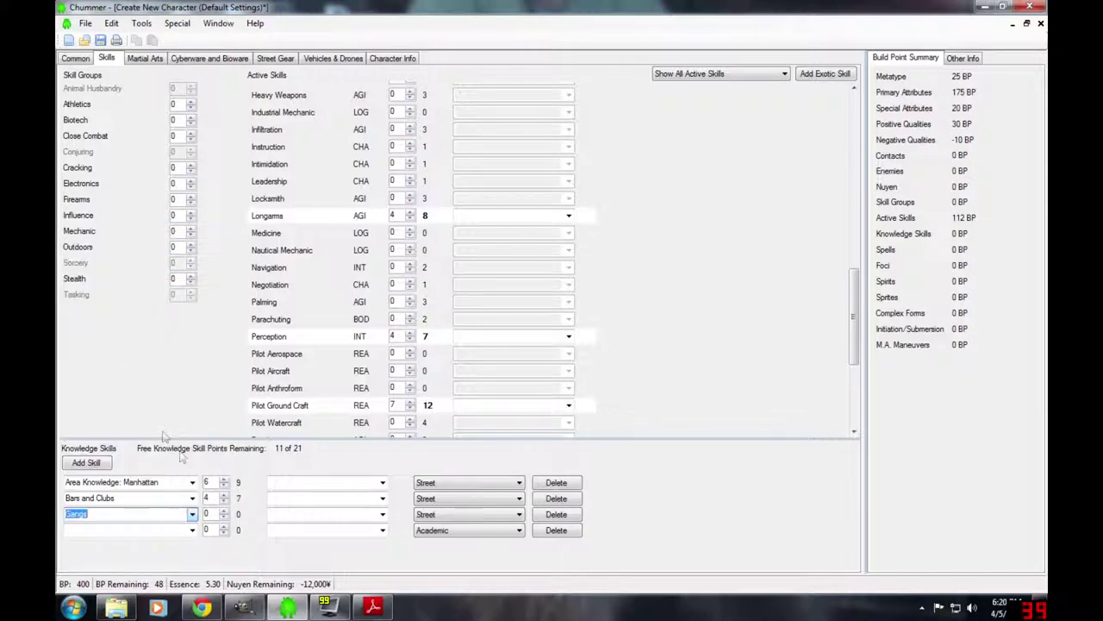
left_click(223, 510)
left_click(223, 511)
left_click(223, 510)
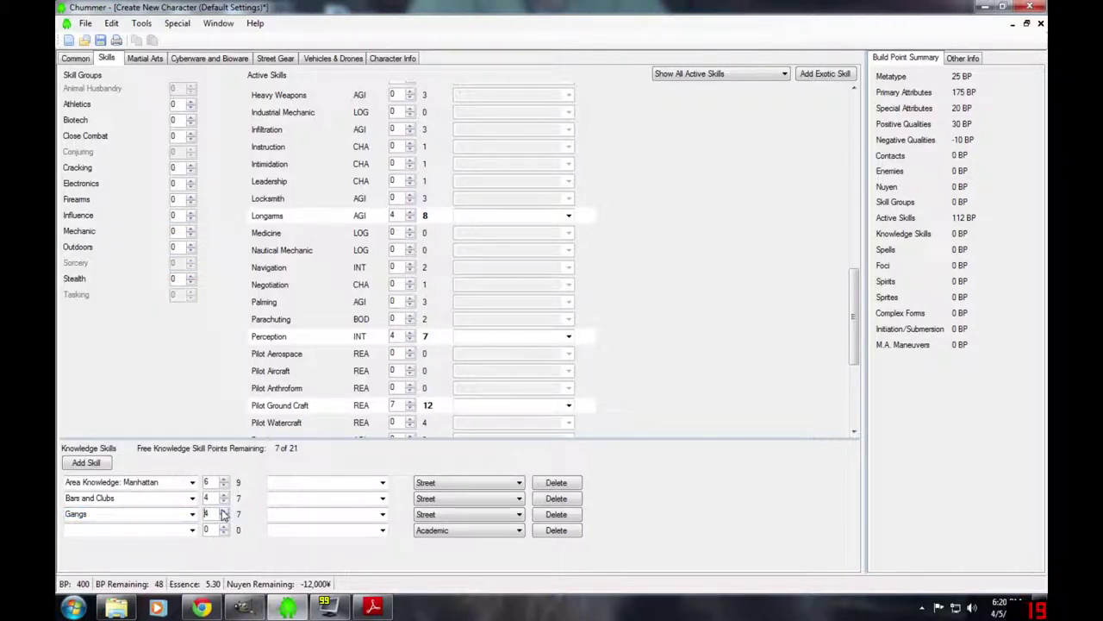
- Set the fourth knowledge skill to Japanese at rating 4
left_click(191, 529)
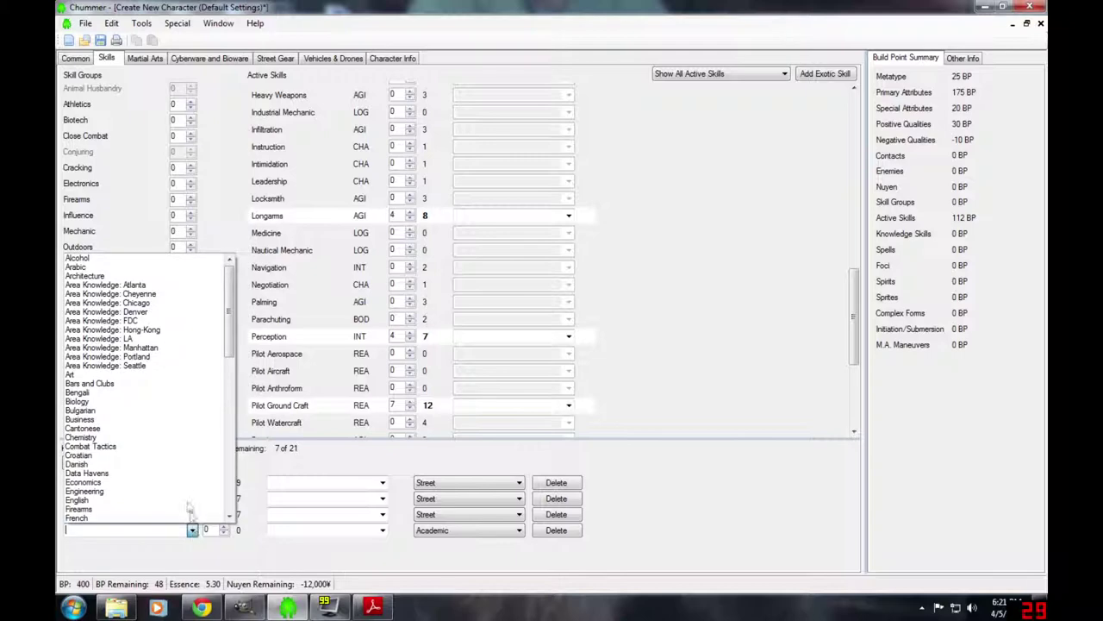
scroll(185, 500, "down", 3)
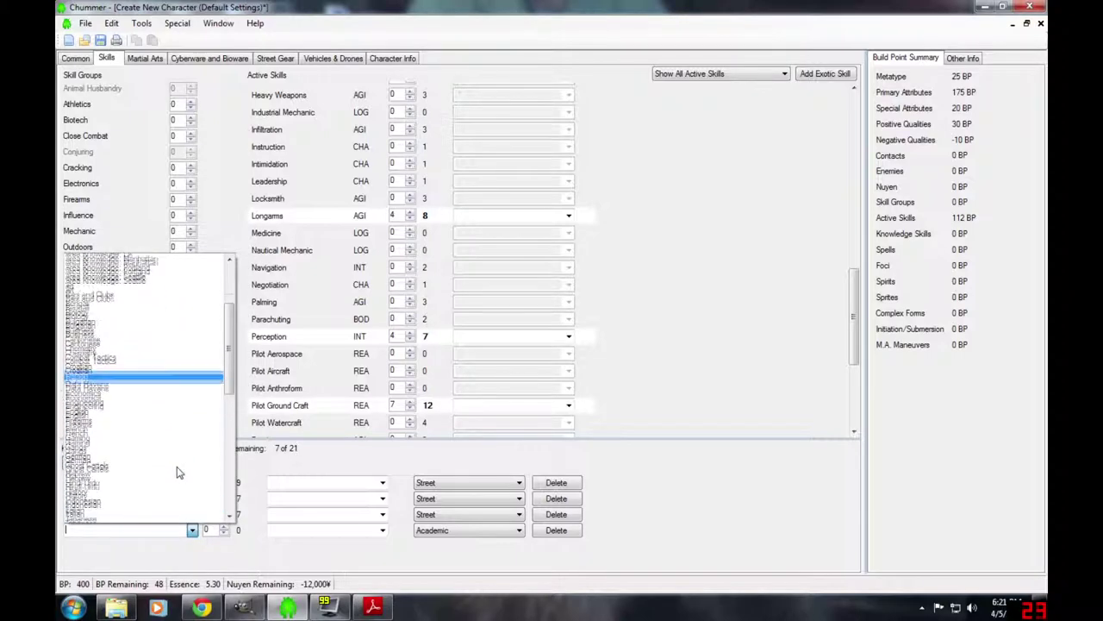
scroll(178, 473, "down", 2)
scroll(178, 472, "down", 5)
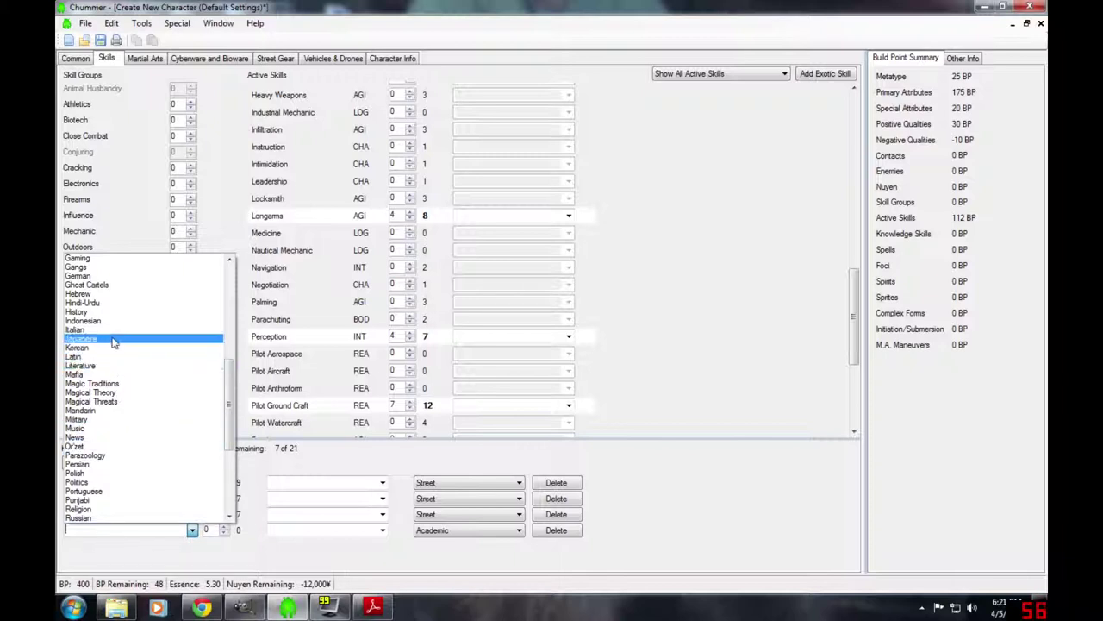
left_click(86, 337)
left_click(222, 526)
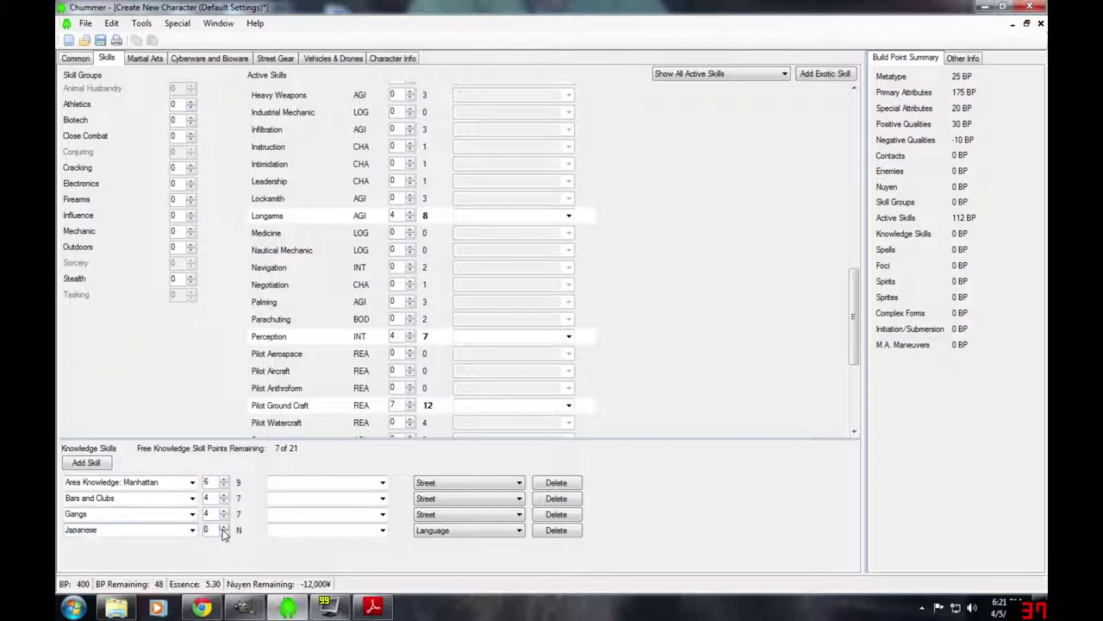
left_click(222, 526)
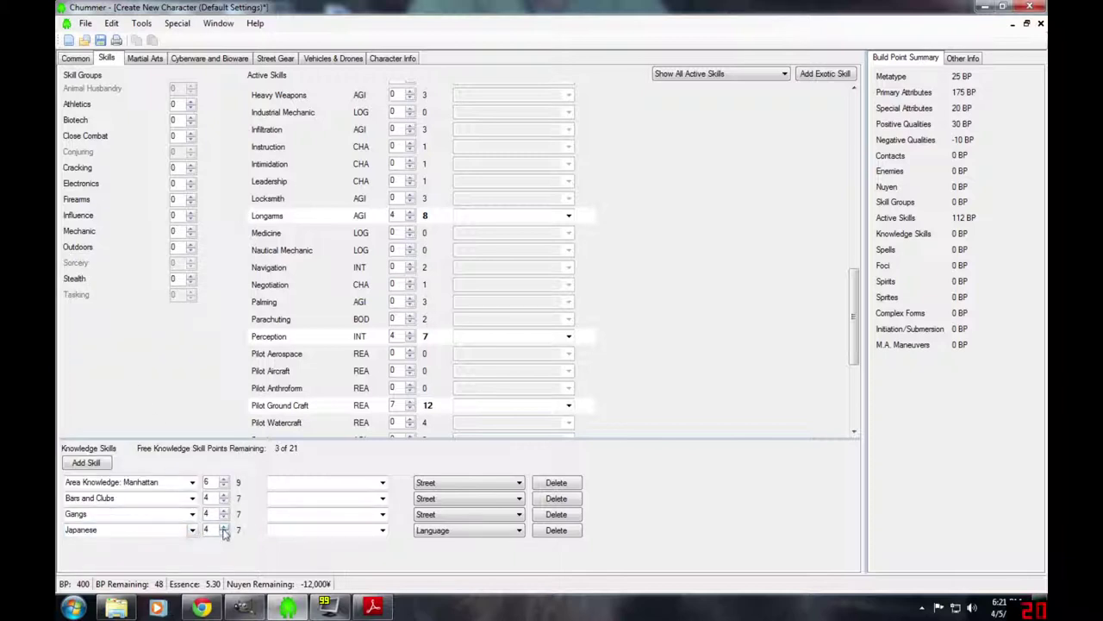
- Add Security Tactics as a fifth knowledge skill at rating 4
left_click(93, 463)
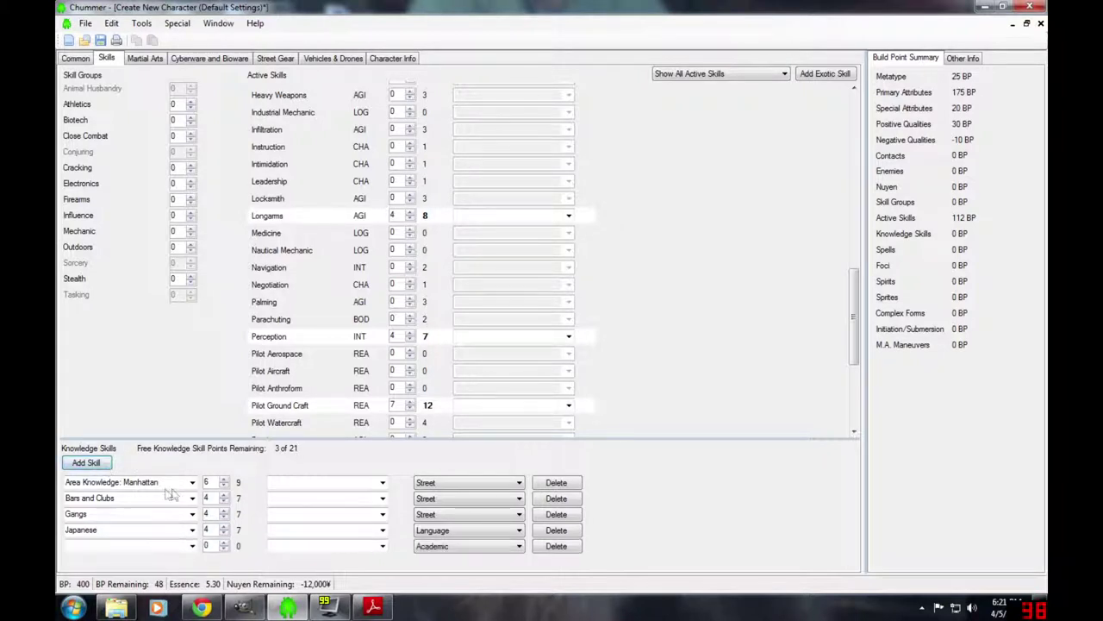
left_click(193, 546)
left_click_drag(231, 385, 233, 509)
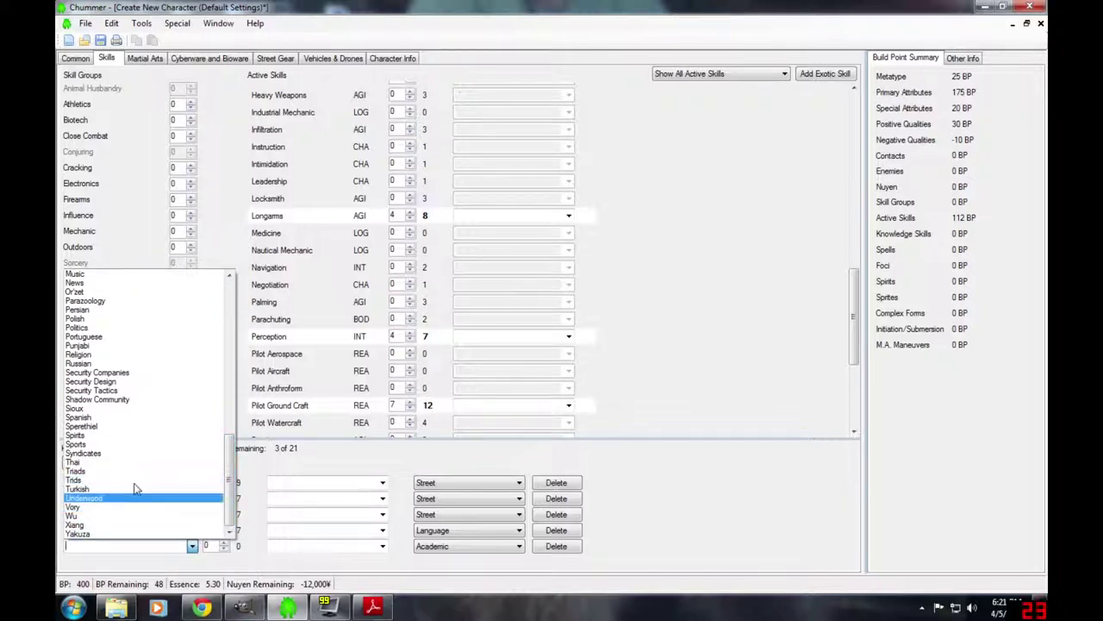
left_click(140, 391)
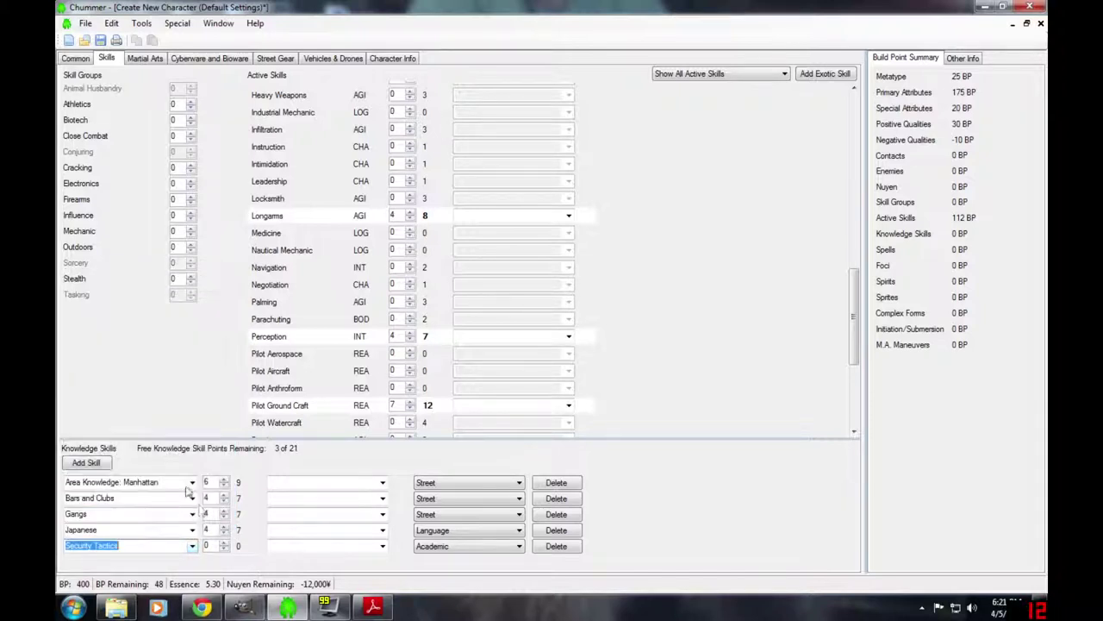
left_click(225, 541)
left_click(225, 542)
left_click(225, 541)
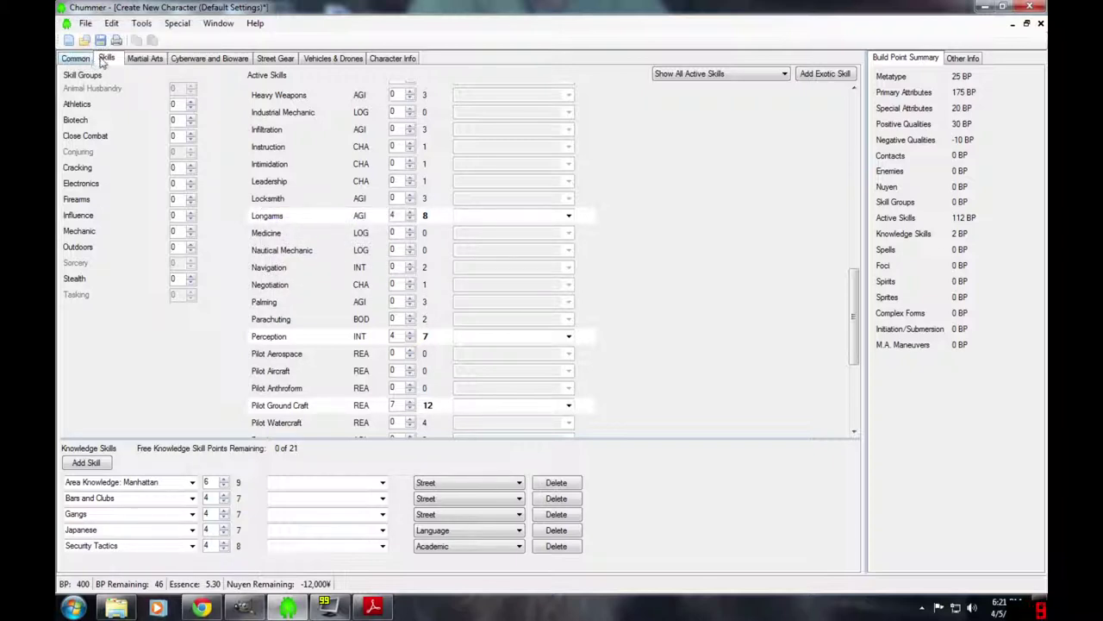
- Add a bouncer contact with Connection 3 and Loyalty 4, costing 7 BP
left_click(72, 61)
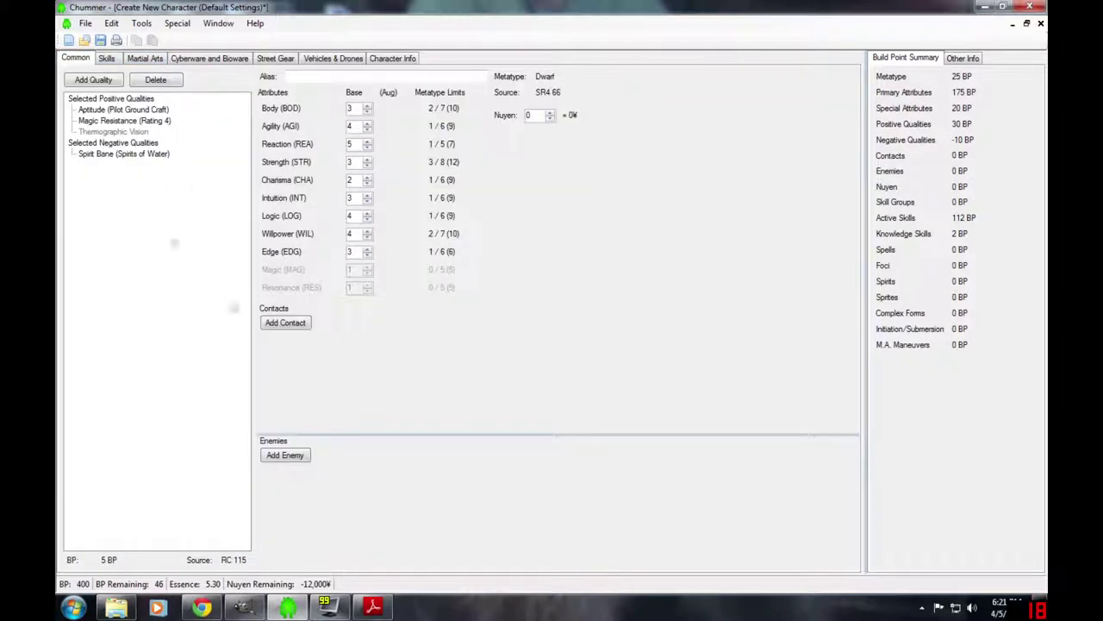
left_click(288, 322)
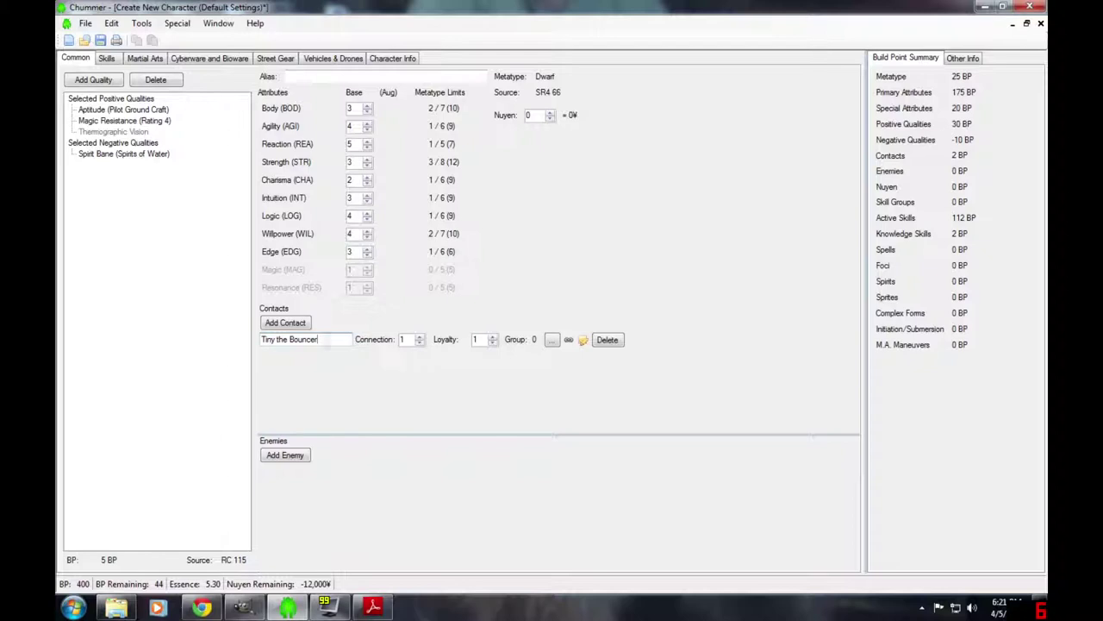
left_click(420, 337)
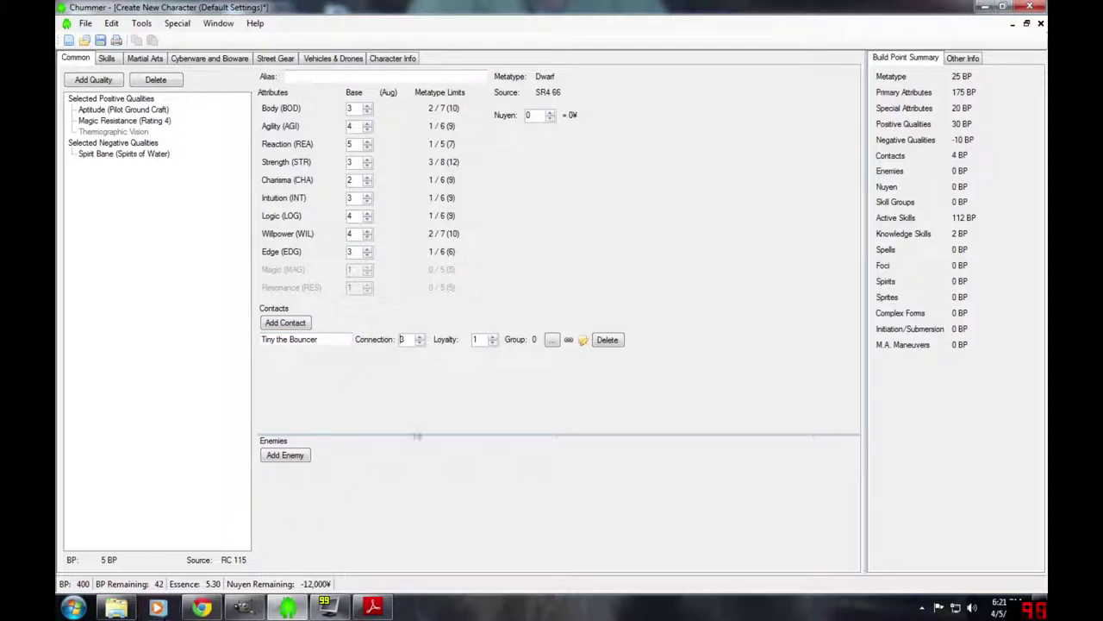
left_click(493, 337)
- Add a Middle lifestyle at 5,000¥ per month under Street Gear
left_click(277, 61)
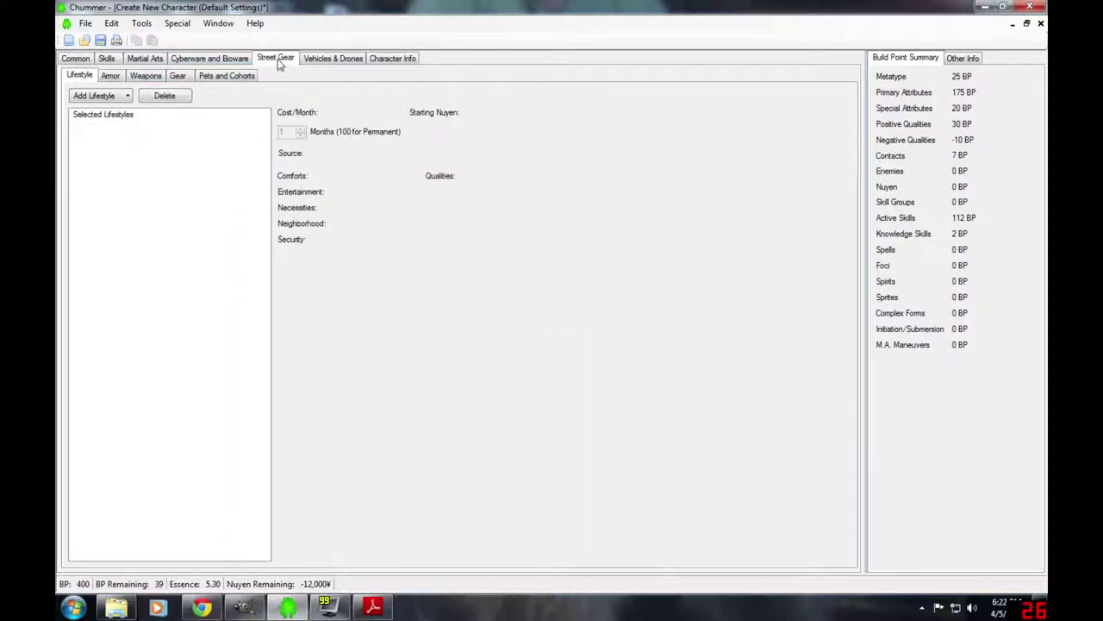
left_click(95, 96)
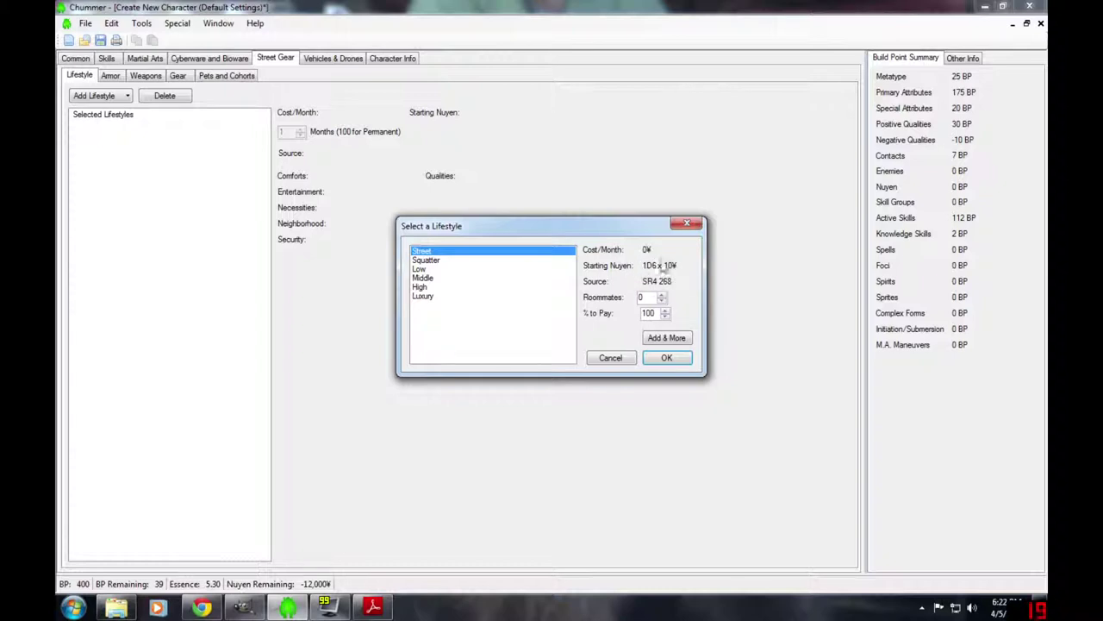
left_click(421, 277)
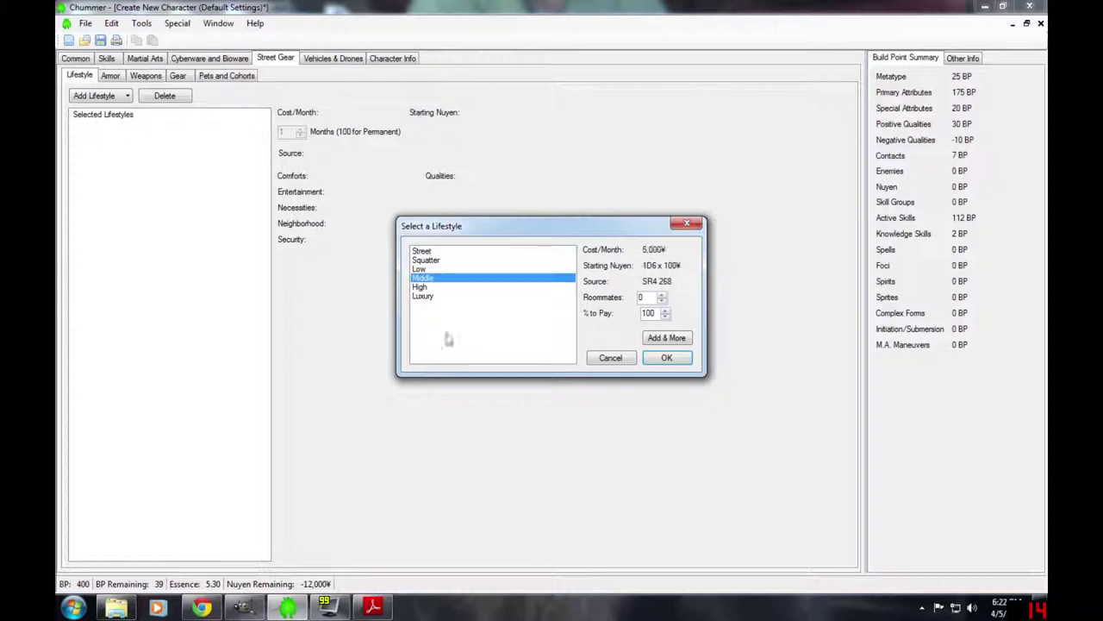
left_click(668, 358)
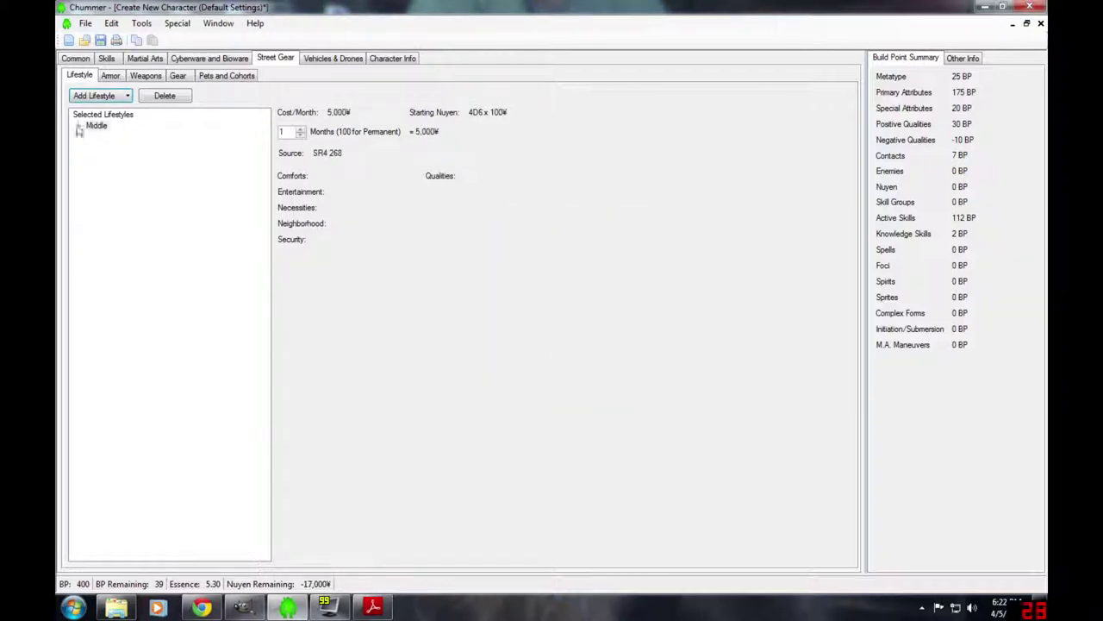
left_click(112, 76)
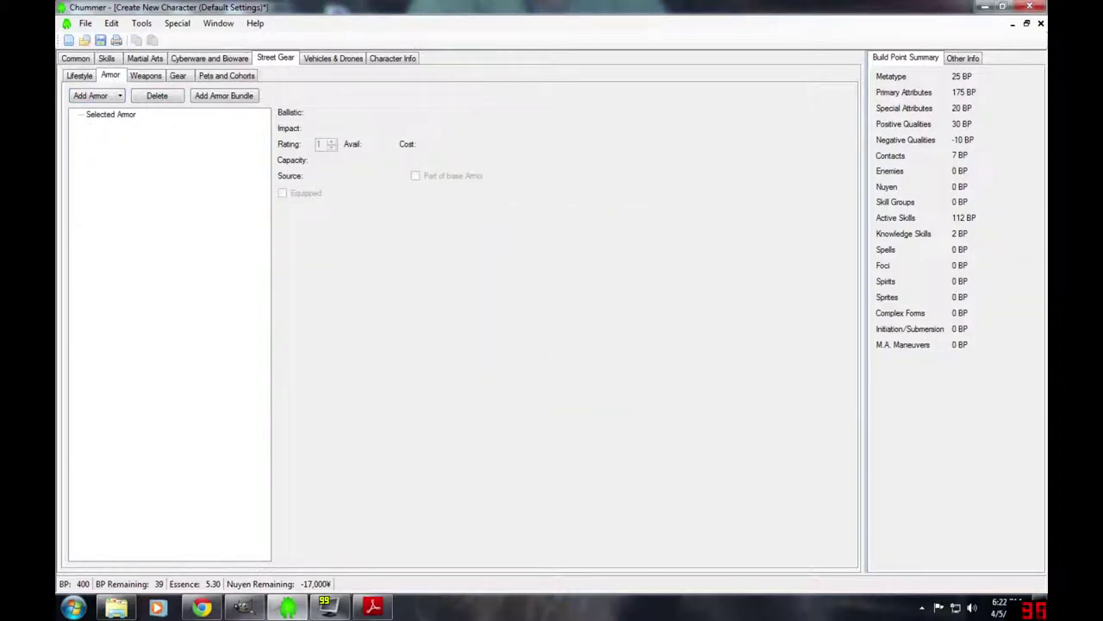
- Add an Armor Jacket from the Armor category for 900¥
left_click(91, 96)
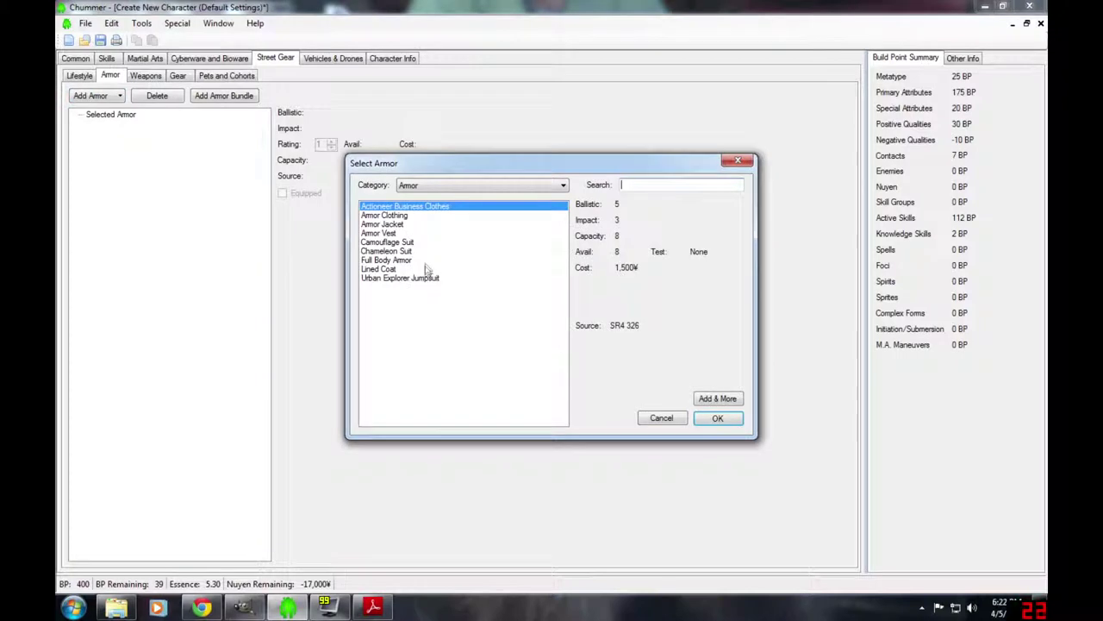
left_click(486, 187)
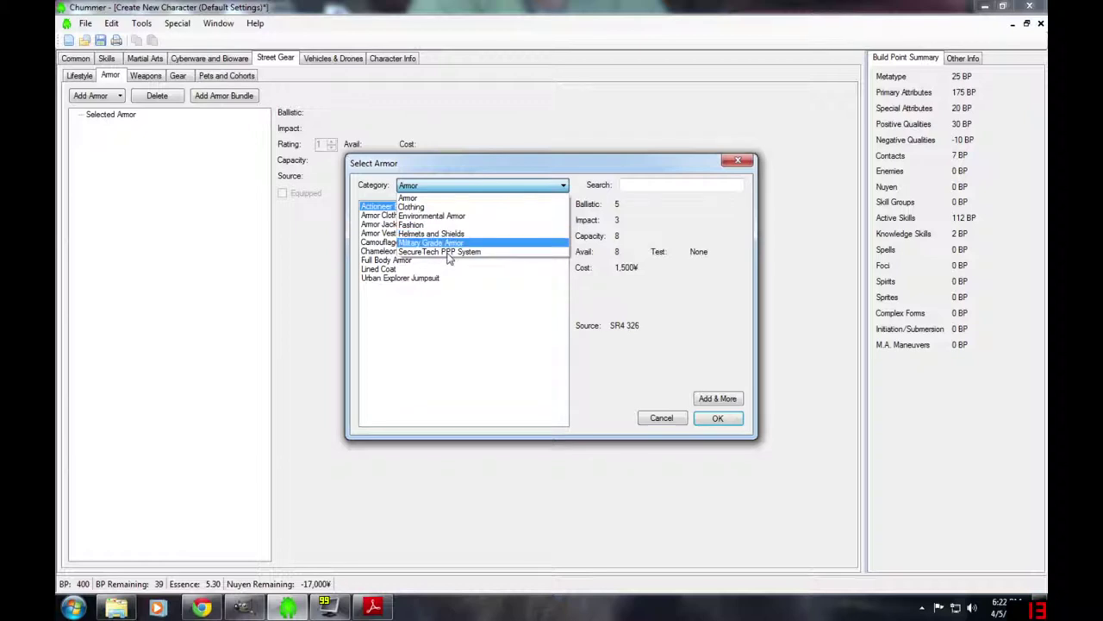
left_click(422, 200)
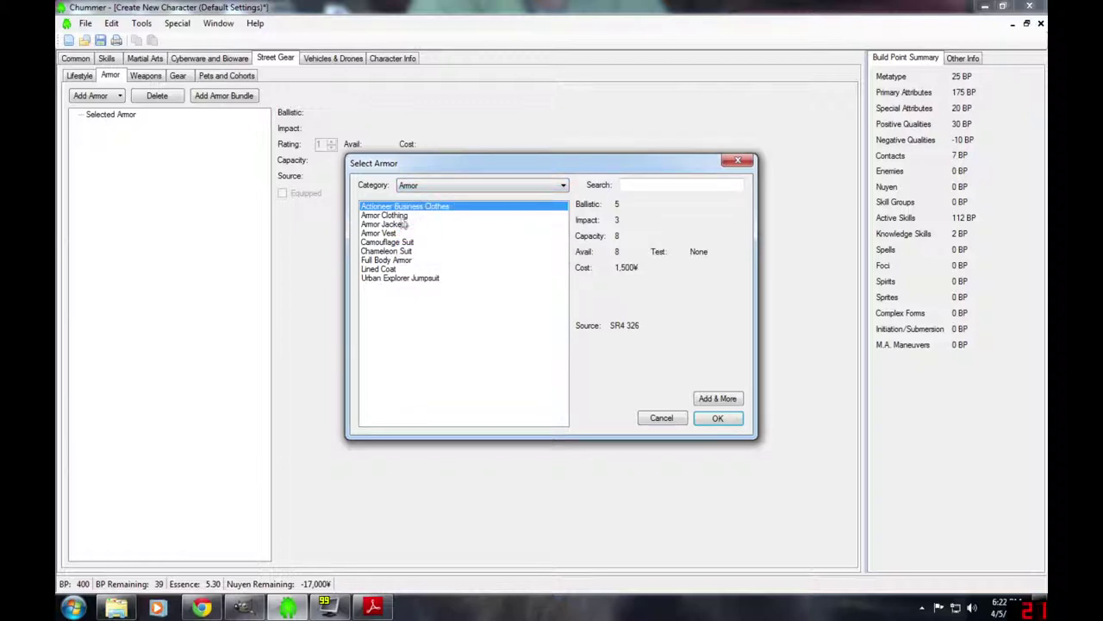
left_click(392, 225)
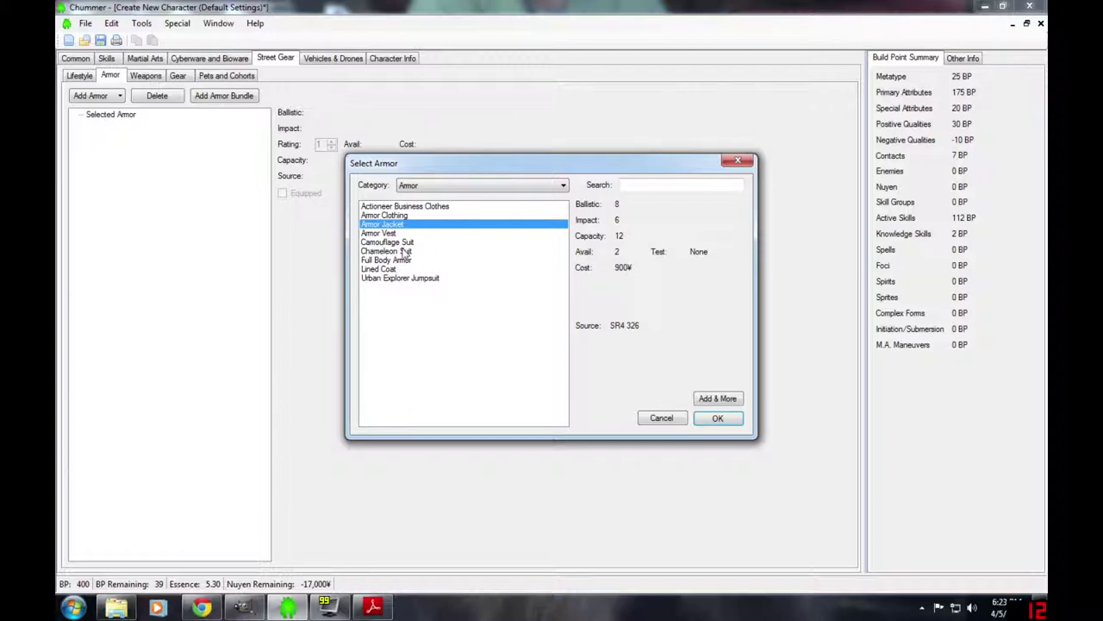
left_click(716, 419)
- Add a Remington 990 shotgun from the Shotguns category for 550¥
left_click(147, 75)
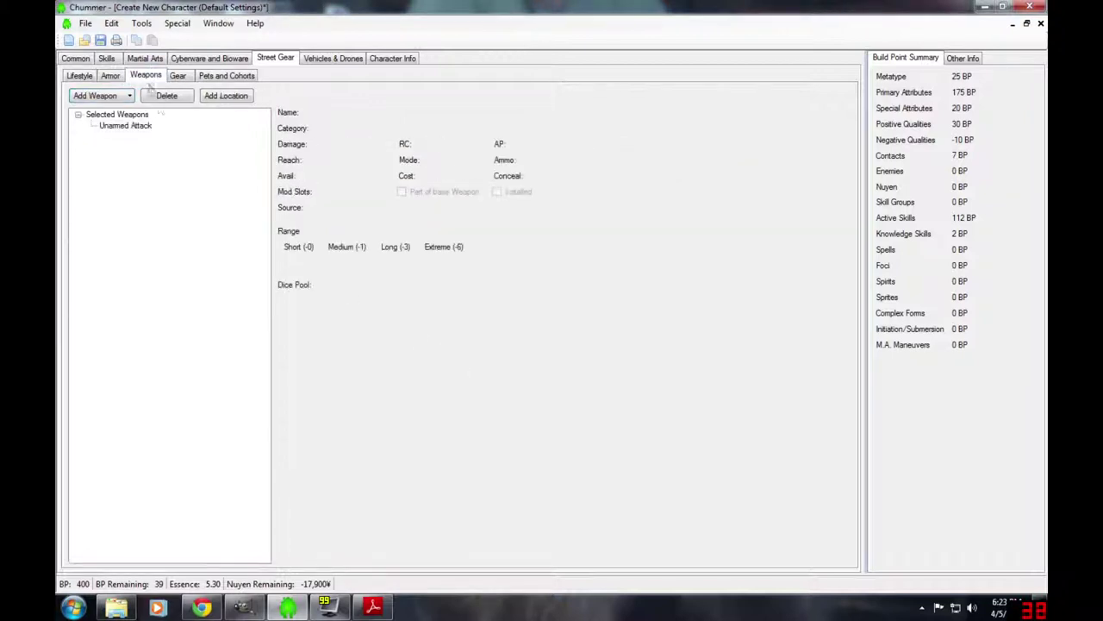
left_click(112, 95)
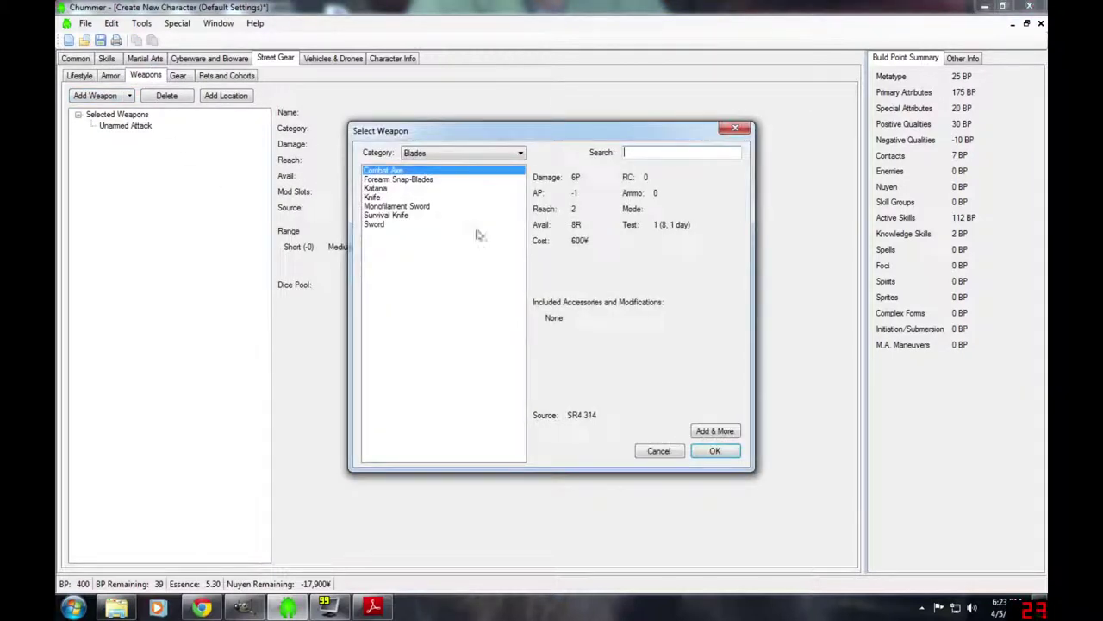
left_click(429, 154)
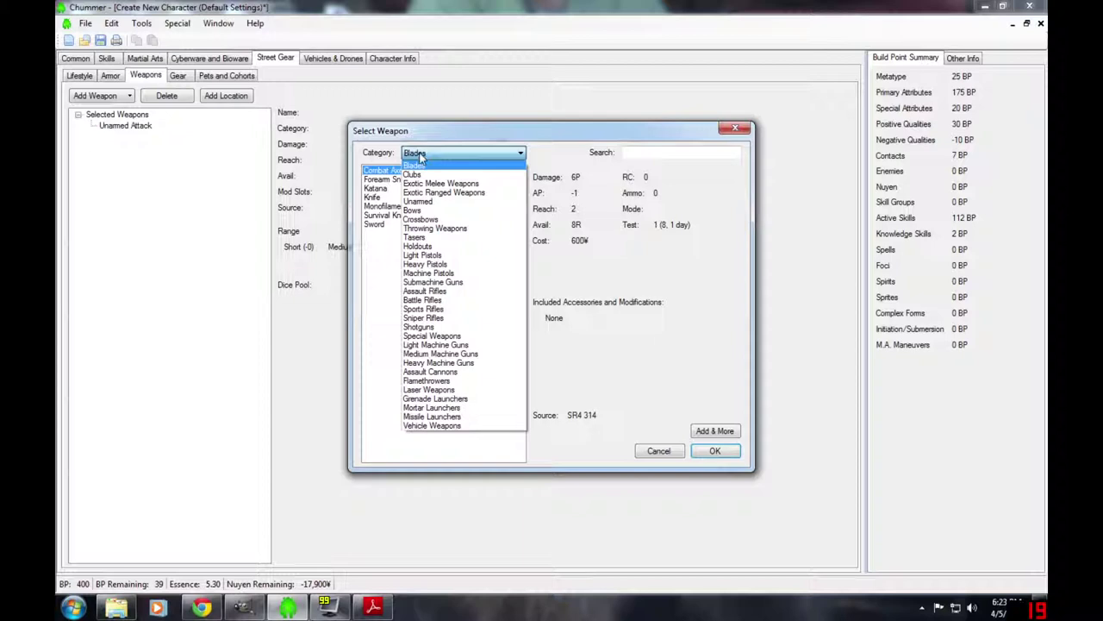
left_click(431, 327)
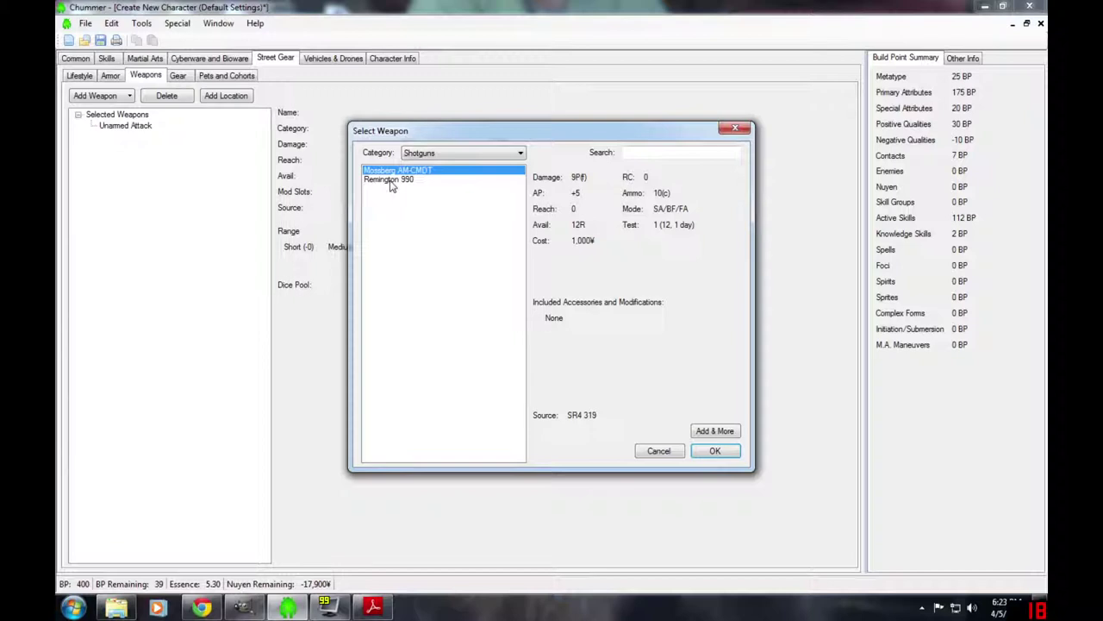
left_click(391, 180)
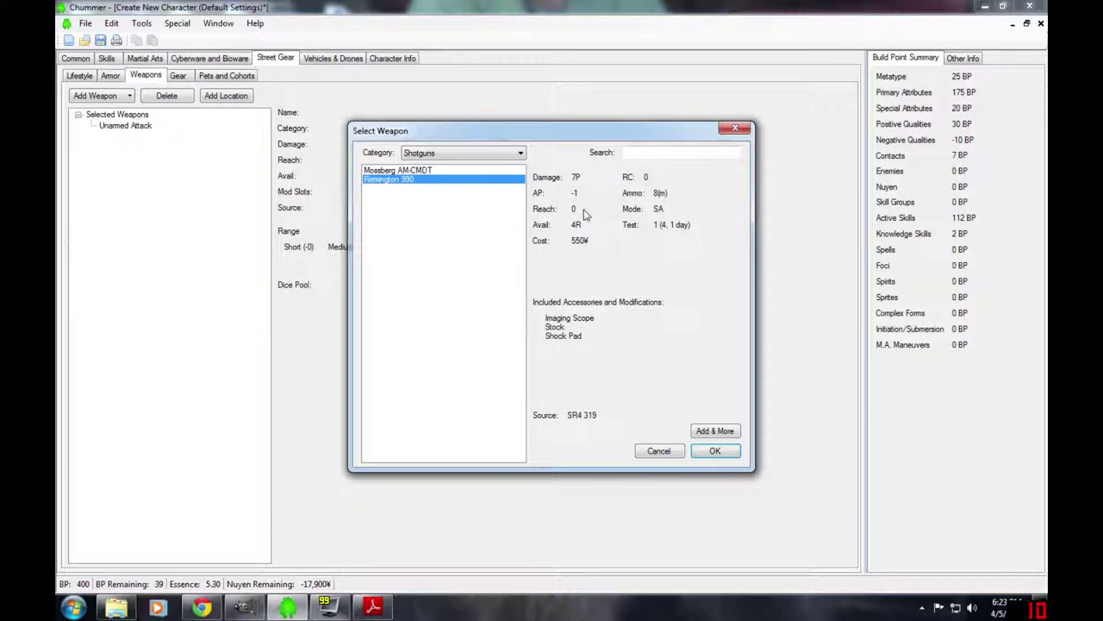
left_click(716, 453)
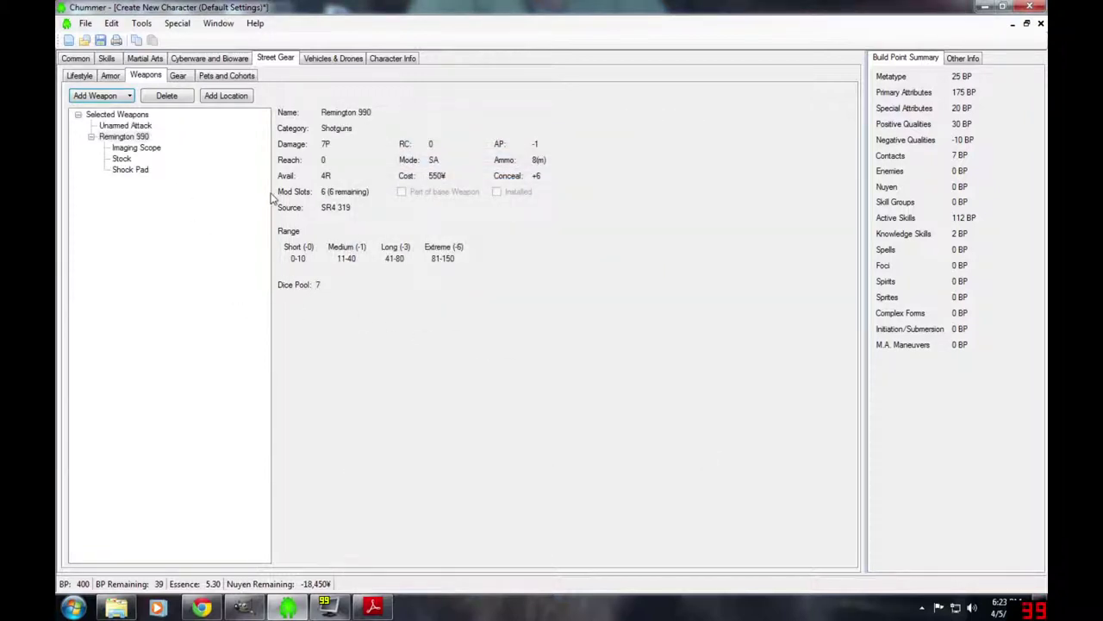
left_click(178, 75)
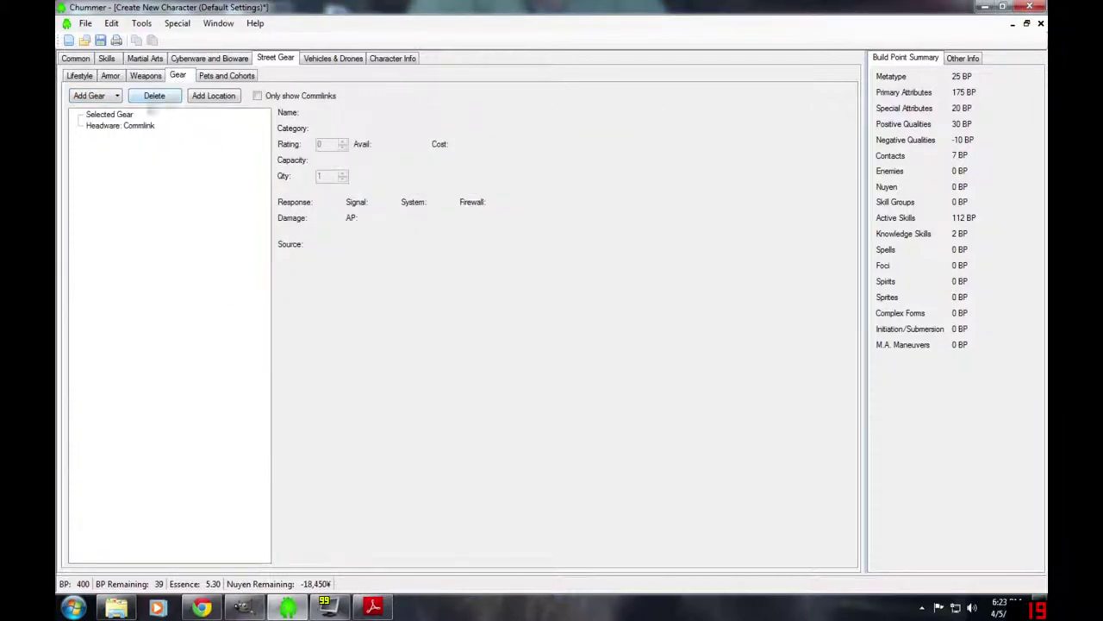
- Add 30 rounds of Regular Ammo for Shotguns to the gear for 60¥
left_click(91, 96)
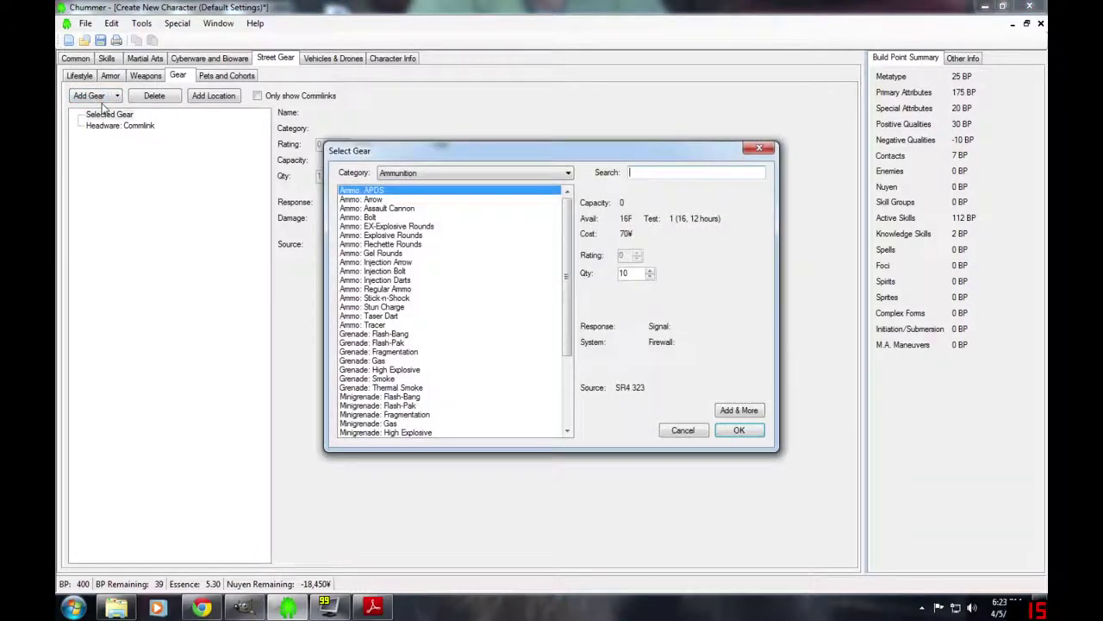
left_click(448, 174)
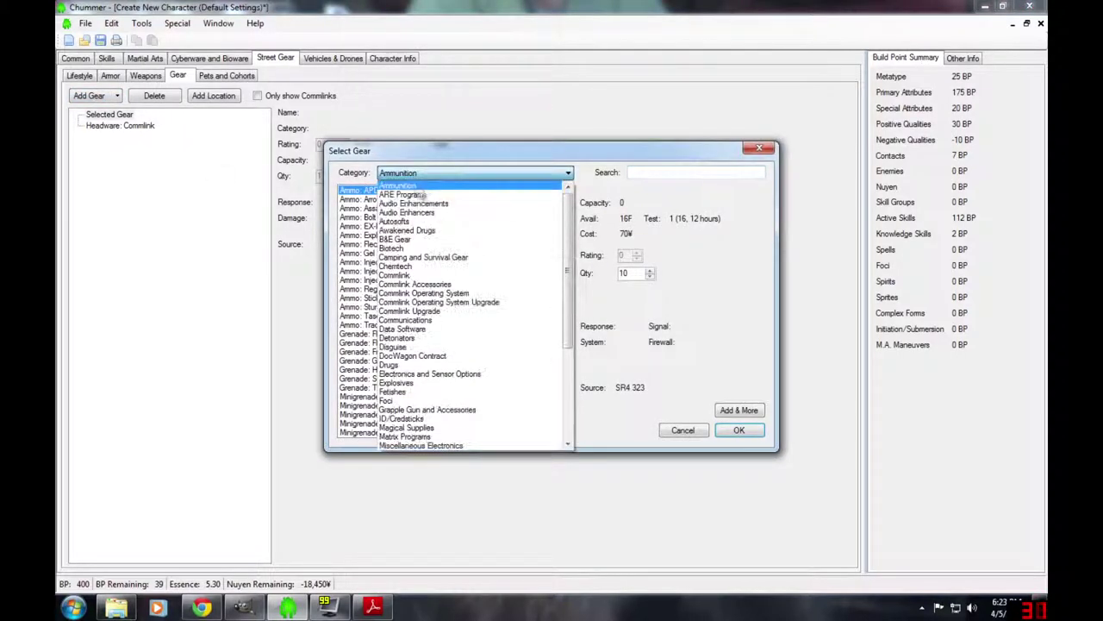
left_click(421, 188)
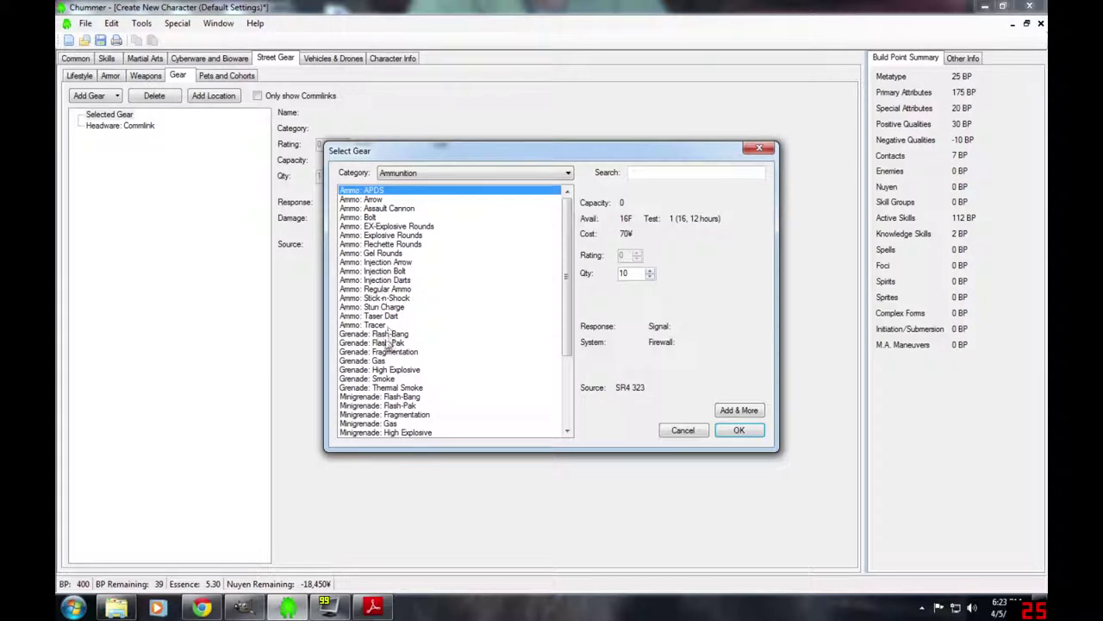
left_click(384, 291)
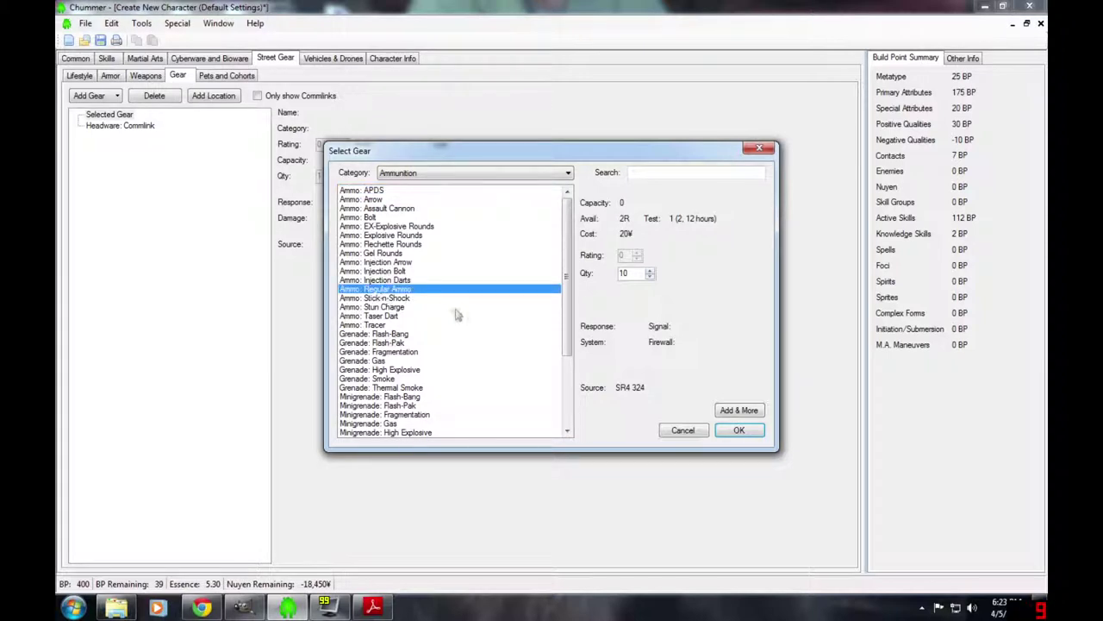
left_click(740, 431)
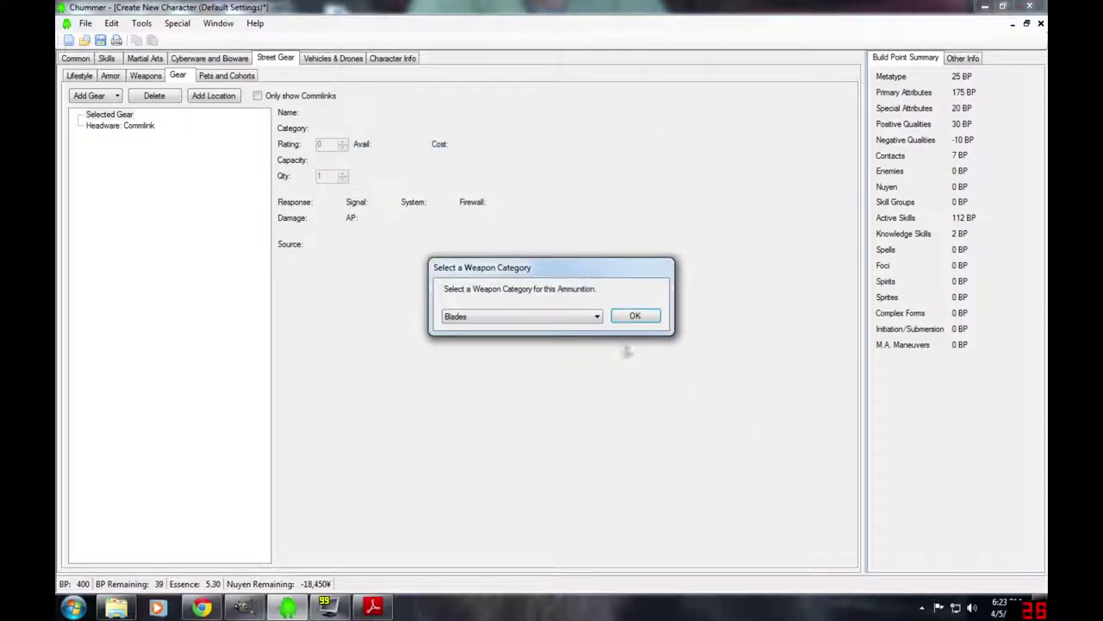
left_click(557, 317)
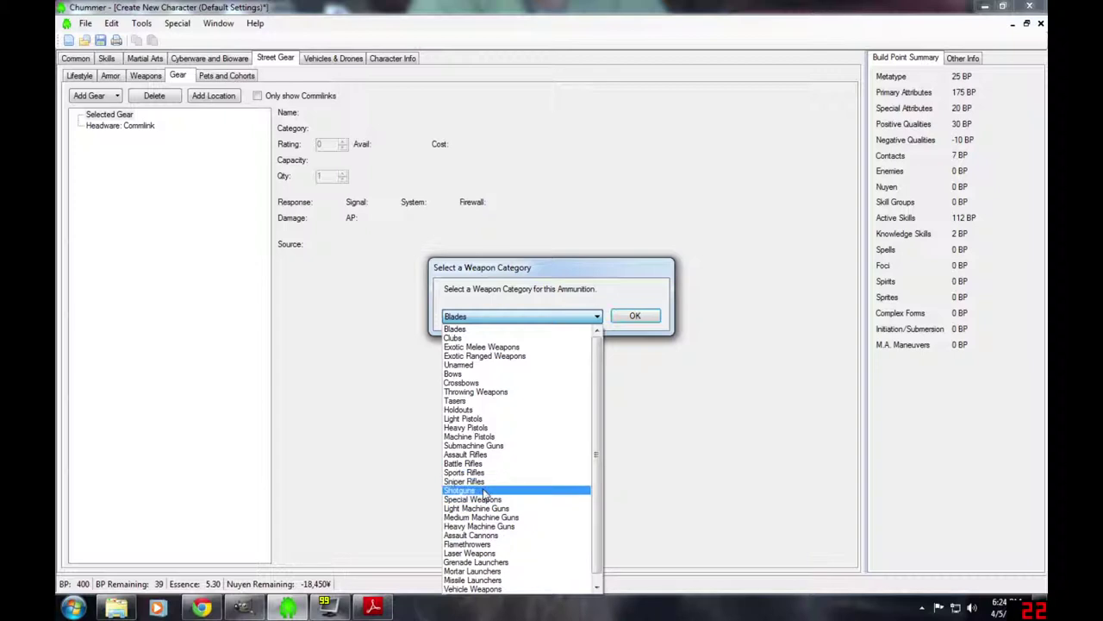
left_click(487, 489)
left_click(637, 317)
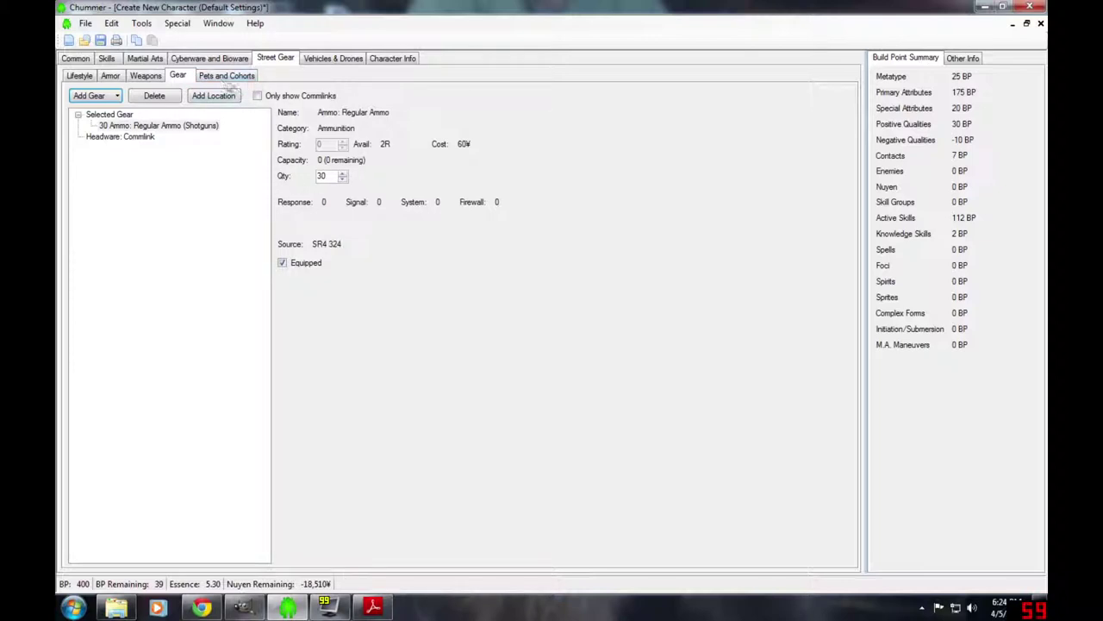
left_click(222, 77)
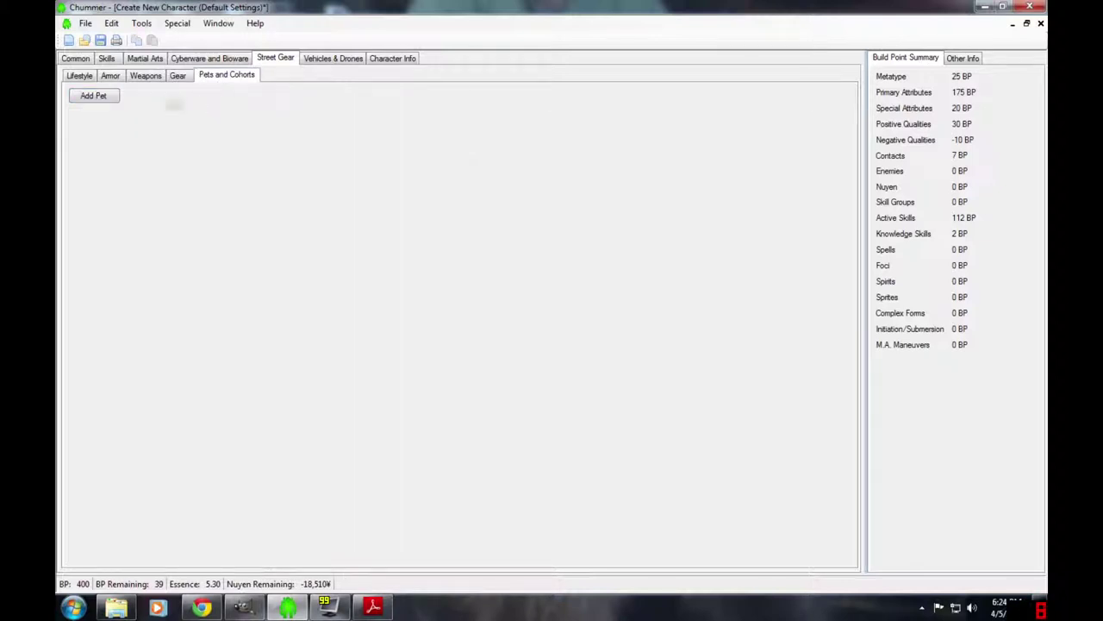
left_click(94, 97)
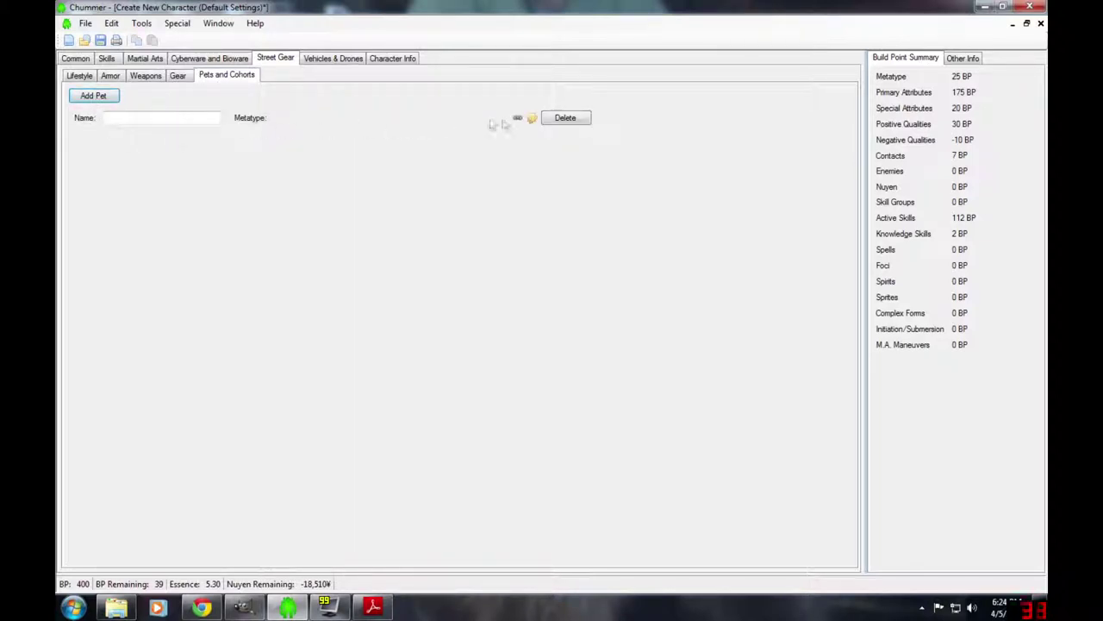
left_click(578, 121)
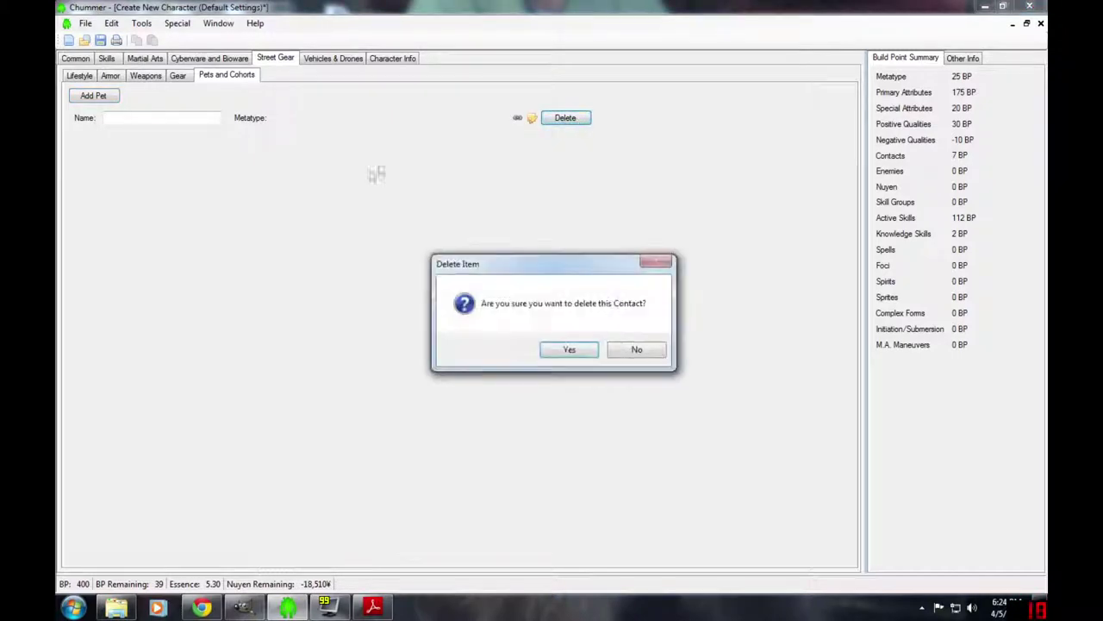
left_click(569, 349)
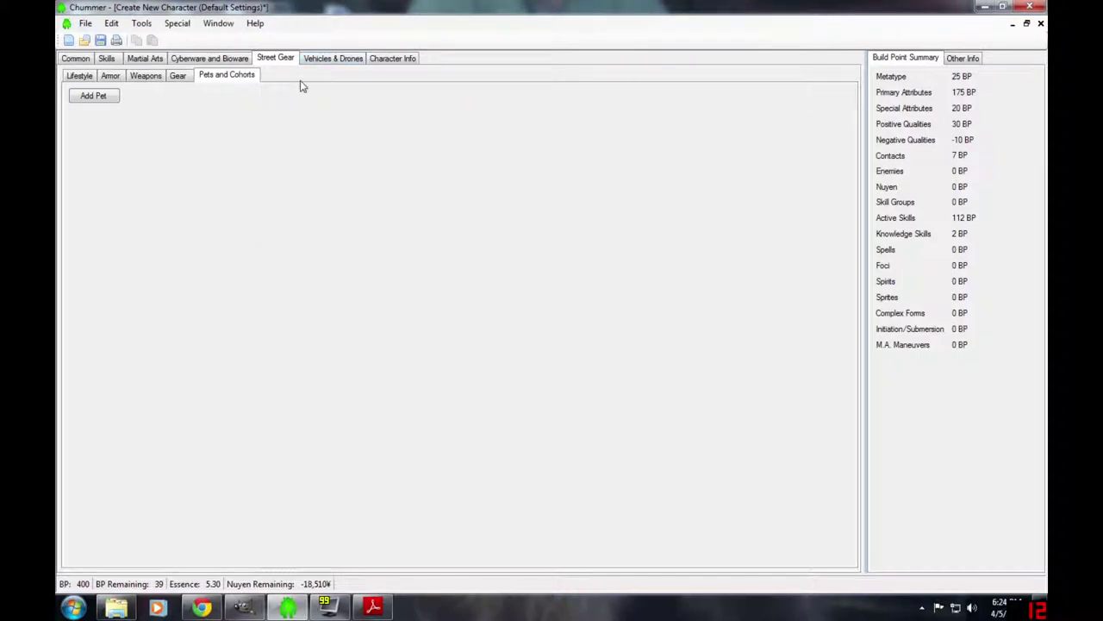
- Add a Eurocar Westwind 3K sports car from the Cars category for 85,000¥
left_click(322, 63)
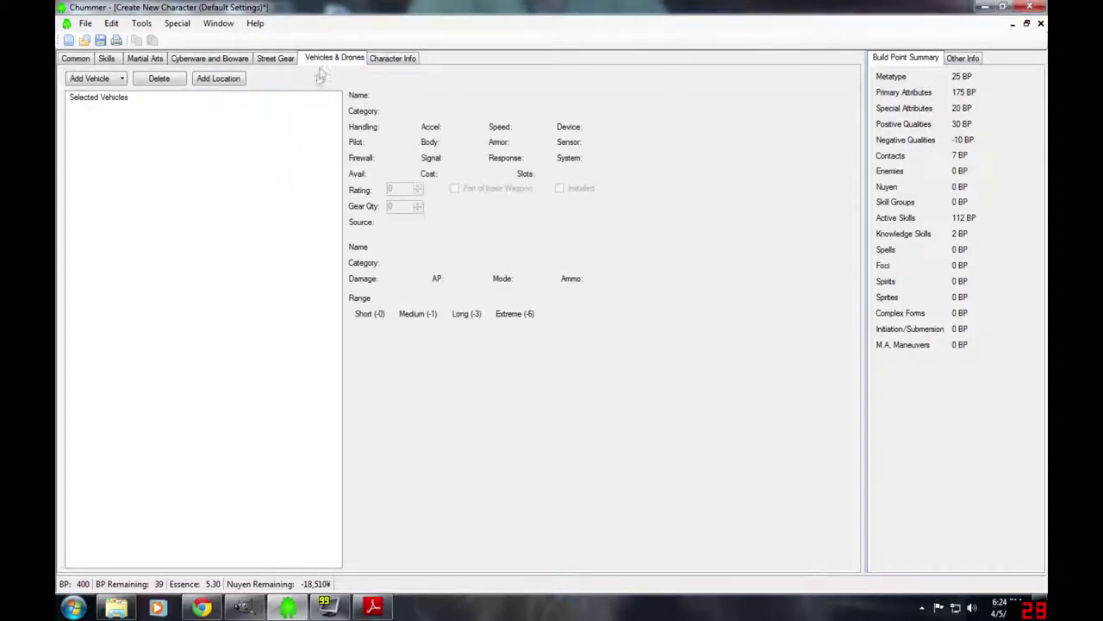
left_click(95, 79)
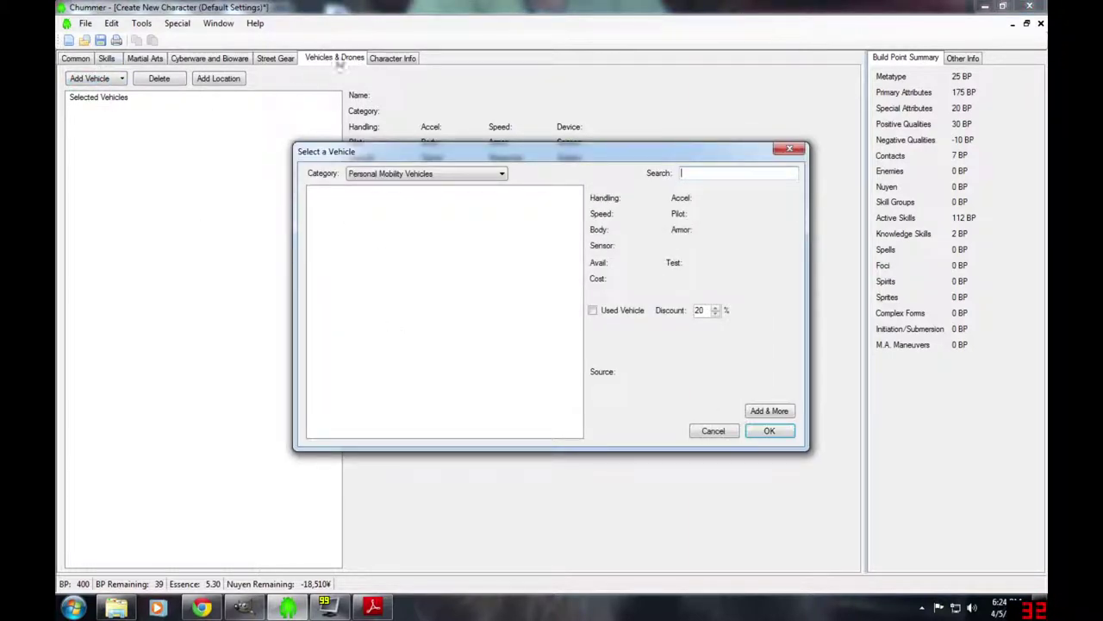
left_click(475, 175)
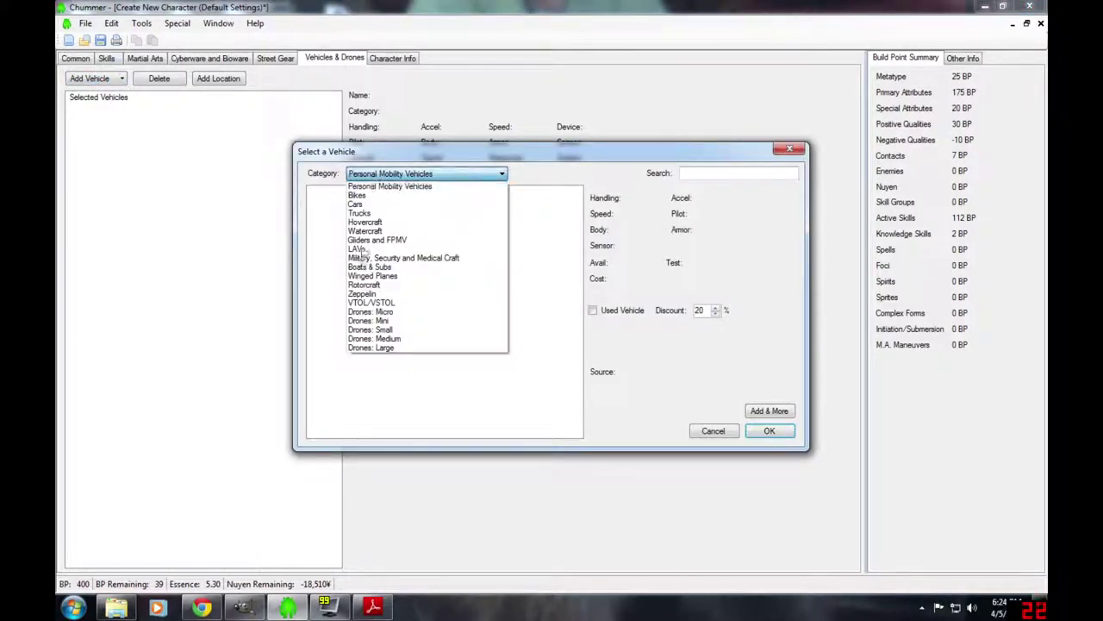
left_click(388, 205)
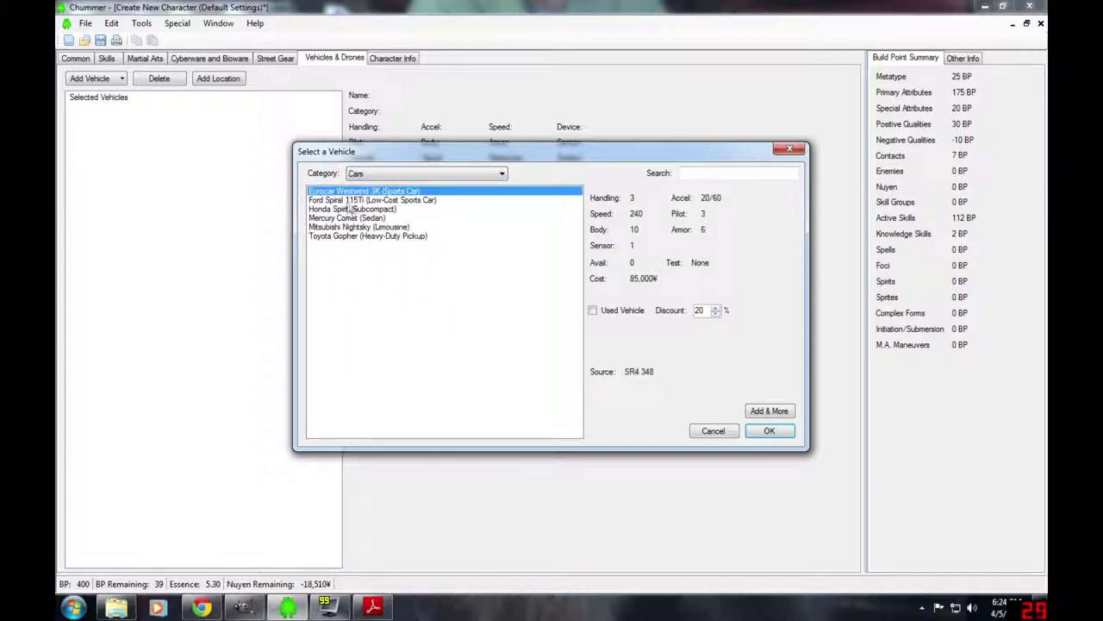
key("Down")
key("Down")
key("Down")
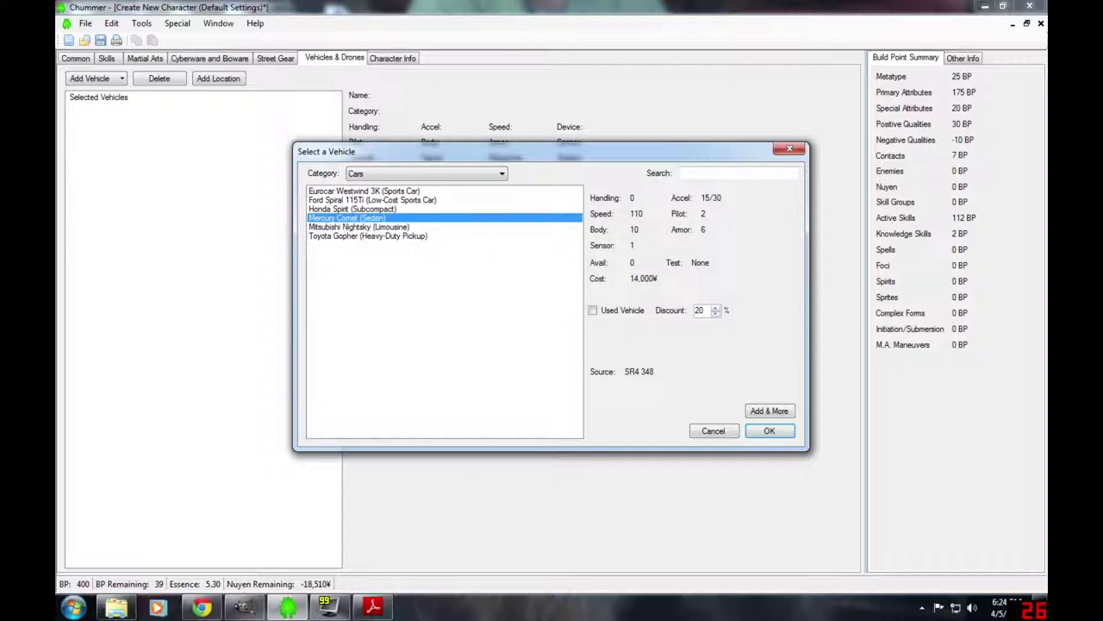
left_click(354, 191)
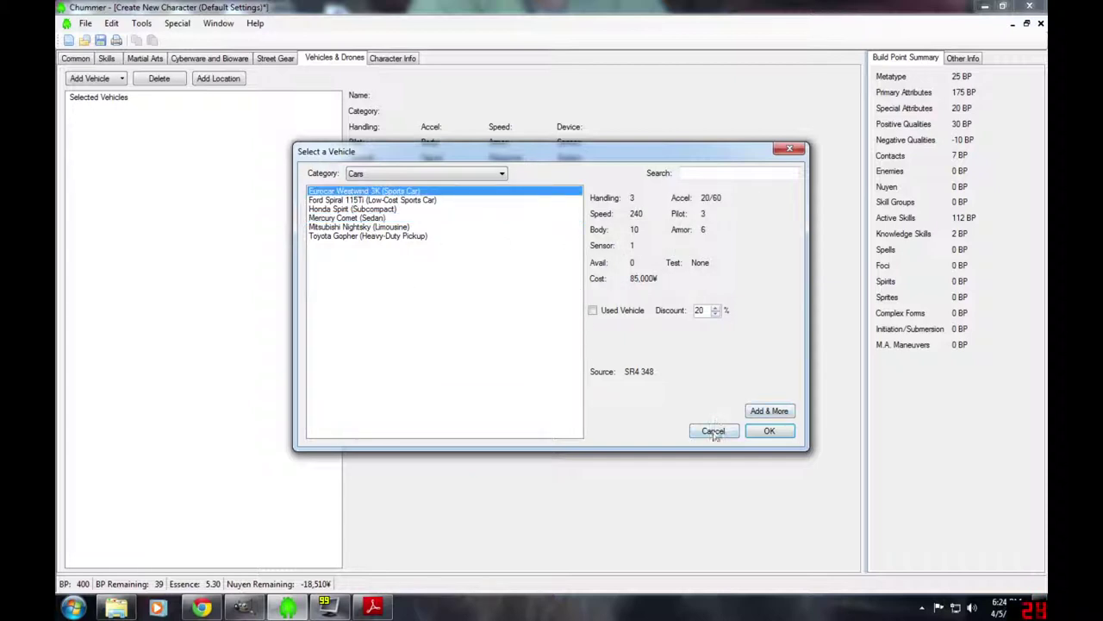
left_click(763, 438)
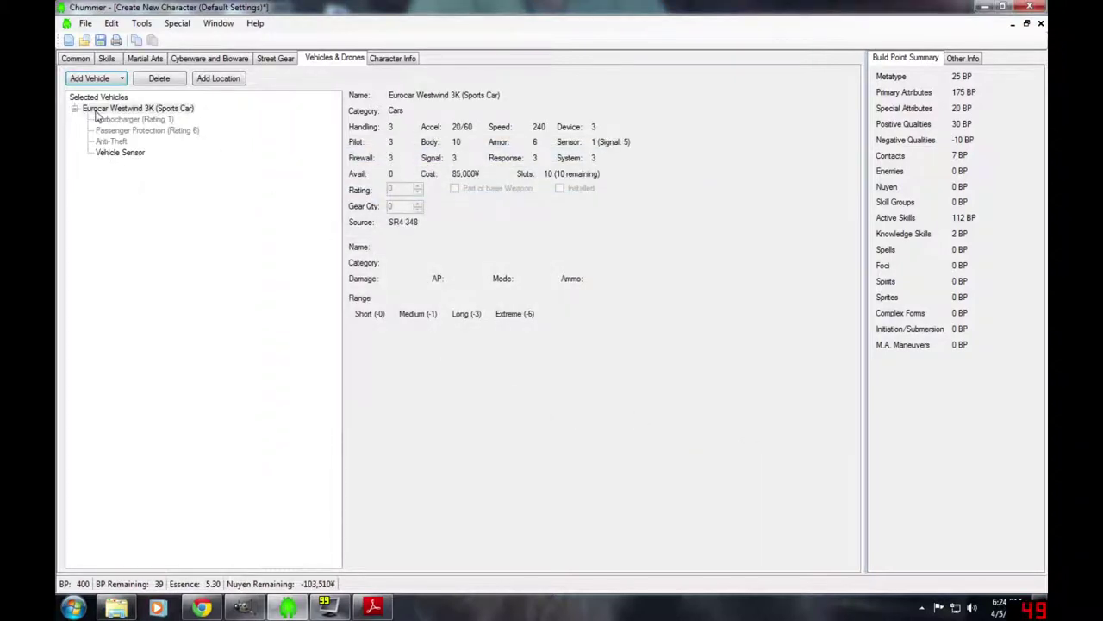
left_click(102, 110)
- Fit the Westwind with the Rigger Adaptation modification
left_click(121, 152)
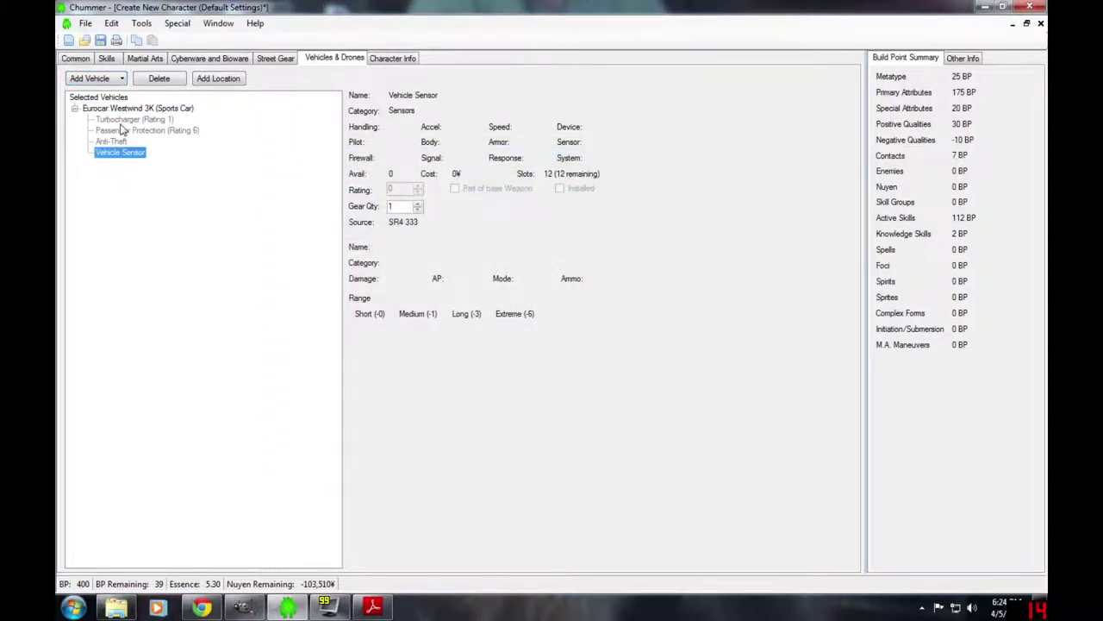
left_click(127, 109)
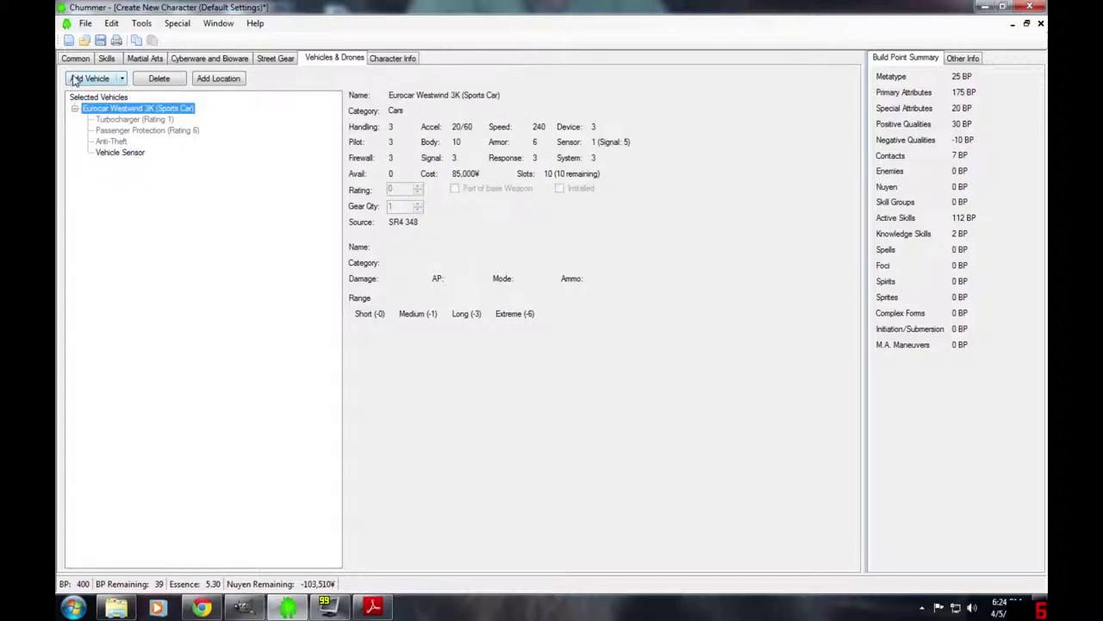
left_click(123, 78)
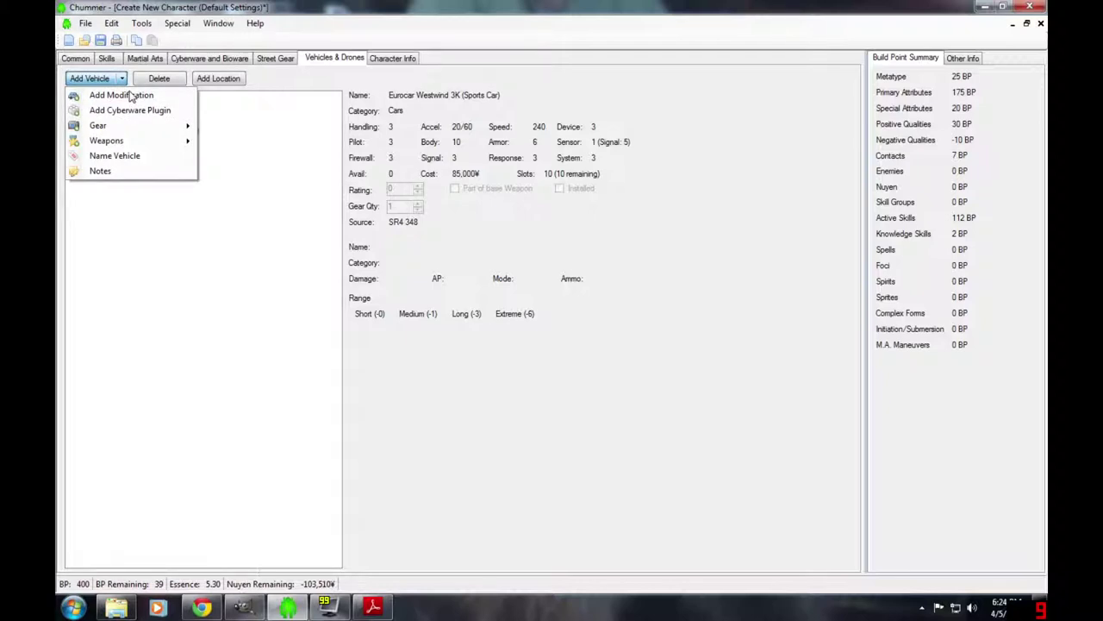
left_click(131, 97)
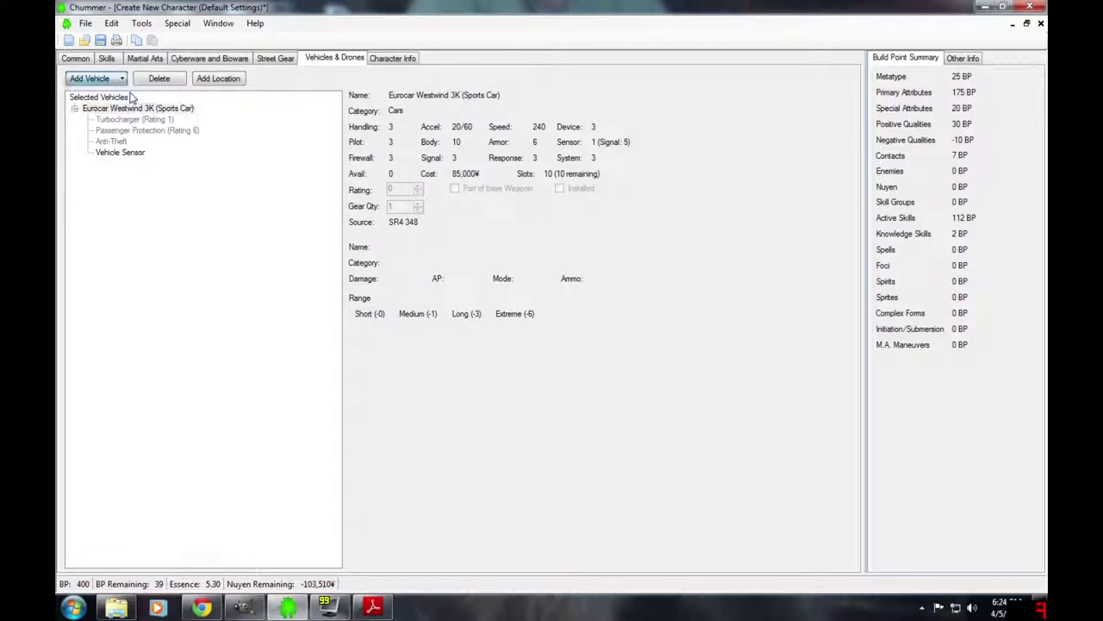
left_click(373, 239)
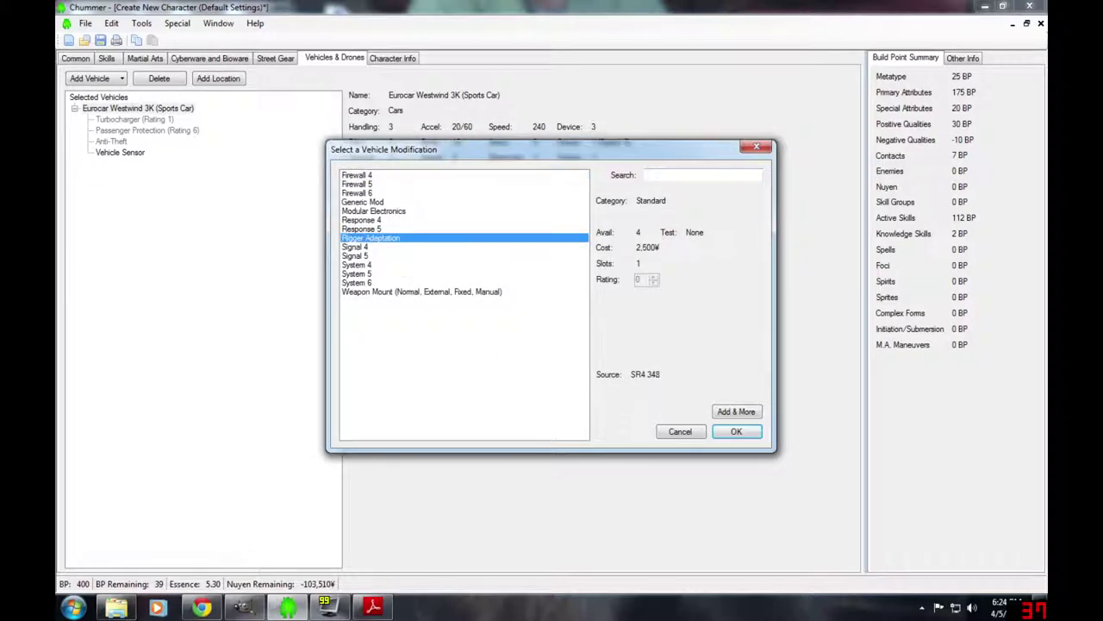
left_click(737, 432)
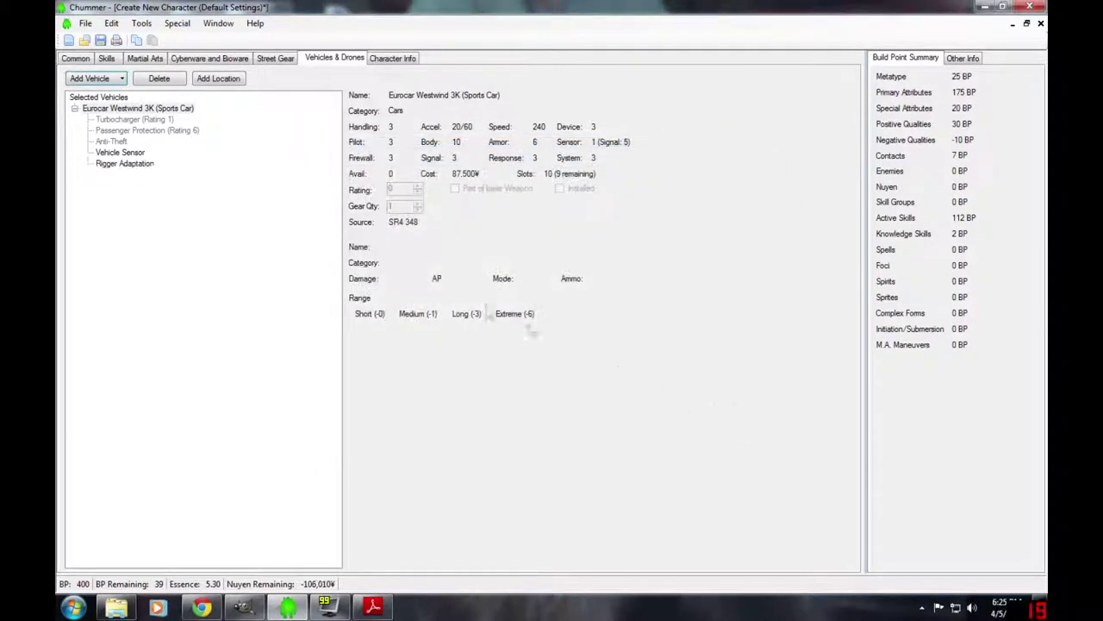
- Add a Weapon Mount (Normal, External, Fixed, Manual) modification to the Westwind
left_click(123, 80)
left_click(103, 93)
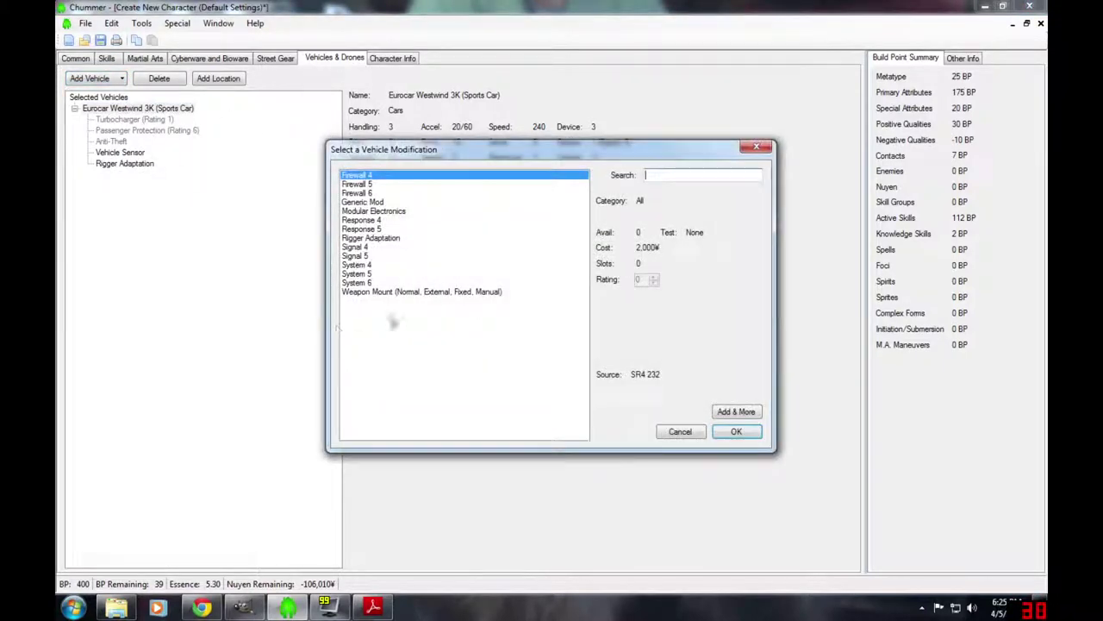
left_click(393, 293)
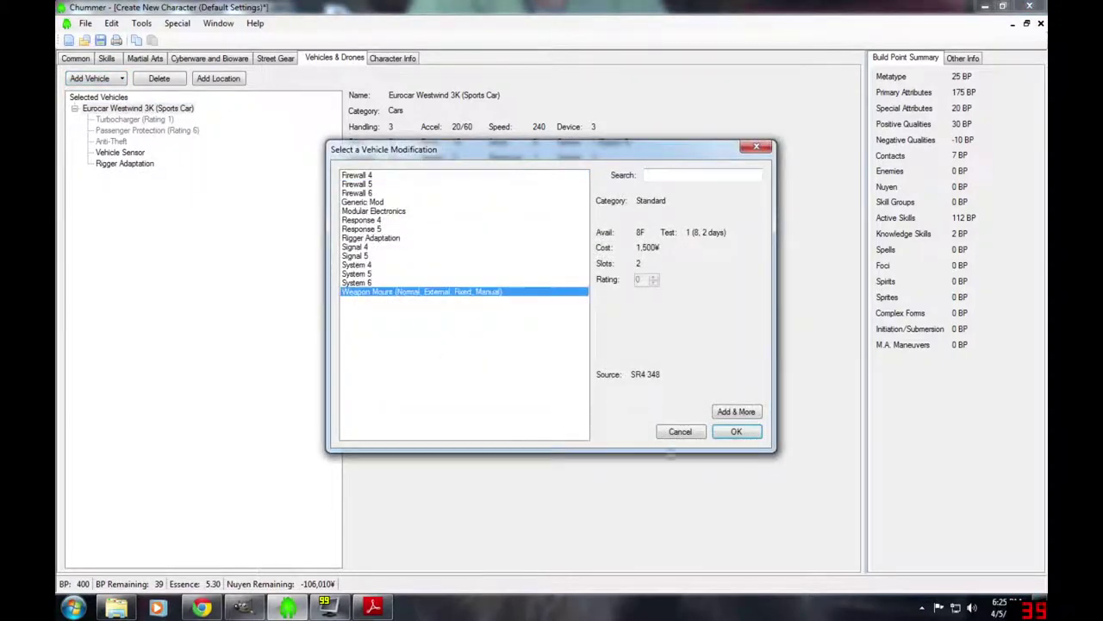
left_click(734, 433)
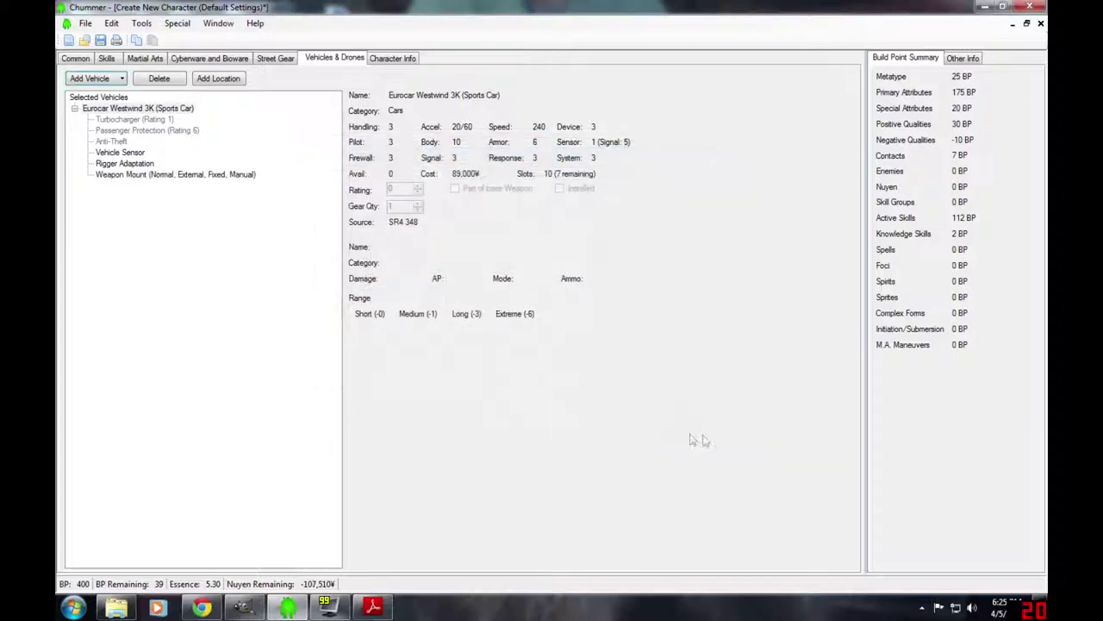
left_click(157, 176)
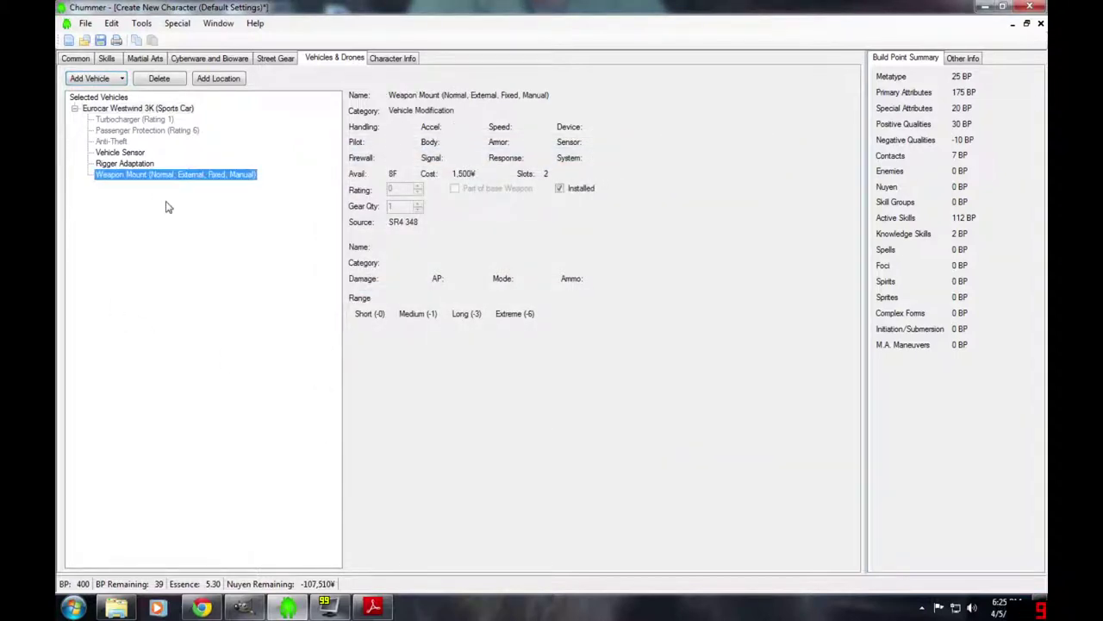
- Mount an Ingram White Knight light machine gun on the Westwind's weapon mount and view its details
left_click(123, 79)
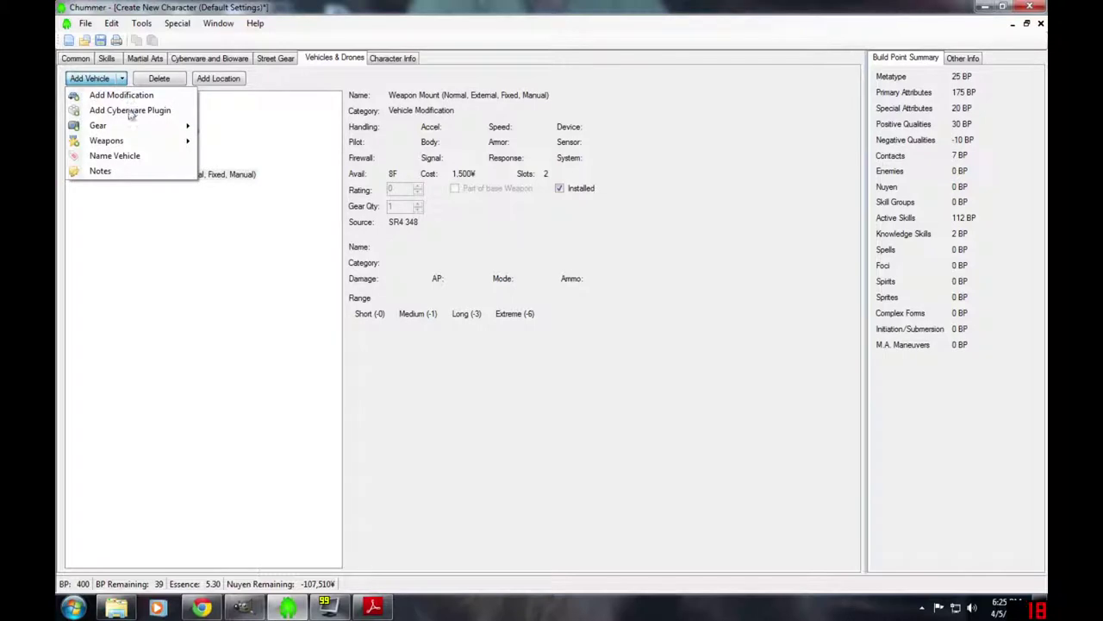
mouse_move(140, 140)
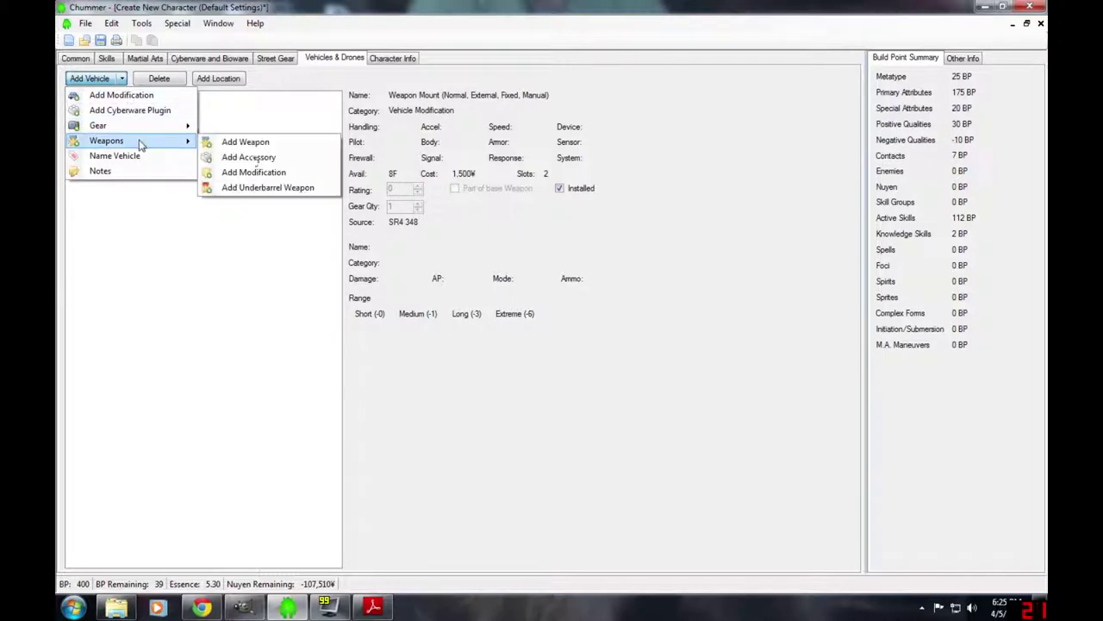
left_click(245, 142)
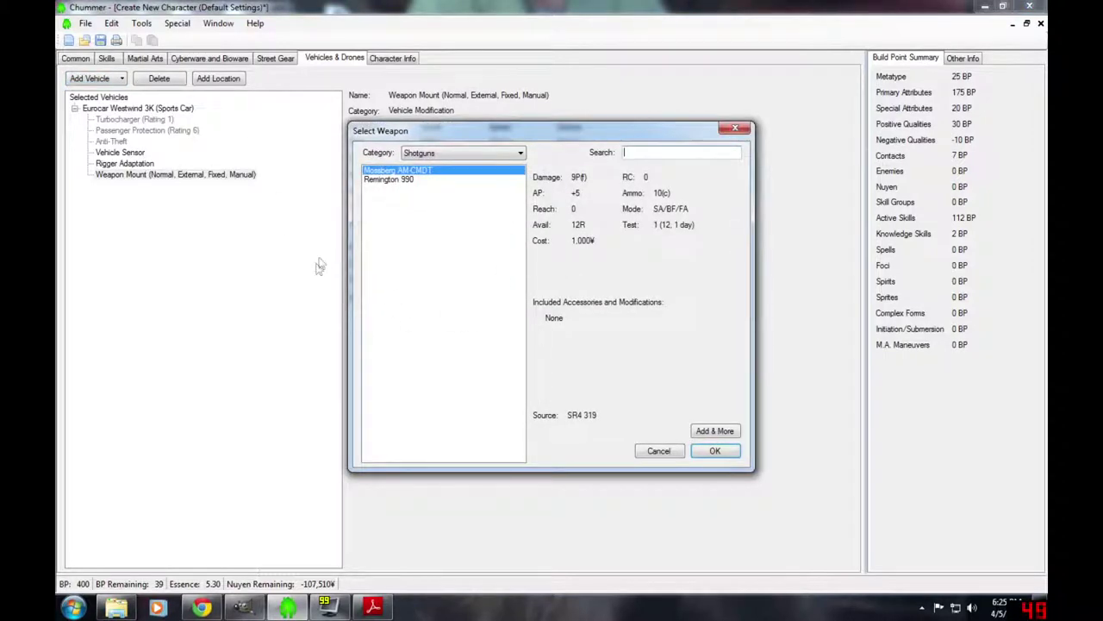
left_click(515, 154)
left_click(444, 346)
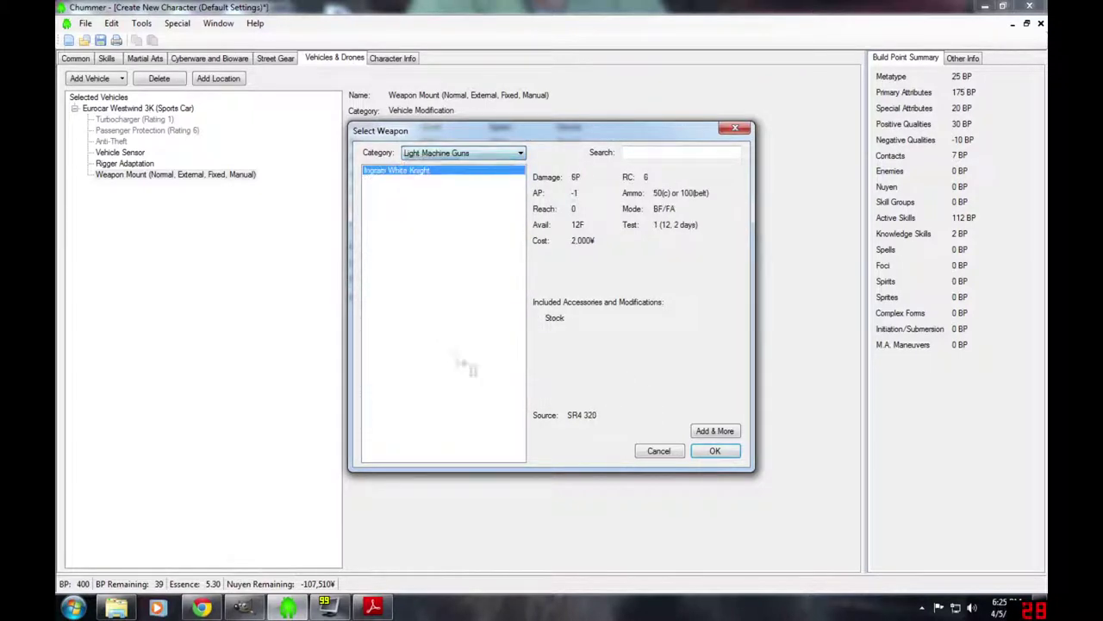
left_click(716, 450)
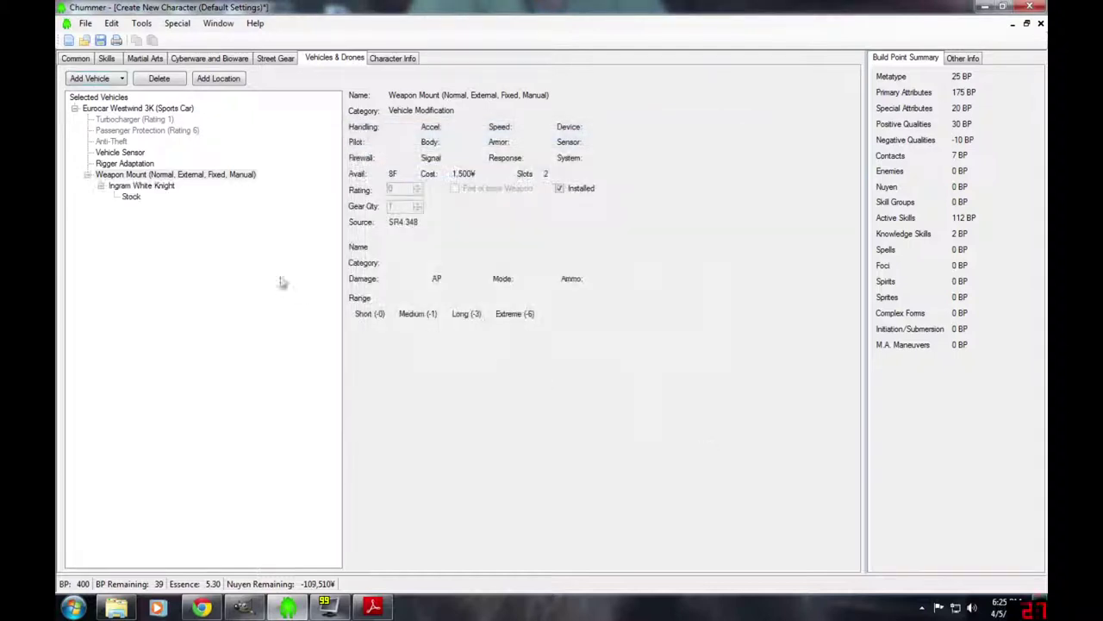
left_click(213, 175)
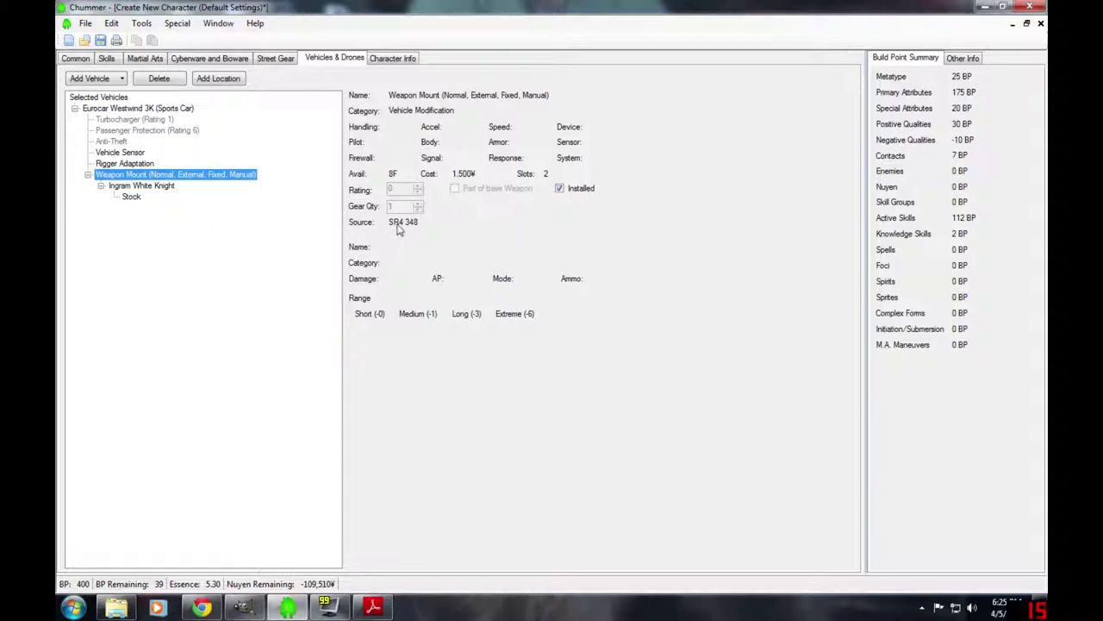
mouse_move(404, 228)
- Read the Weapon Mounts rules on corebook page 348, then return to Chummer
left_click(373, 608)
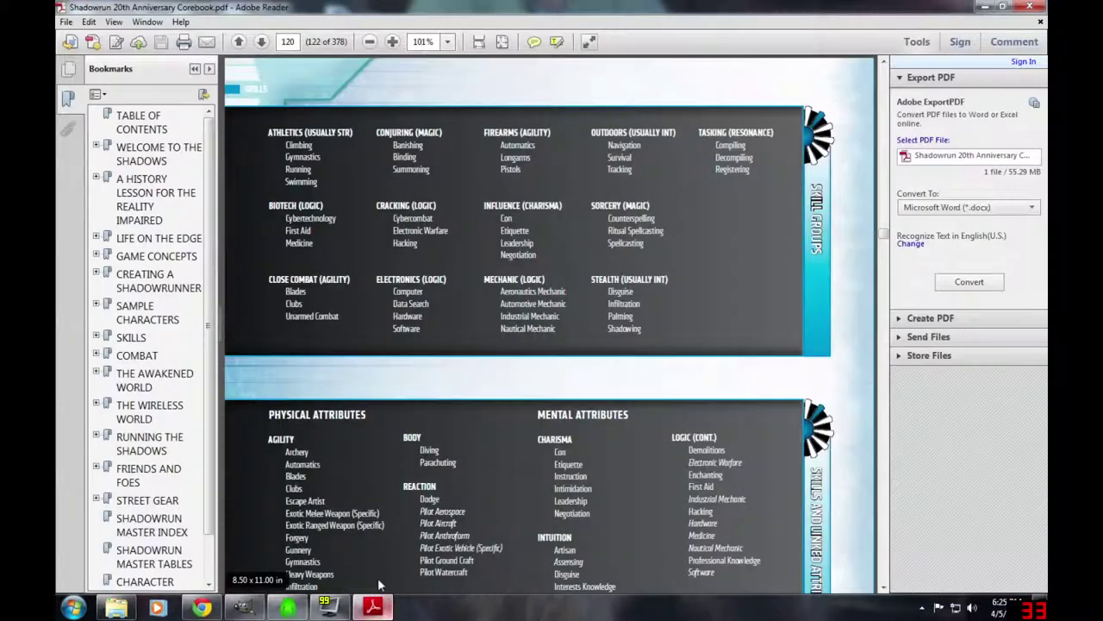
type("120")
key("Return")
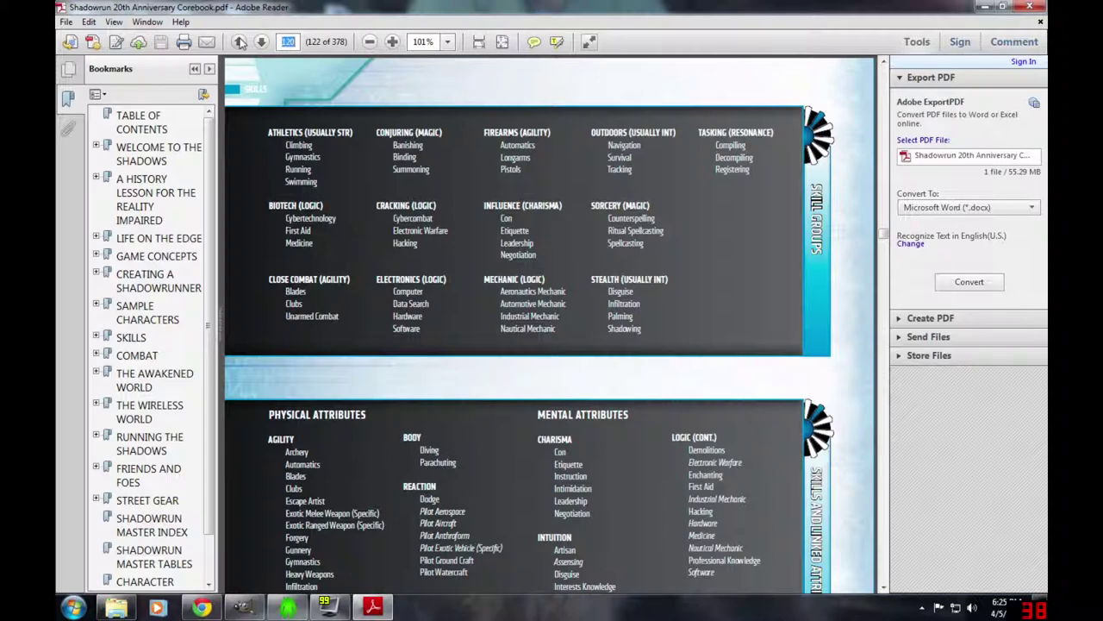
type("348")
key("Return")
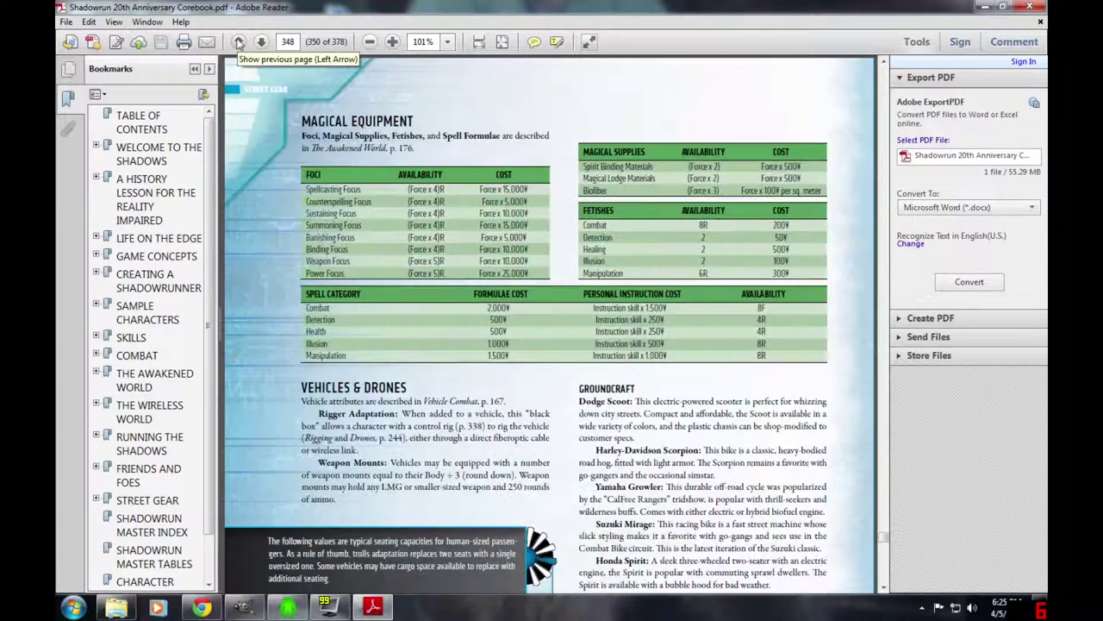
scroll(548, 325, "down", 2)
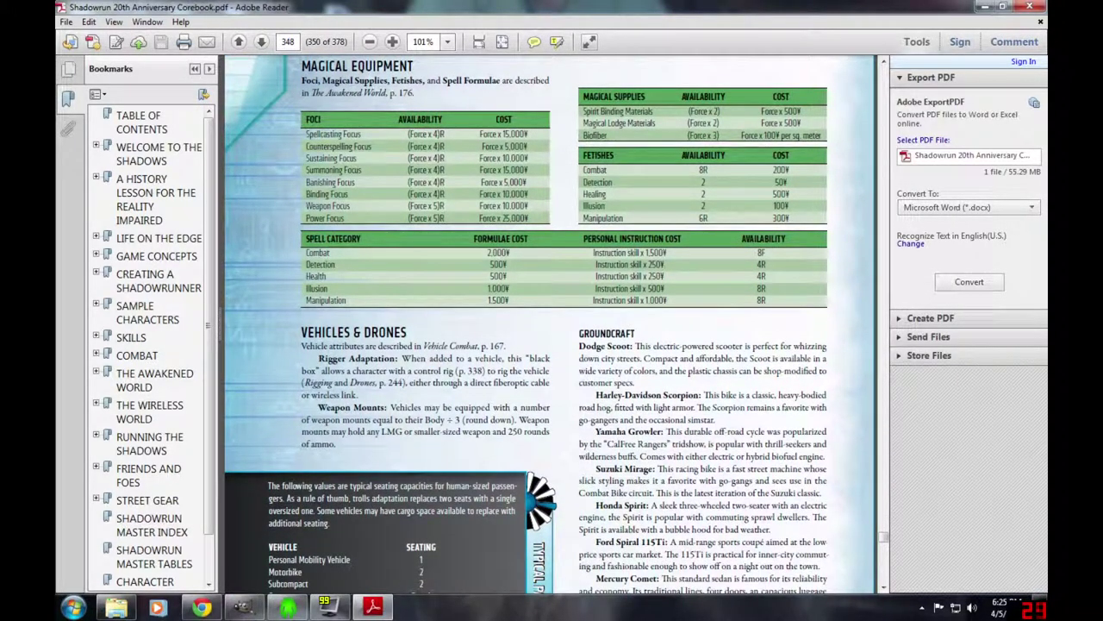
scroll(526, 325, "down", 1)
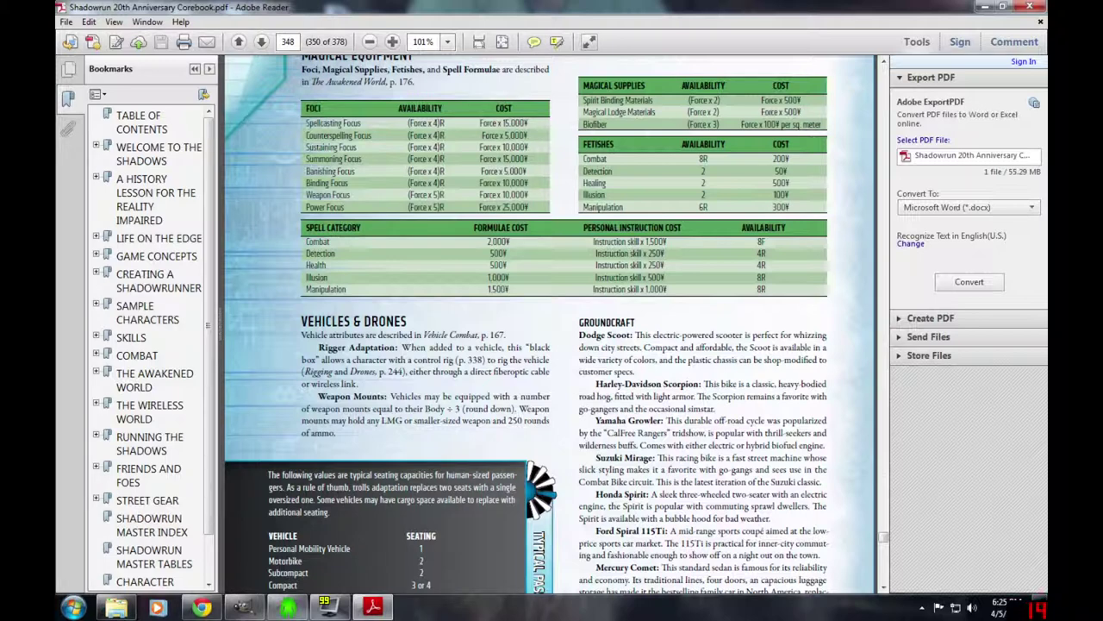
left_click(374, 608)
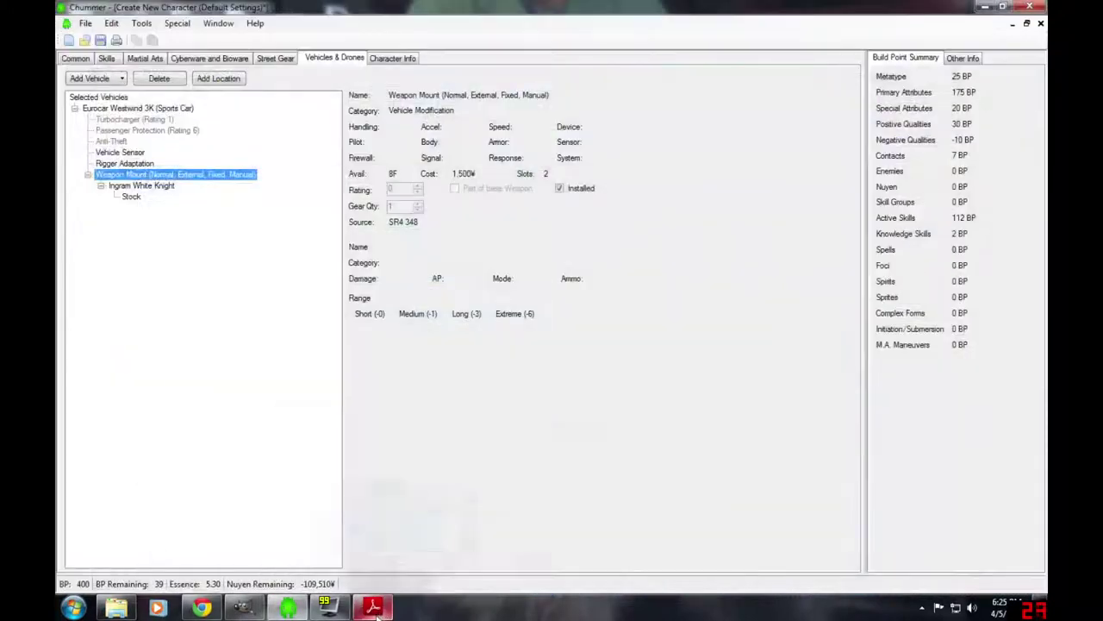
- Choose Regular Ammo as new gear and set its quantity
left_click(275, 58)
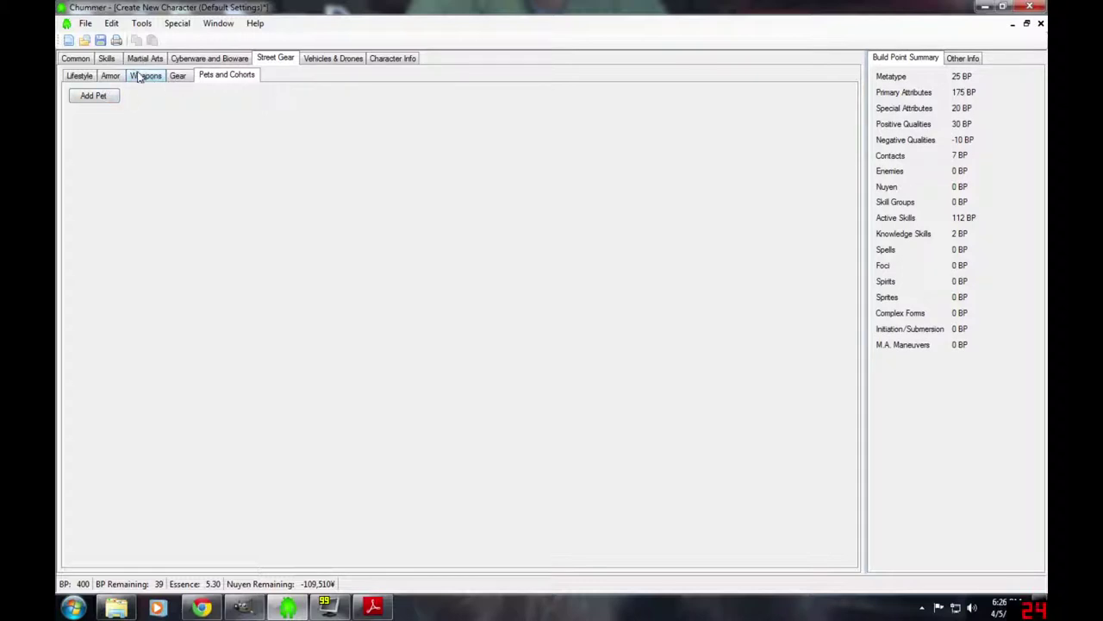
left_click(178, 75)
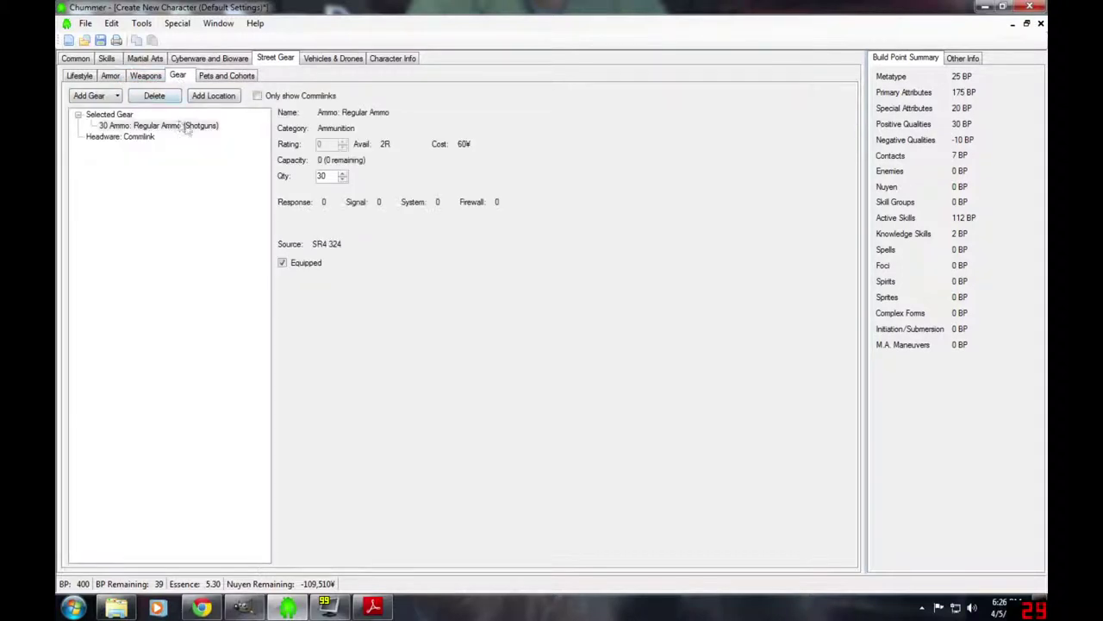
left_click(93, 97)
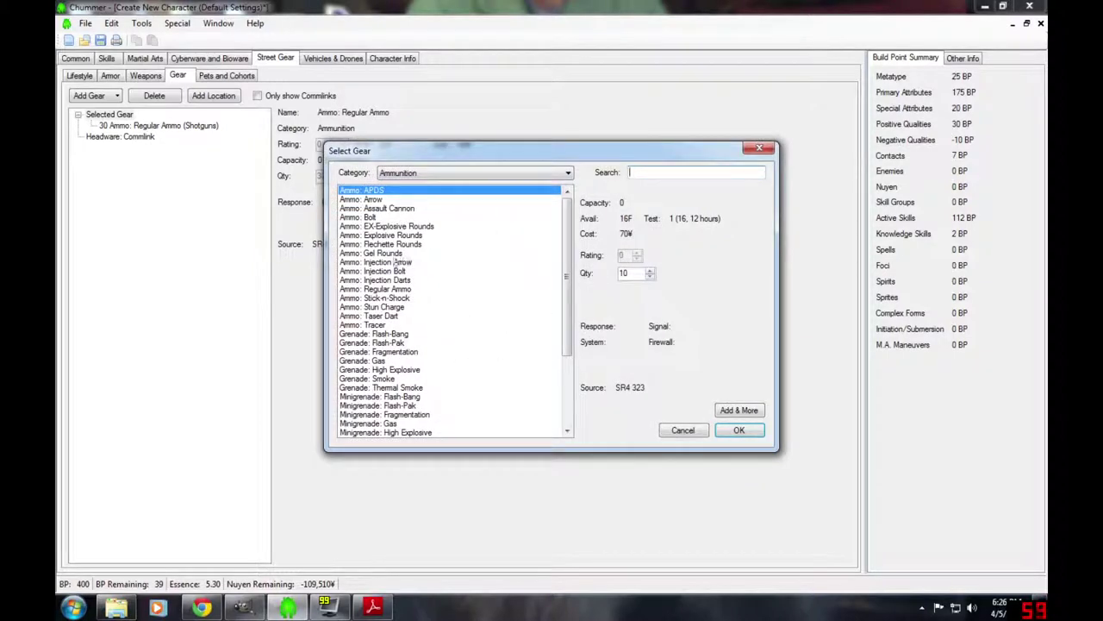
left_click(384, 289)
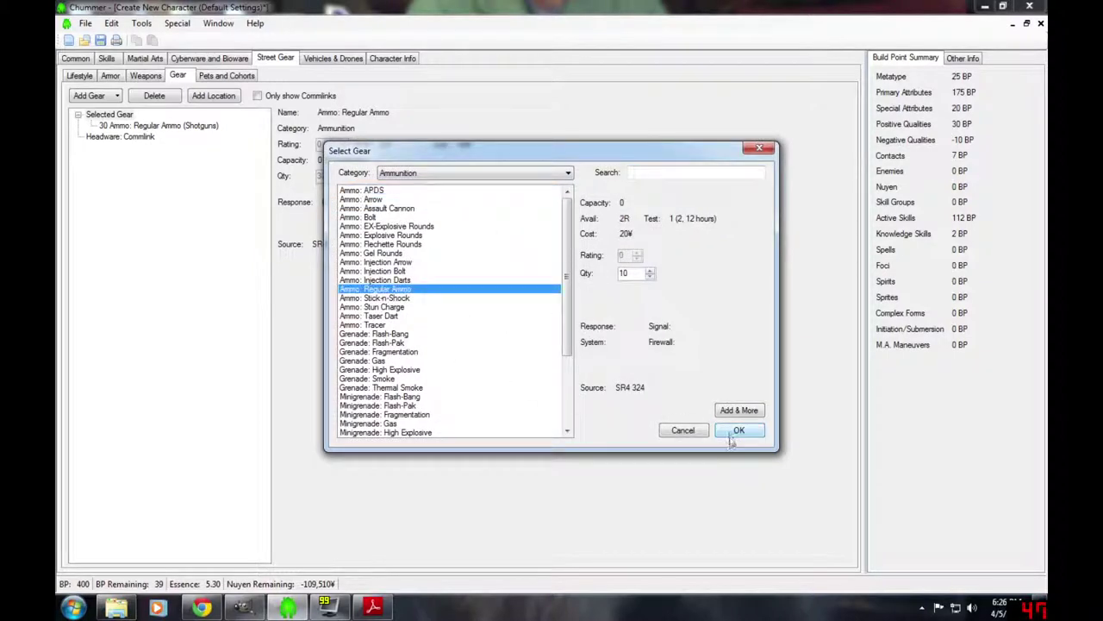
left_click(650, 272)
left_click(650, 275)
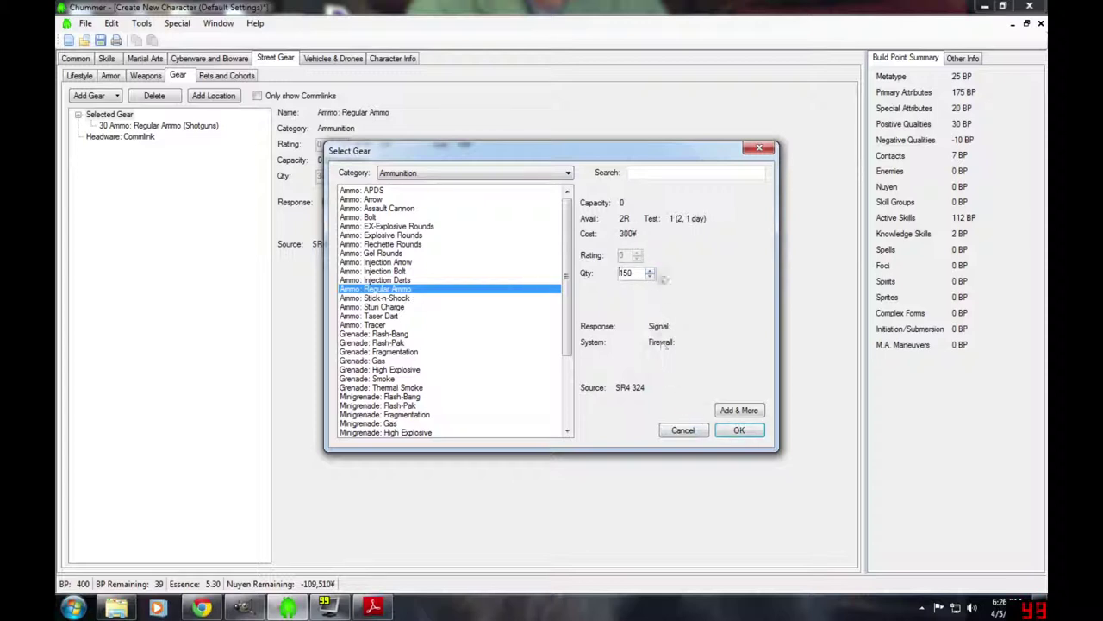
left_click(650, 271)
left_click(650, 271)
left_click(650, 271)
left_click(739, 431)
- Assign the 250 rounds of ammo to Light Machine Guns, then start adding cyberware
left_click(524, 318)
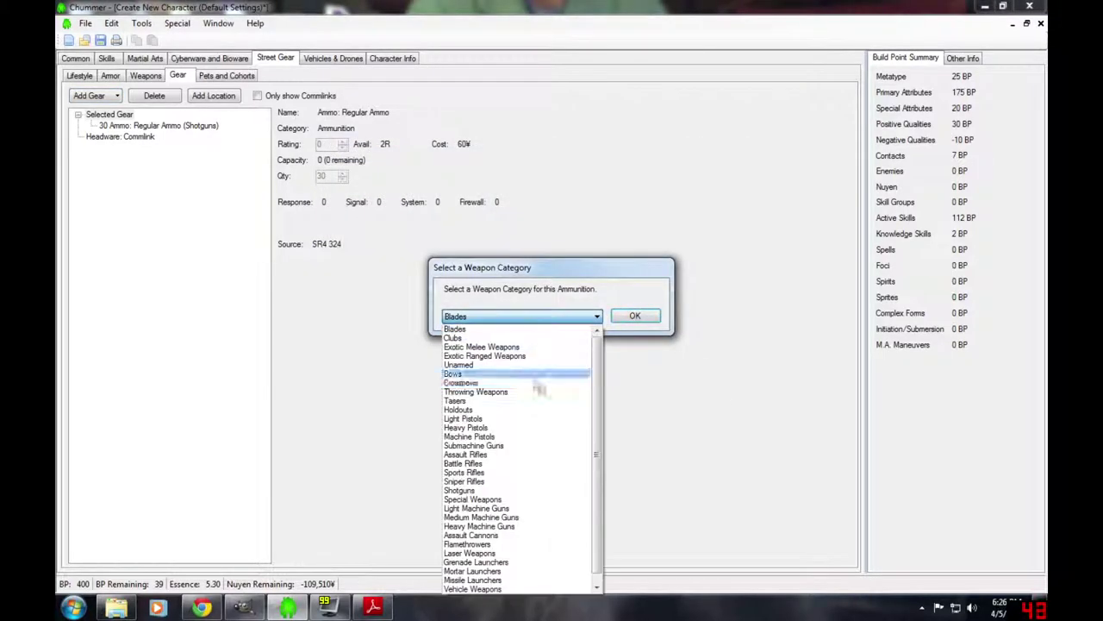
left_click(524, 508)
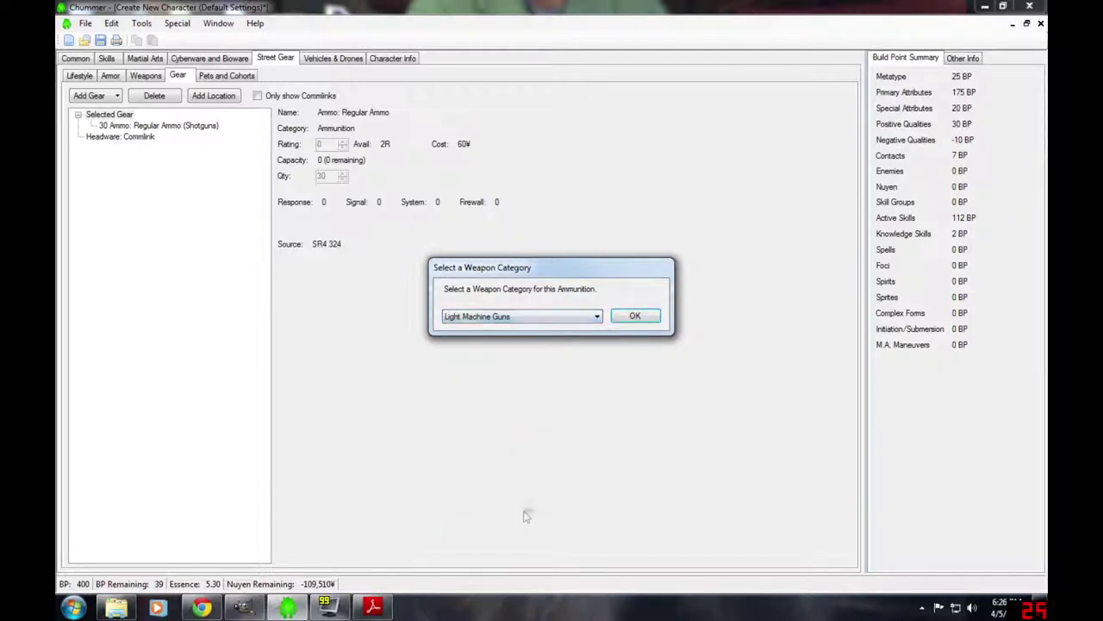
left_click(635, 317)
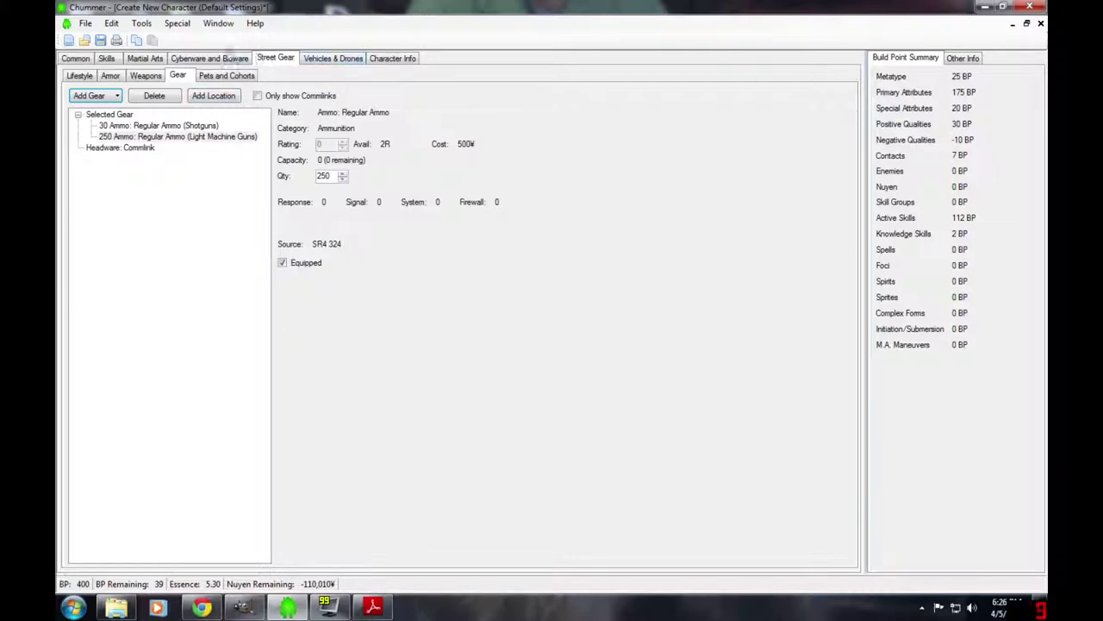
left_click(211, 58)
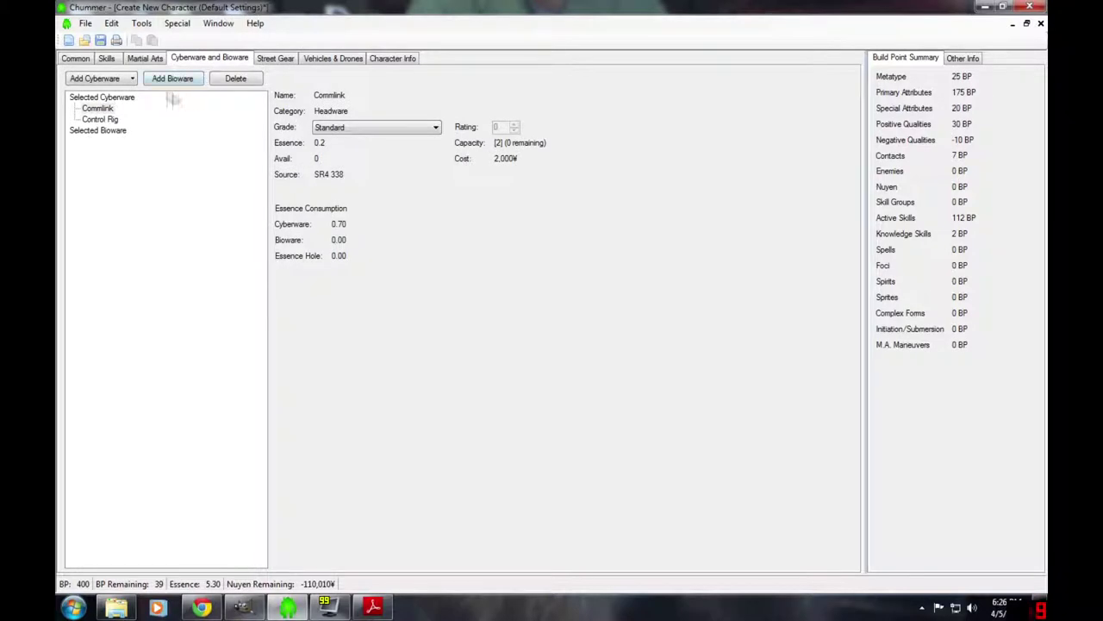
left_click(113, 82)
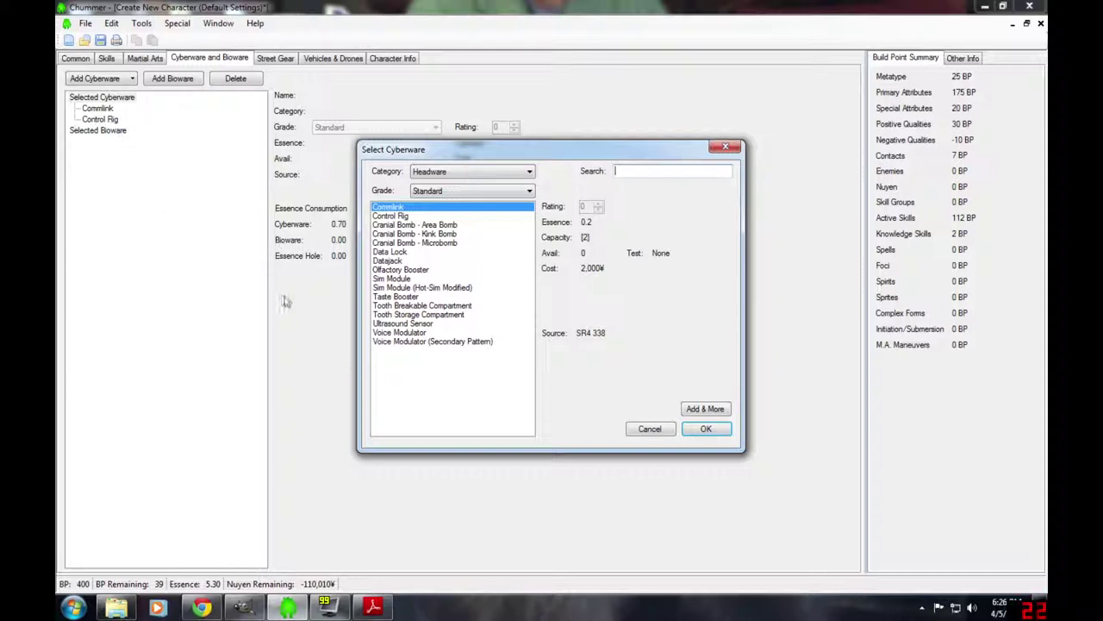
- Browse the Headware cyberware category, then bring the corebook PDF back up
left_click(475, 174)
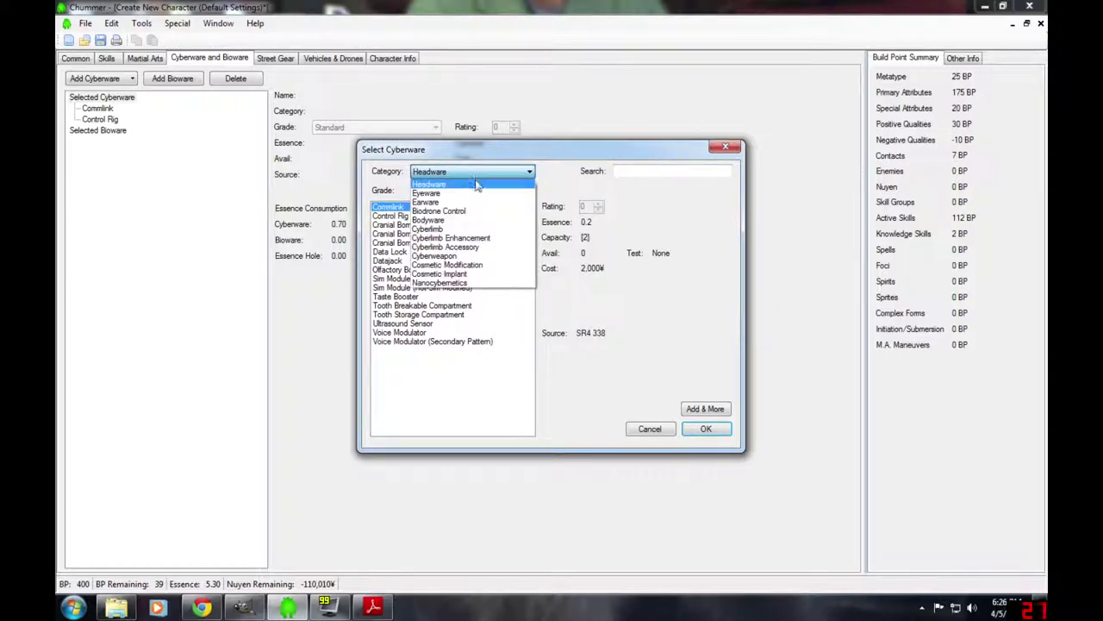
left_click(471, 184)
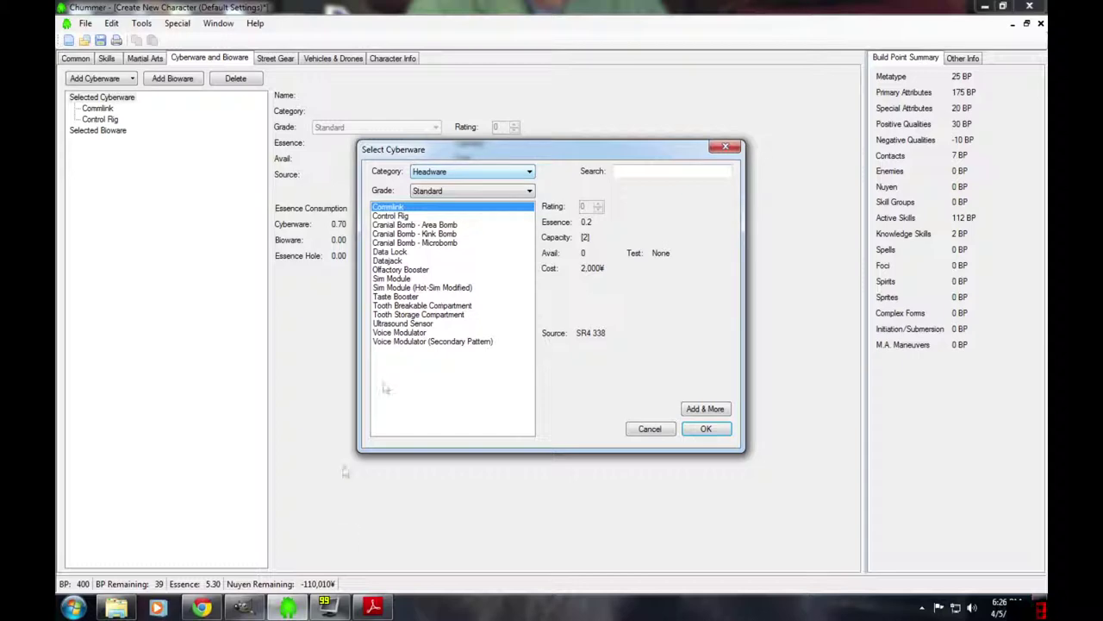
left_click(386, 610)
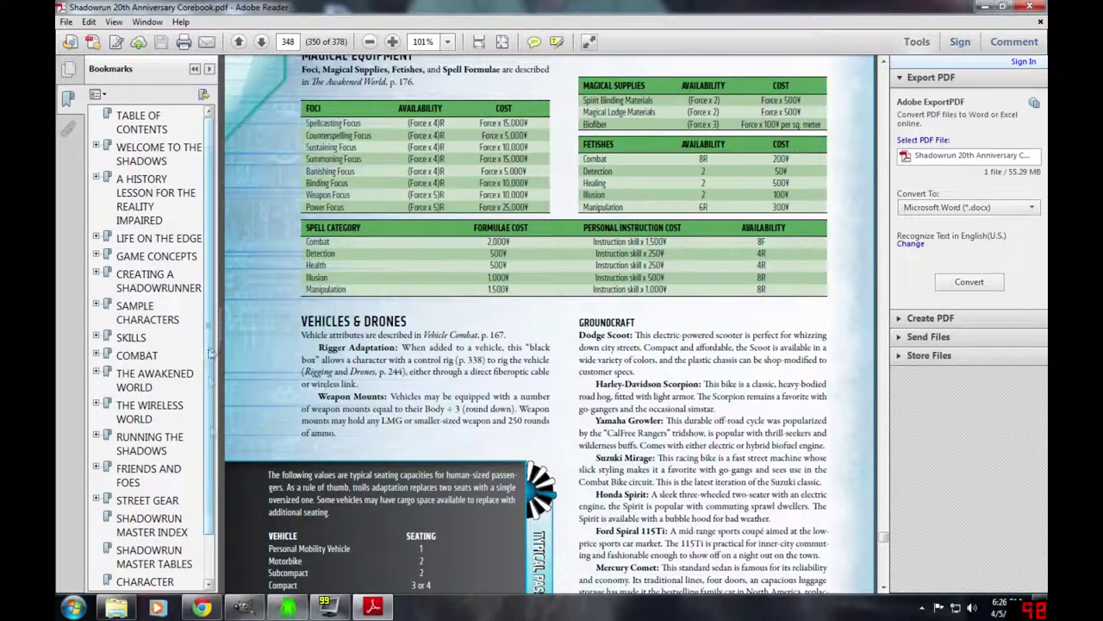
- Expand the Street Gear bookmarks and jump to Cyberware and Bioware Grades
scroll(182, 431, "down", 3)
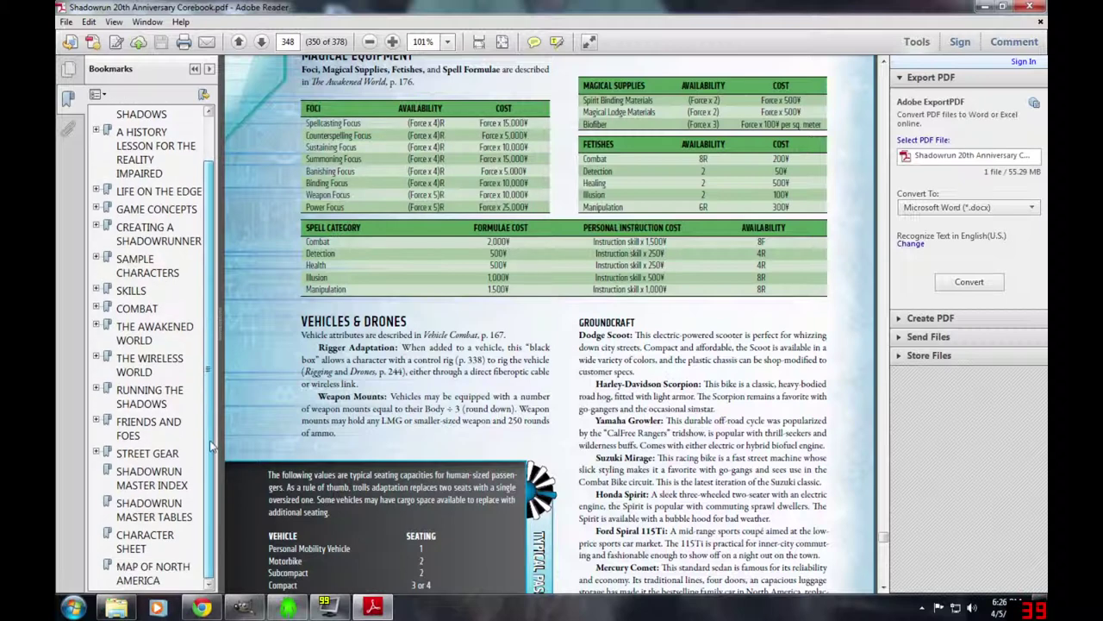
left_click(96, 452)
scroll(190, 461, "down", 8)
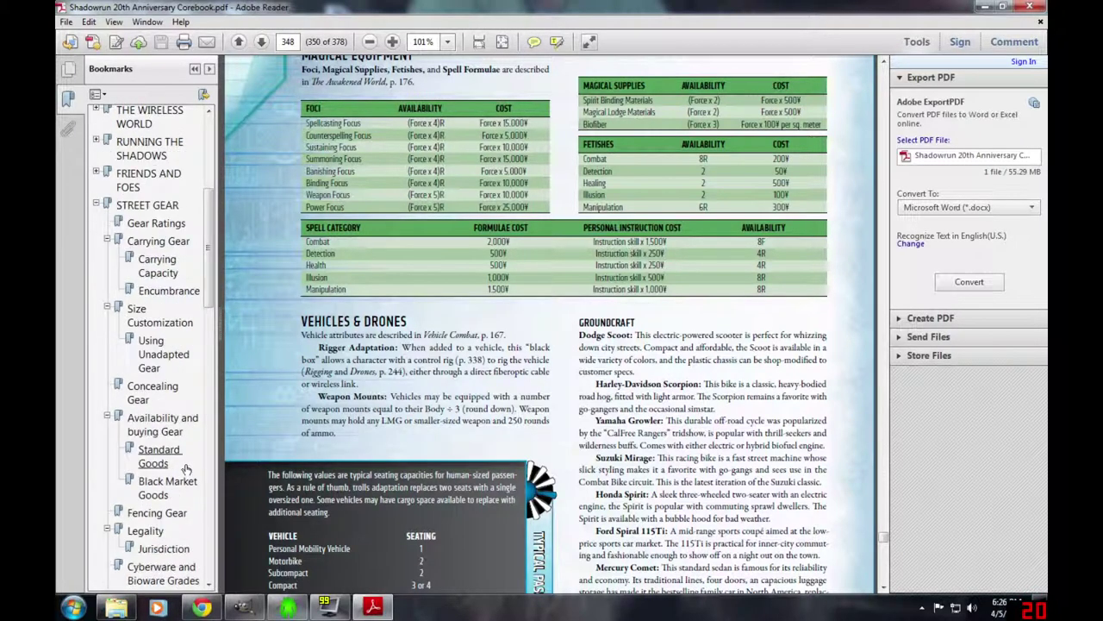
scroll(182, 465, "down", 4)
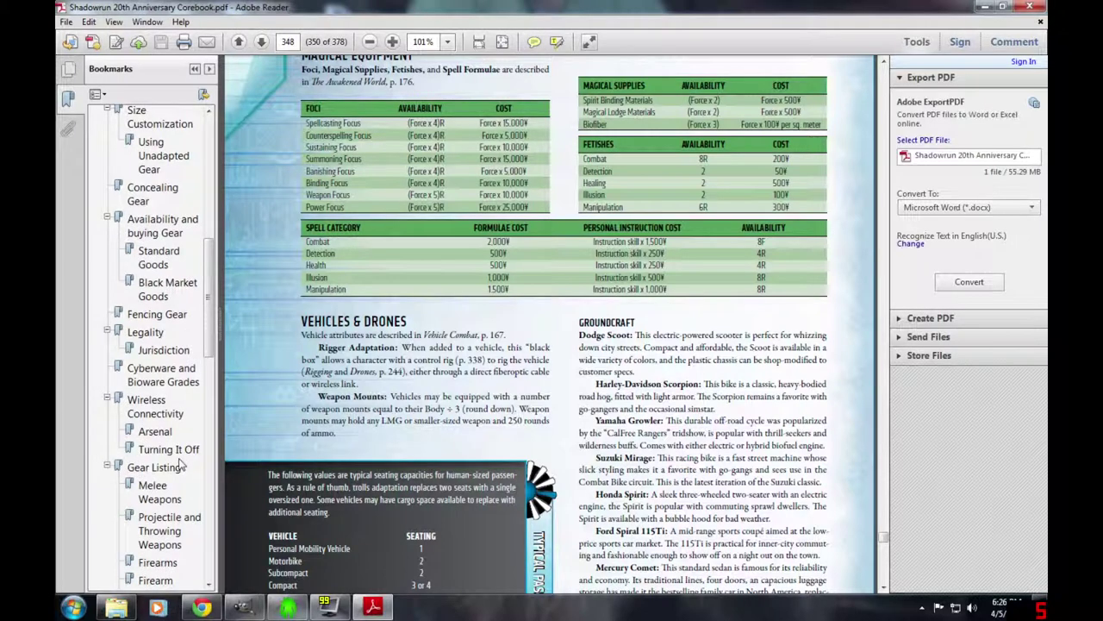
scroll(168, 463, "down", 9)
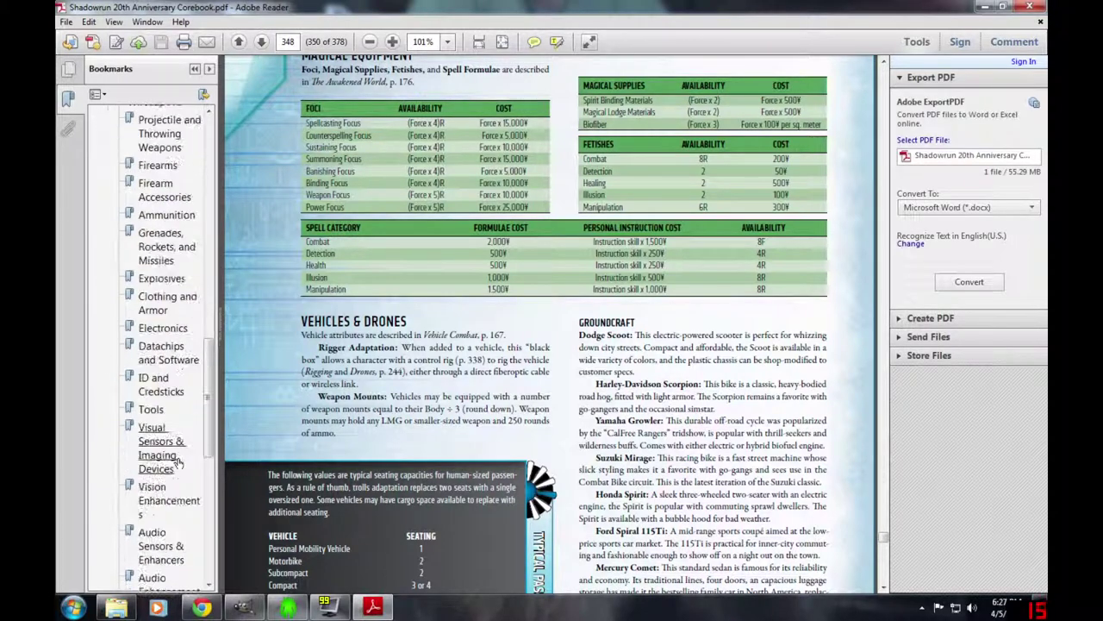
scroll(179, 463, "down", 4)
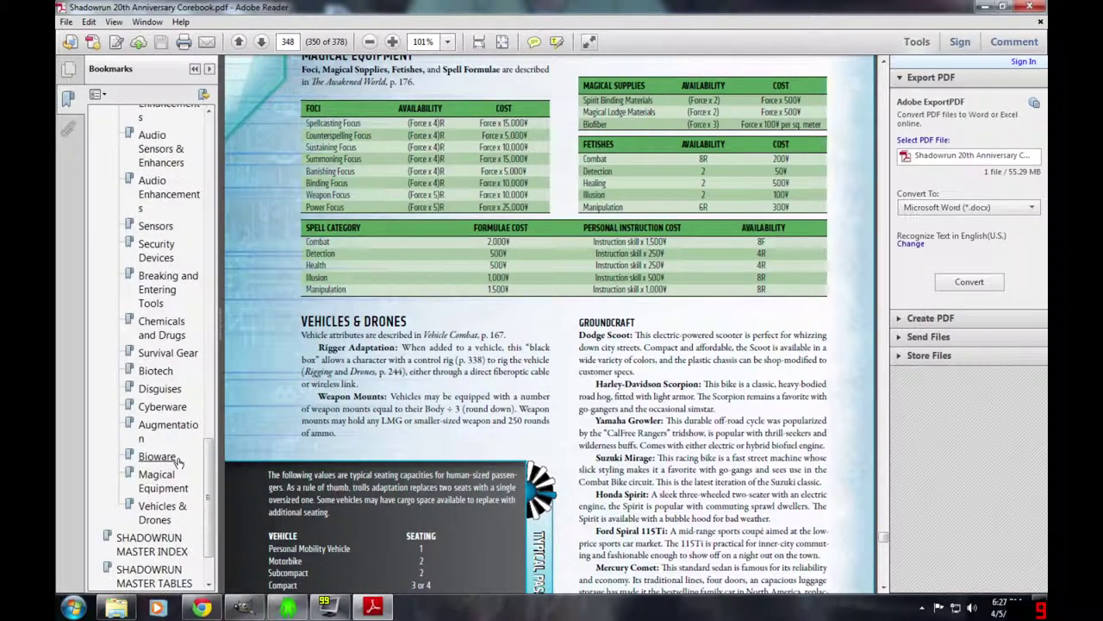
scroll(179, 463, "up", 7)
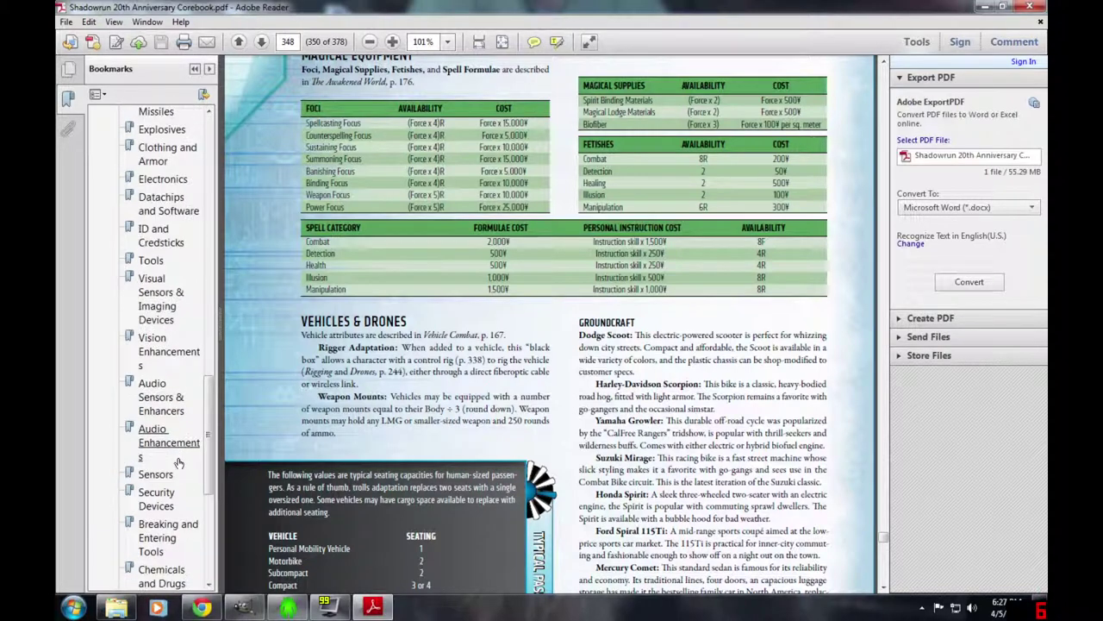
scroll(178, 463, "up", 2)
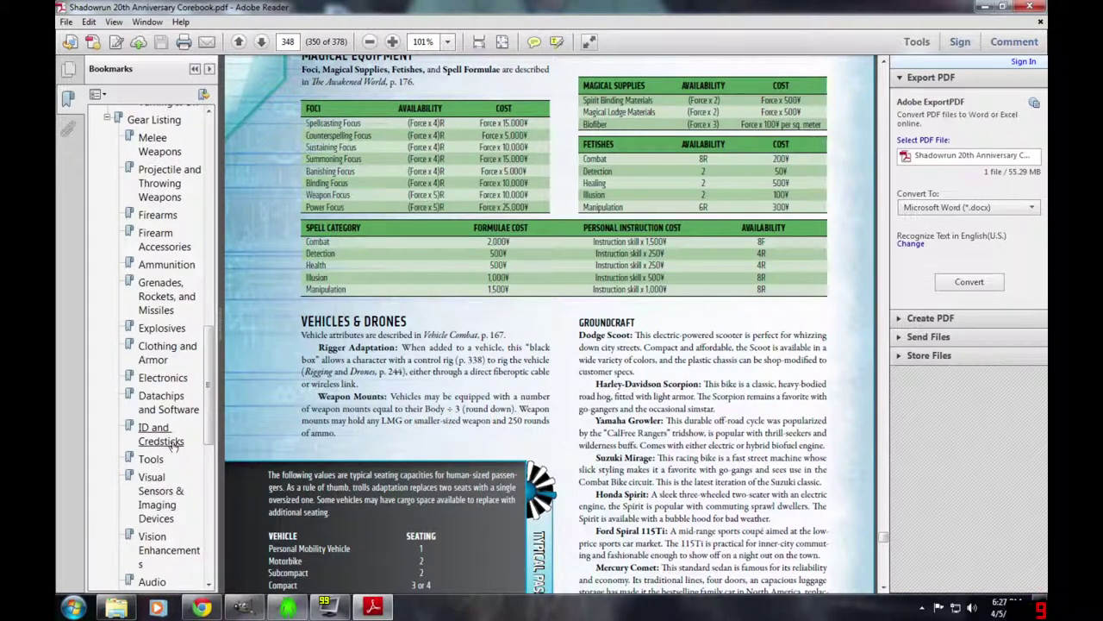
scroll(173, 444, "up", 4)
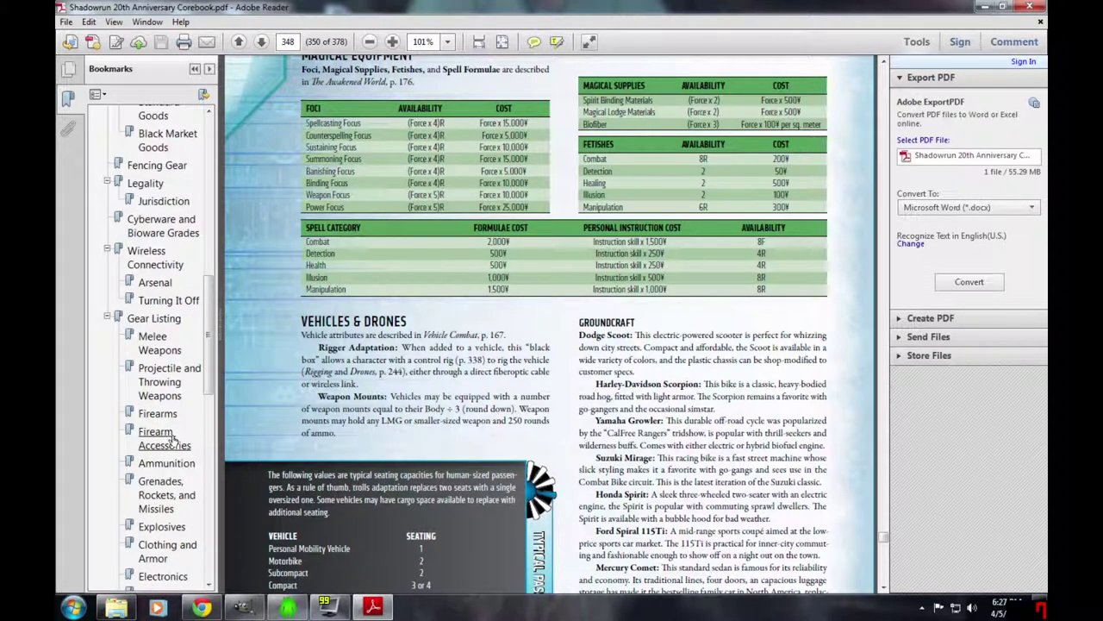
scroll(172, 436, "up", 1)
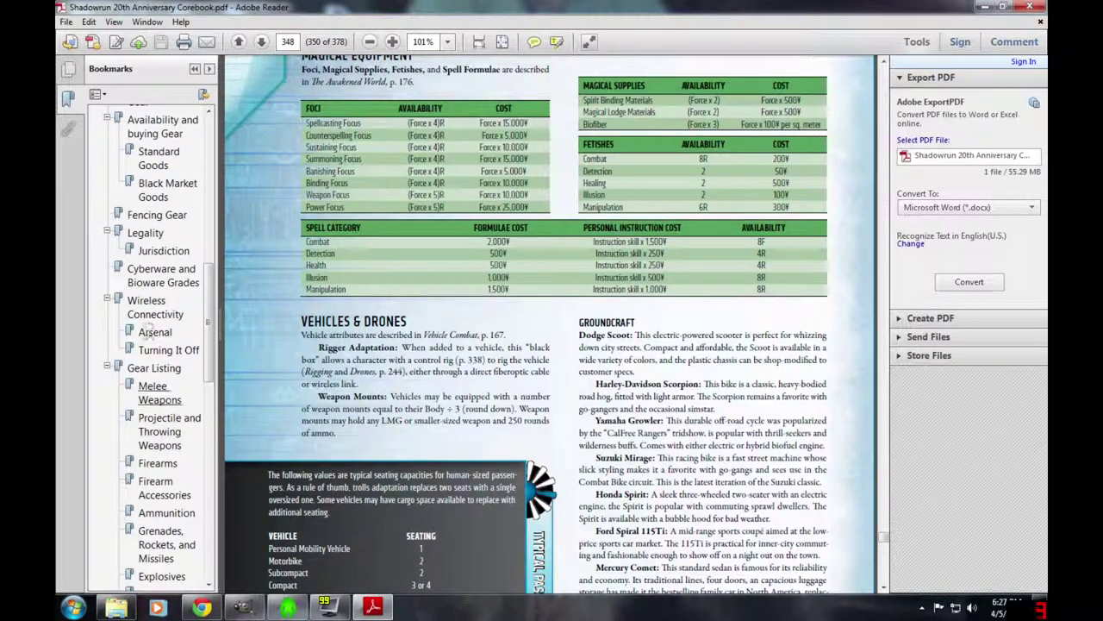
left_click(163, 275)
- Jump to the rulebook's Cyberware section, briefly checking Chummer
scroll(184, 437, "down", 2)
scroll(183, 437, "down", 18)
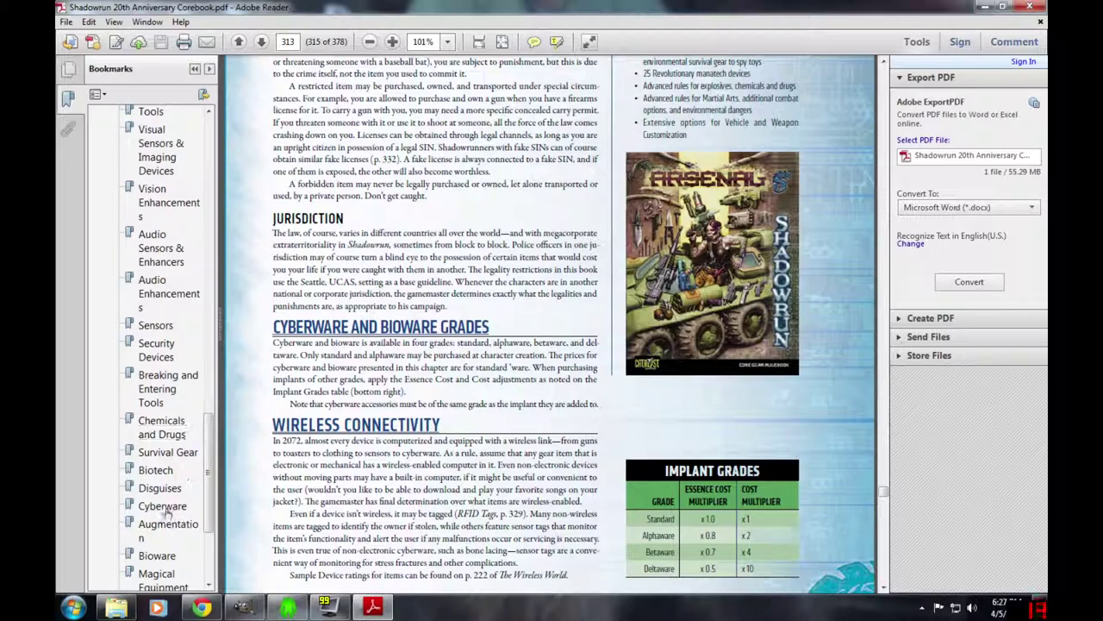
left_click(168, 509)
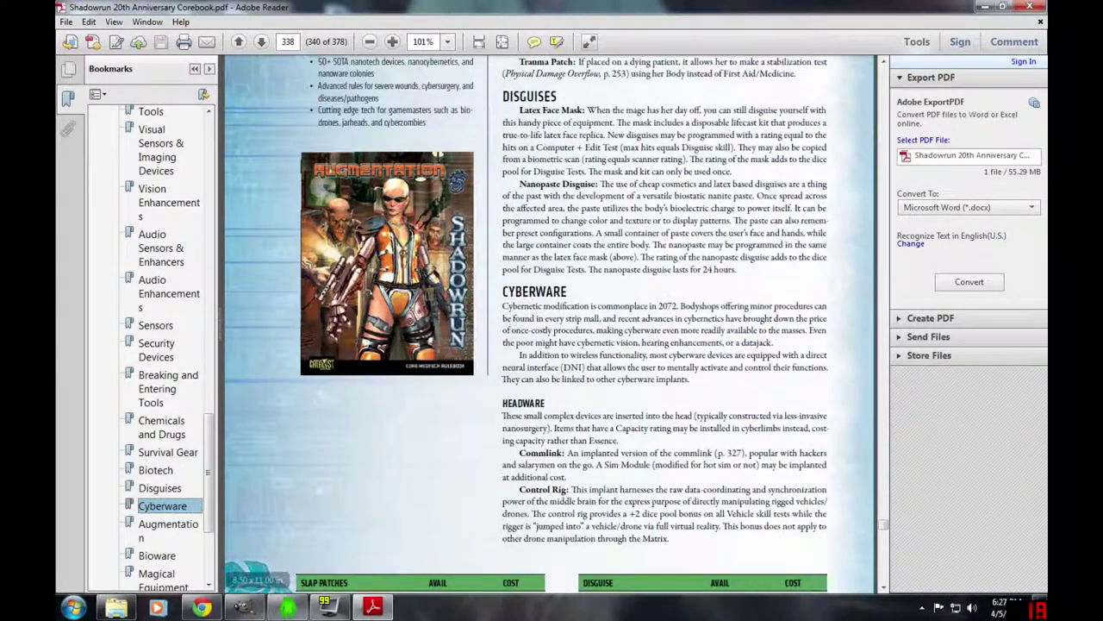
scroll(291, 511, "down", 1)
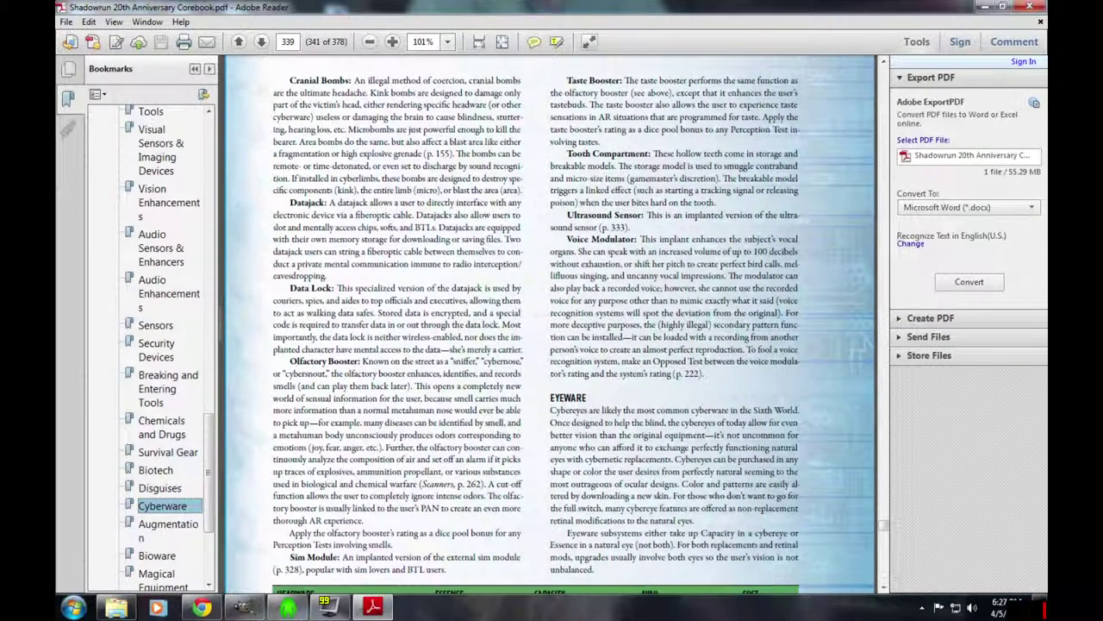
left_click(293, 609)
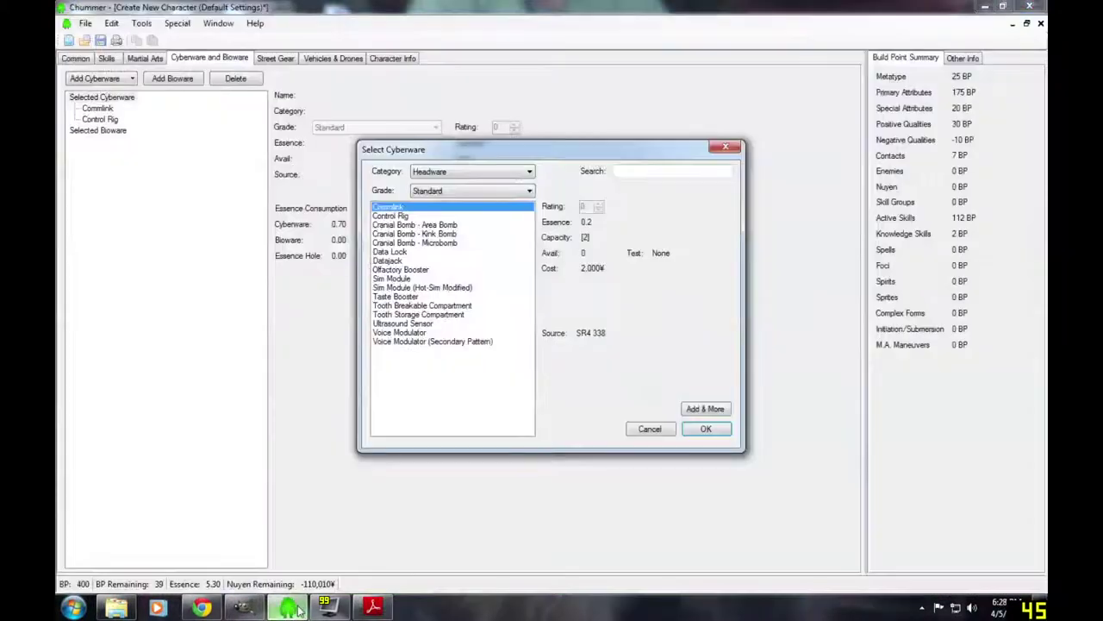
left_click(370, 609)
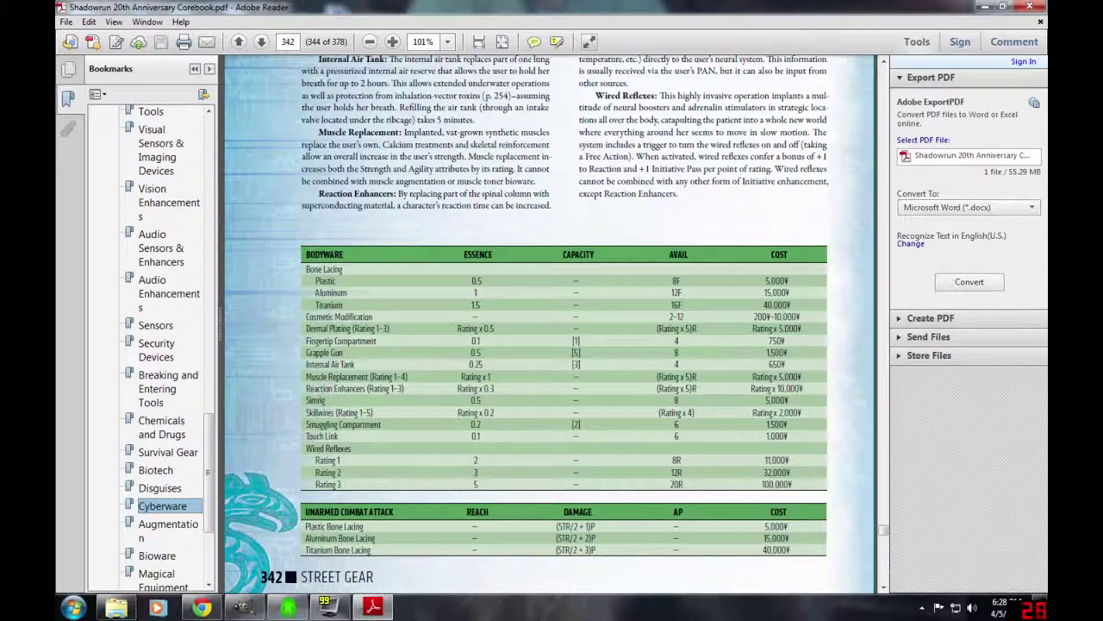
- Select the Reaction Enhancers entry in page 342's bodyware table
scroll(551, 327, "up", 1)
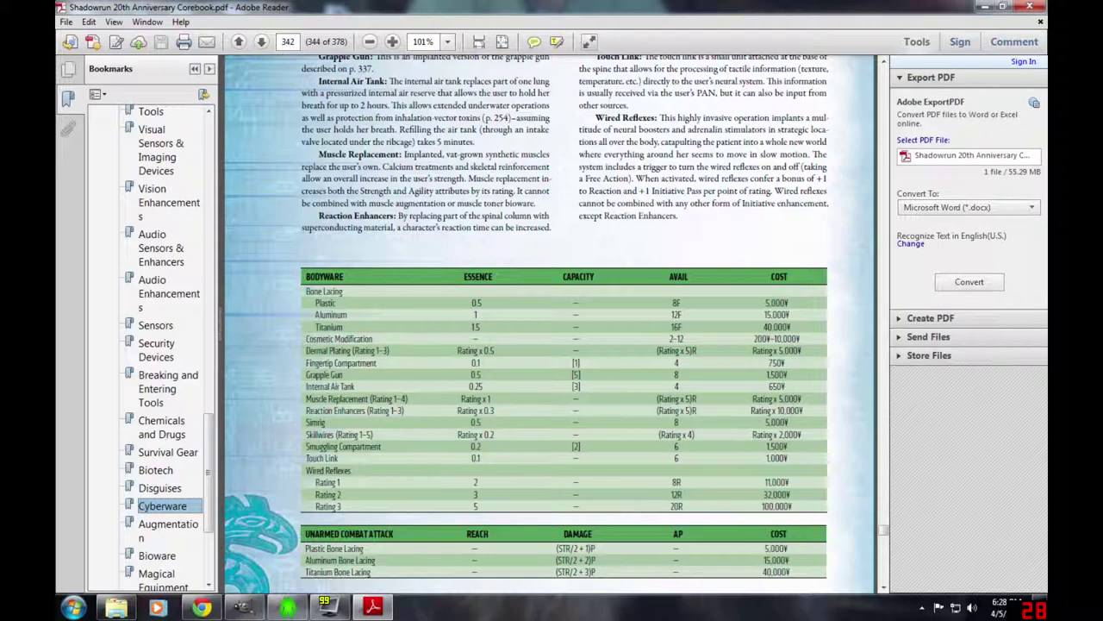
left_click_drag(312, 202, 543, 231)
scroll(543, 231, "up", 3)
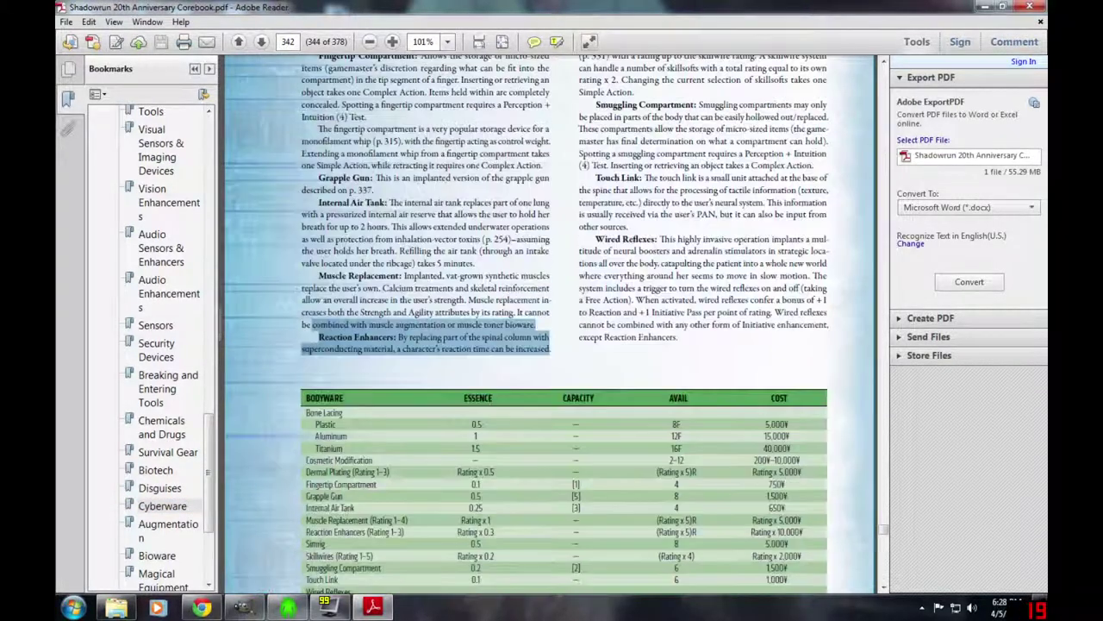
scroll(551, 328, "up", 4)
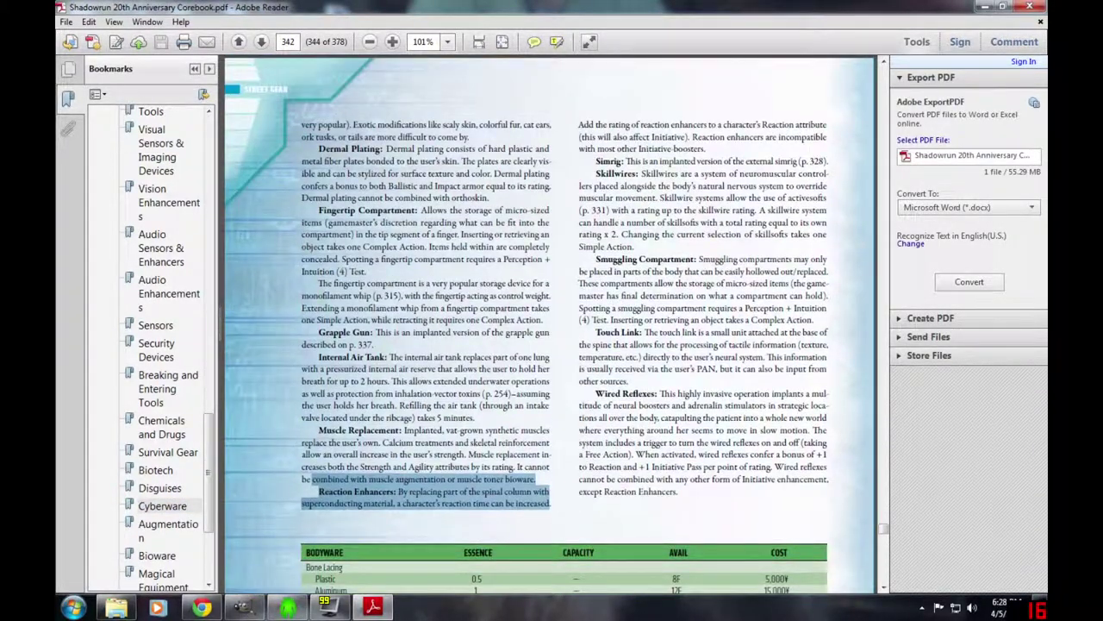
left_click_drag(579, 124, 763, 136)
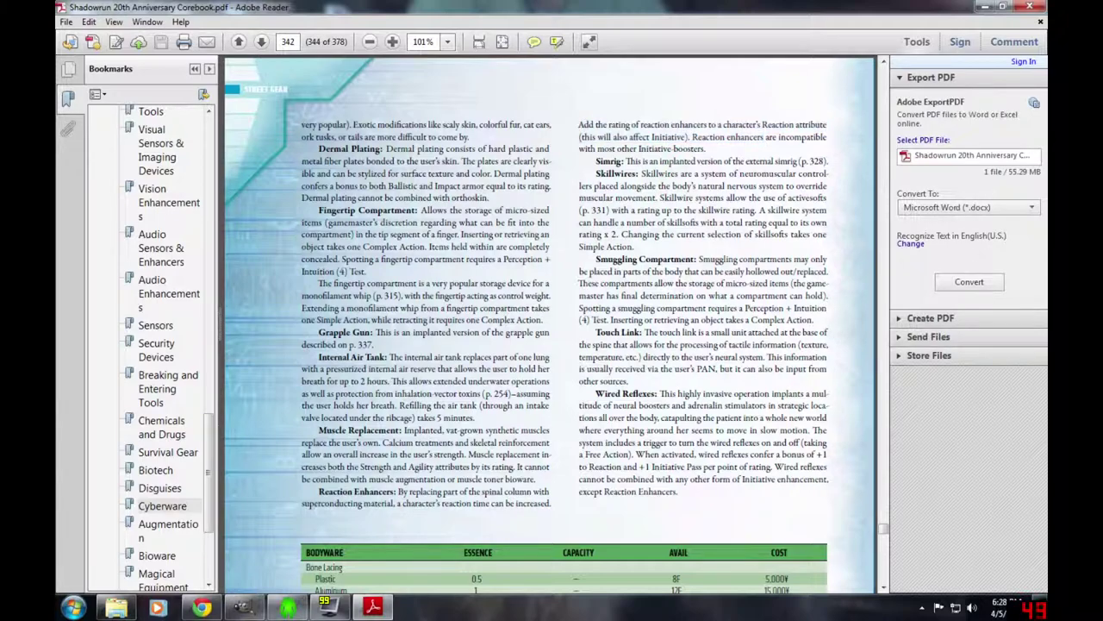
scroll(551, 328, "down", 3)
scroll(552, 328, "down", 4)
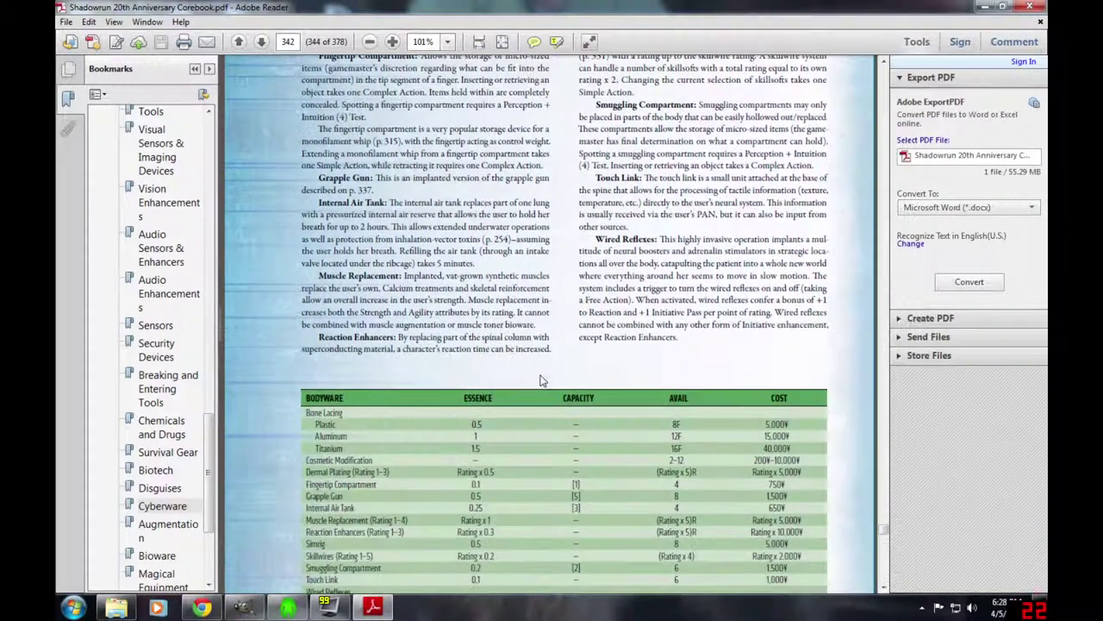
left_click(289, 608)
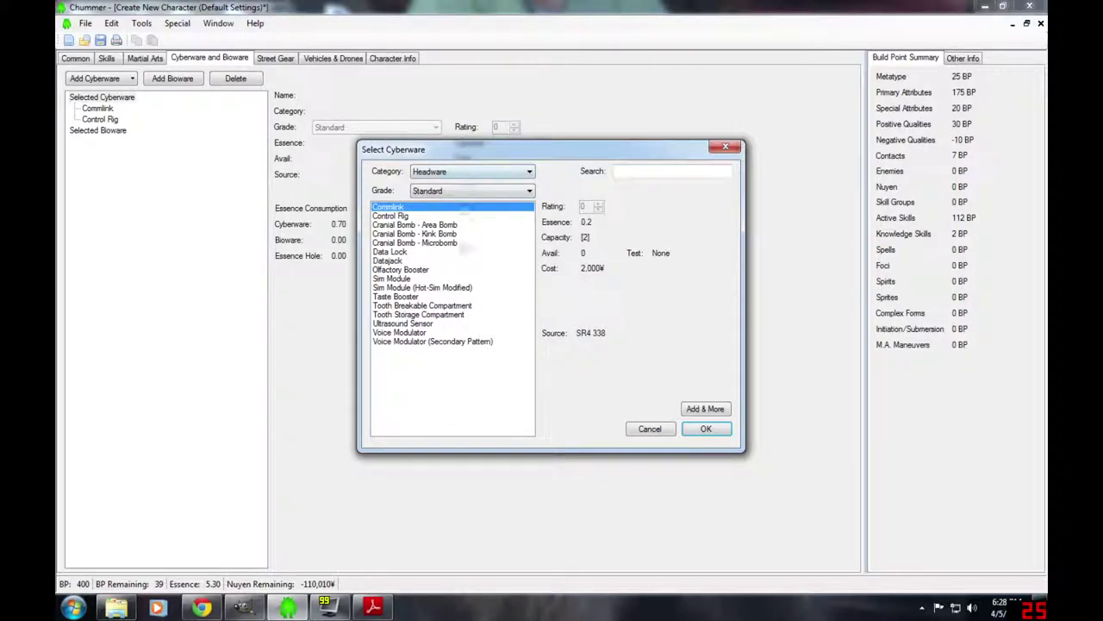
left_click(362, 609)
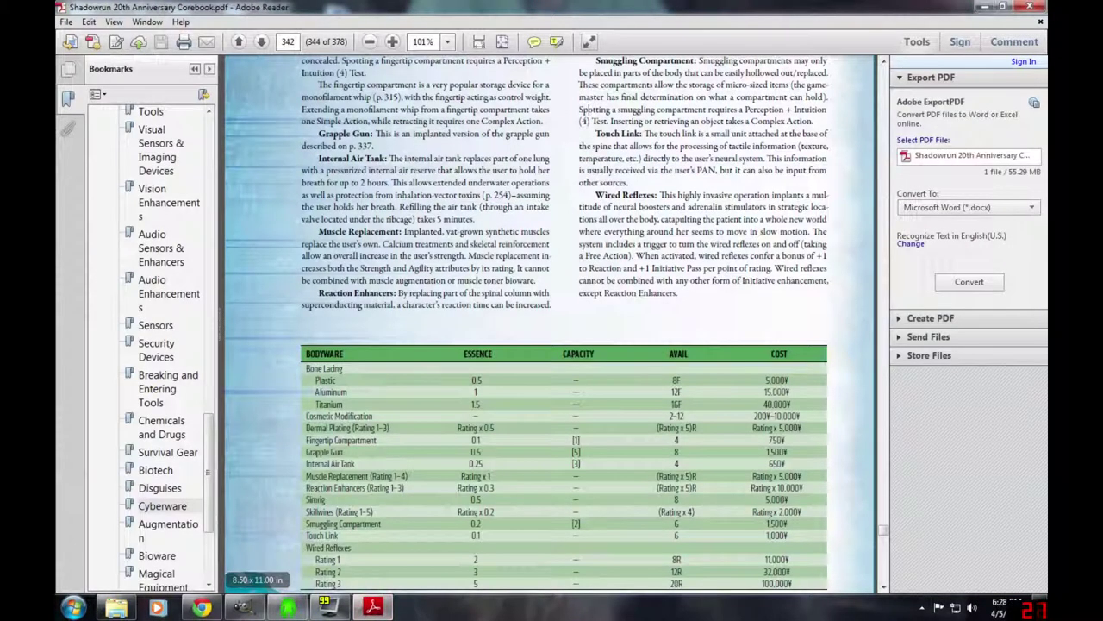
- Fit Bodyware Reaction Enhancers at Rating 2, dropping Essence to 4.70
left_click(287, 609)
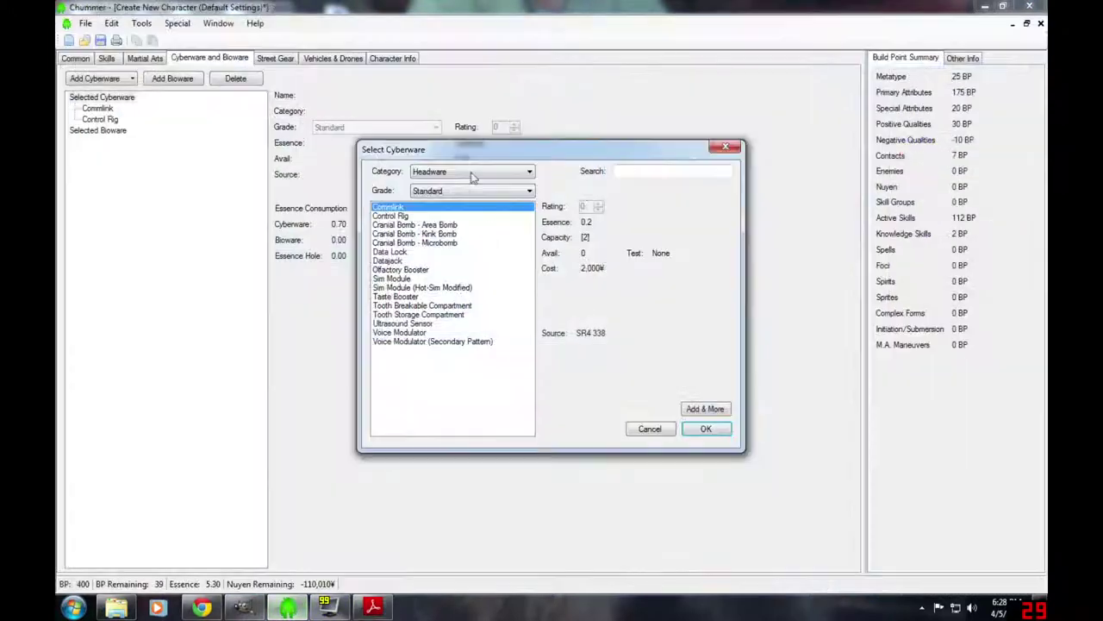
left_click(476, 168)
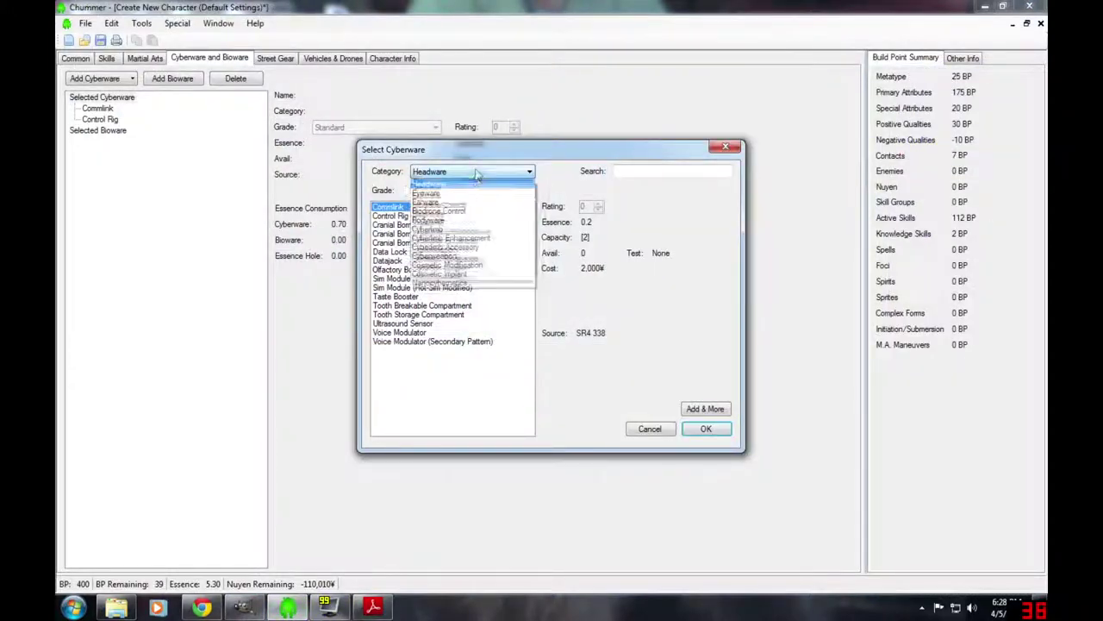
left_click(447, 221)
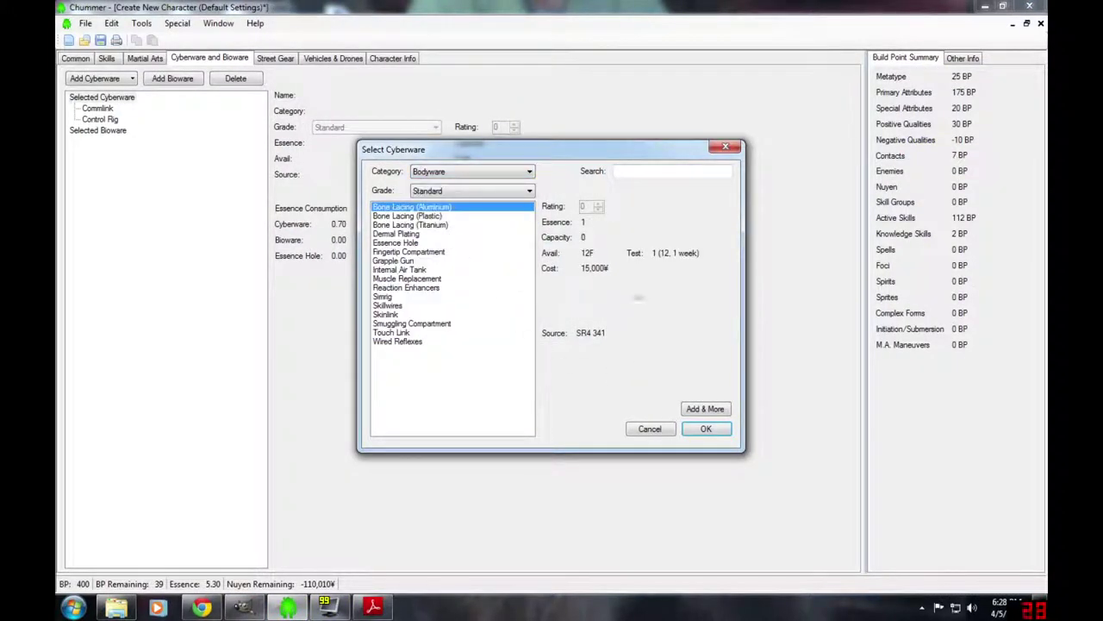
left_click(384, 288)
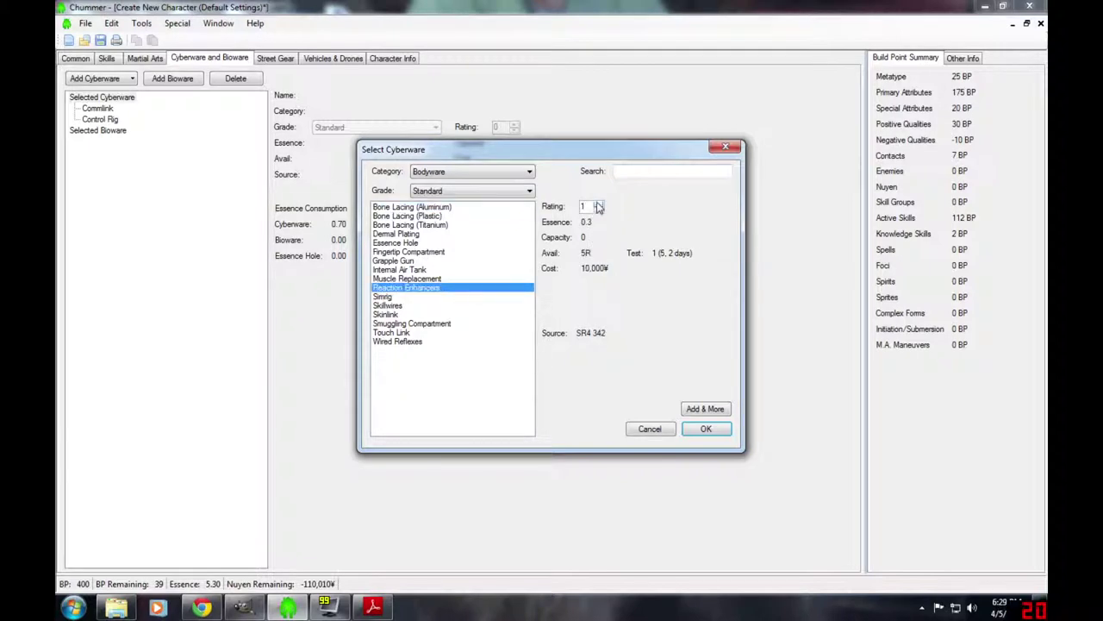
left_click(598, 205)
left_click(598, 205)
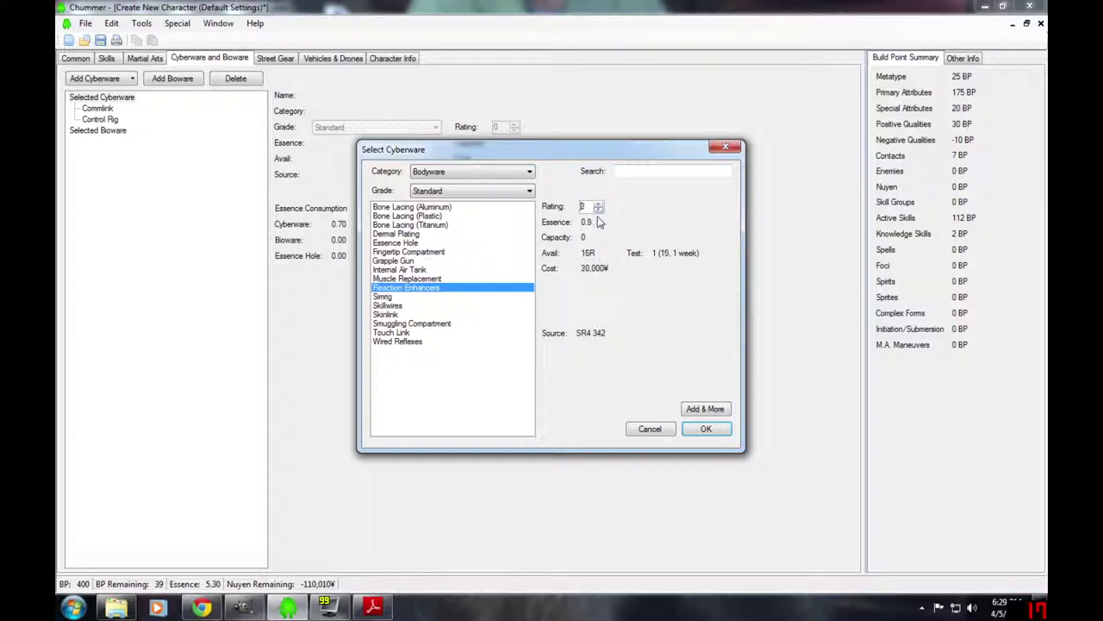
key("Down")
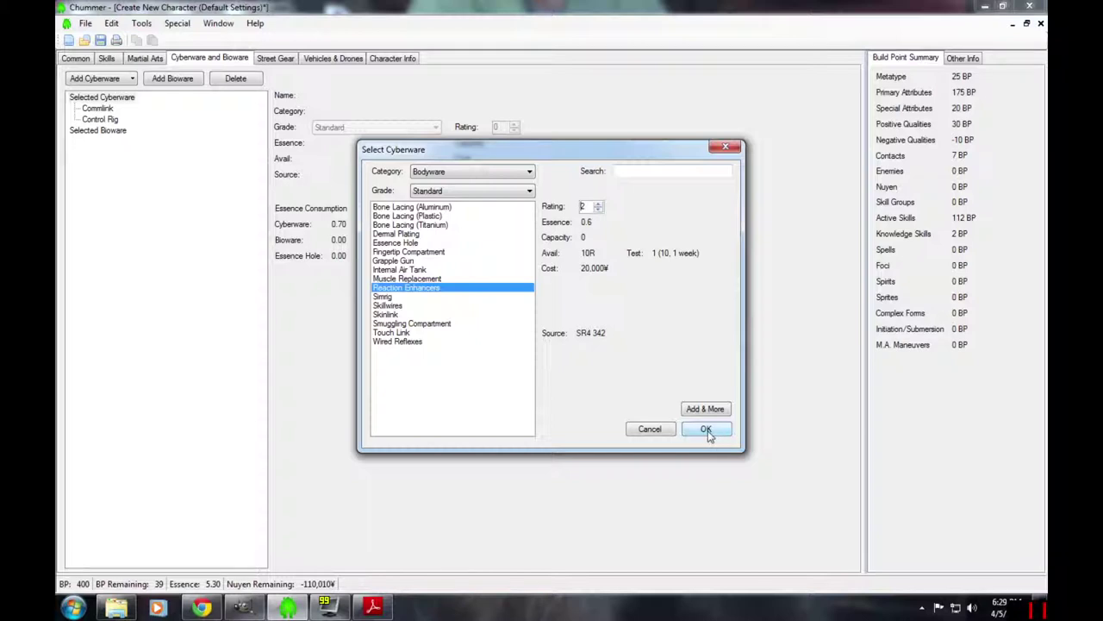
left_click(707, 430)
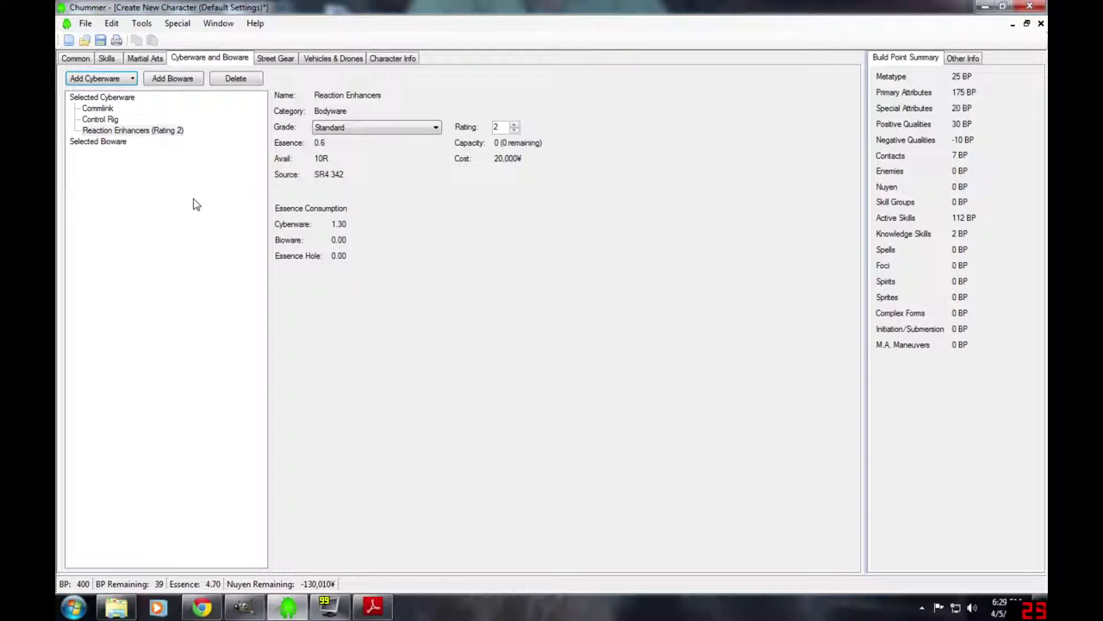
- Add a Synthetic Full Arm cyberlimb on the right side
left_click(96, 78)
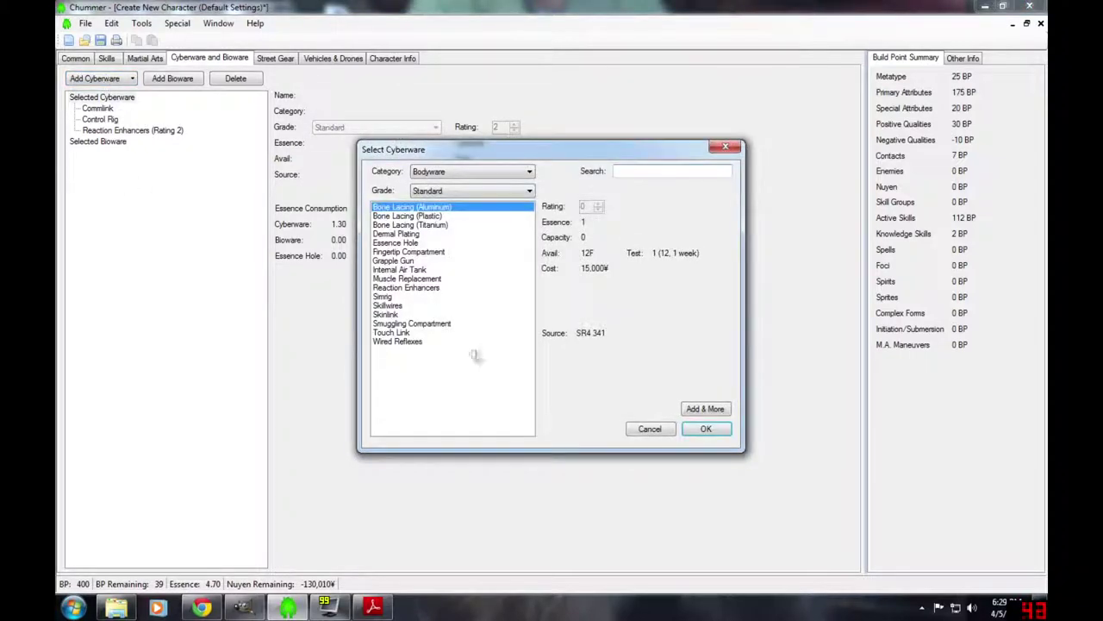
left_click(462, 175)
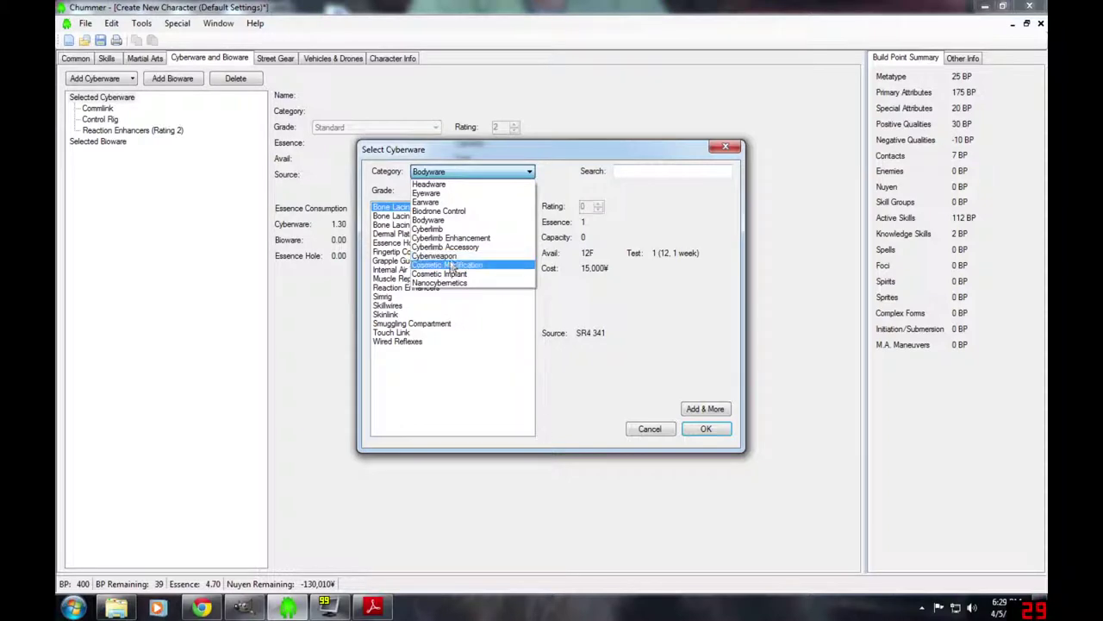
left_click(428, 229)
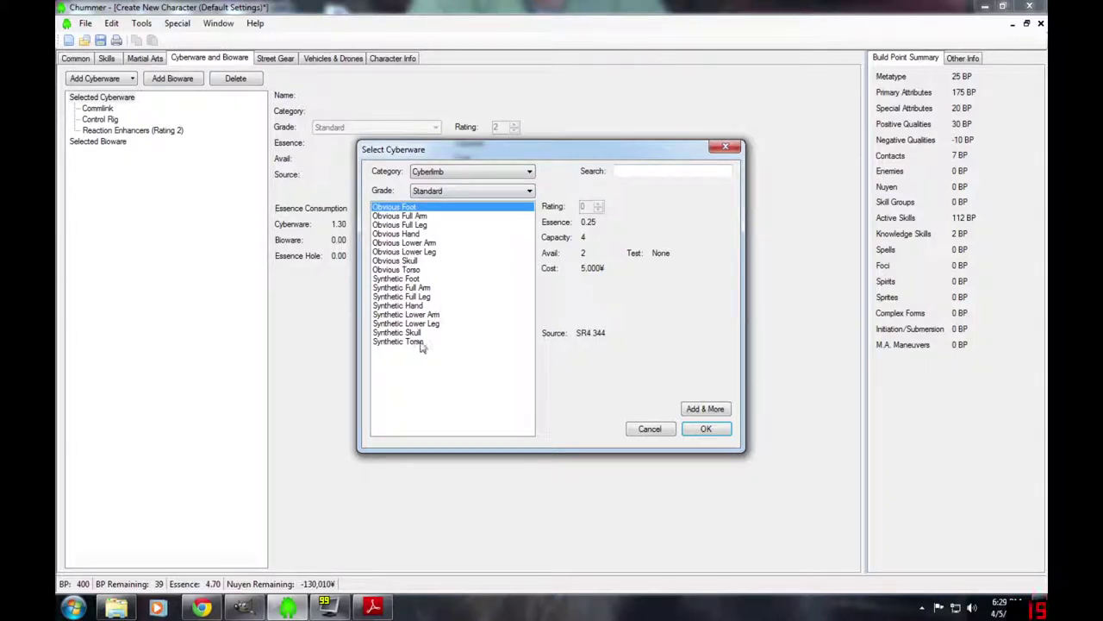
left_click(409, 288)
left_click(702, 431)
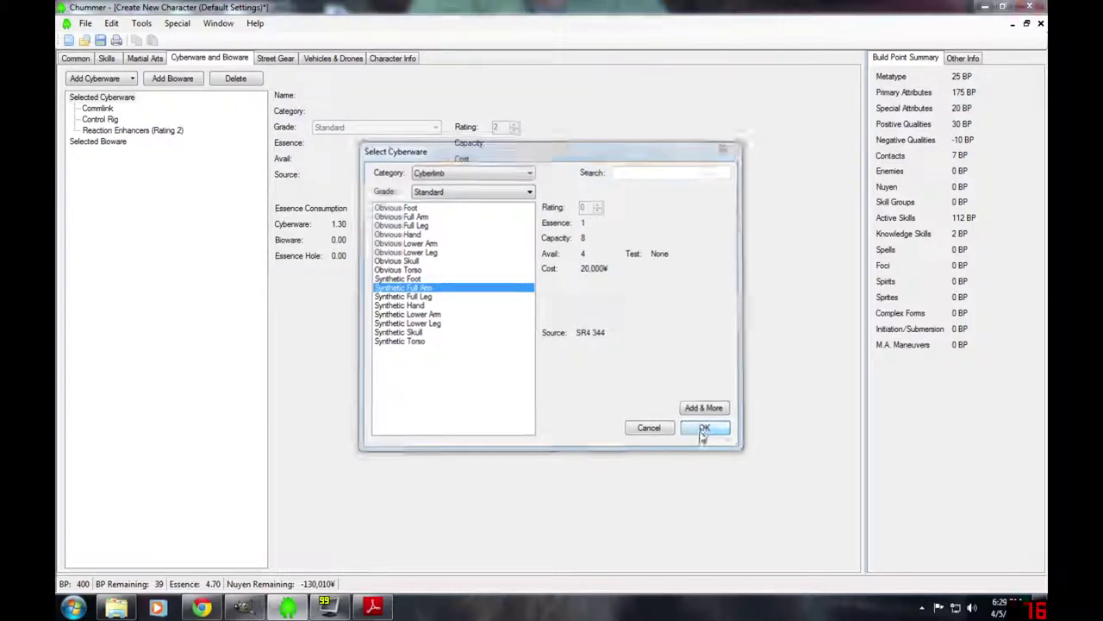
left_click(553, 318)
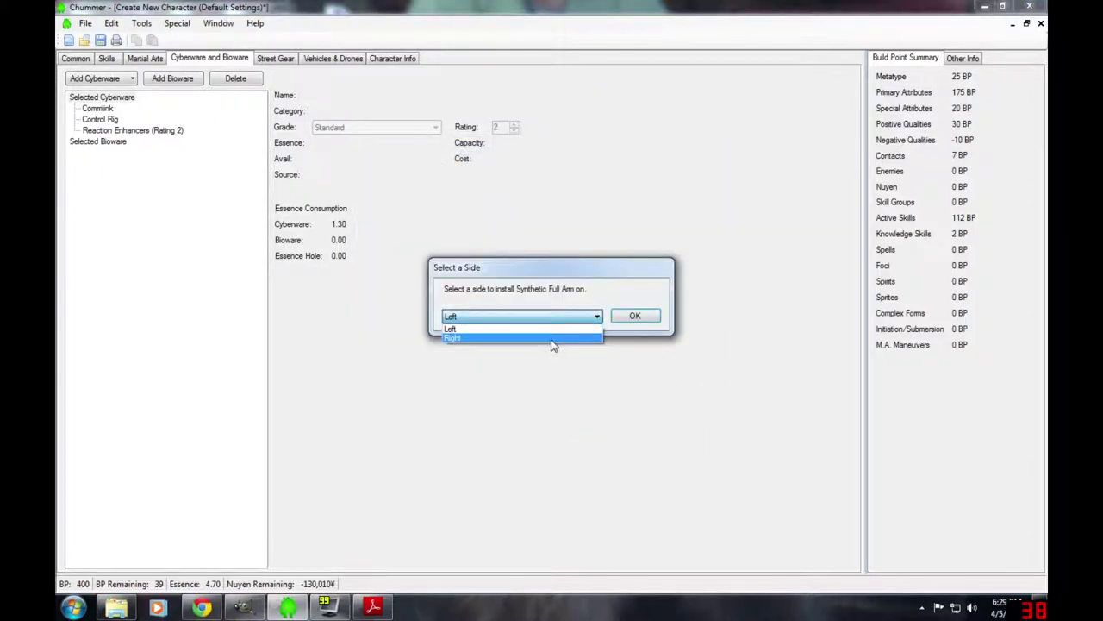
left_click(552, 339)
left_click(634, 317)
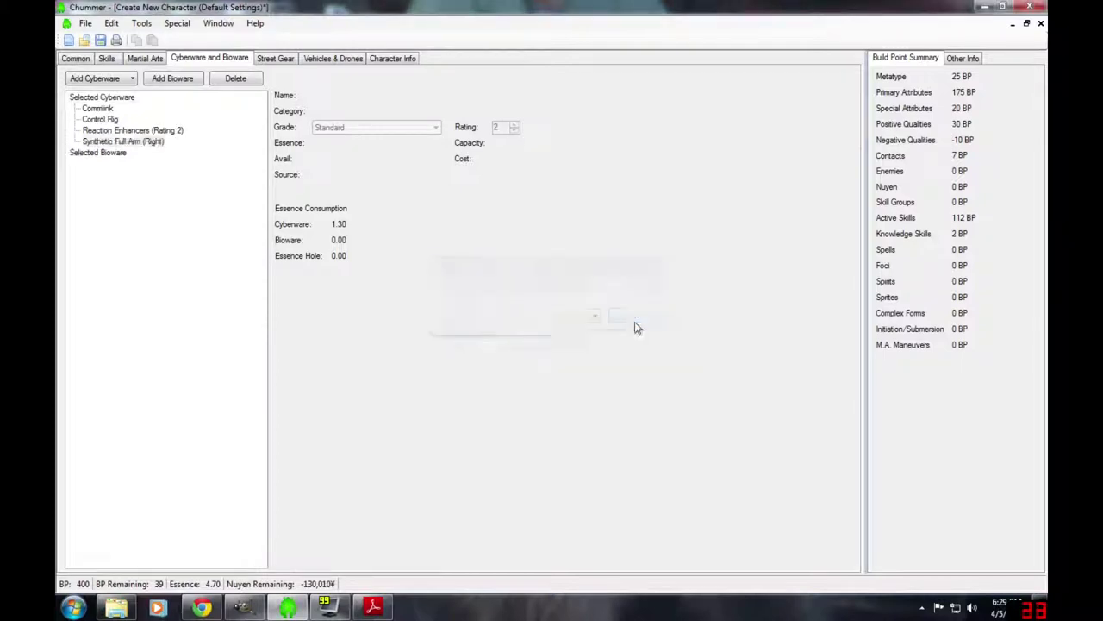
left_click(129, 143)
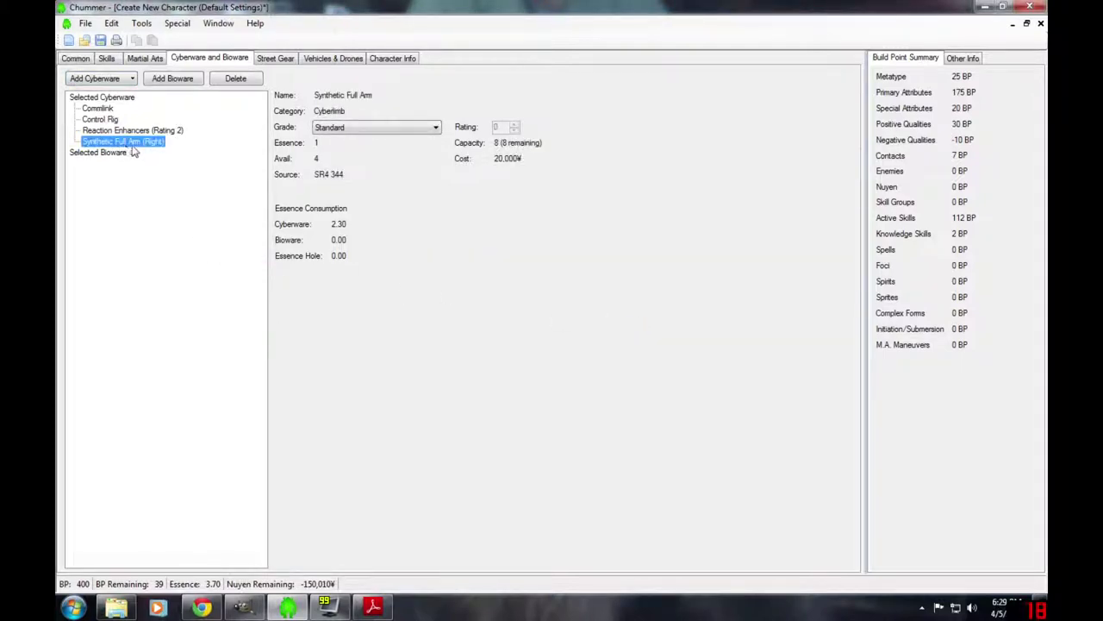
- Plug a Shock Hand cyberweapon into the right synthetic arm, bringing Essence to 3.70
left_click(131, 79)
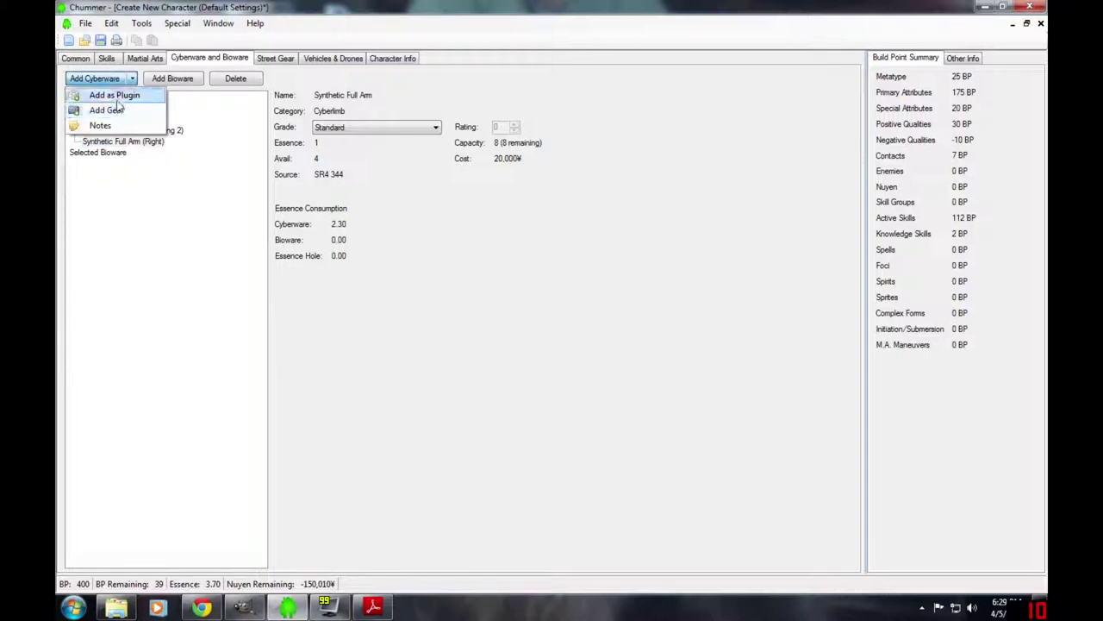
left_click(118, 98)
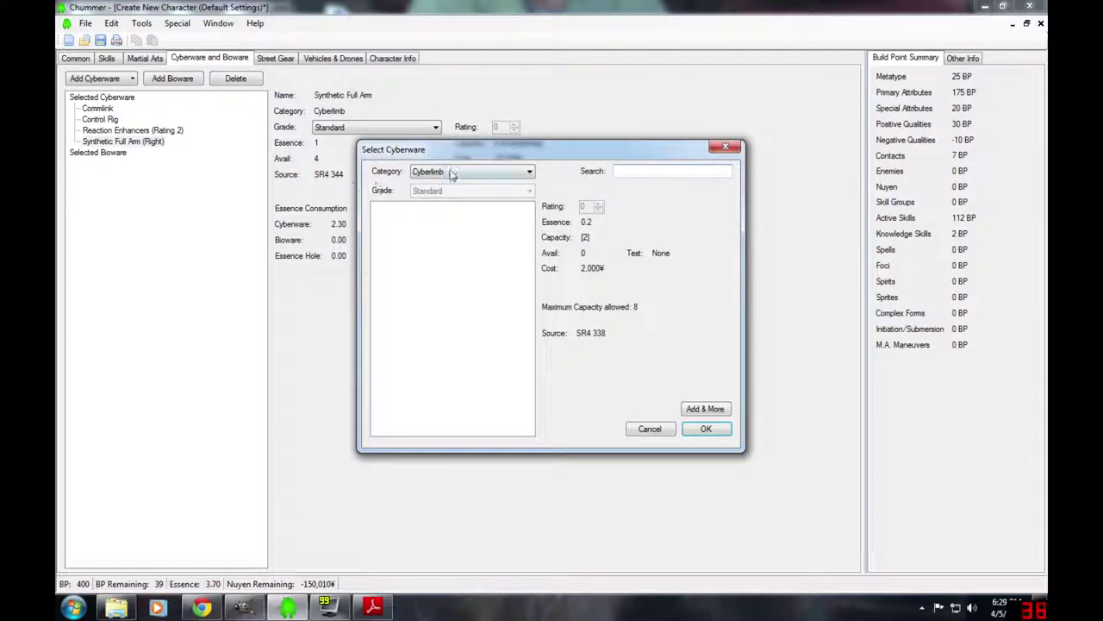
left_click(453, 172)
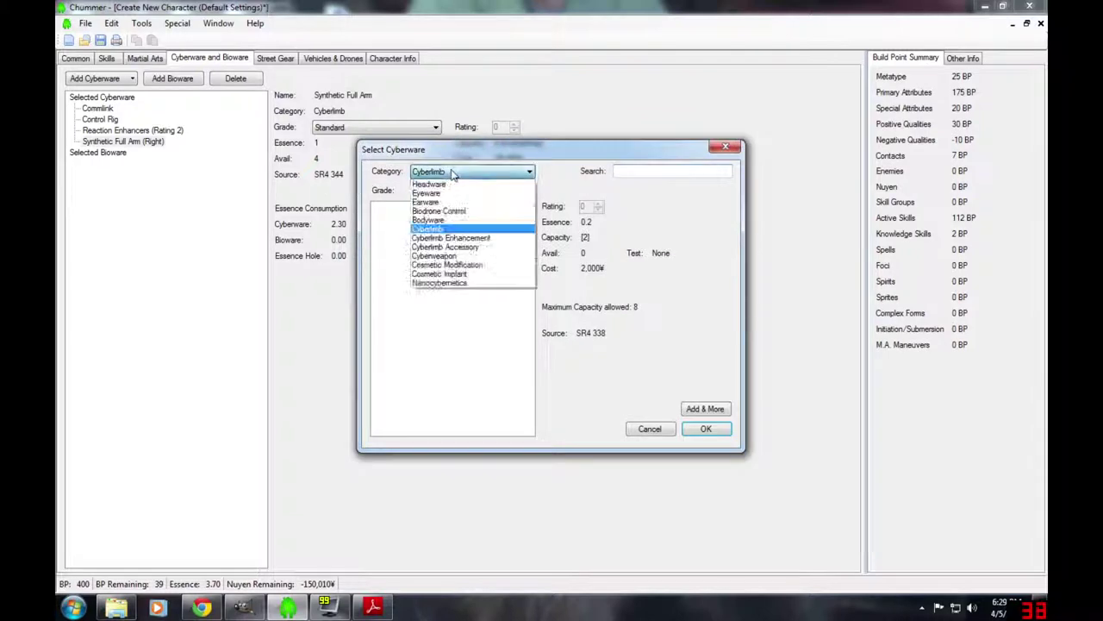
left_click(450, 258)
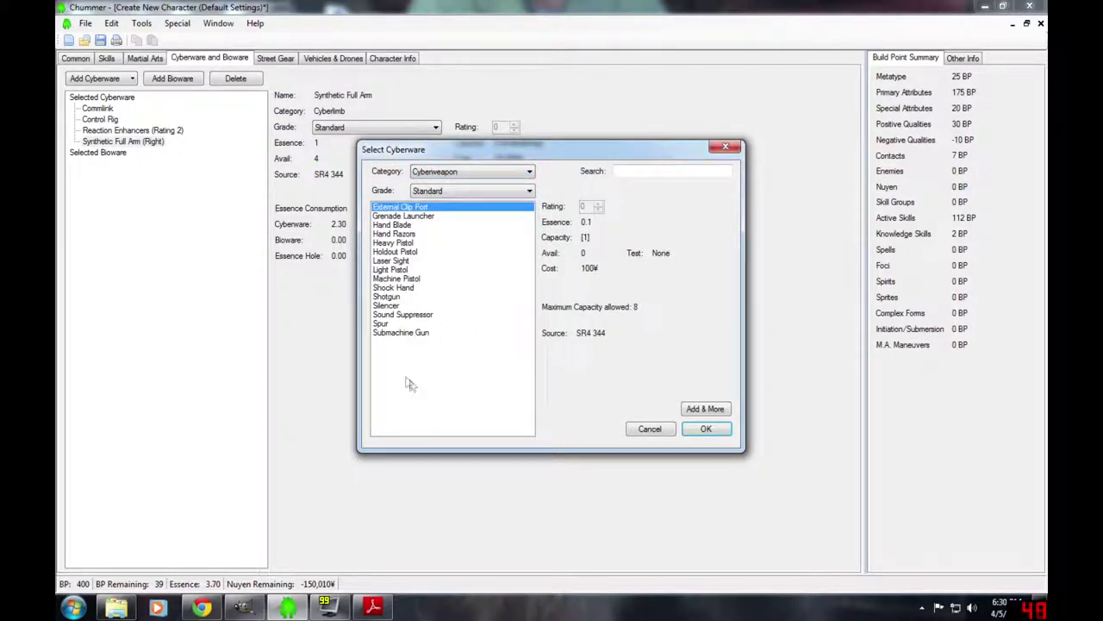
left_click(386, 297)
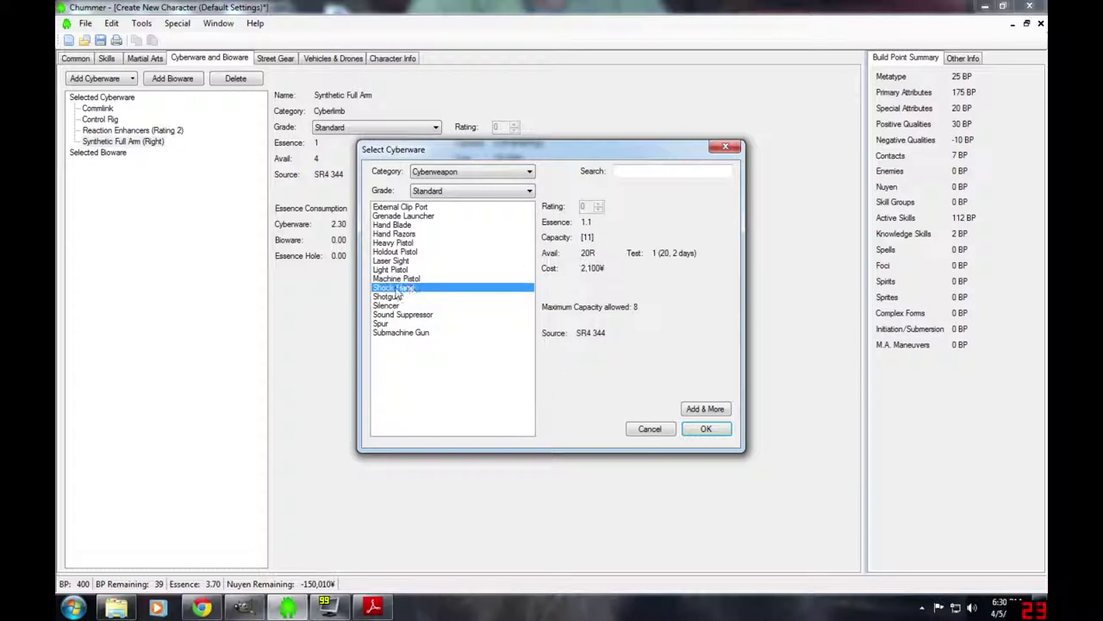
left_click(392, 288)
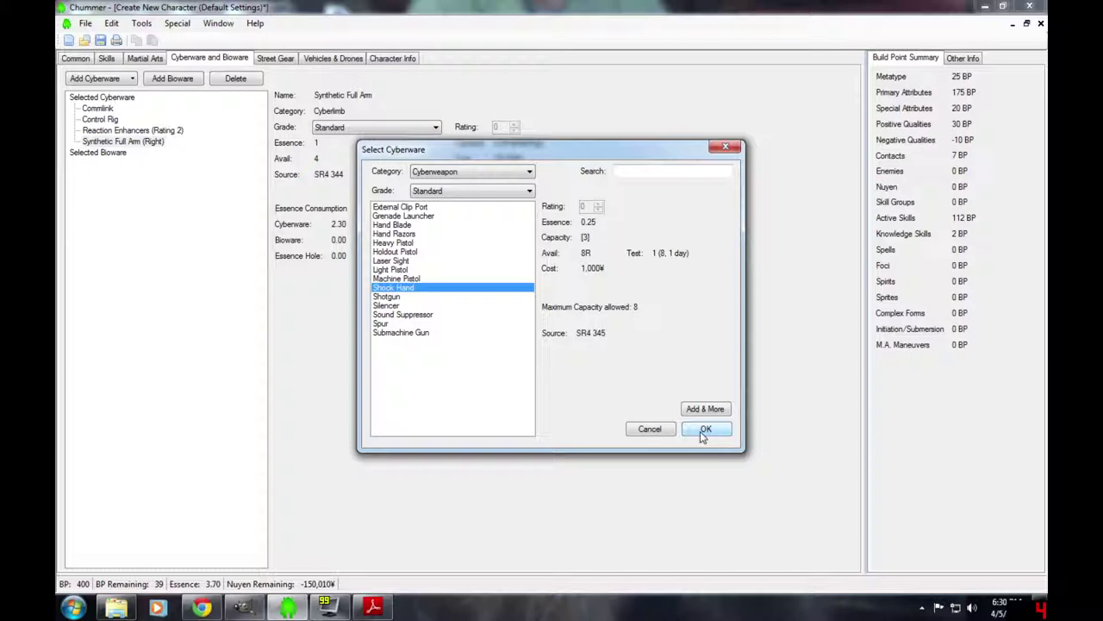
left_click(704, 430)
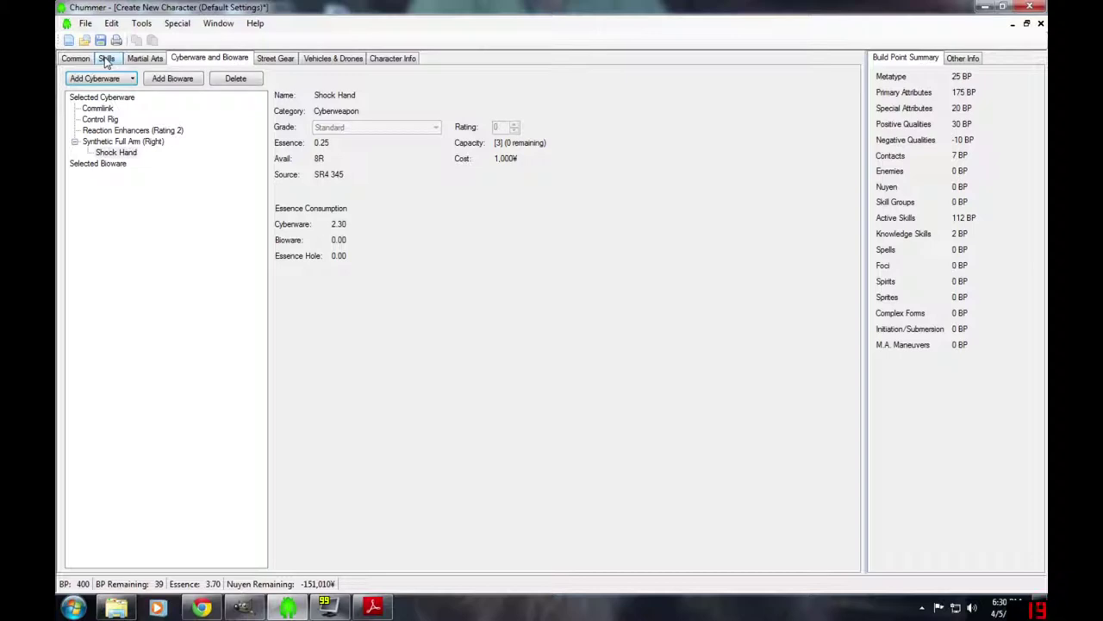
left_click(106, 59)
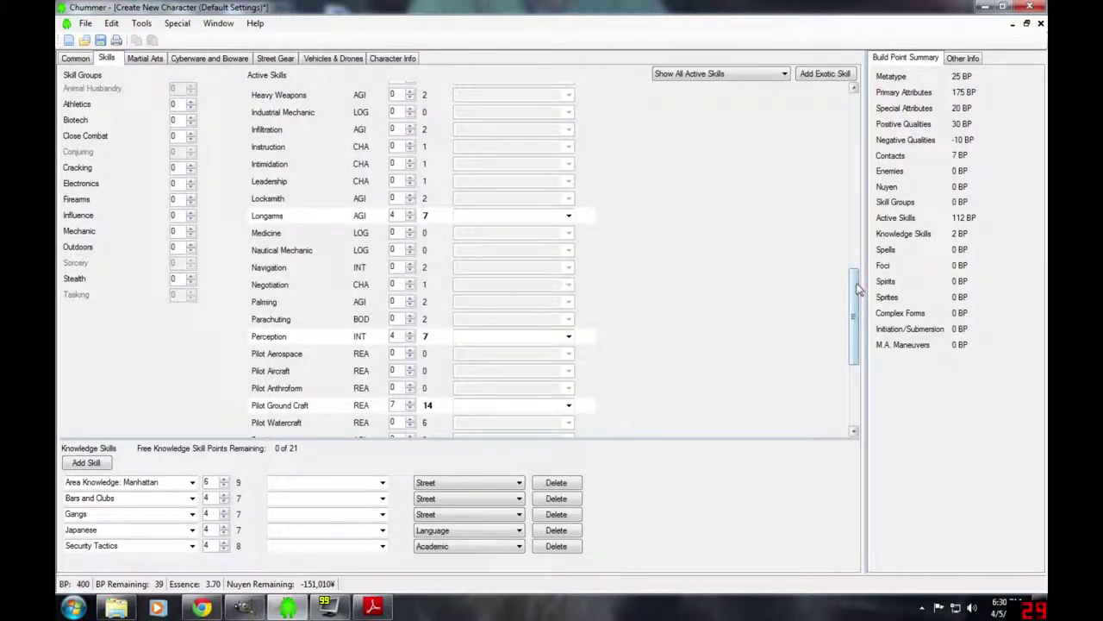
- Raise Unarmed Combat to rating 3, bringing Active Skills to 124 BP
scroll(855, 396, "down", 4)
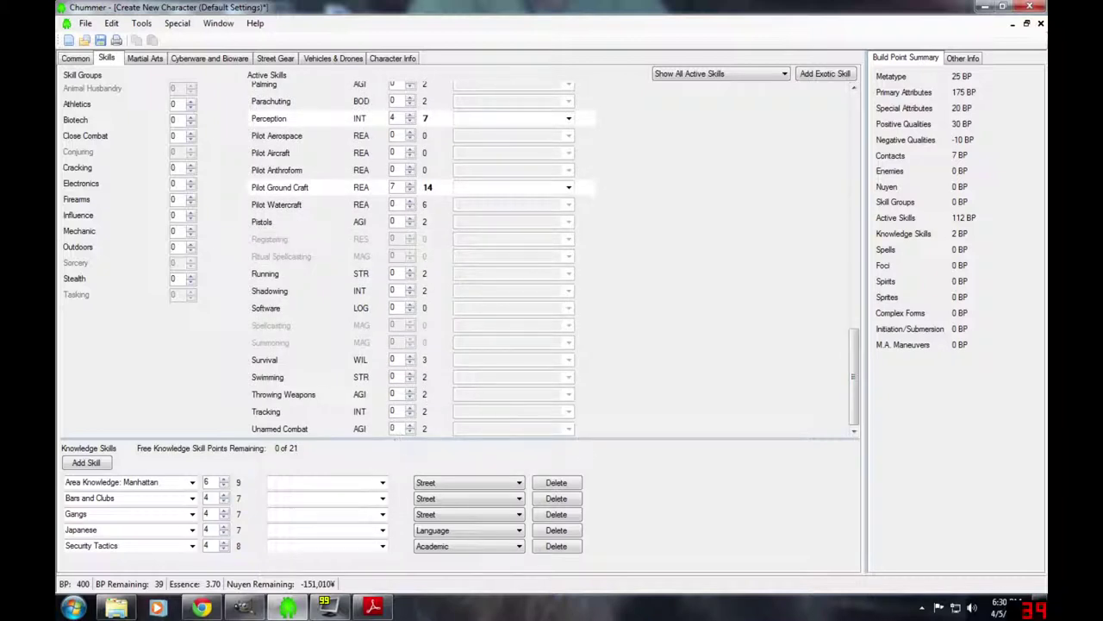
left_click(410, 426)
left_click(410, 426)
left_click(411, 426)
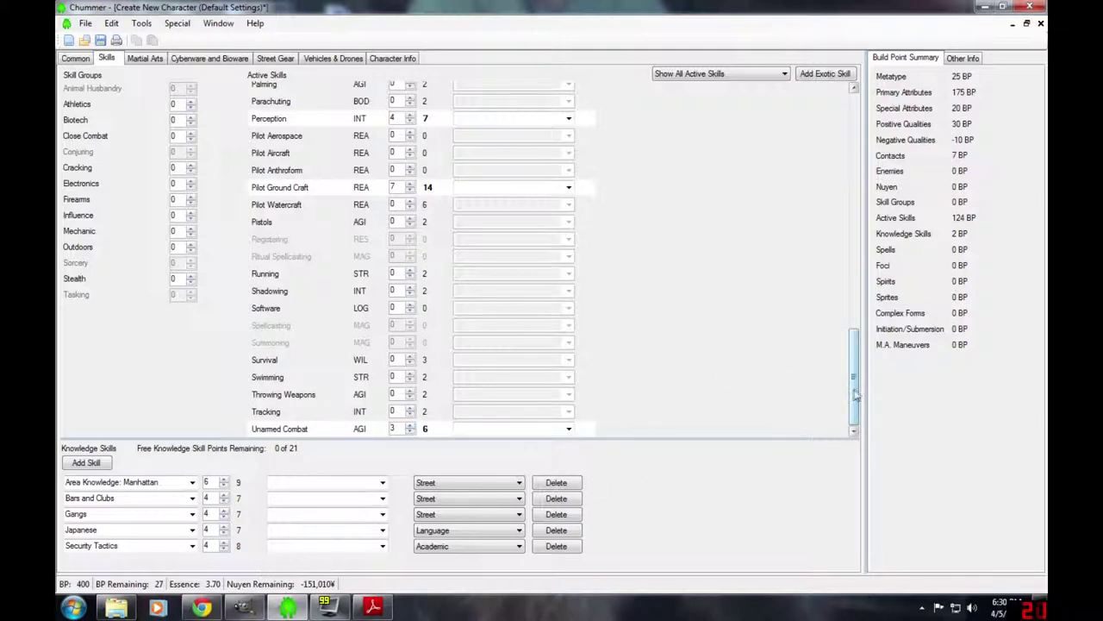
mouse_move(856, 380)
left_mouse_down()
mouse_move(861, 196)
mouse_move(856, 376)
left_mouse_up()
left_click_drag(860, 444, 861, 444)
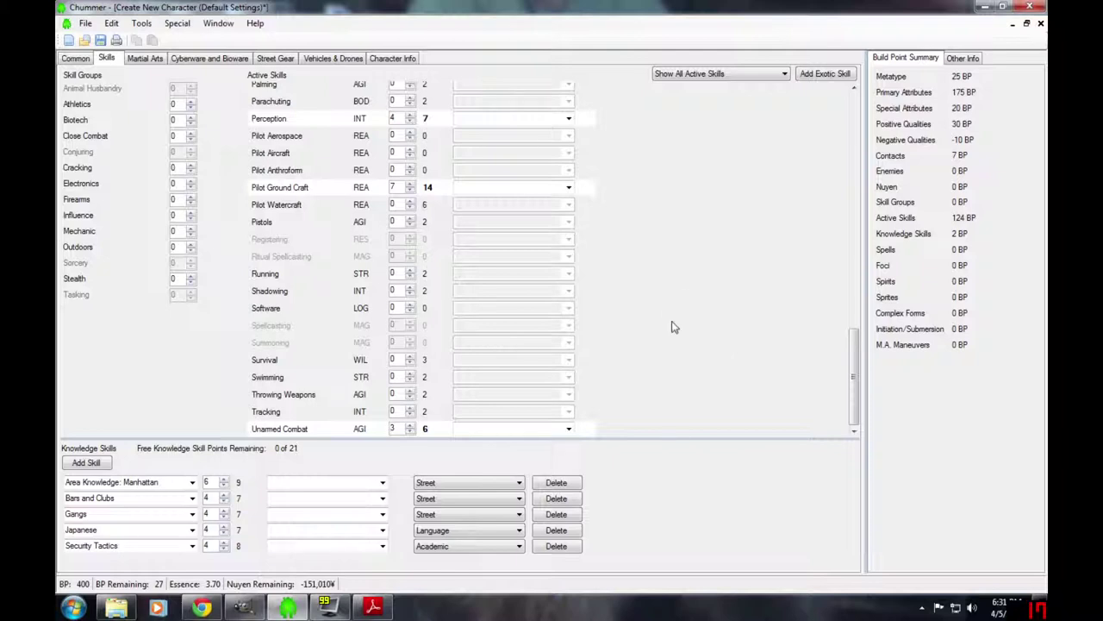
left_click(74, 59)
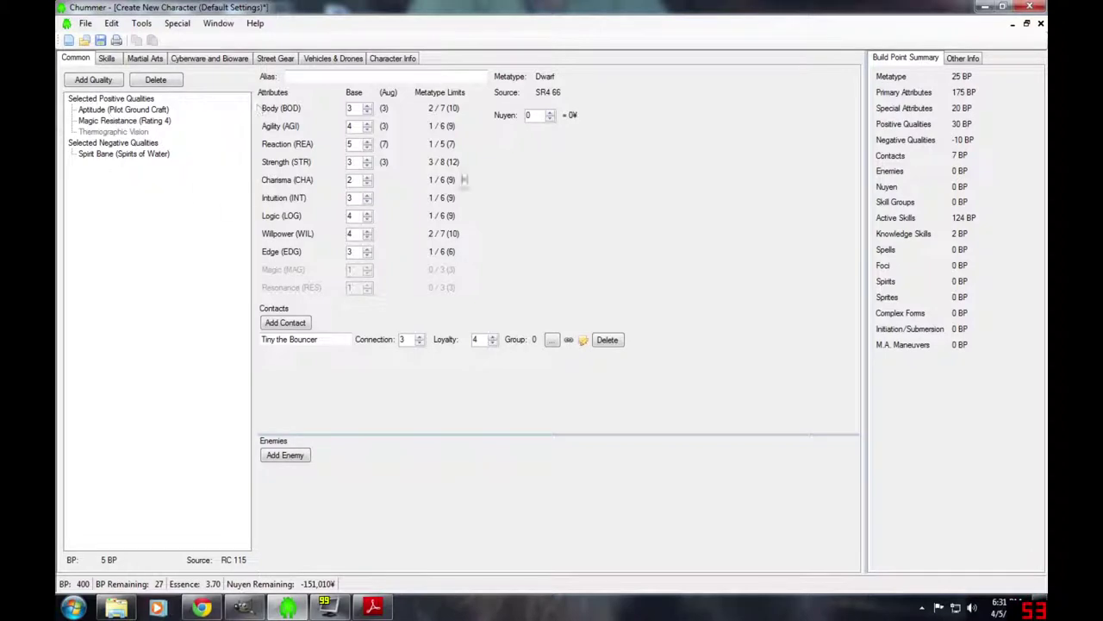
- Add nuyen build points and lower Logic and Willpower from 4 to 3
left_click(550, 112)
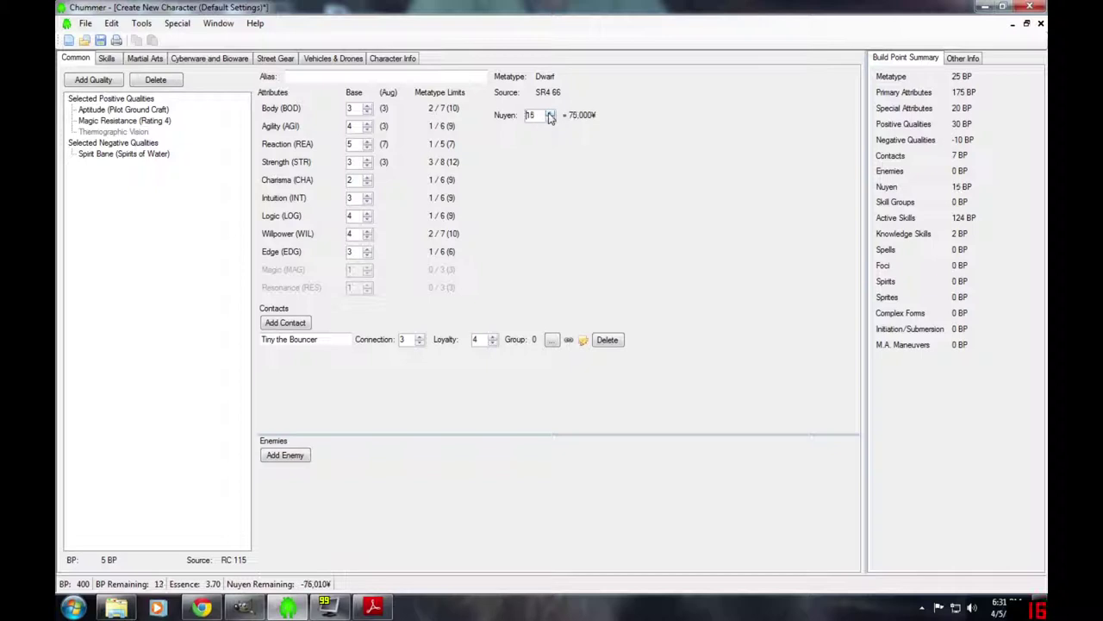
left_click(549, 113)
left_click(552, 114)
left_click(552, 115)
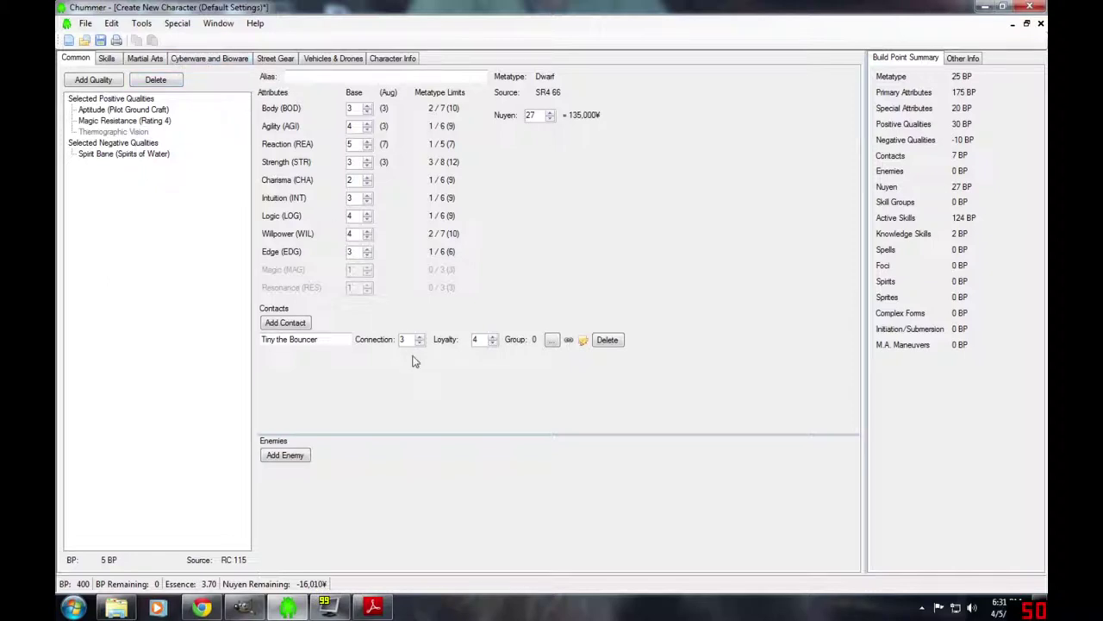
left_click(368, 220)
left_click(367, 239)
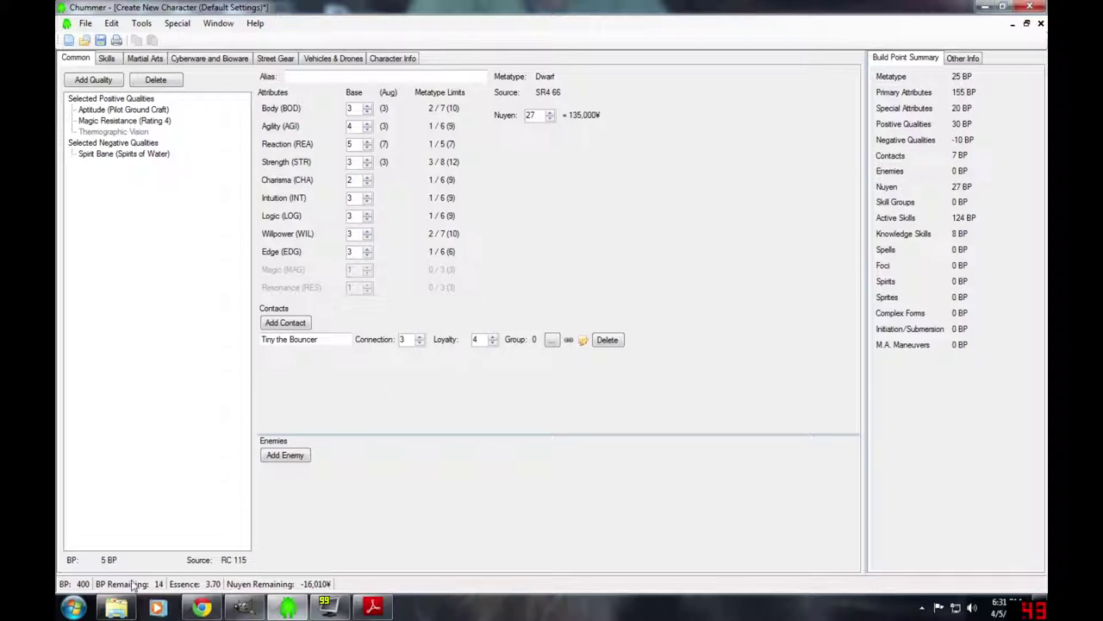
- Raise nuyen build points to 36, making Nuyen Remaining 38,990¥
left_click(551, 119)
left_click(550, 113)
left_click(552, 120)
left_click(550, 113)
left_click(550, 113)
left_click(550, 113)
left_click(550, 113)
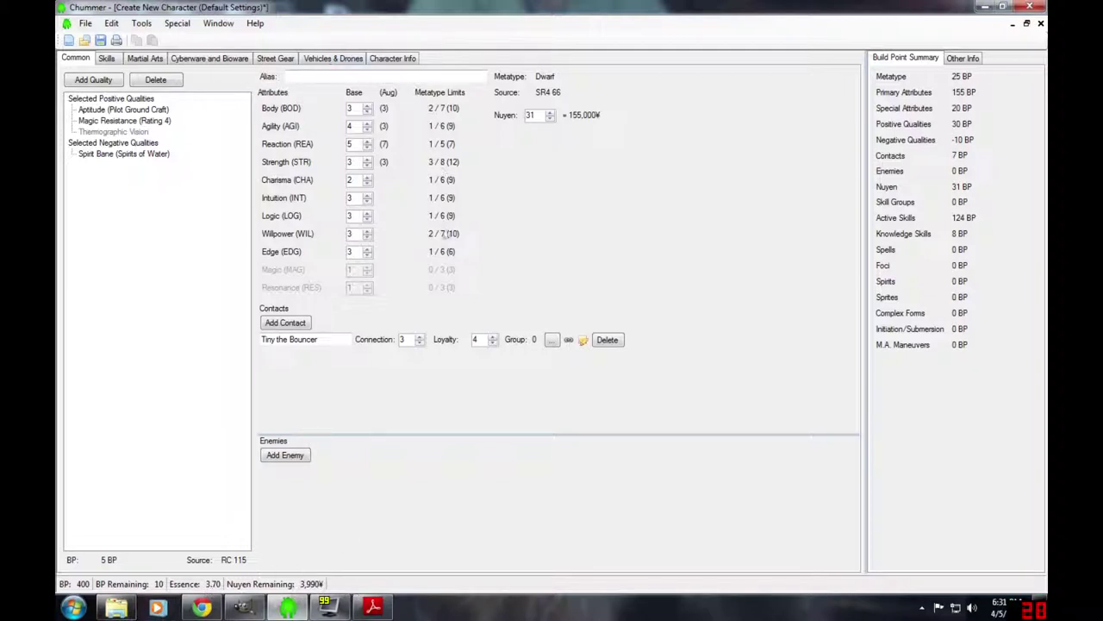
left_click(550, 113)
left_click(550, 113)
left_click(550, 113)
left_click(550, 113)
left_click(549, 113)
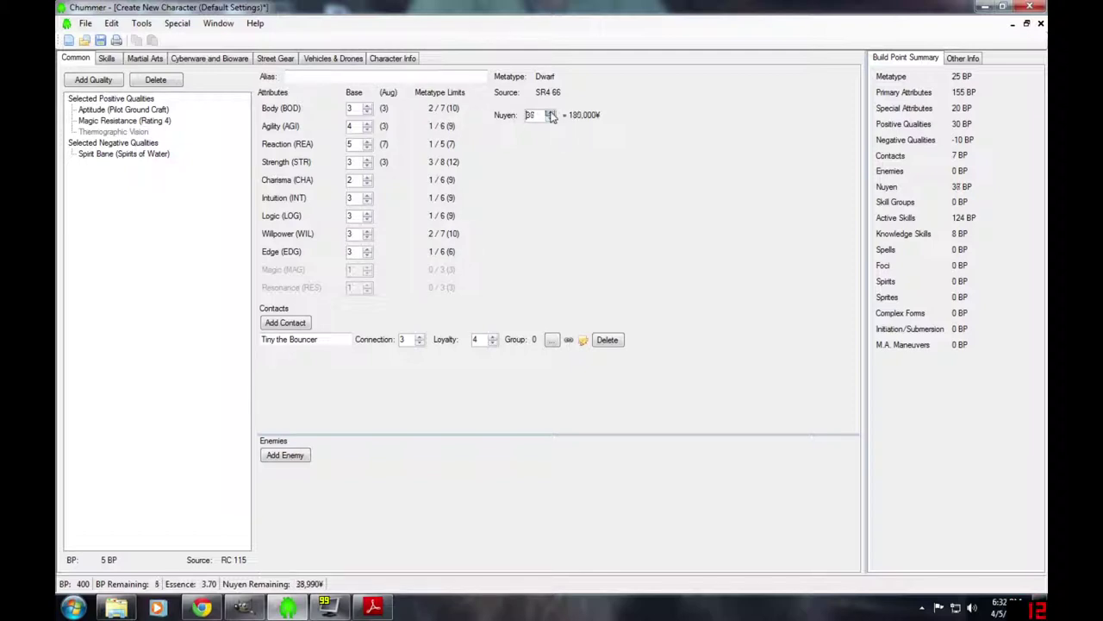
left_click(550, 113)
left_click(550, 113)
left_click(550, 113)
- Compare the DocWagon contracts' costs and buy the Gold contract
left_click(343, 59)
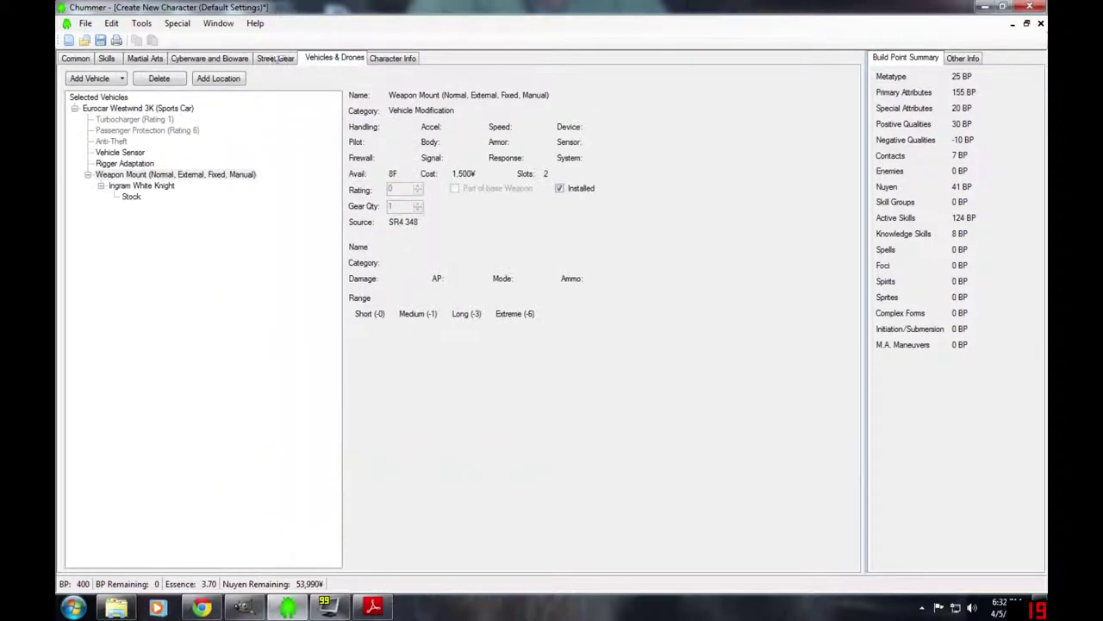
left_click(275, 58)
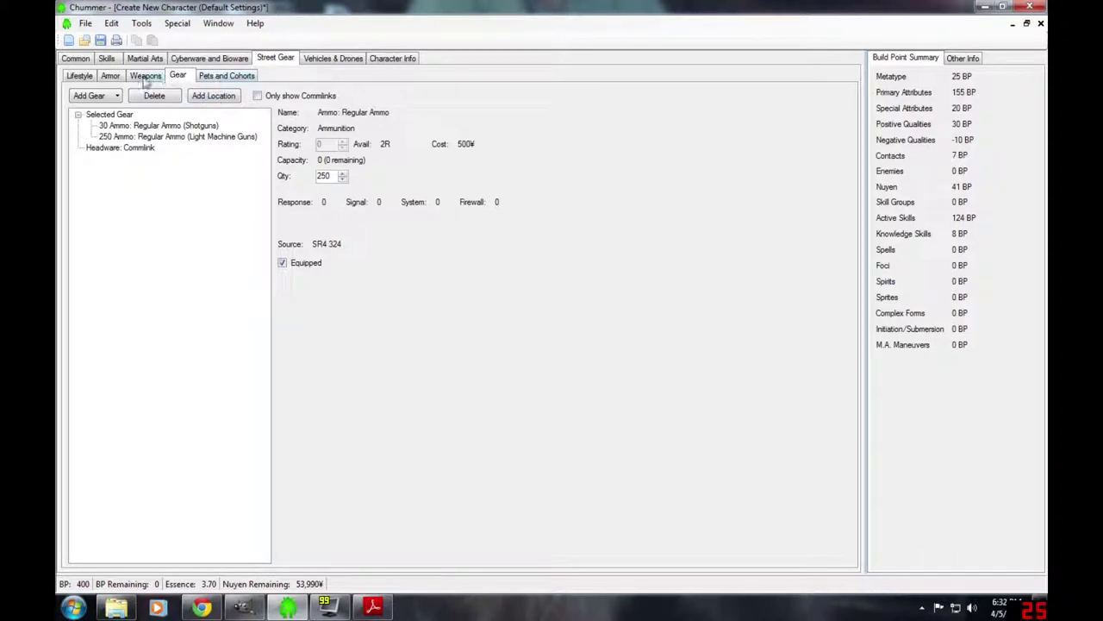
left_click(93, 98)
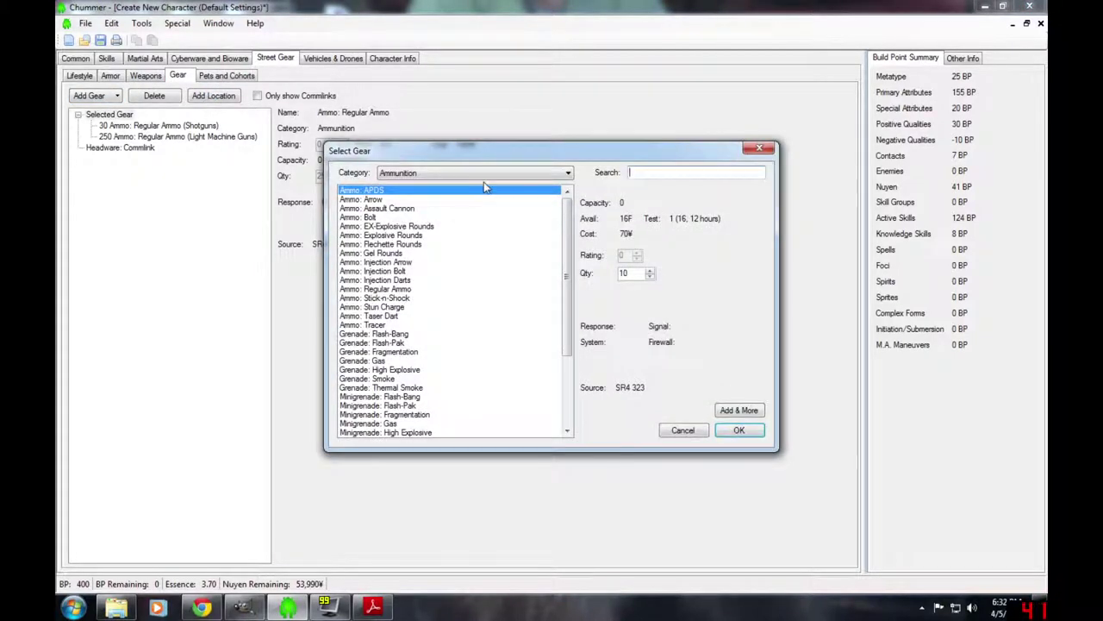
left_click(487, 174)
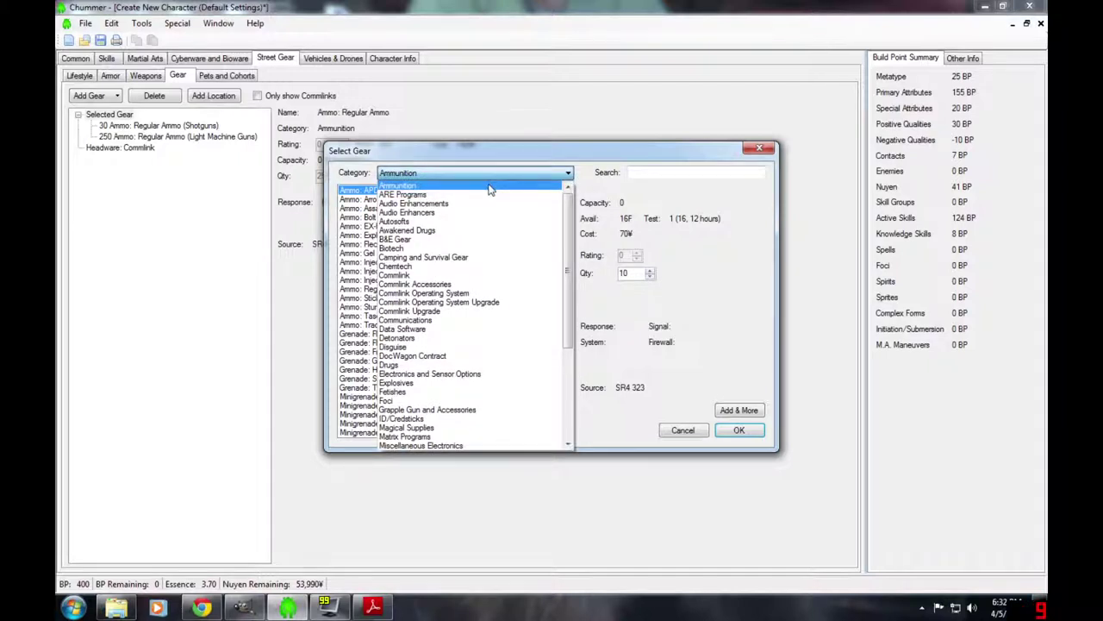
left_click(430, 356)
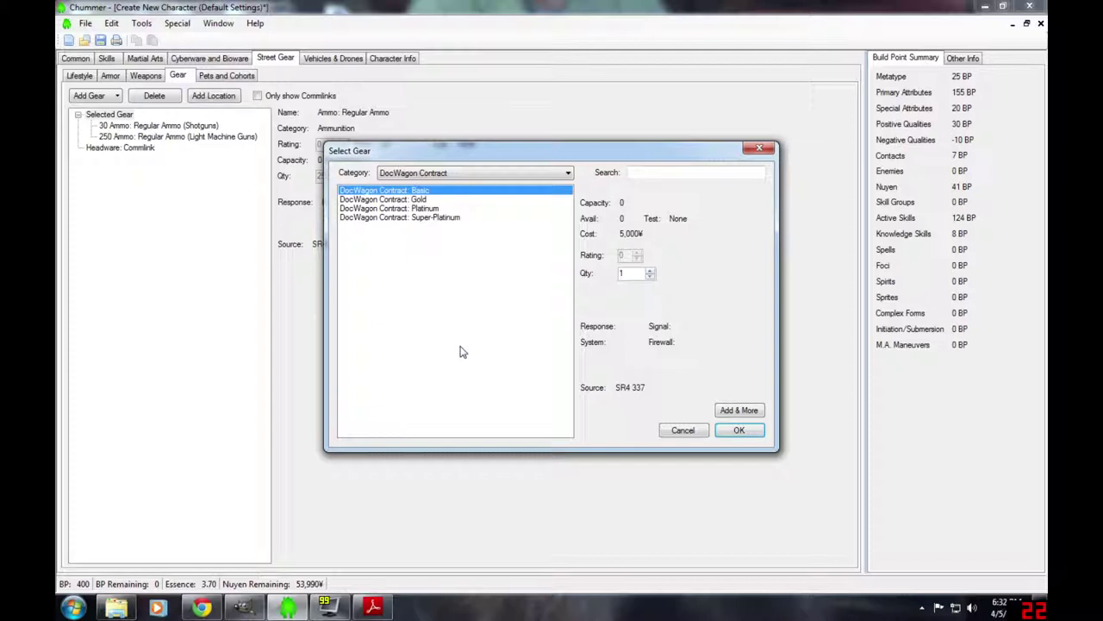
left_click(395, 201)
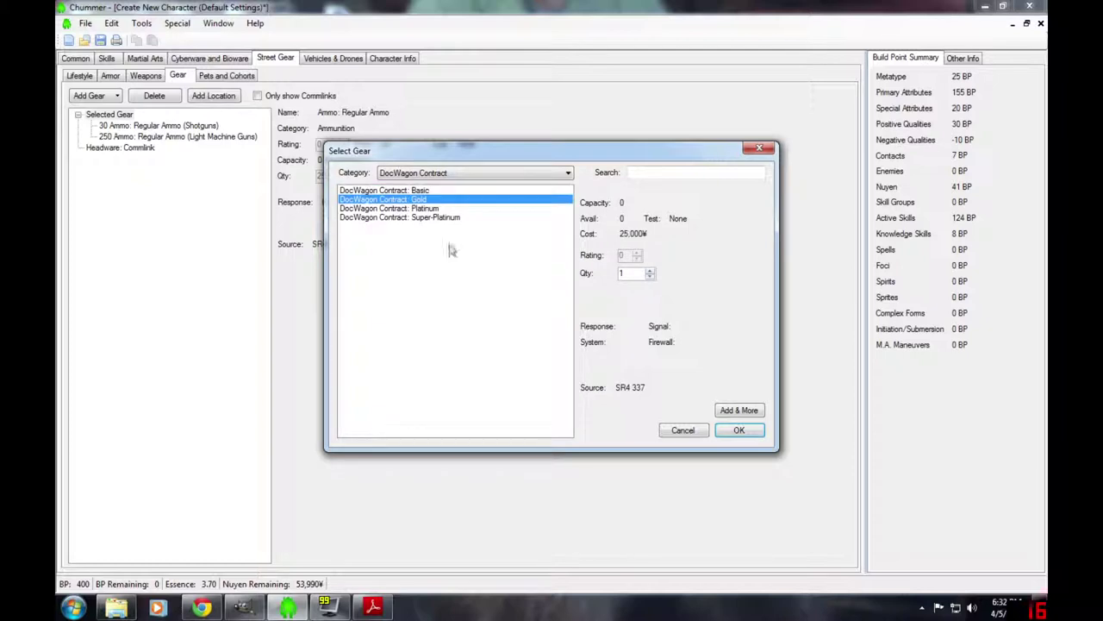
left_click(394, 220)
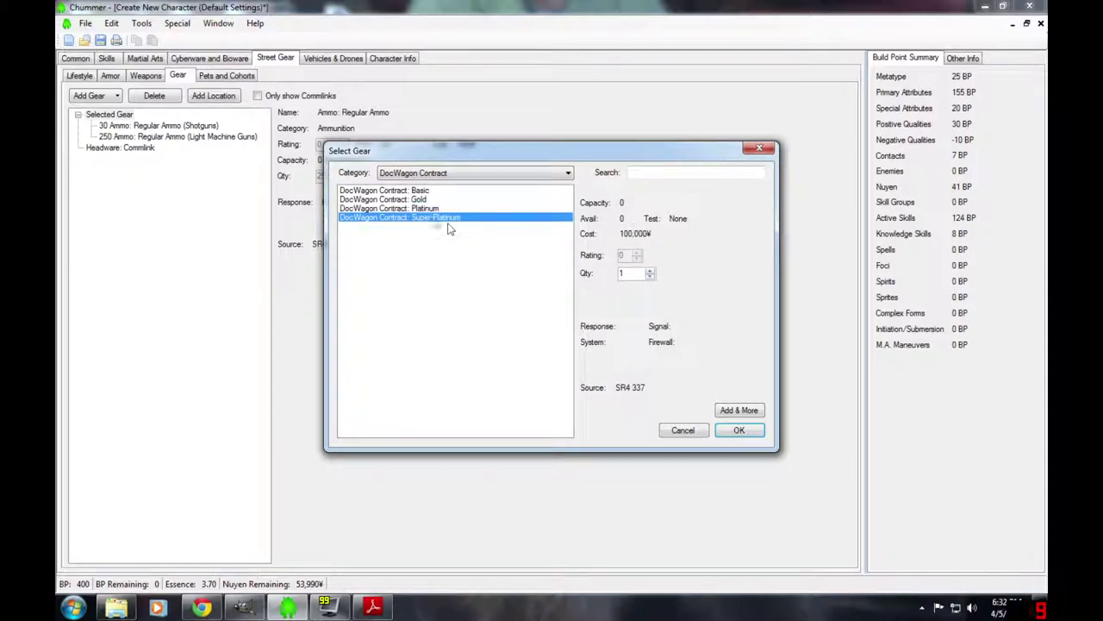
left_click(398, 191)
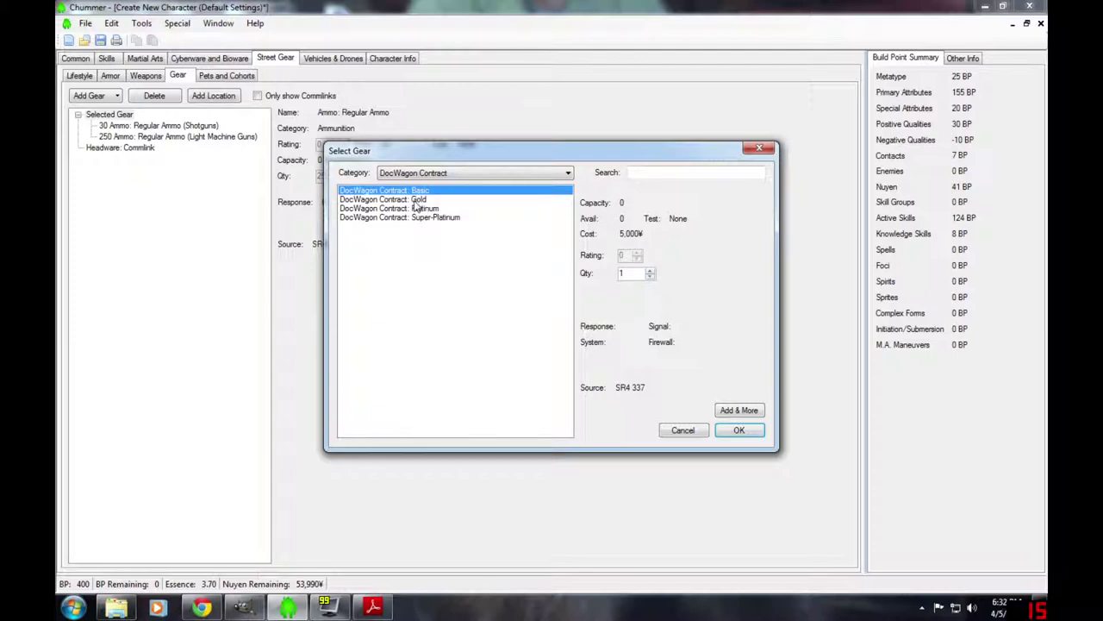
left_click(415, 201)
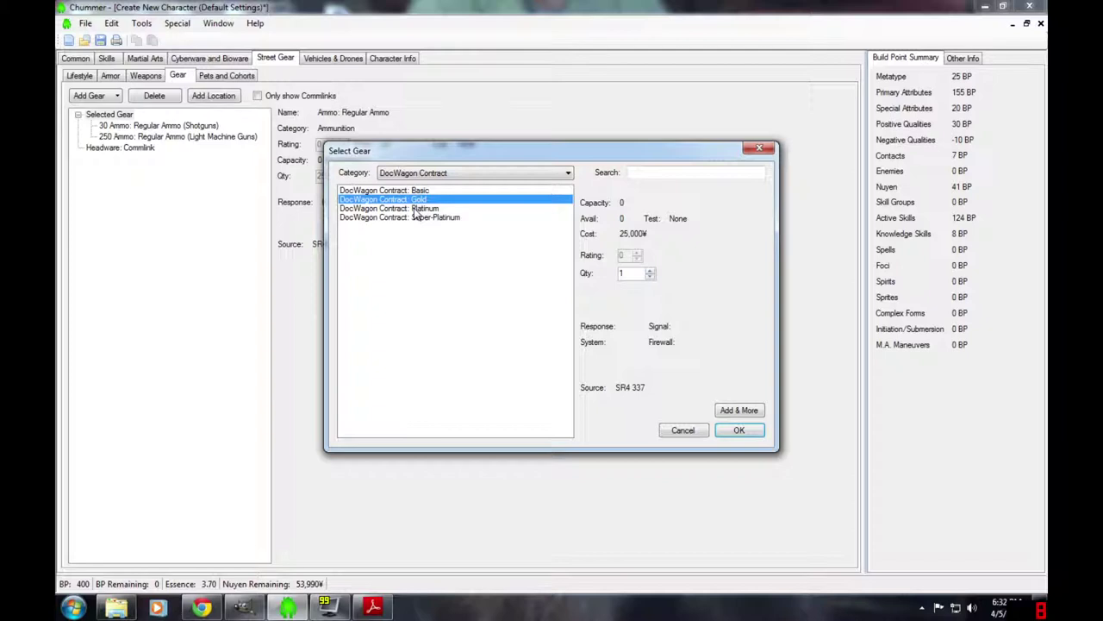
left_click(413, 209)
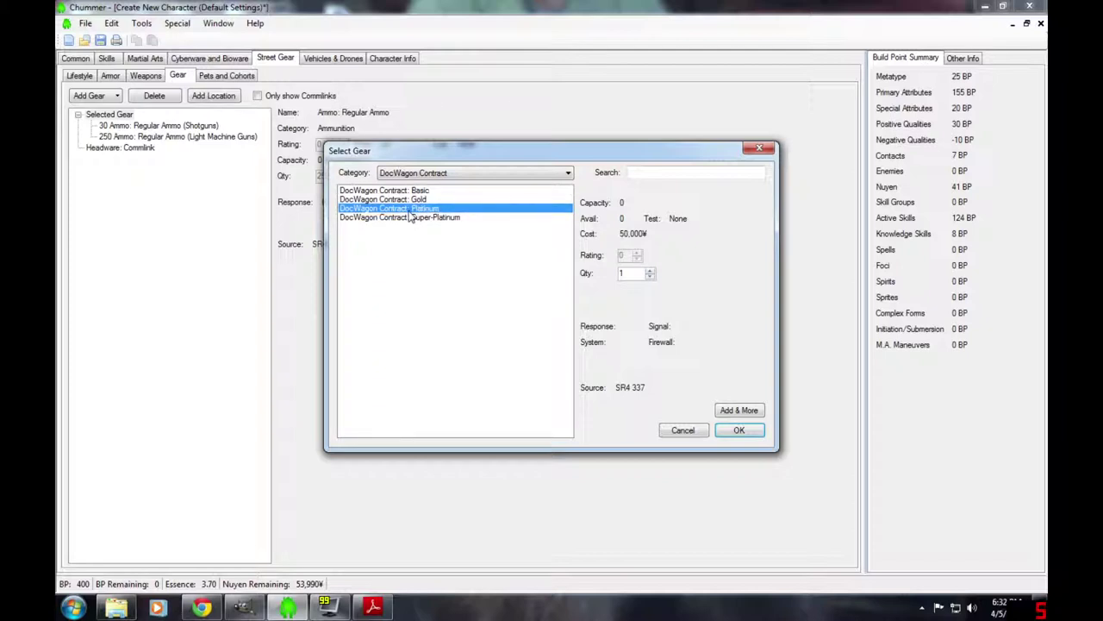
left_click(398, 219)
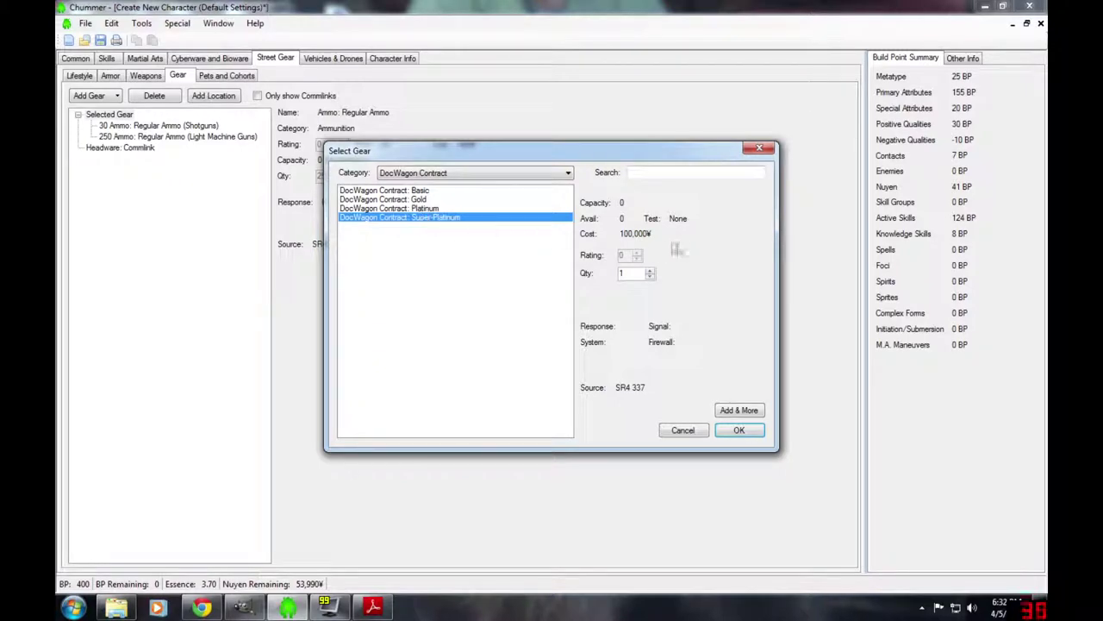
left_click(407, 199)
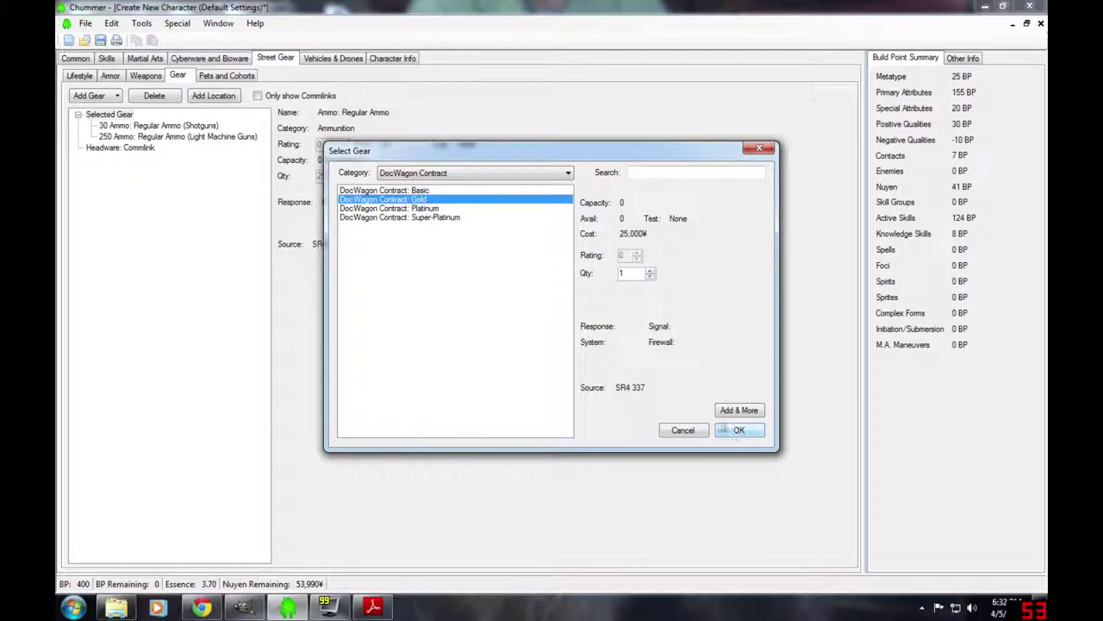
left_click(737, 431)
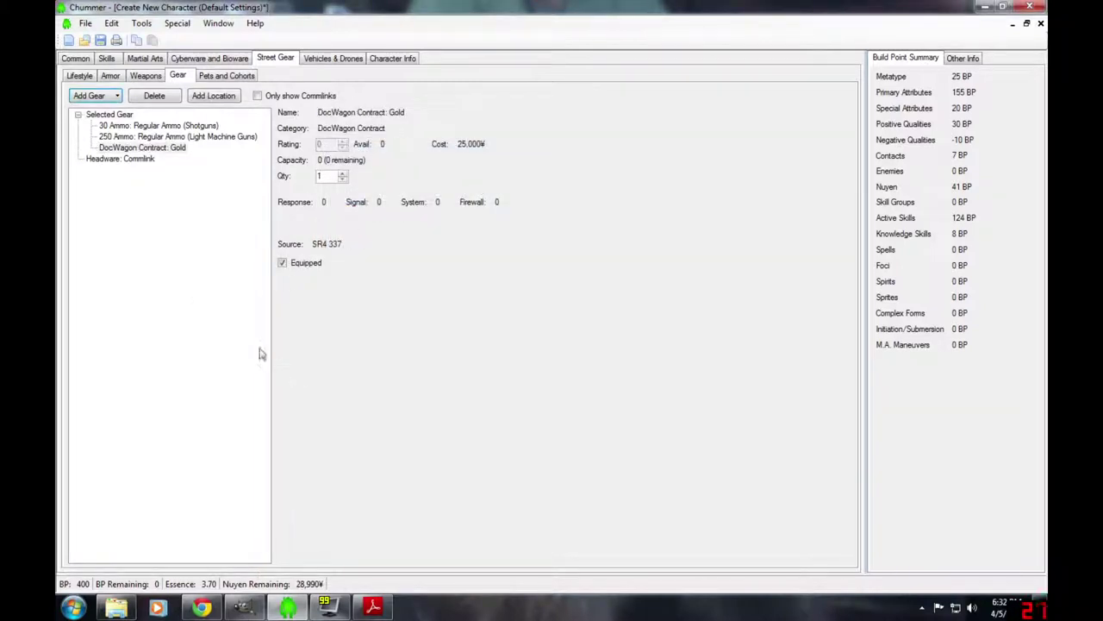
- Buy a Basic DocWagon contract, leaving 23,990¥ remaining
left_click(90, 95)
left_click(475, 173)
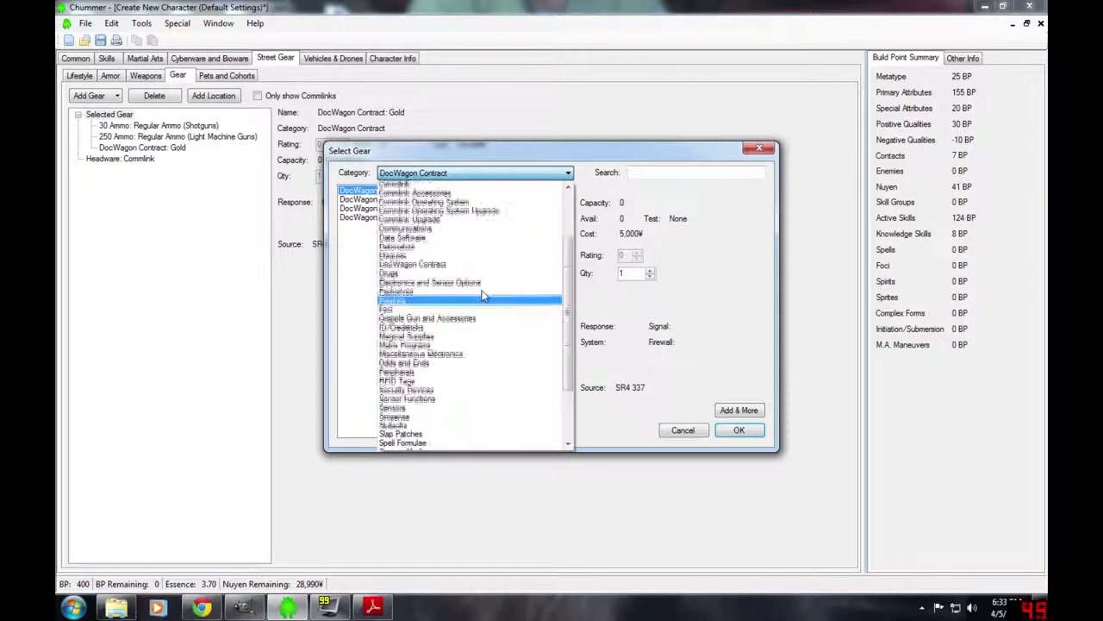
scroll(483, 295, "up", 4)
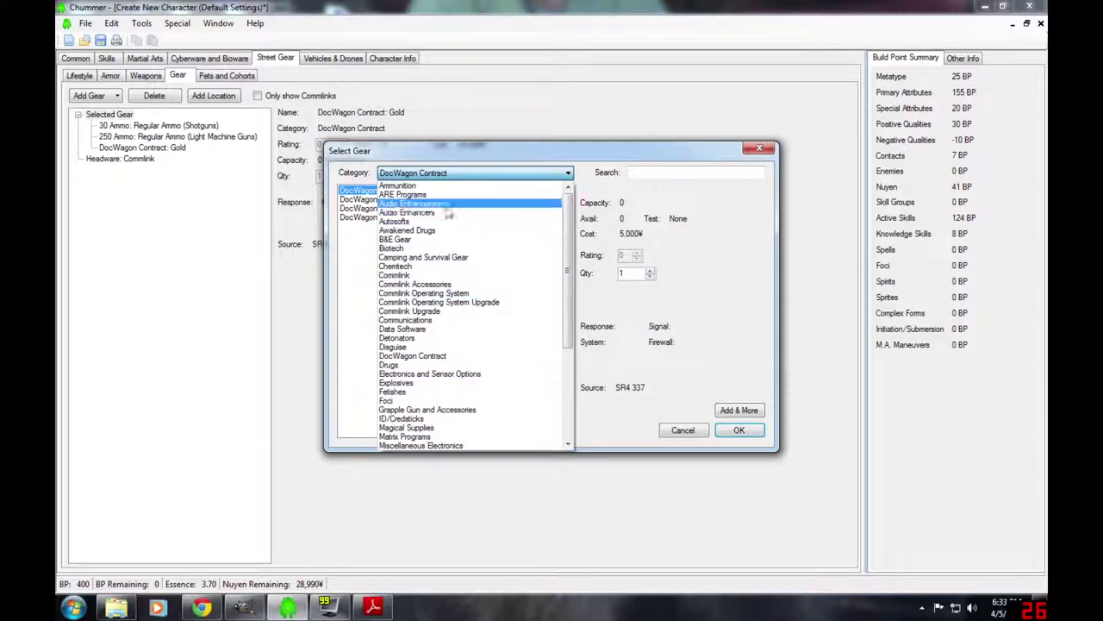
left_click(510, 174)
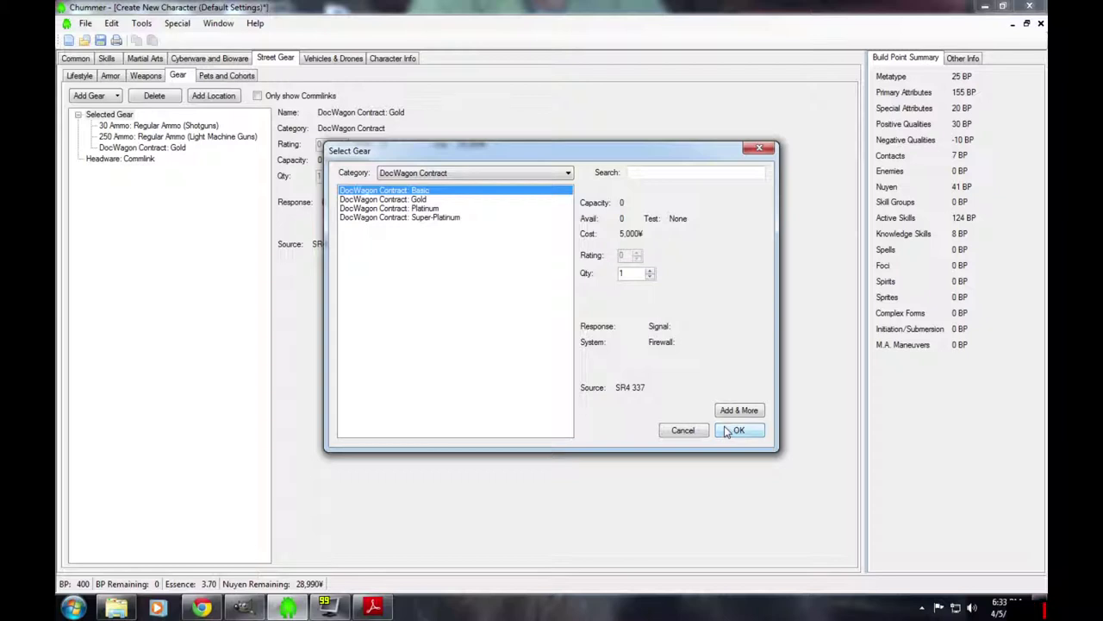
left_click(738, 431)
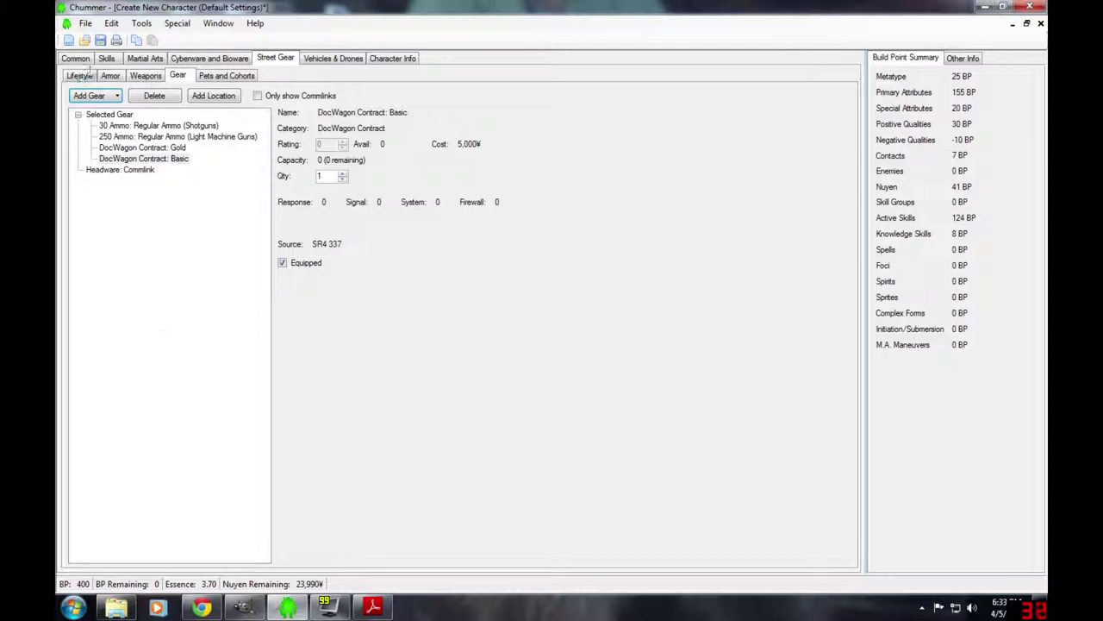
- Set Nuyen to 37 BP (185,000¥), then start a Chrome search for 'shadowrun character generat'
left_click(84, 58)
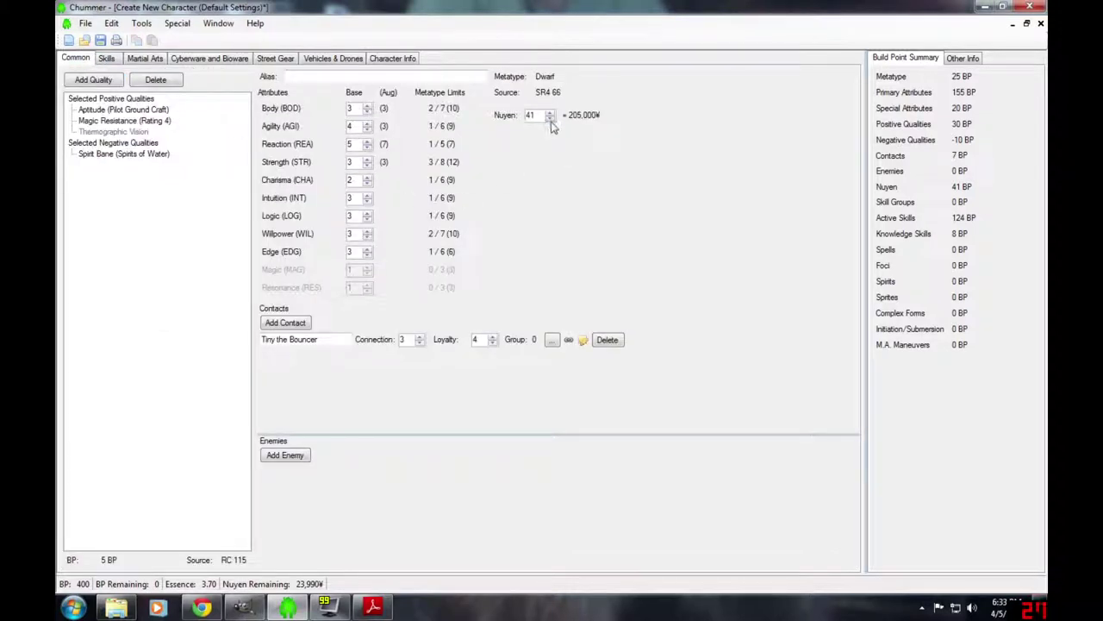
left_click(549, 118)
left_click(550, 118)
left_click(550, 118)
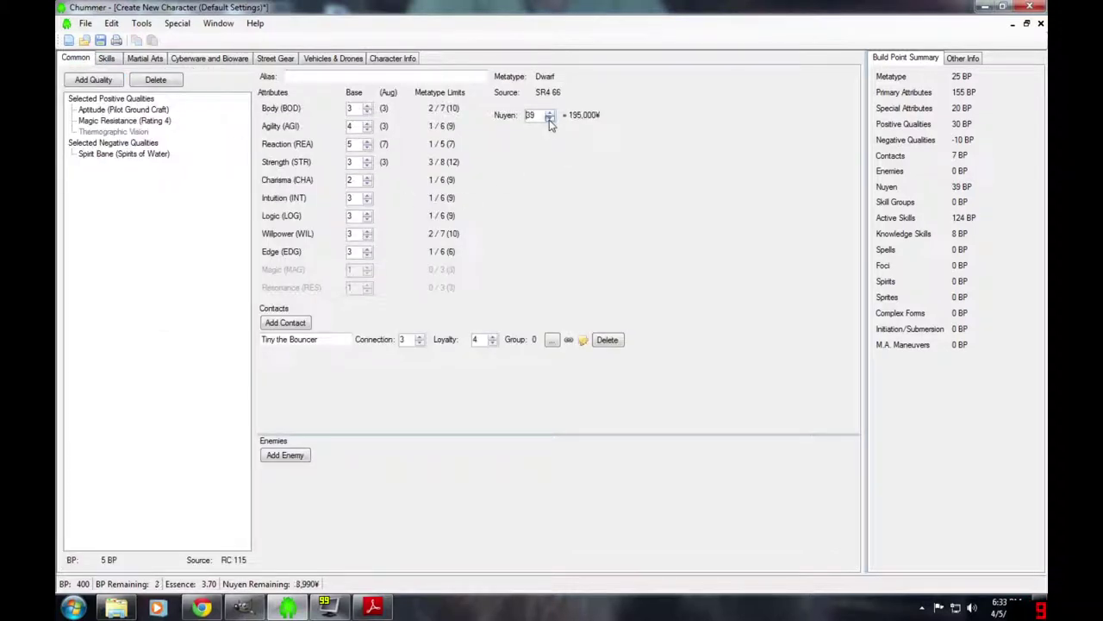
left_click(550, 118)
left_click(550, 119)
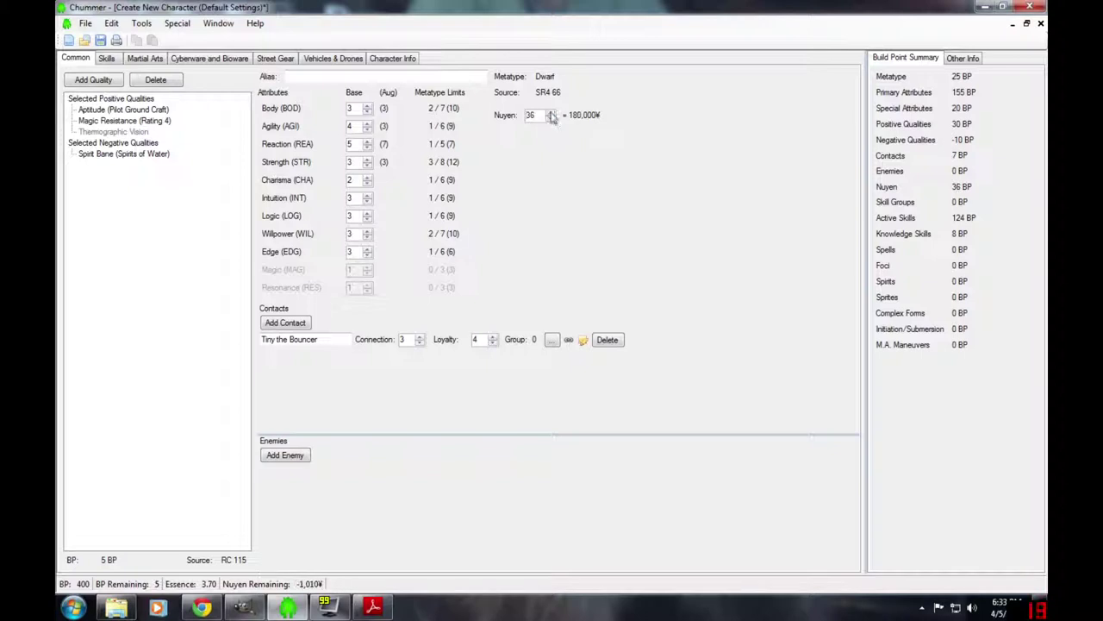
left_click(551, 114)
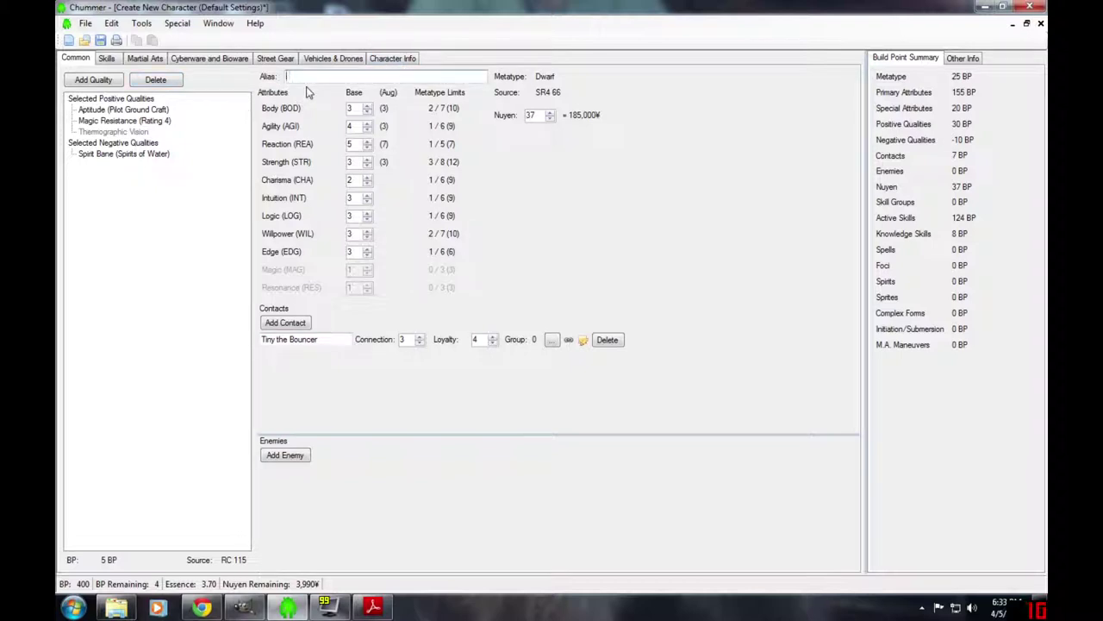
left_click(200, 608)
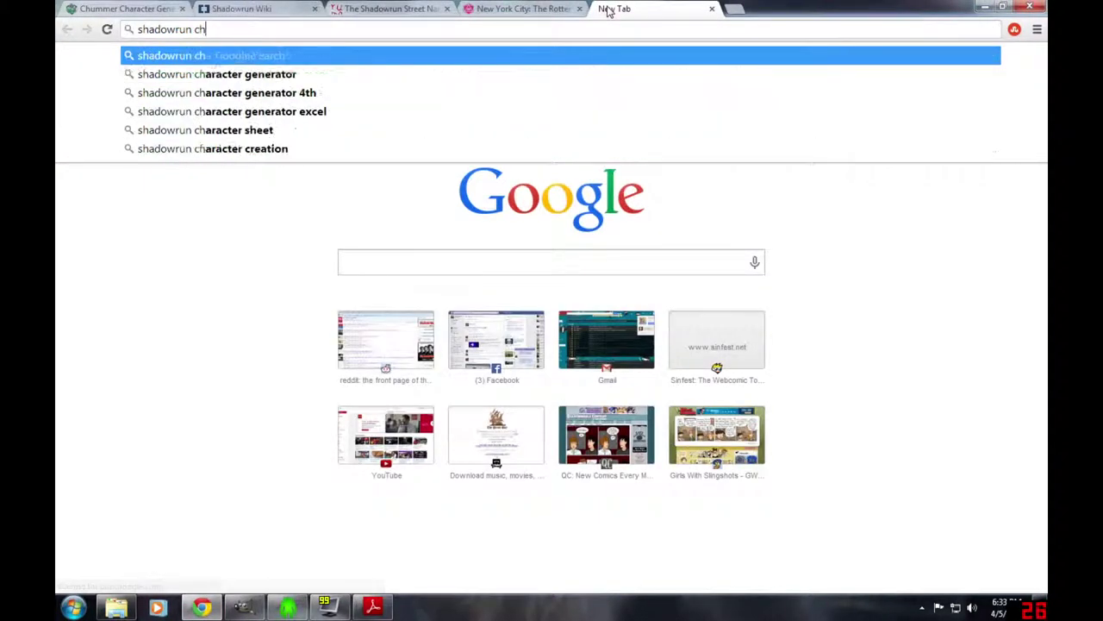
type("er generat")
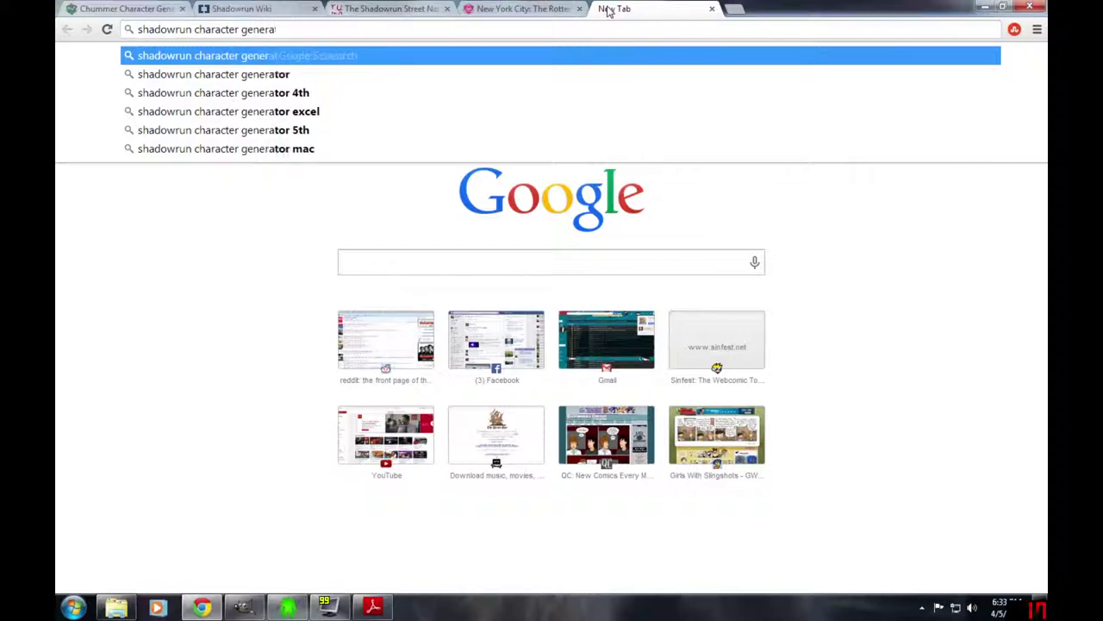
- Search 'shadowrun name generator' and open the Shadowrun Street Name Generator page
key("BackSpace")
key("BackSpace")
key("BackSpace")
key("BackSpace")
key("BackSpace")
key("BackSpace")
key("BackSpace")
key("BackSpace")
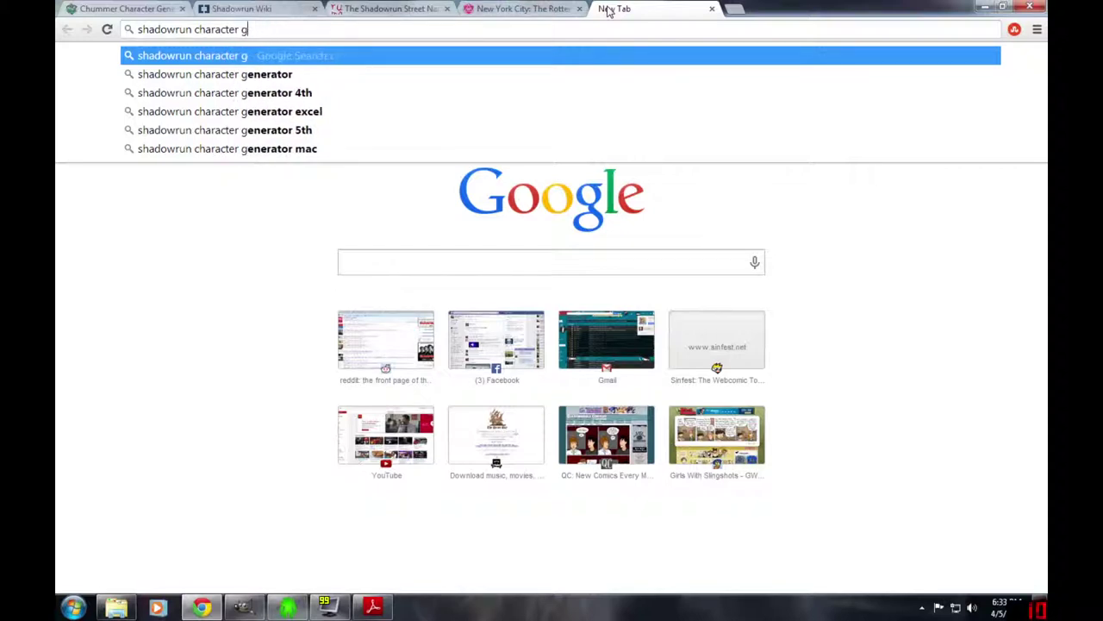
key("BackSpace")
key("BackSpace")
key("BackSpace")
key("BackSpace")
key("BackSpace")
key("BackSpace")
key("BackSpace")
key("BackSpace")
key("BackSpace")
type("name g")
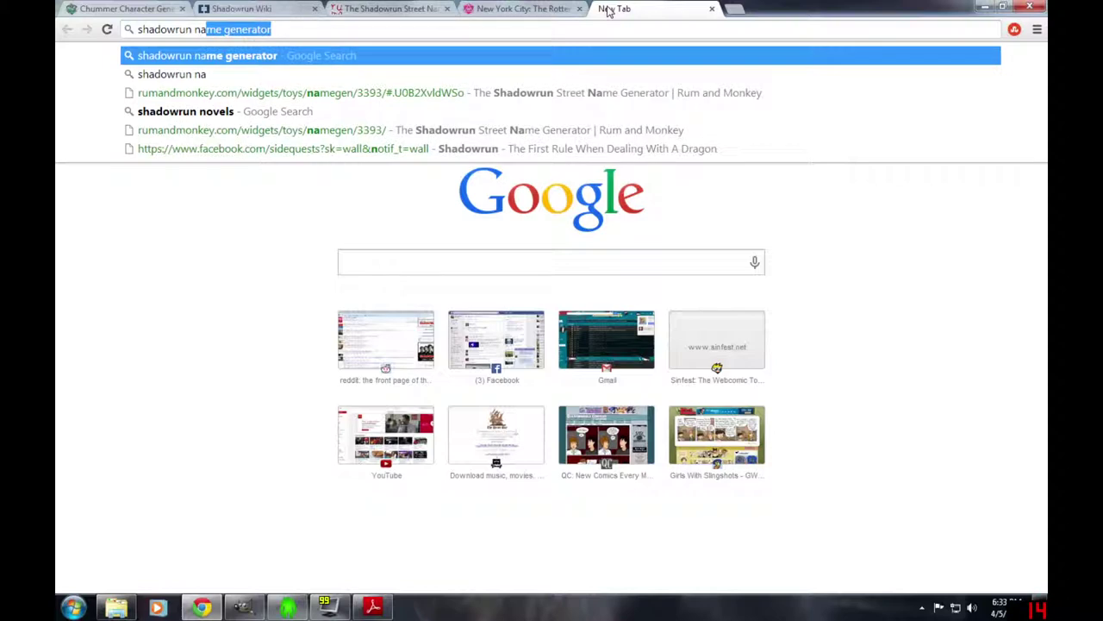
type("ener")
key("Return")
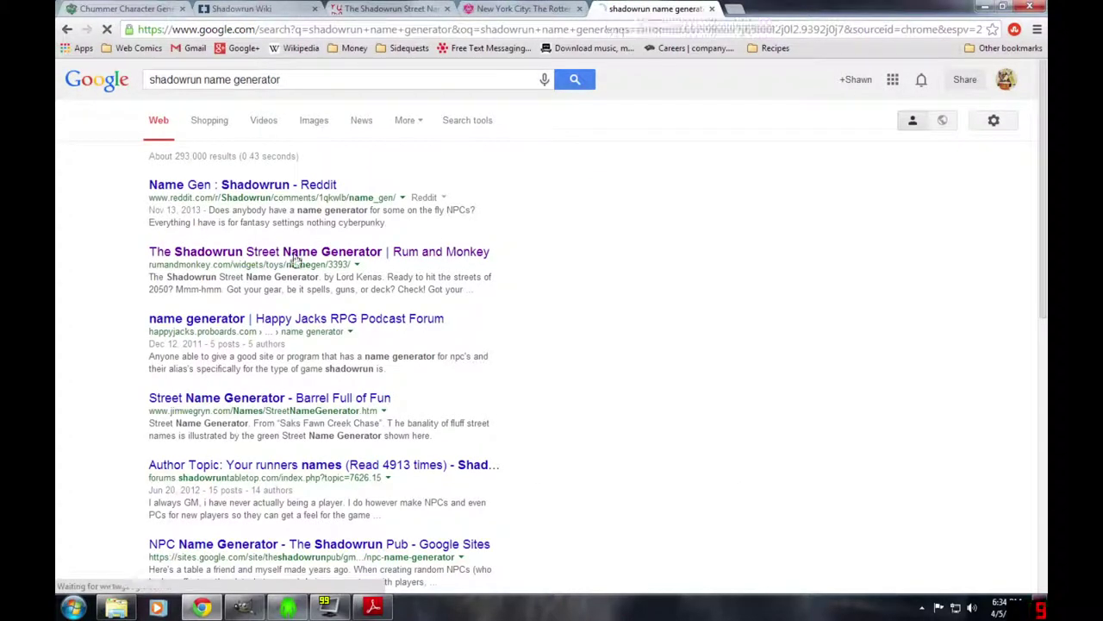
left_click(296, 253)
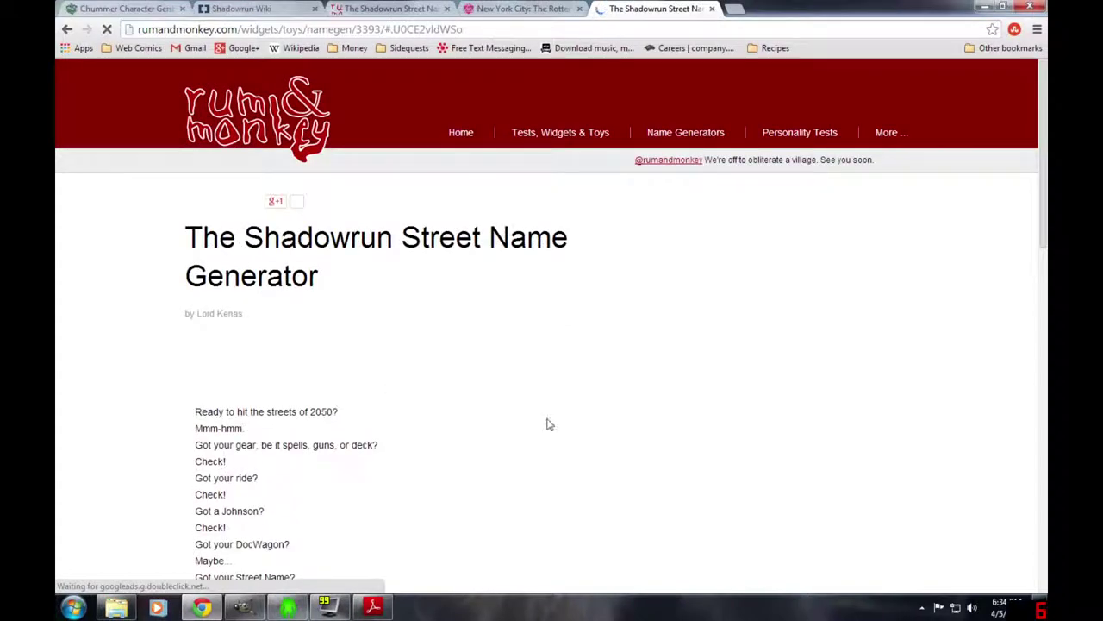
- Generate a Male street name from a real name and select the result, Johnny T. Ripper
scroll(552, 382, "down", 3)
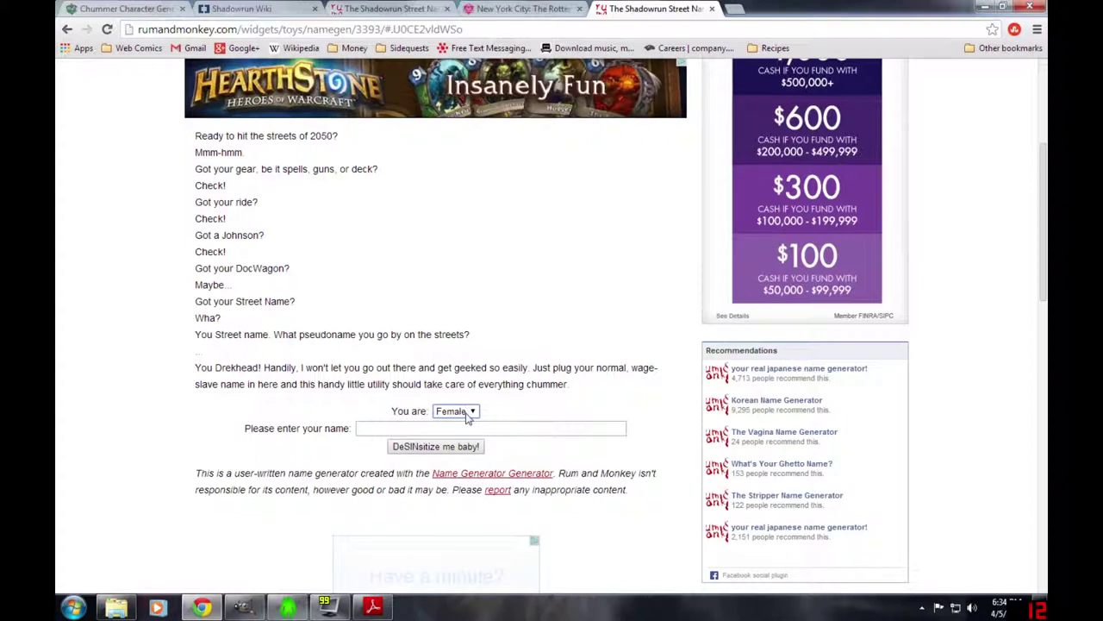
left_click(464, 413)
left_click(461, 435)
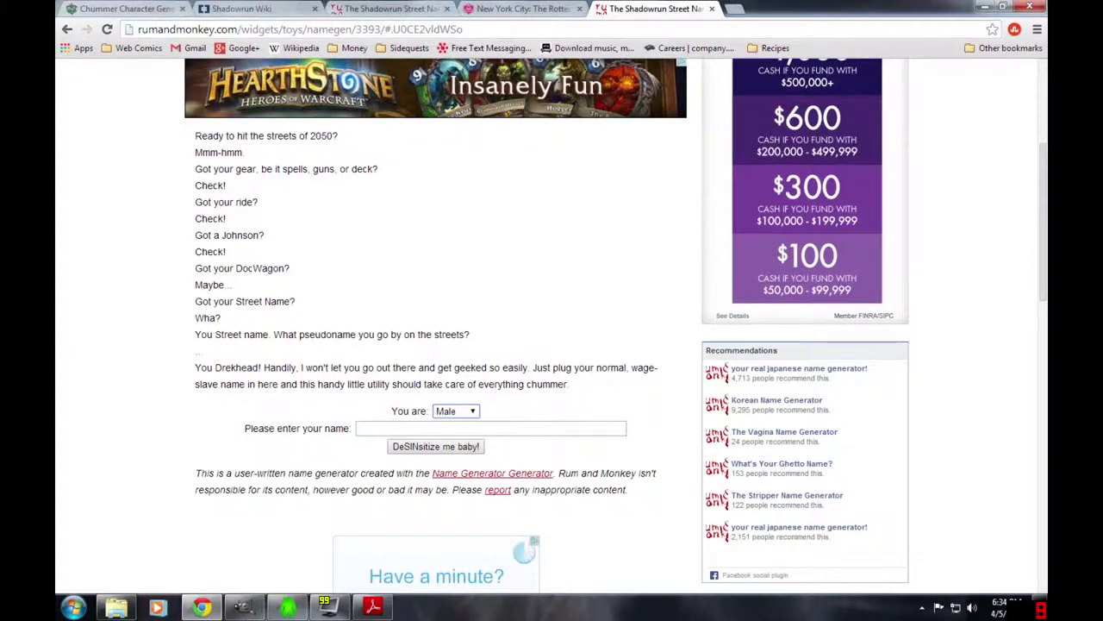
left_click(466, 428)
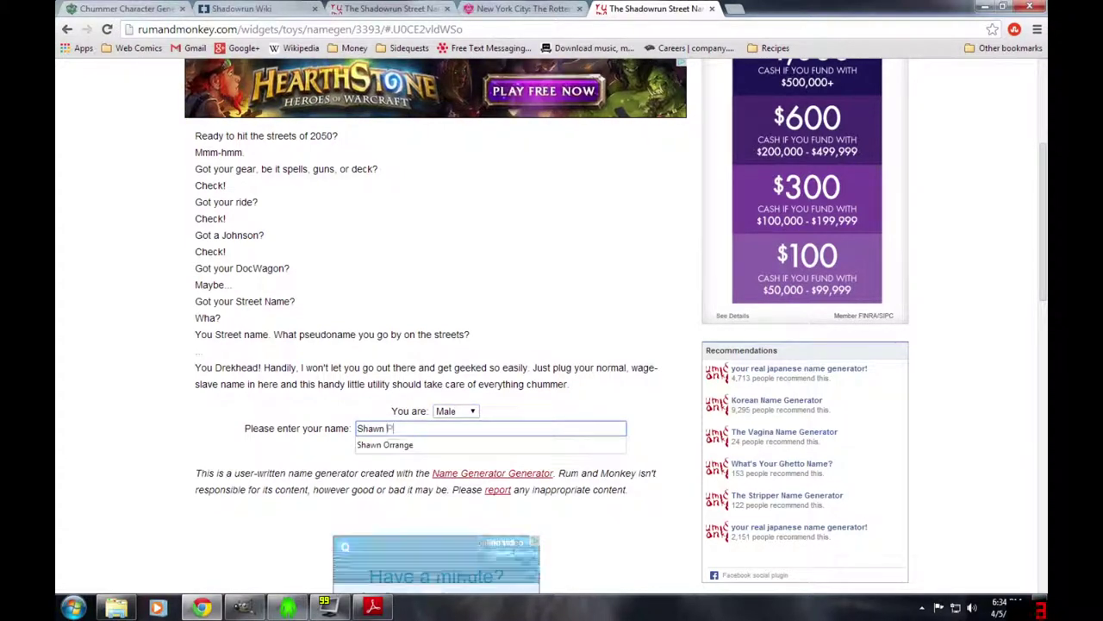
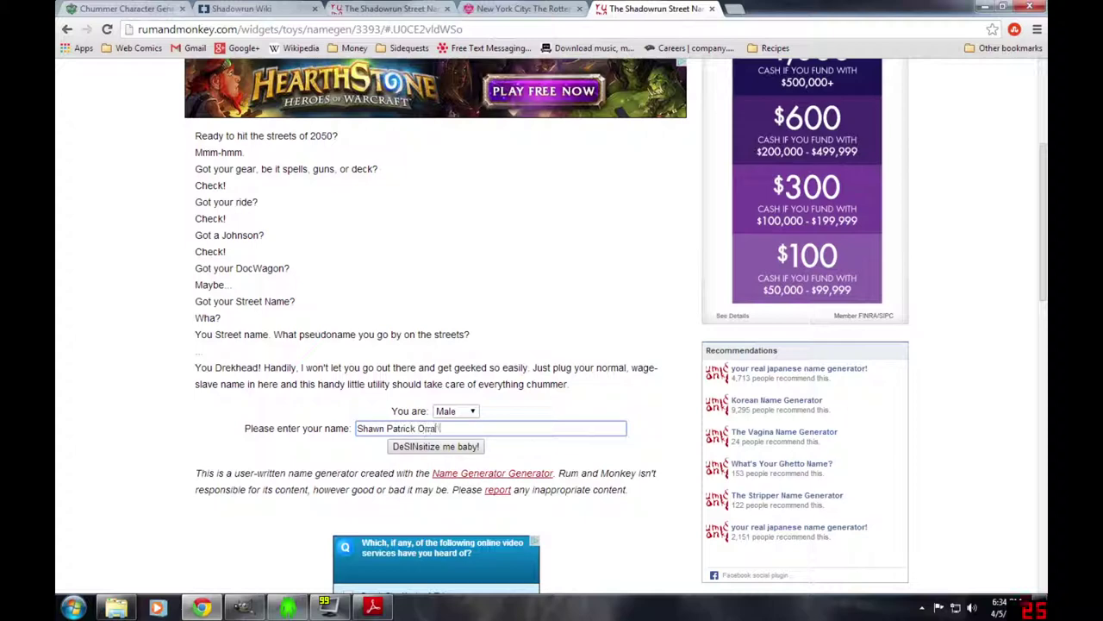
left_click(425, 448)
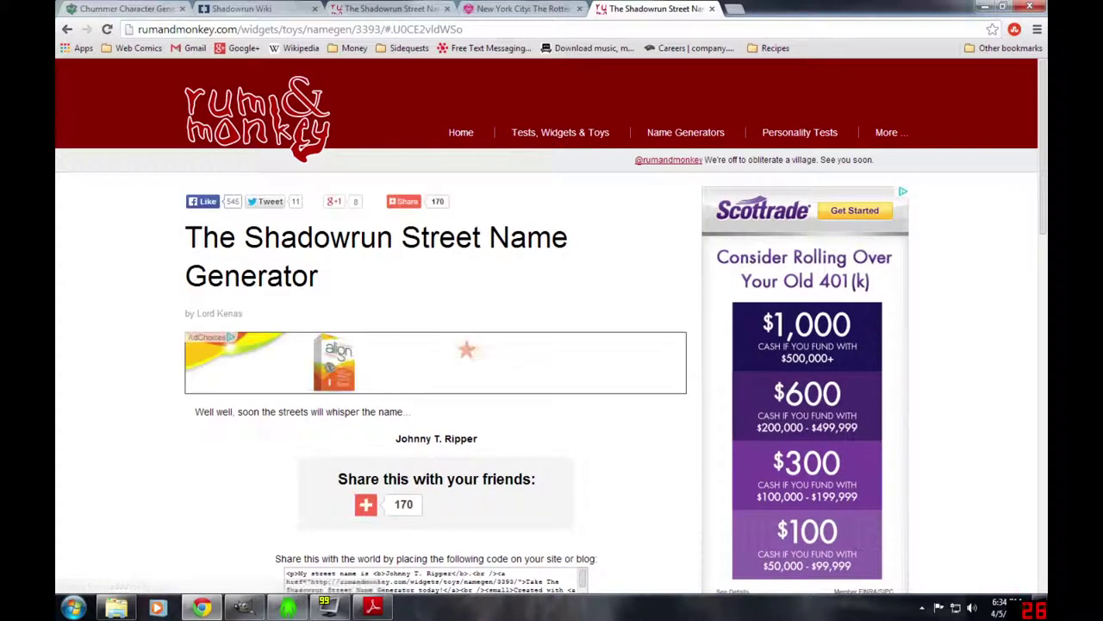
left_click_drag(395, 438, 482, 446)
key("ctrl+c")
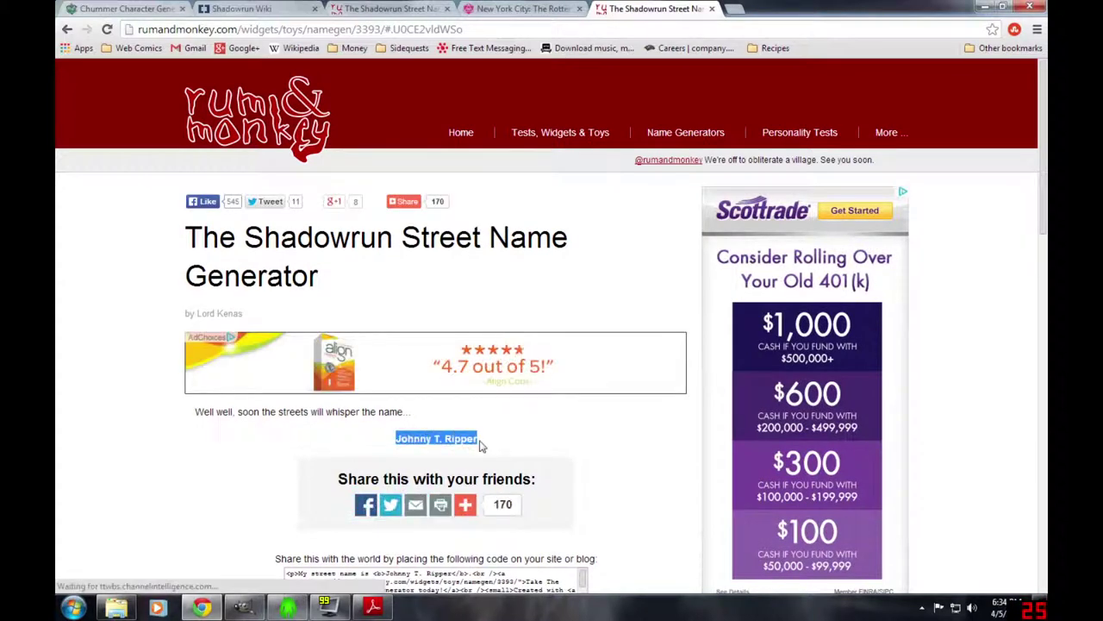
left_click(288, 608)
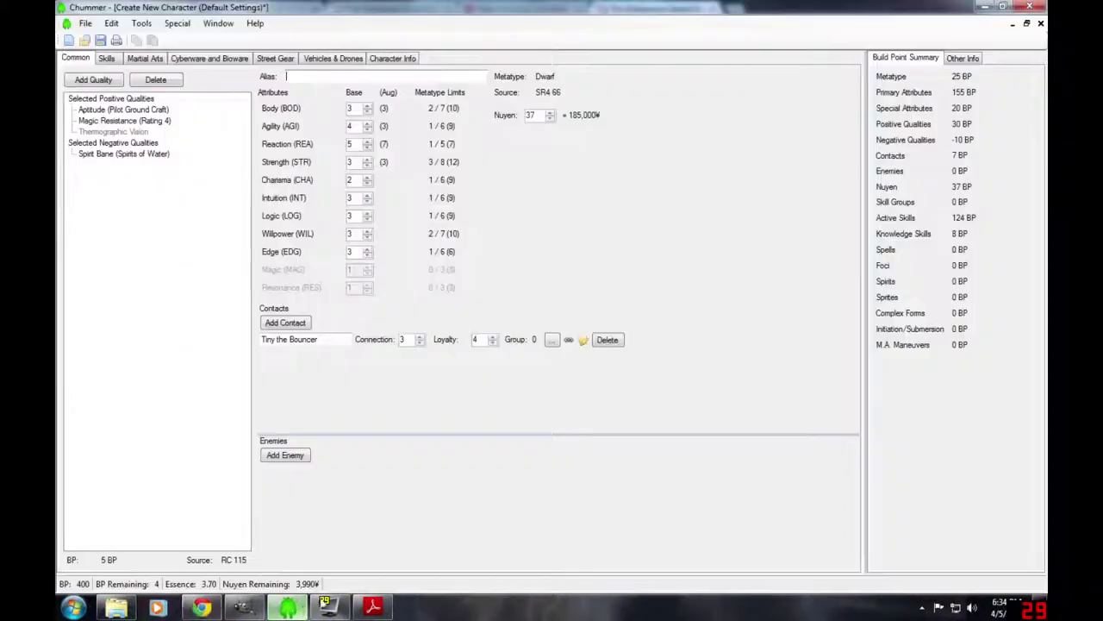
- Paste Johnny T. Ripper as alias and fill age, hair, weight, Tan skin, name and player
key("ctrl+v")
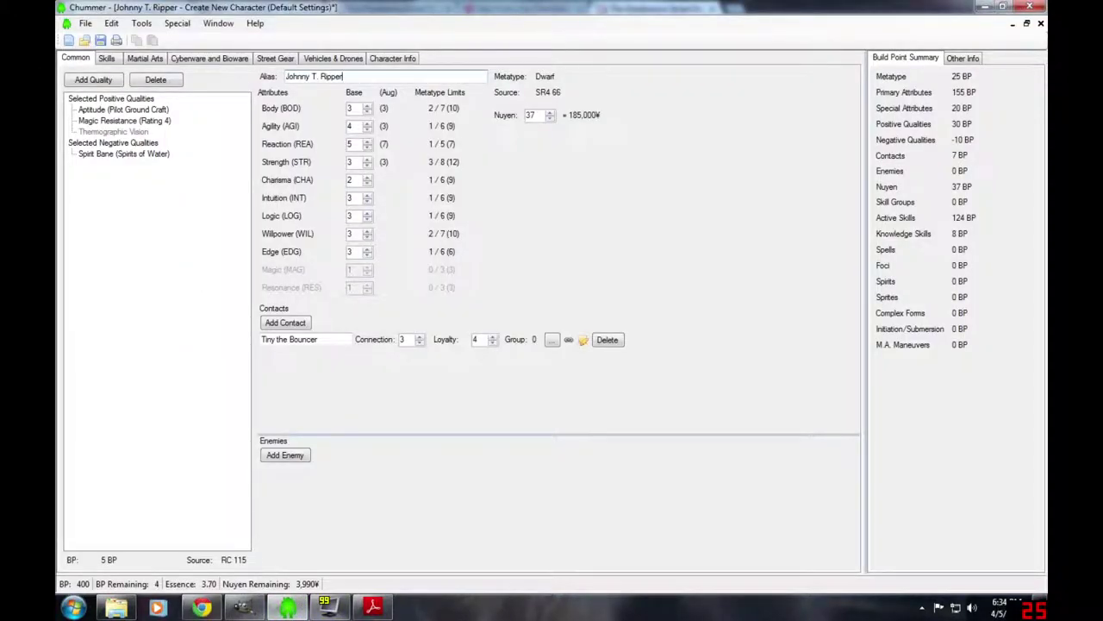
left_click(392, 60)
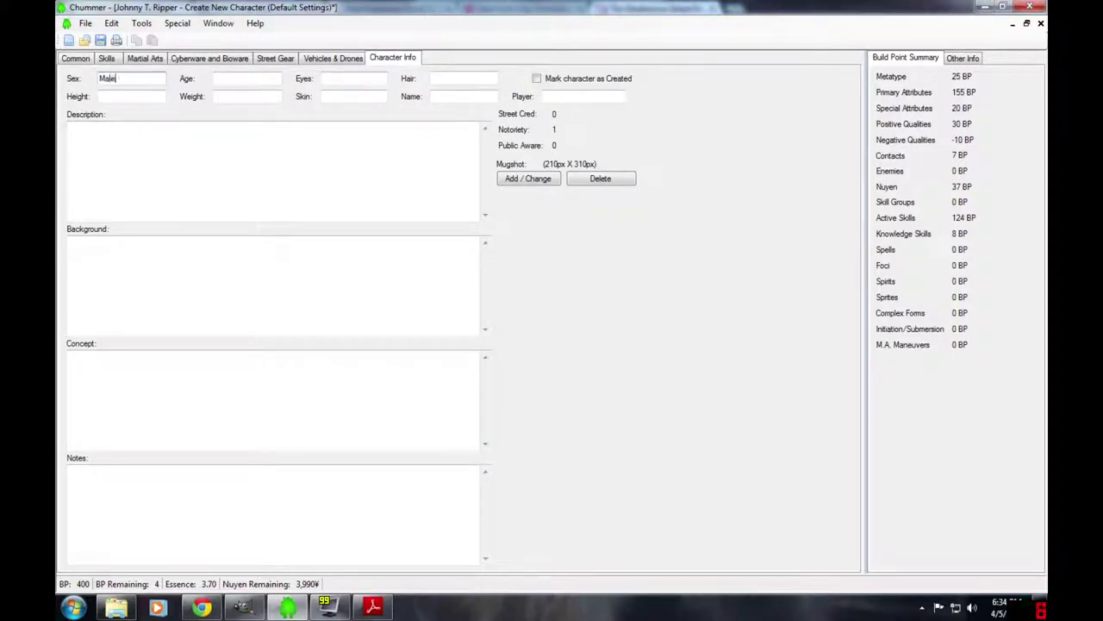
left_click(214, 78)
left_click(432, 78)
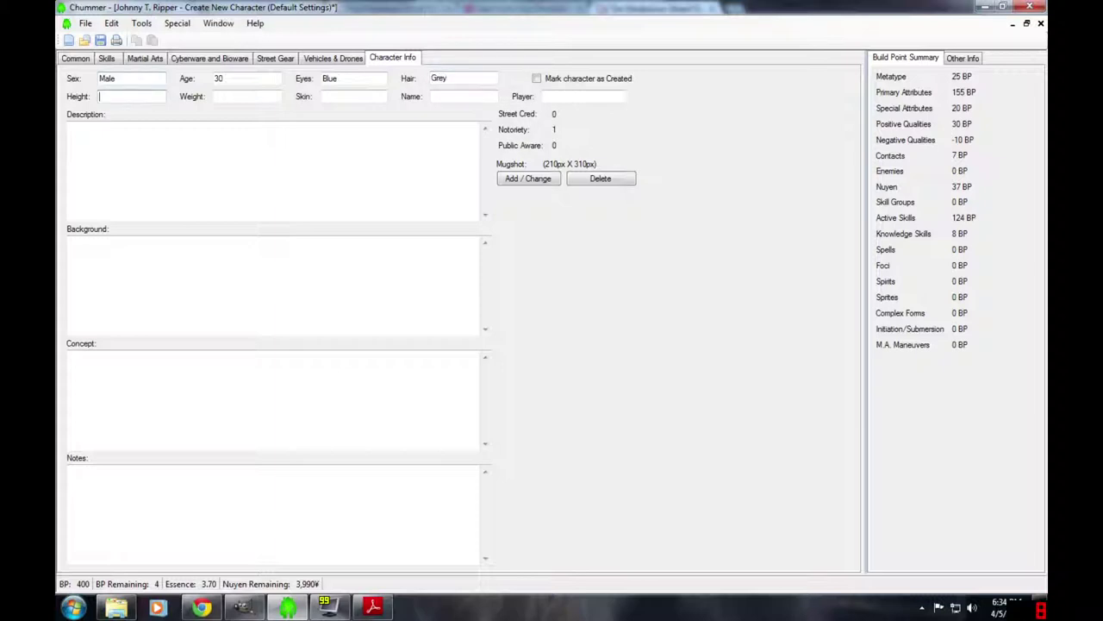
left_click(247, 96)
left_click(323, 95)
type("Tan")
left_click(479, 129)
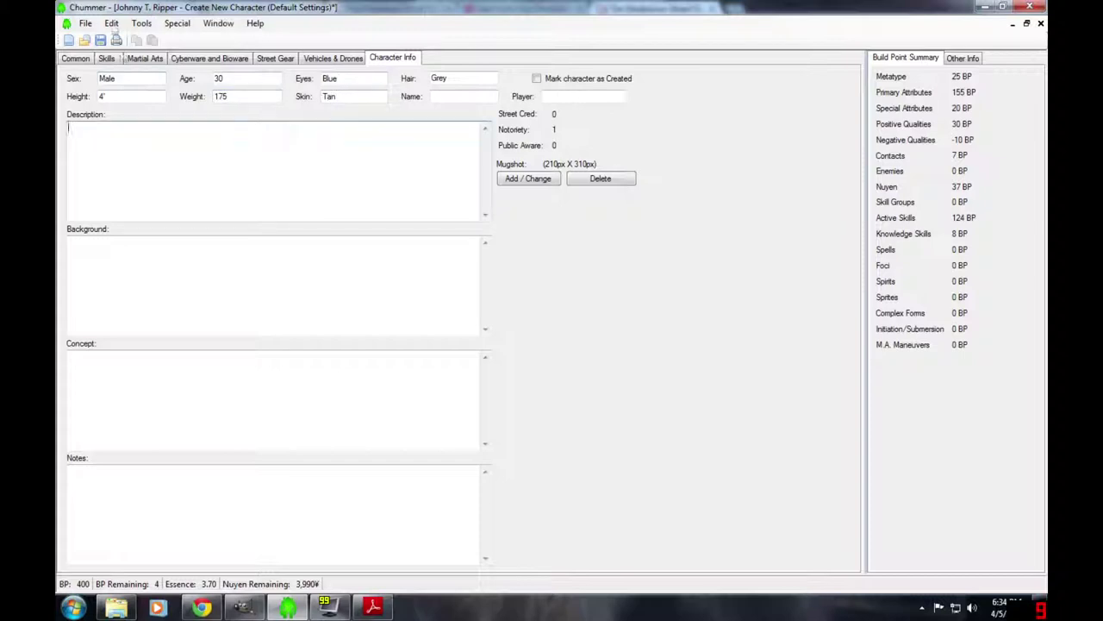
left_click(466, 96)
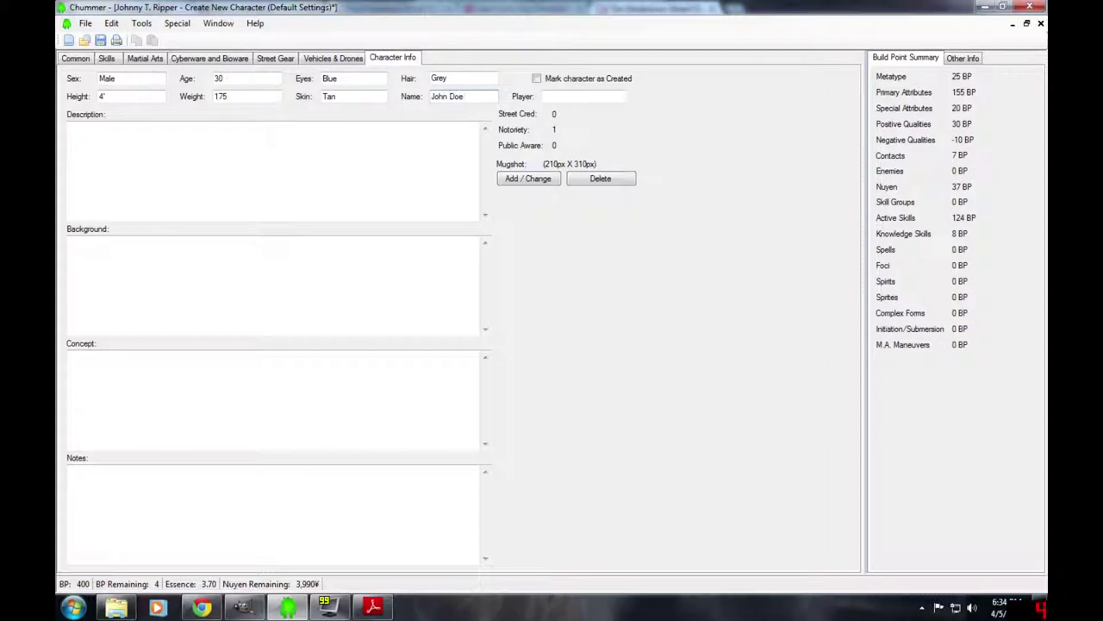
left_click(545, 95)
- Write the description, the background 'He drove cars.' and the concept 'Wheelman'
left_click(69, 127)
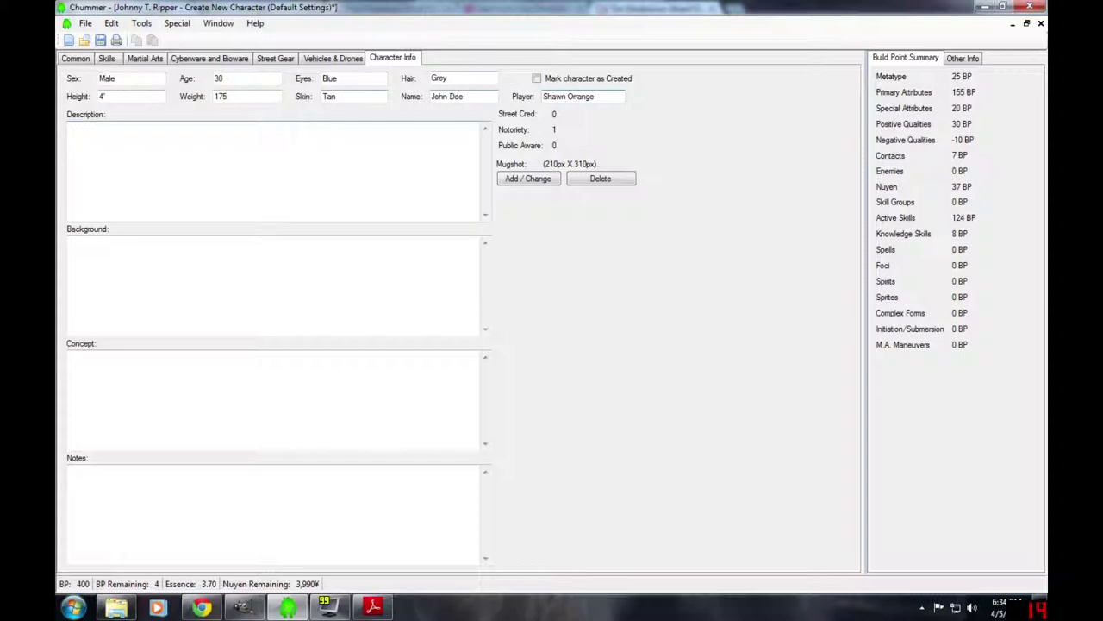
type("A l")
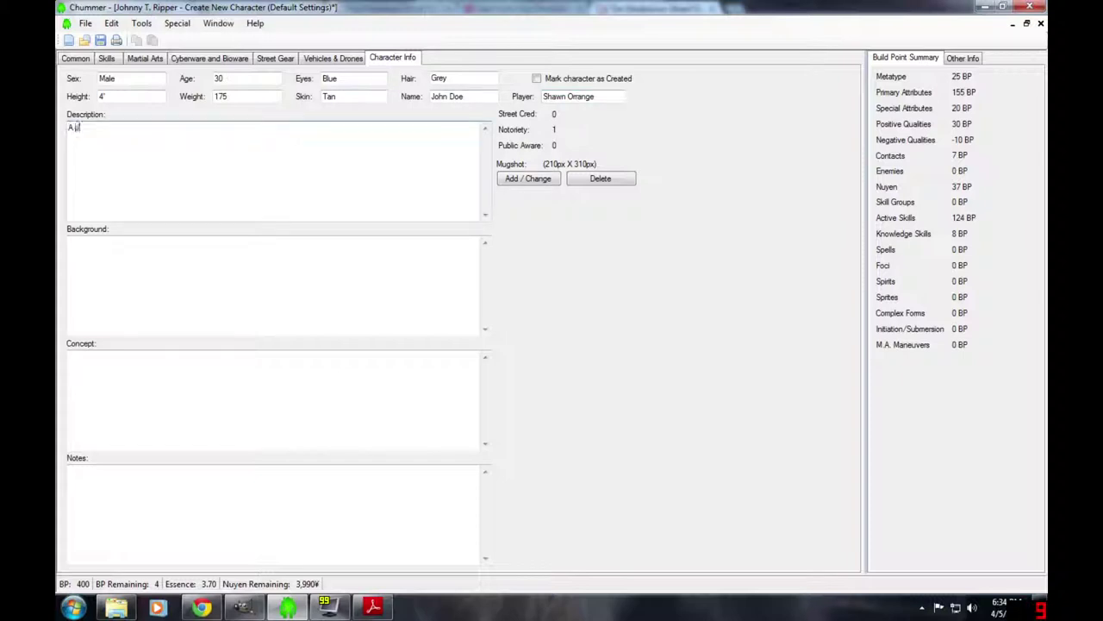
left_click(69, 242)
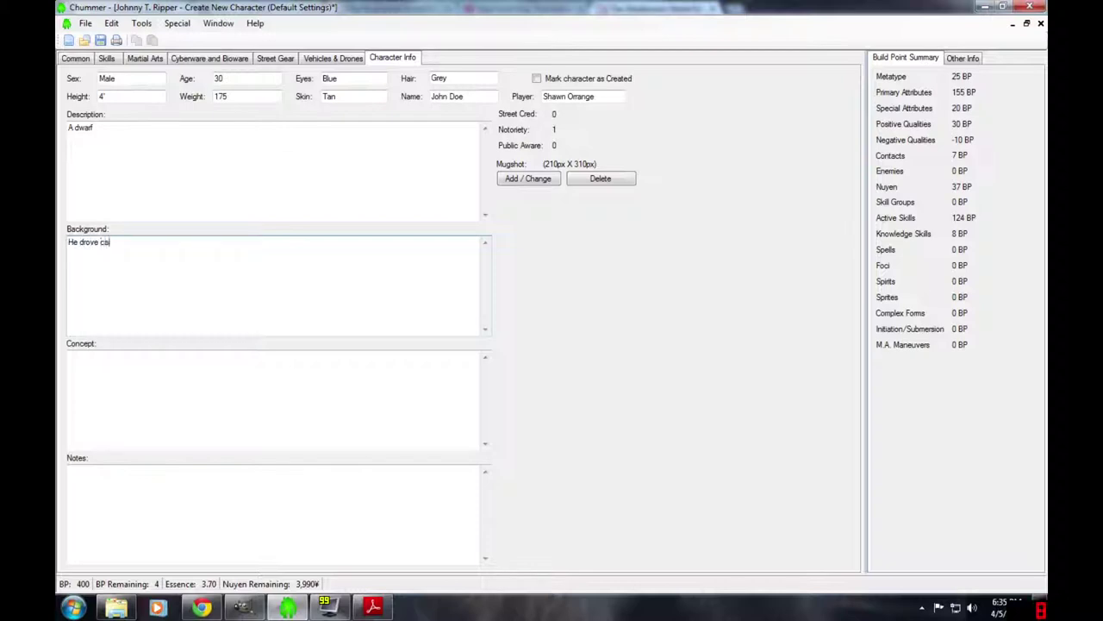
left_click(69, 360)
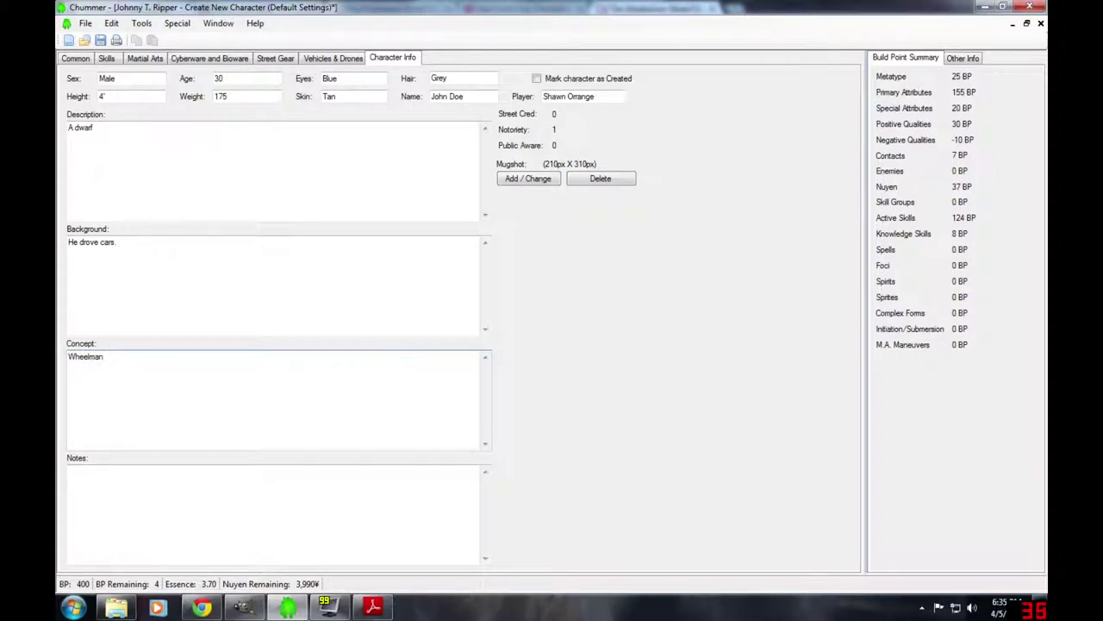
type("Wheelman")
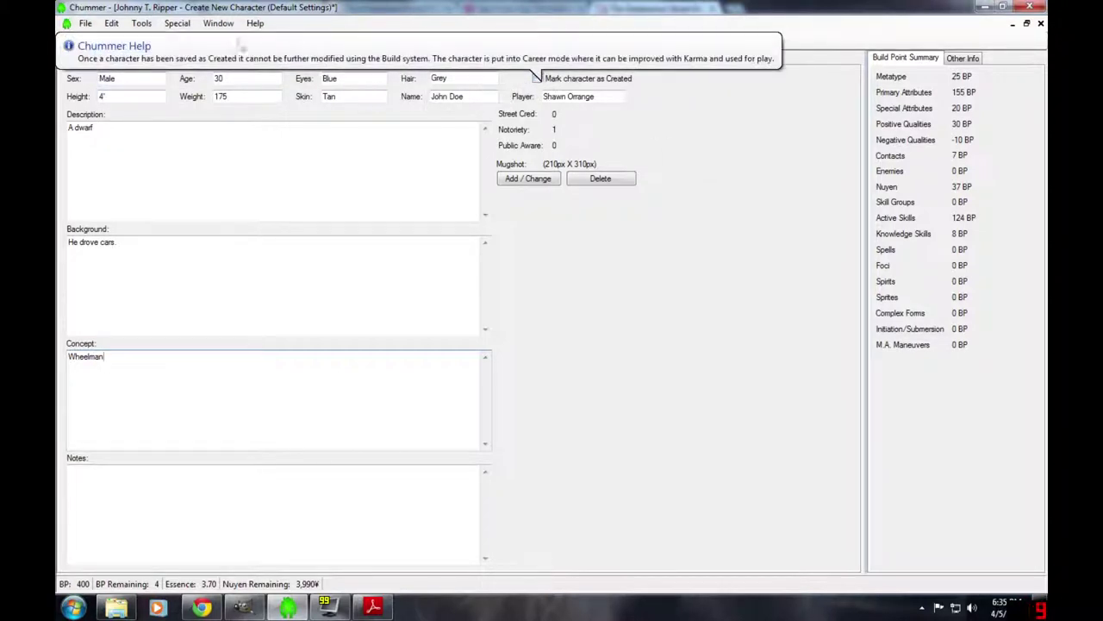
left_click(85, 23)
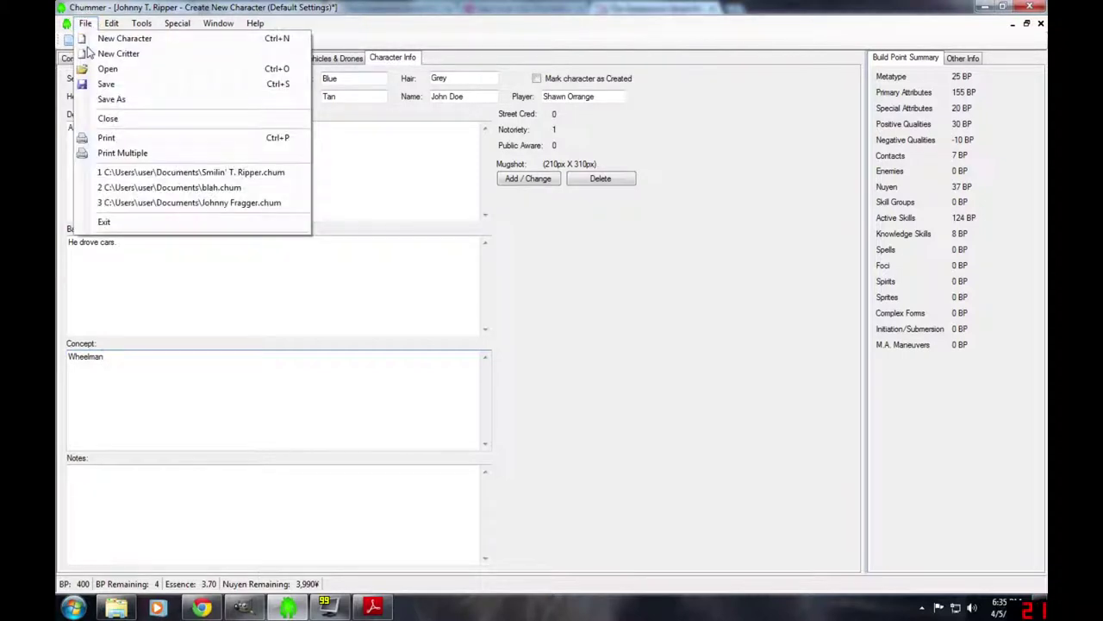
- Save the character as 'Johnny T. Ripper - Character Gen' in Documents
left_click(110, 98)
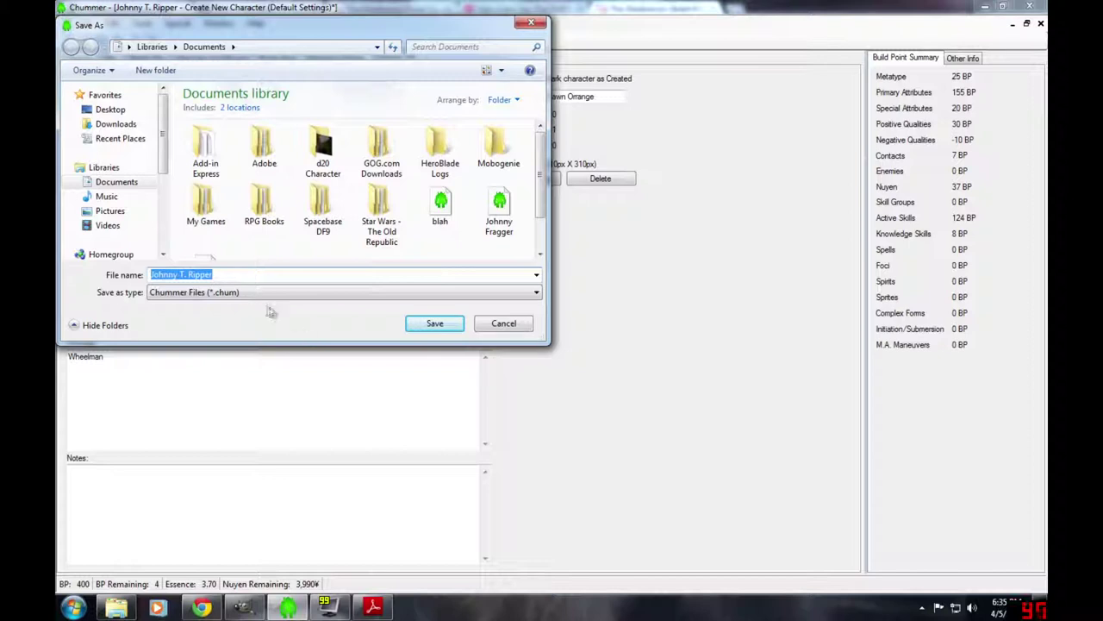
key("End")
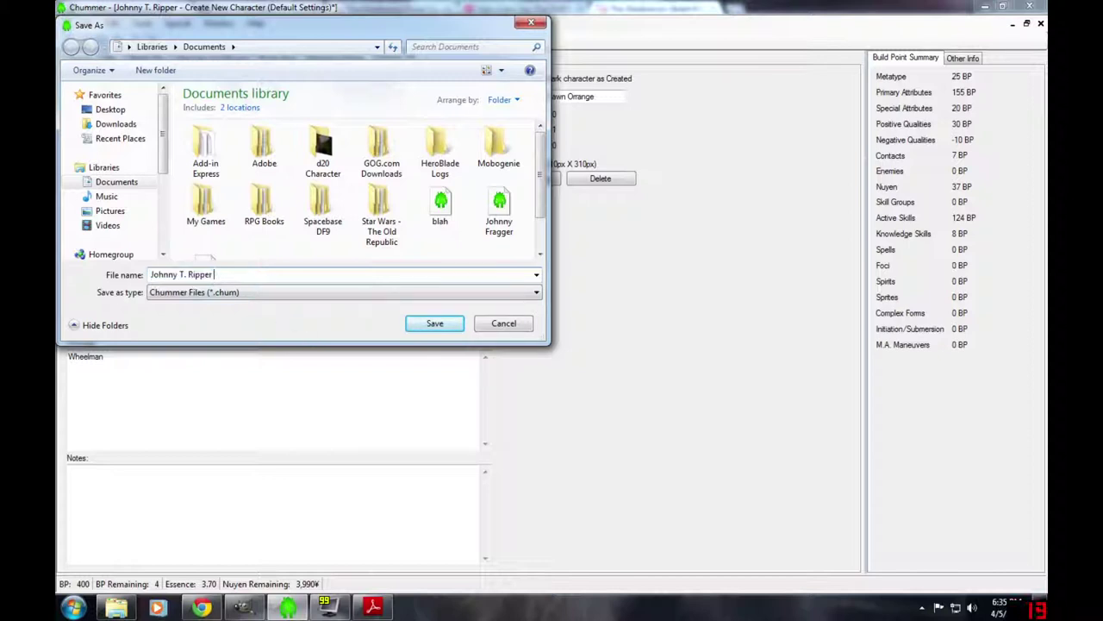
type("- Character Gen")
left_click(436, 325)
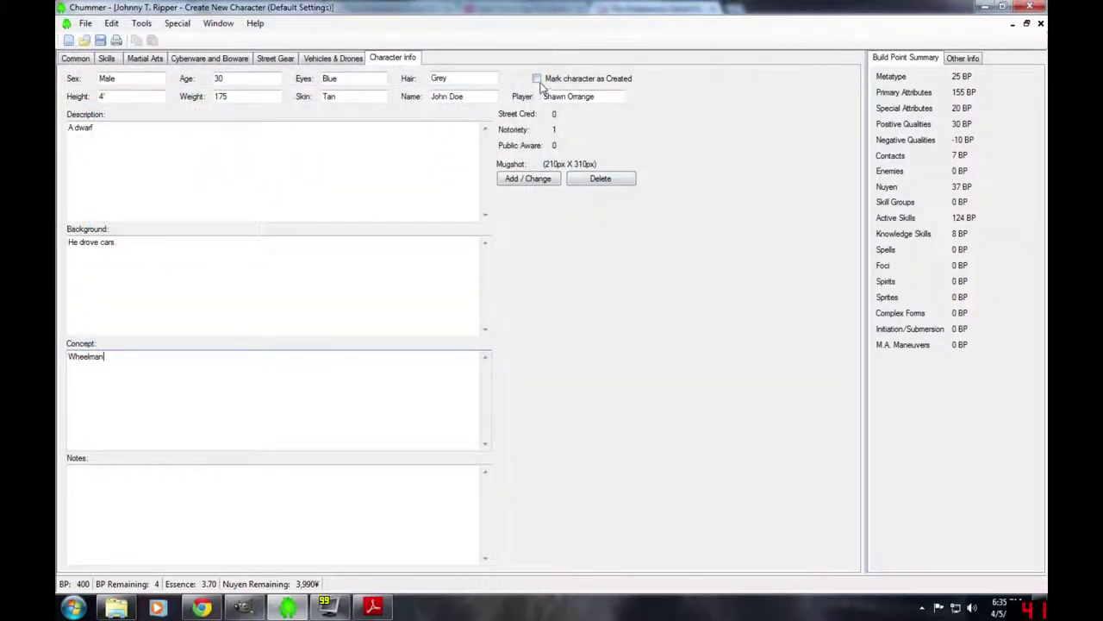
mouse_move(537, 80)
- Mark the character as Created and accept 1,600¥ starting nuyen
left_click(536, 79)
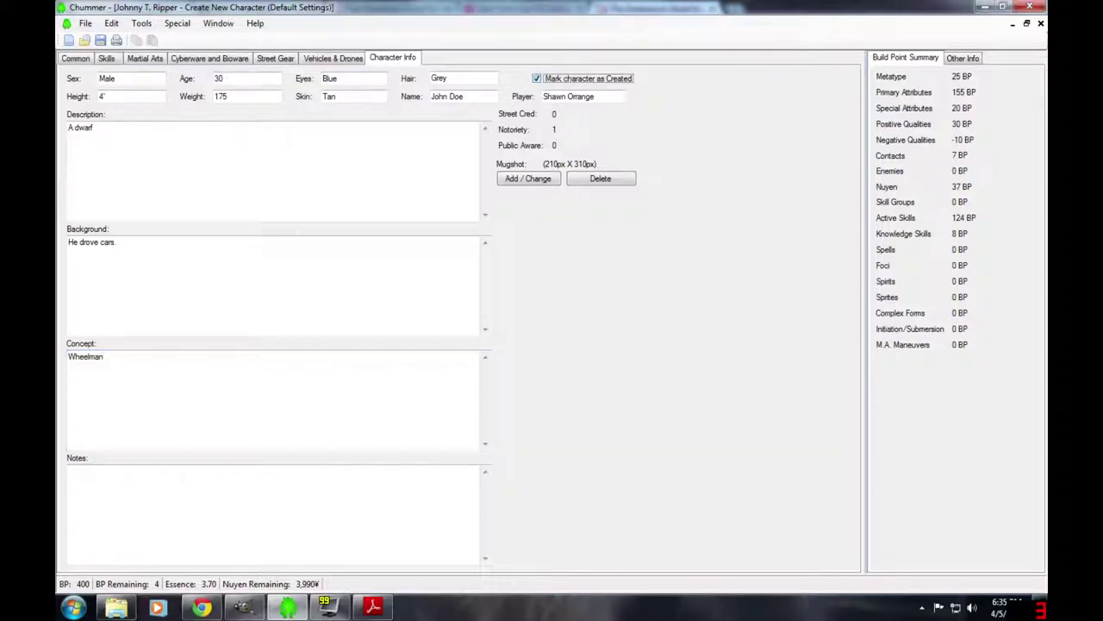
left_click(85, 24)
left_click(135, 101)
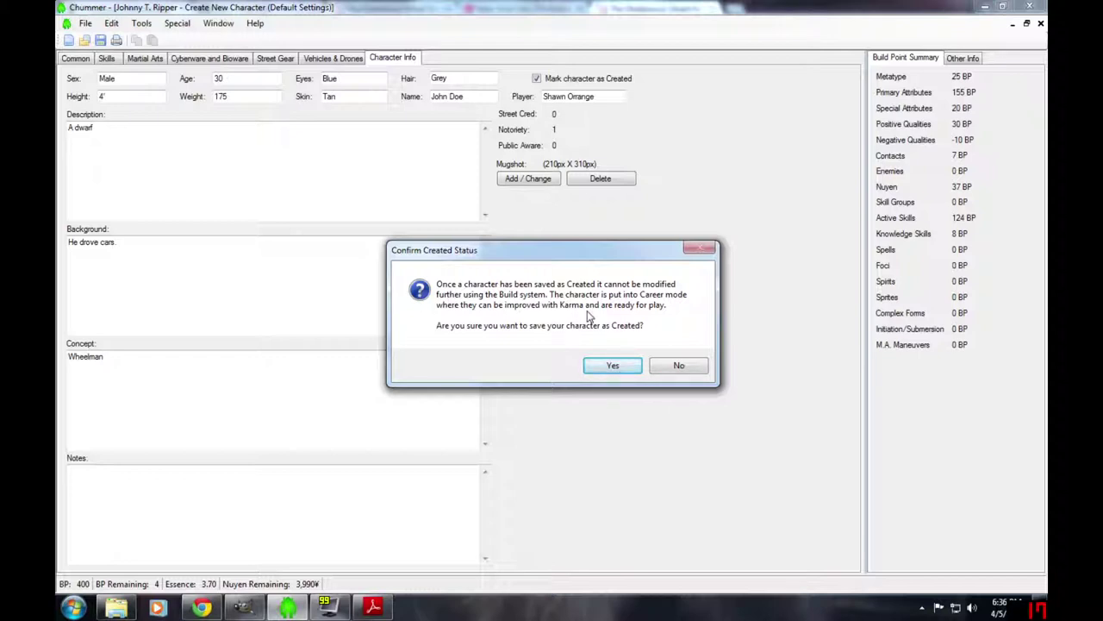
left_click(613, 366)
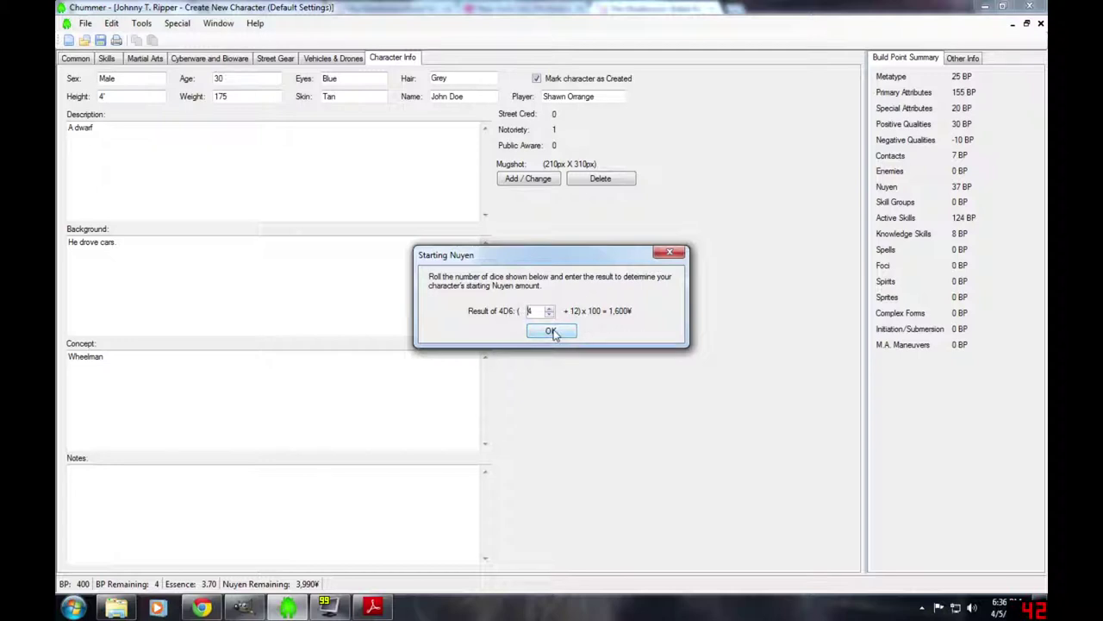
left_click(553, 334)
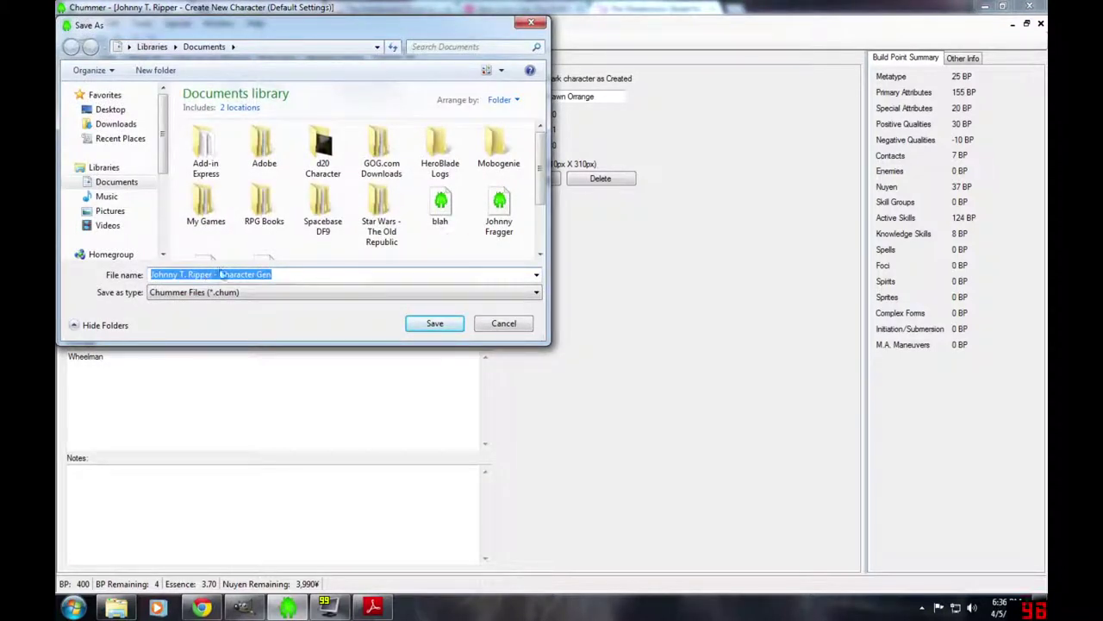
- Trim ' - Character Gen' from the file name and save as 'Johnny T. Ripper'
key("End")
key("ctrl+shift+Left")
key("ctrl+shift+Left")
key("ctrl+shift+Left")
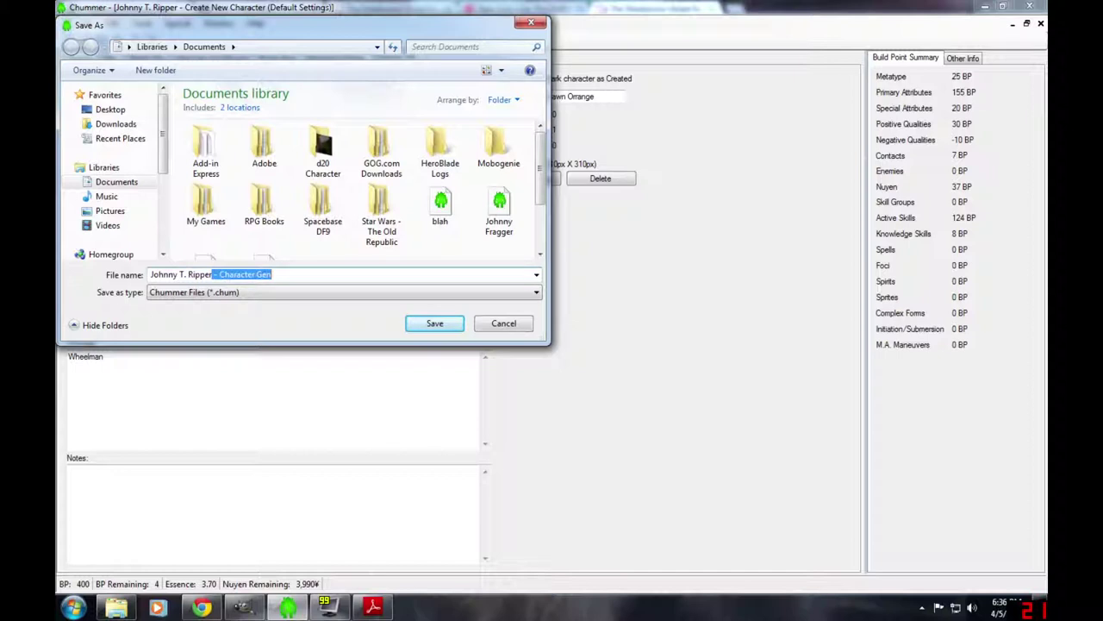
key("BackSpace")
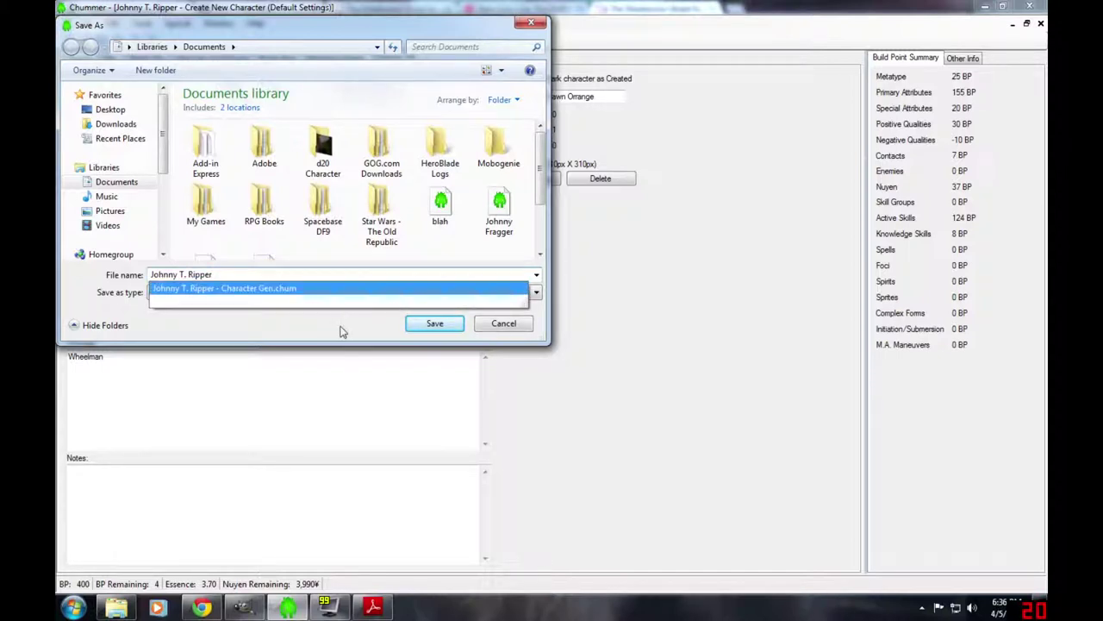
left_click(343, 329)
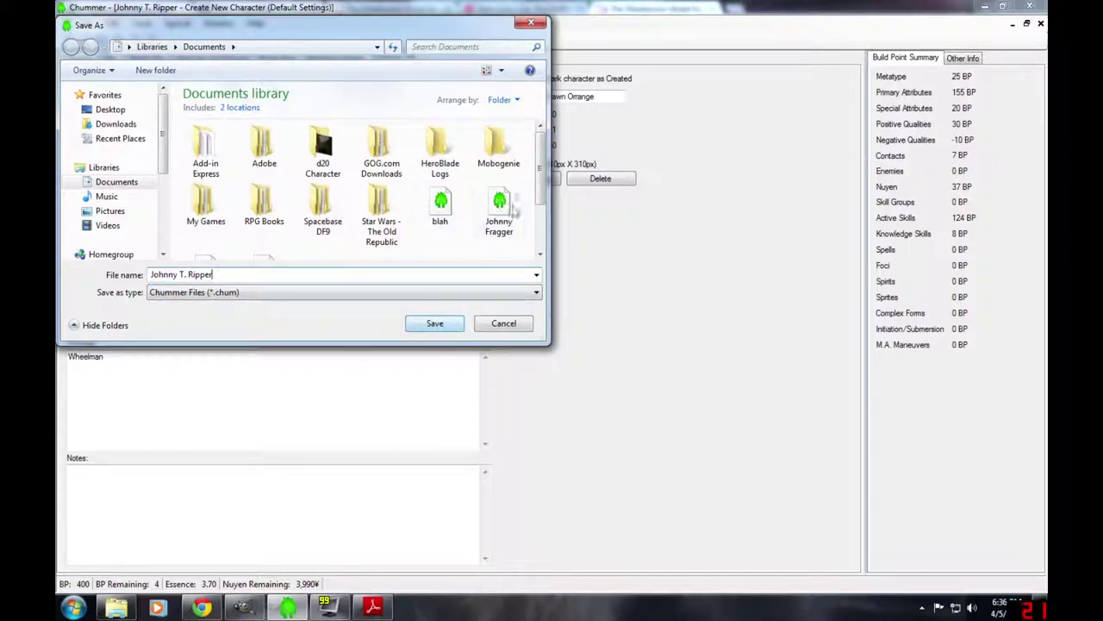
left_click(435, 329)
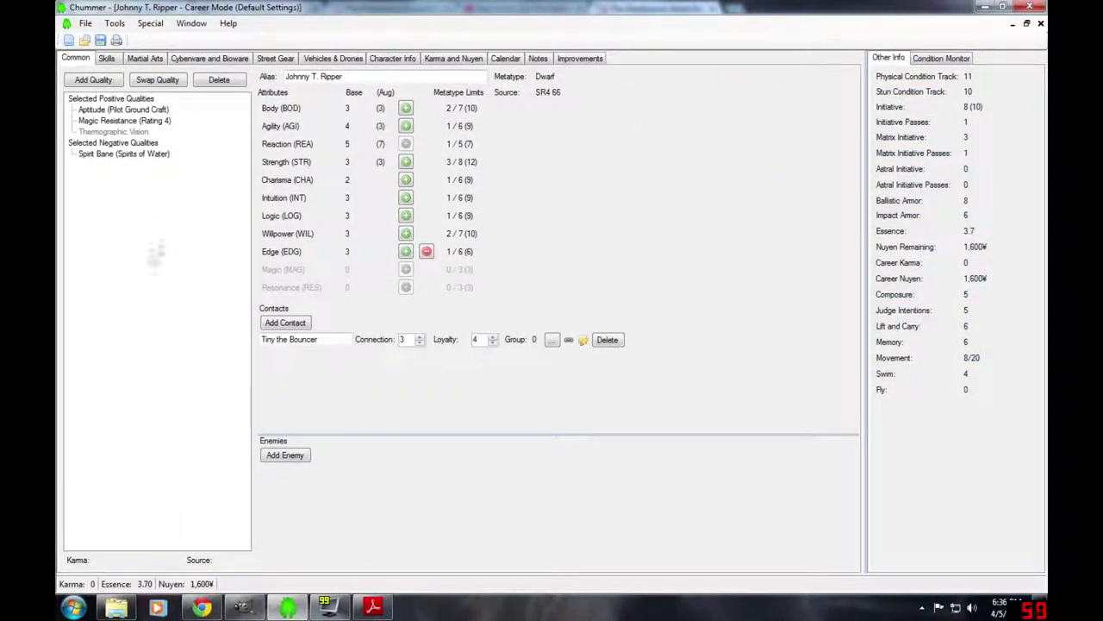
- Browse Skills, Improvements, Calendar and Notes, ending on Karma and Nuyen with the 1,600¥ entry
left_click(111, 60)
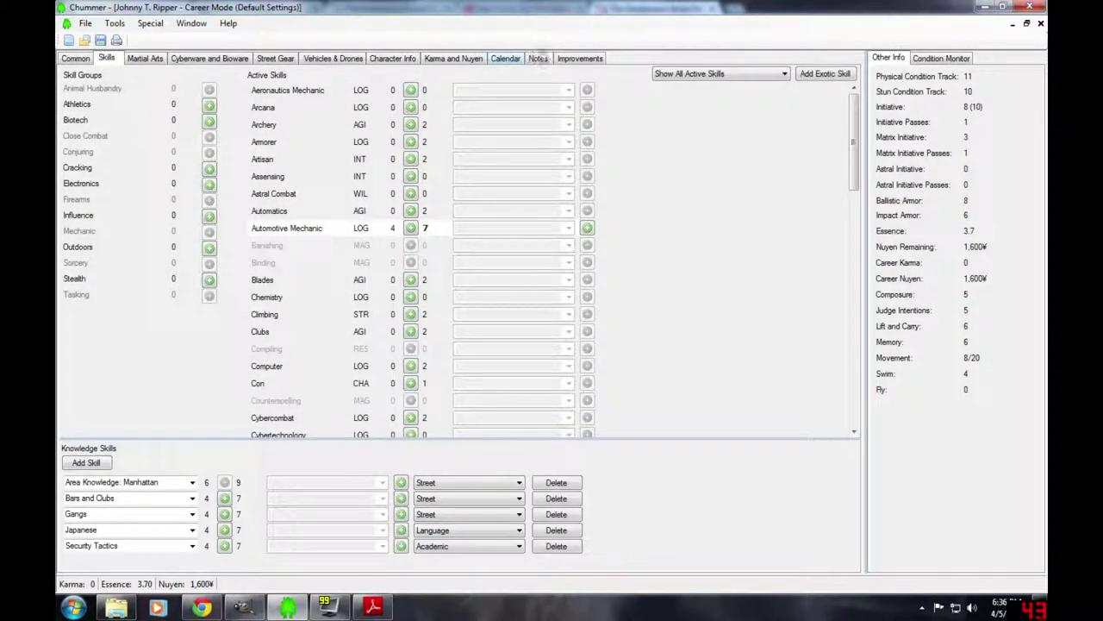
left_click(584, 58)
left_click(510, 65)
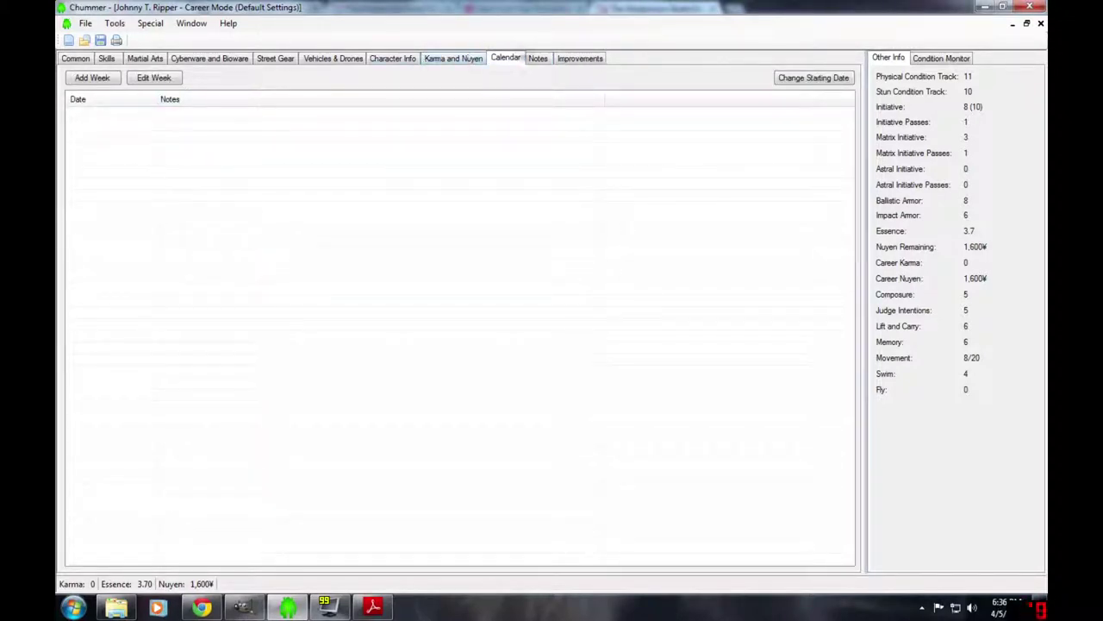
left_click(533, 62)
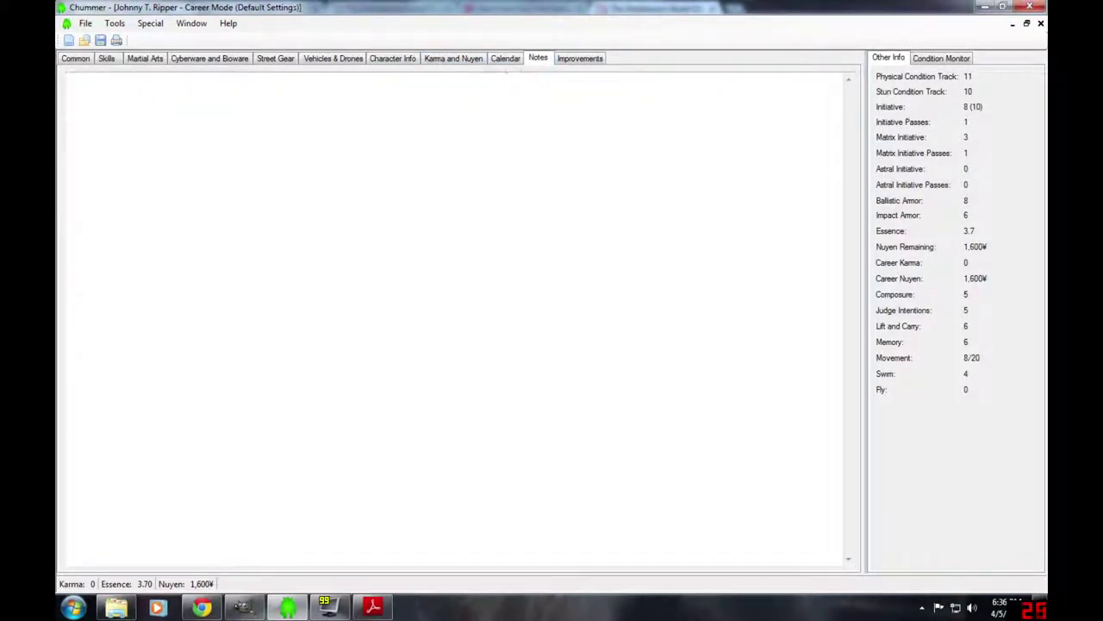
left_click(448, 60)
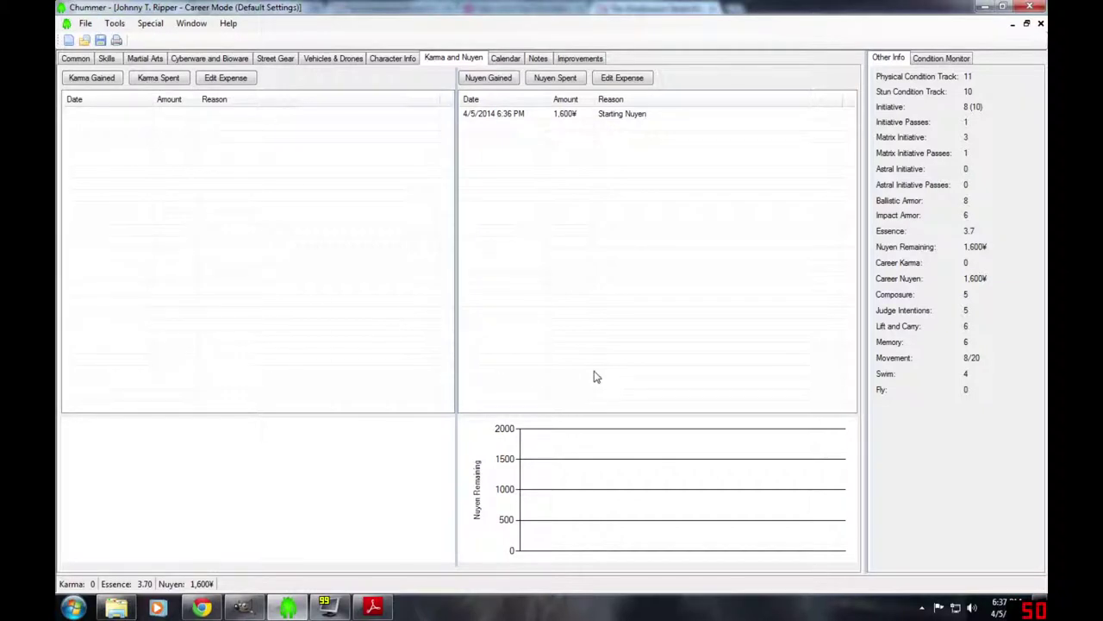
left_click(85, 26)
left_click(110, 138)
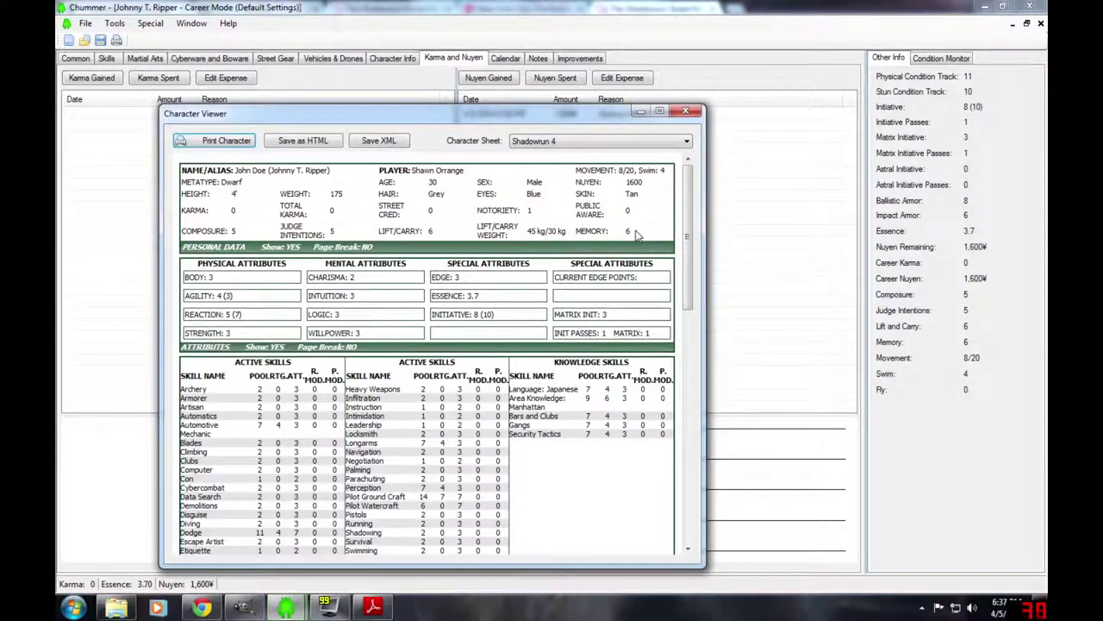
left_click_drag(687, 200, 668, 164)
left_click(591, 143)
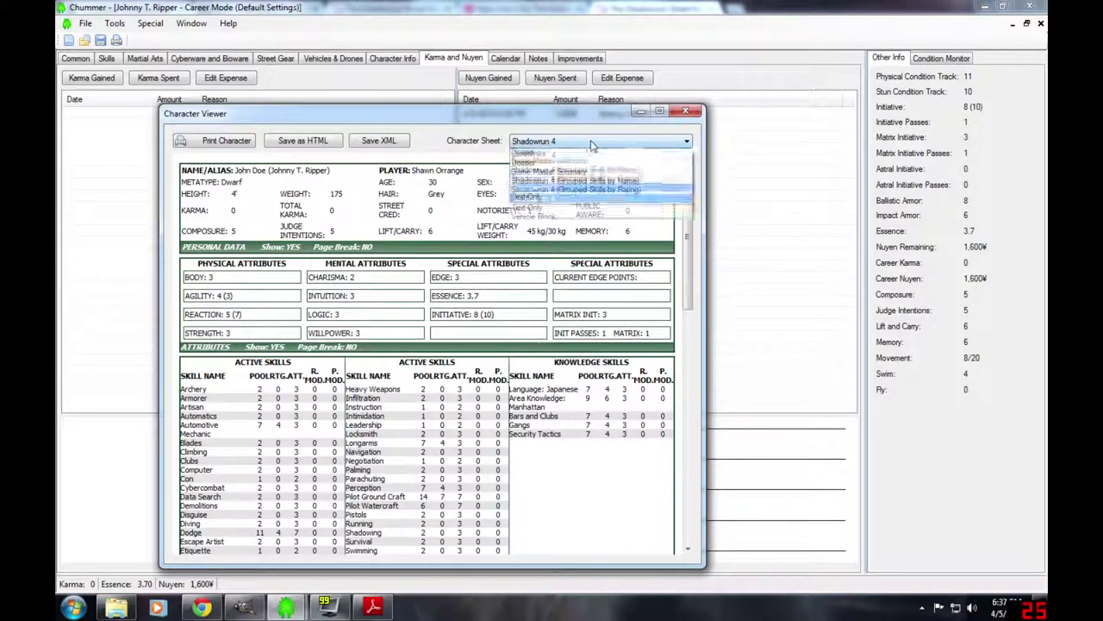
left_click(560, 172)
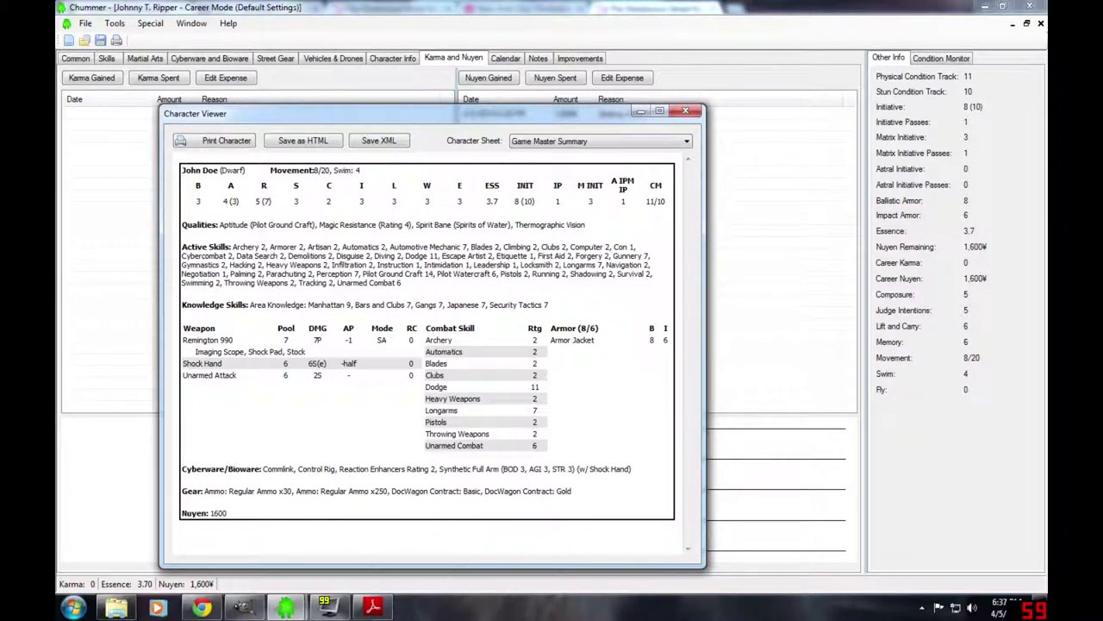
left_click(687, 115)
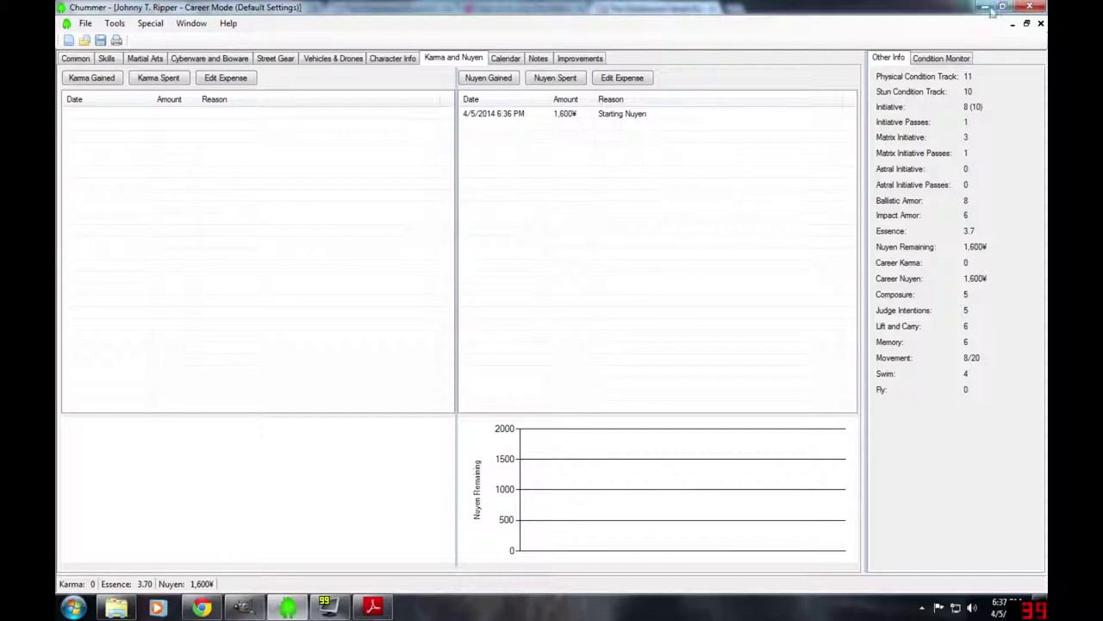
left_click(991, 10)
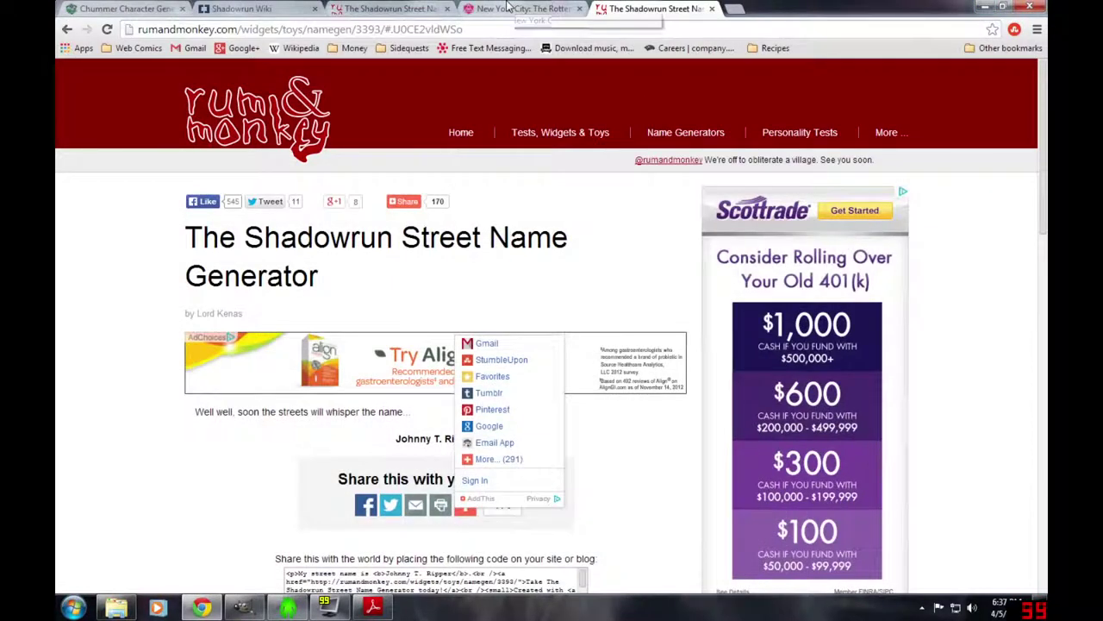
left_click(529, 10)
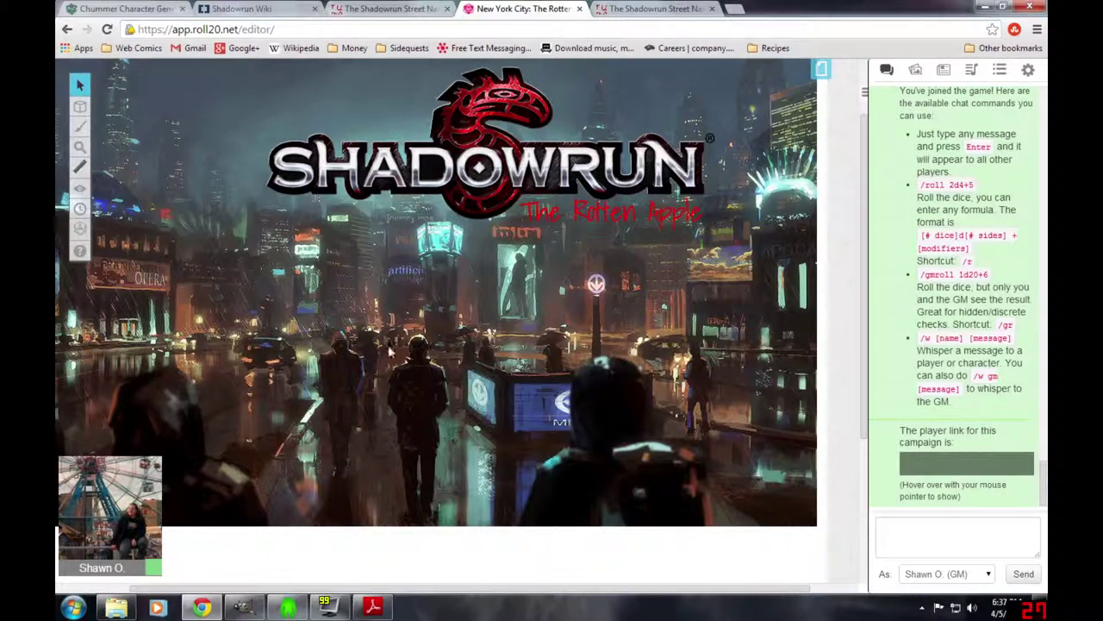
left_click(66, 29)
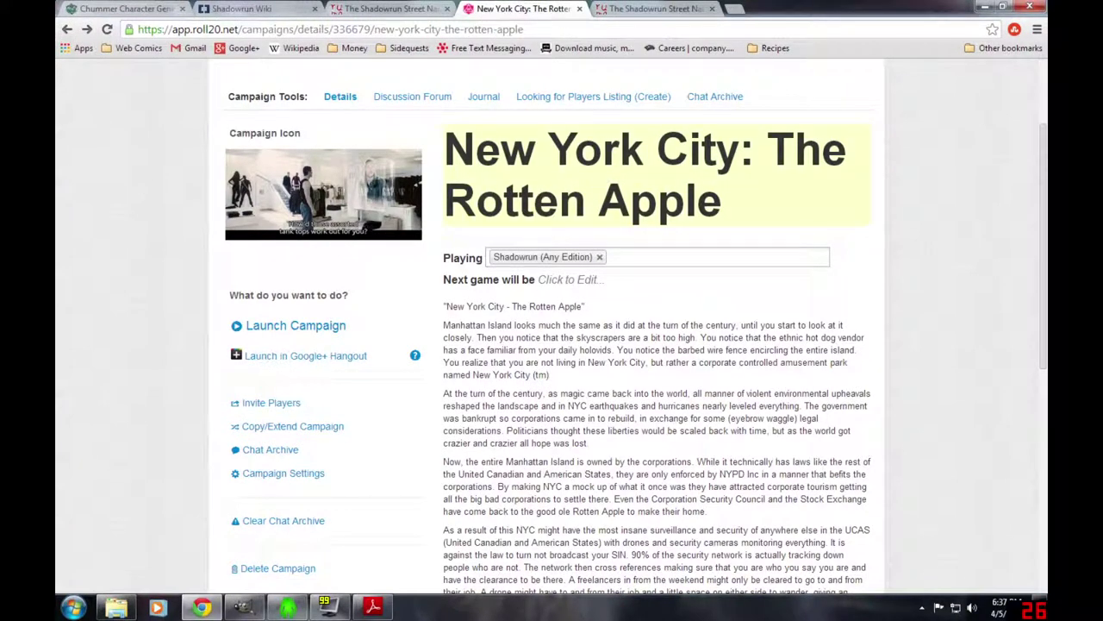
scroll(439, 431, "down", 4)
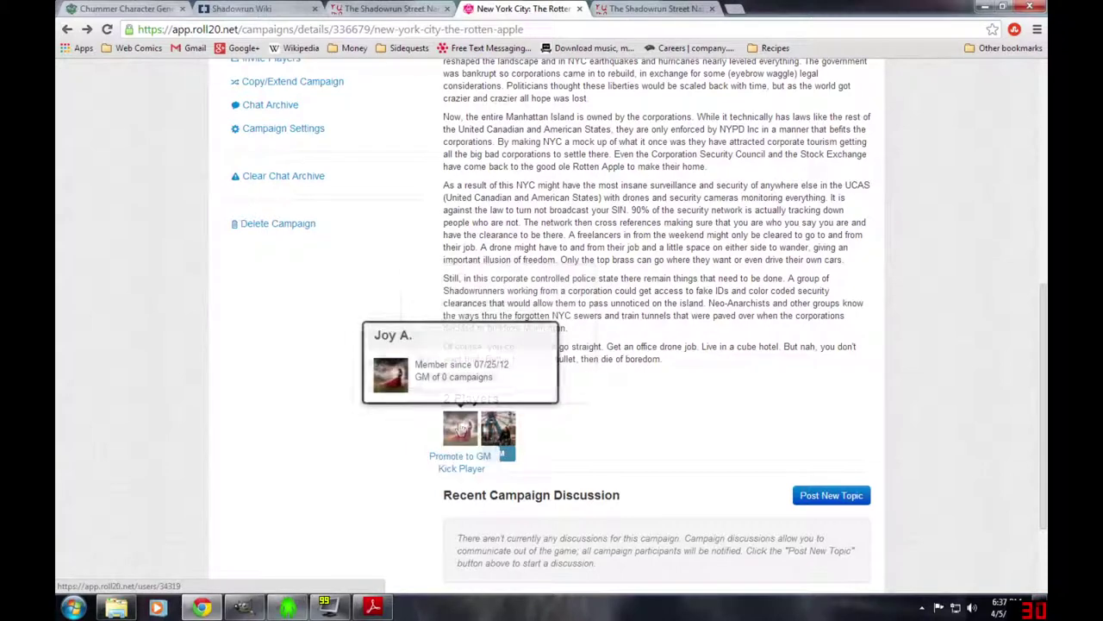
mouse_move(498, 429)
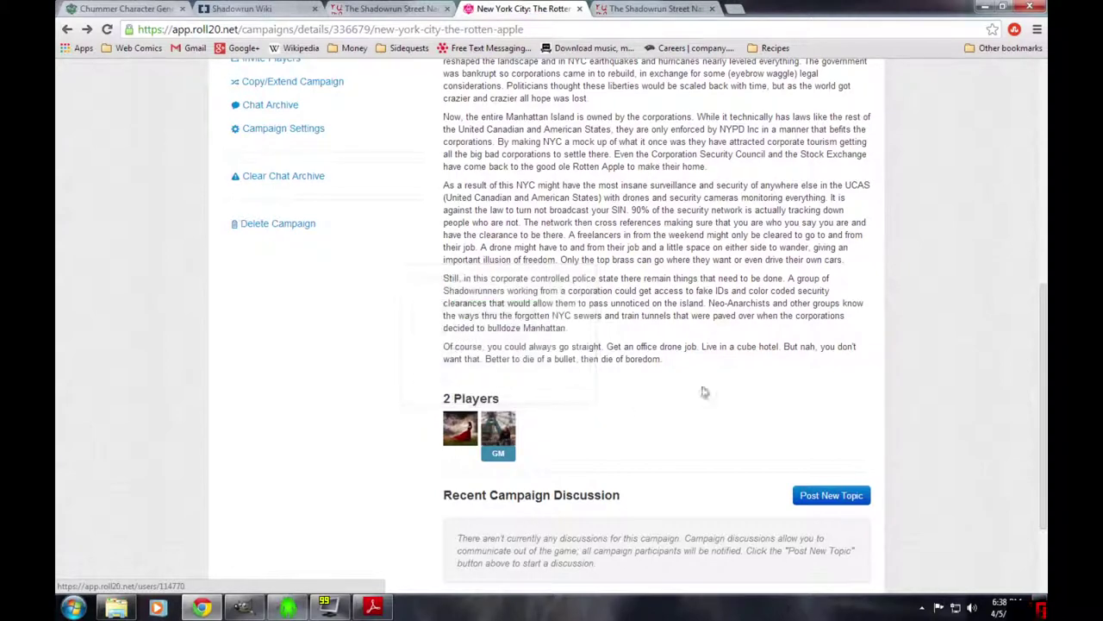
scroll(750, 419, "up", 6)
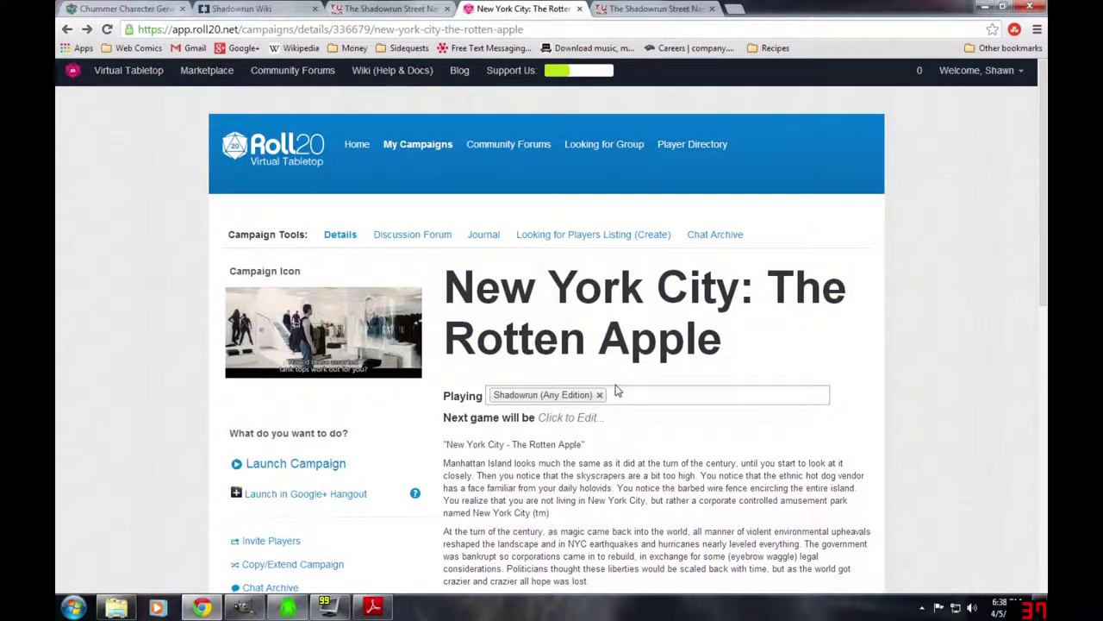
left_click(291, 605)
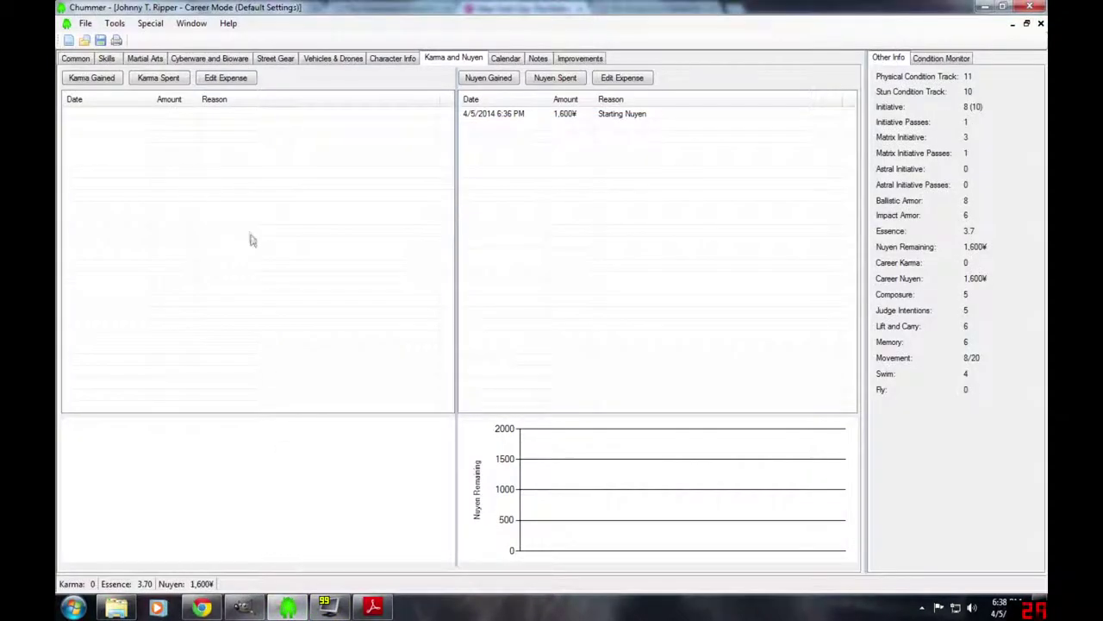